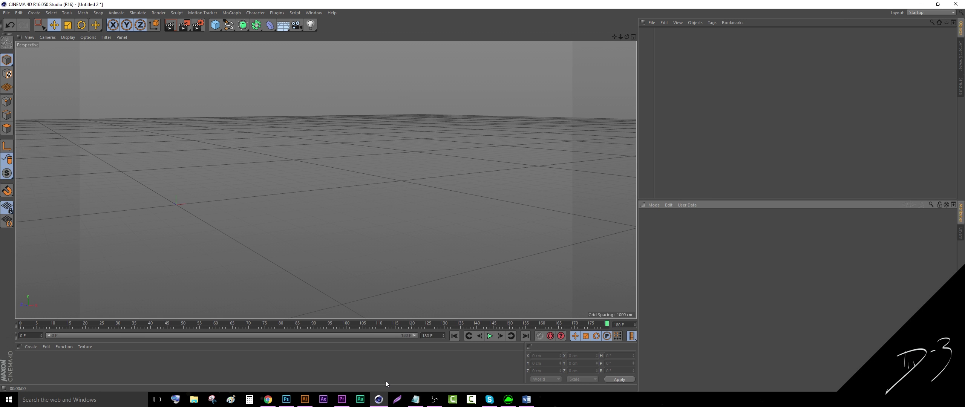
Switch to the Chrome browser and bring the whole Bamboo Smart pen picture into view on the Wacom page.
click(378, 401)
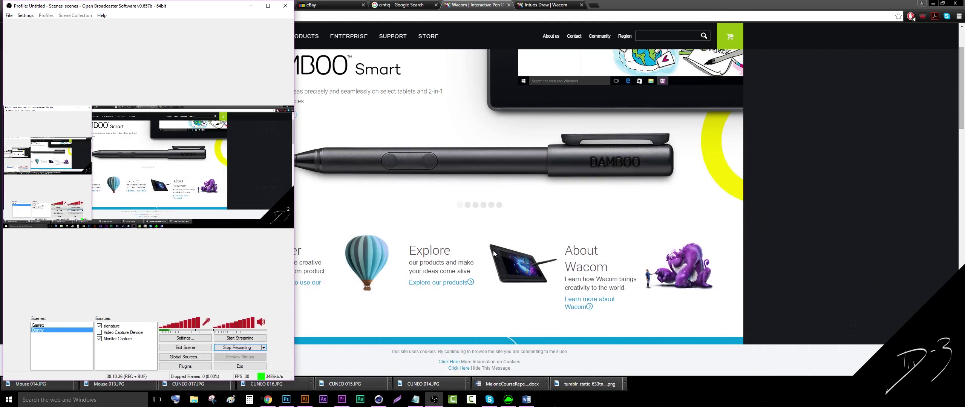
click(250, 6)
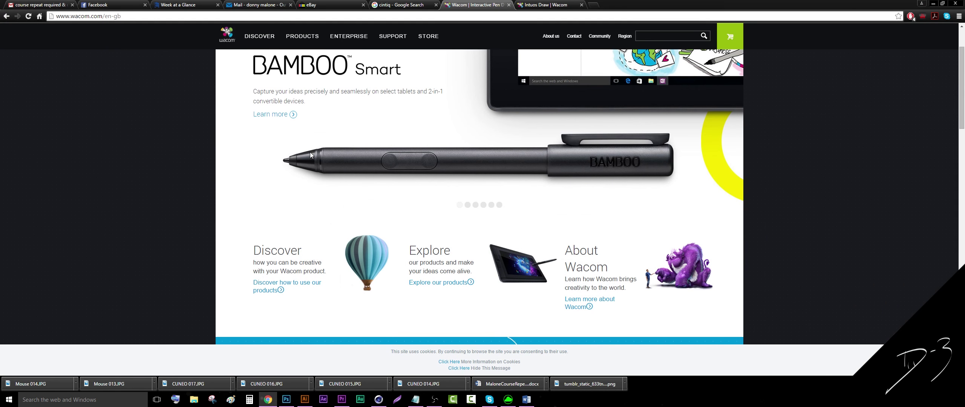
scroll(455, 186, up, 2)
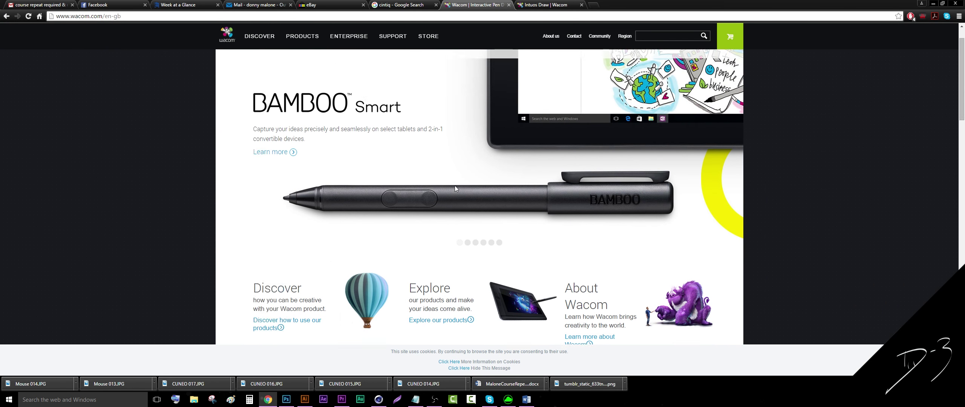
scroll(455, 186, down, 1)
Capture a screenshot of just the Bamboo pen and save it as Screenshot_25.png in the Pictures folder.
key(Print)
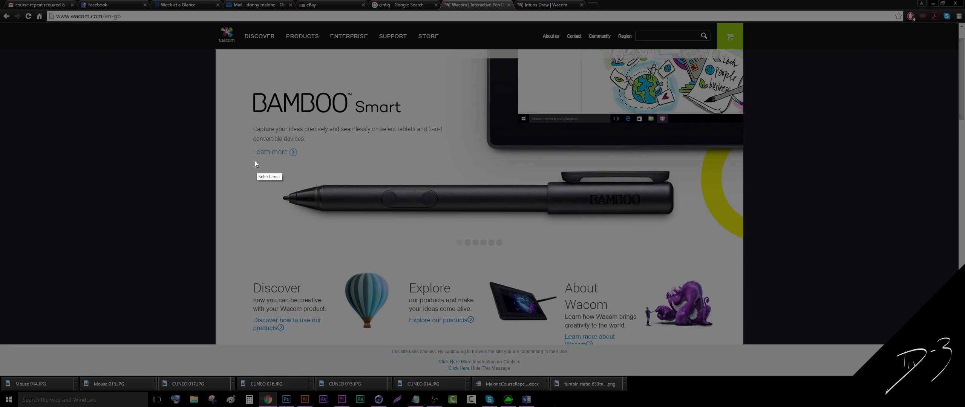
drag(268, 168, 682, 221)
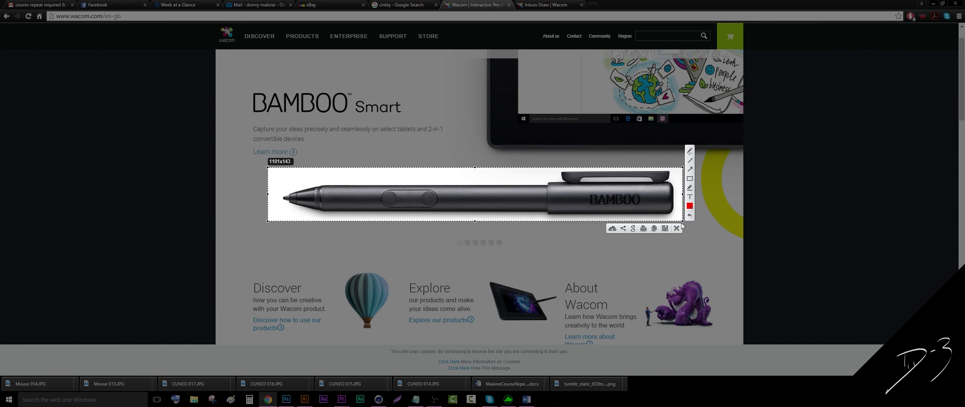
click(665, 231)
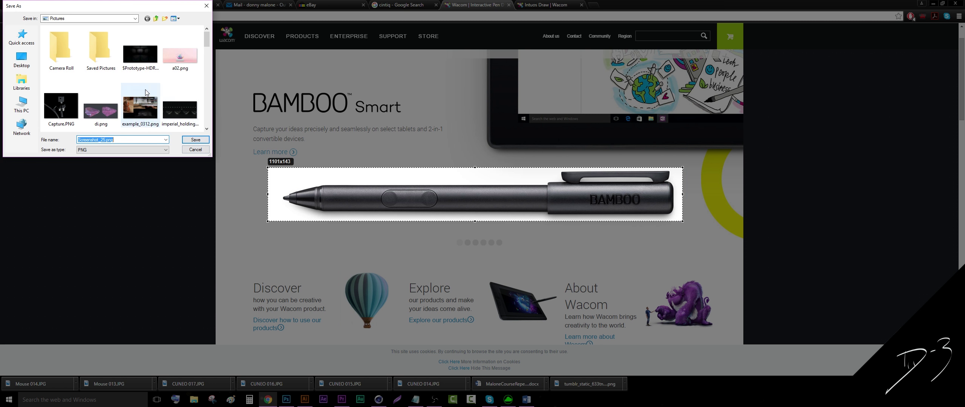
click(197, 140)
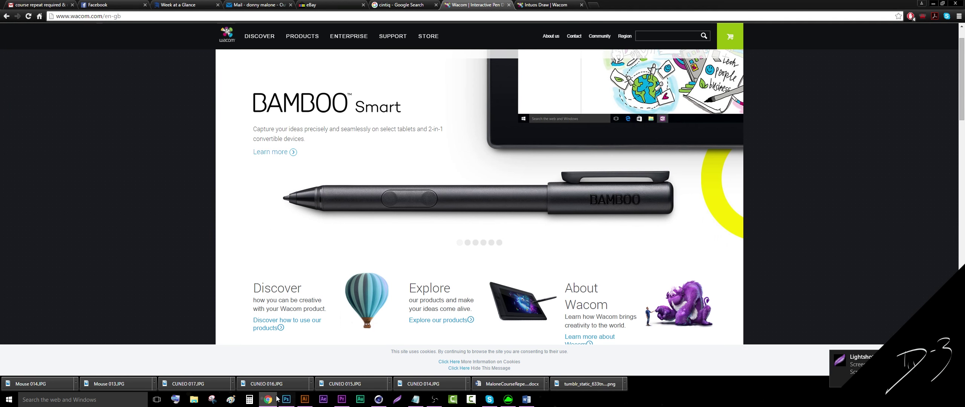
Switch to Cinema 4D, show all four views and open the Front viewport's background image settings.
click(379, 400)
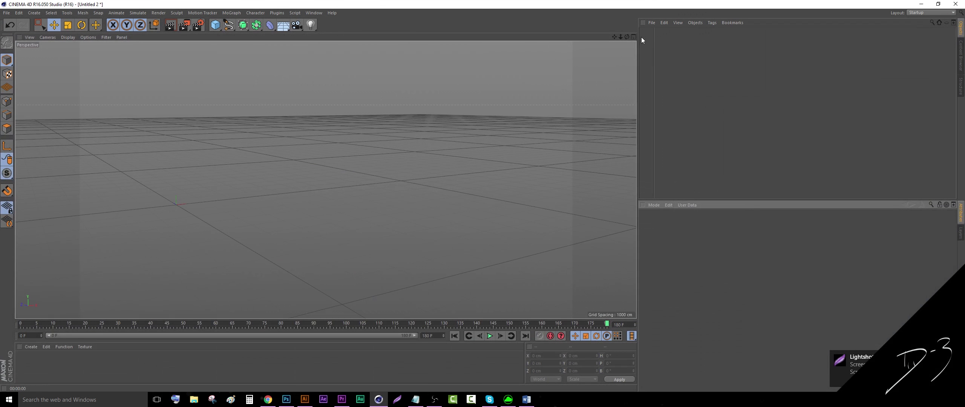
click(633, 37)
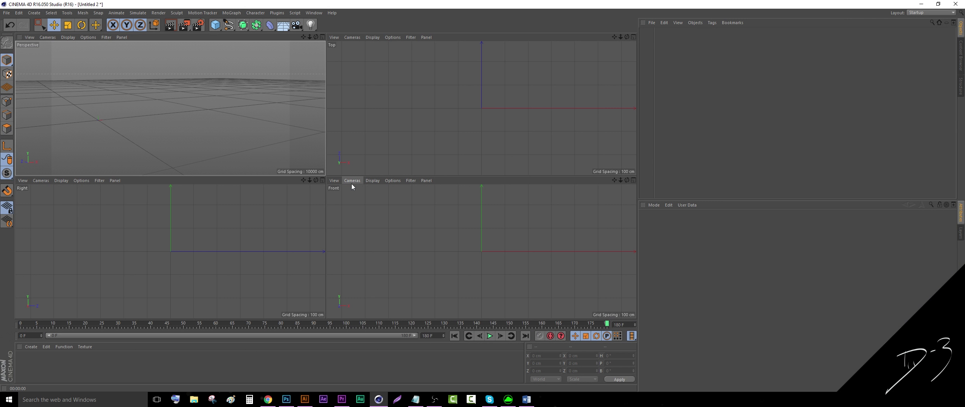
click(391, 181)
click(411, 320)
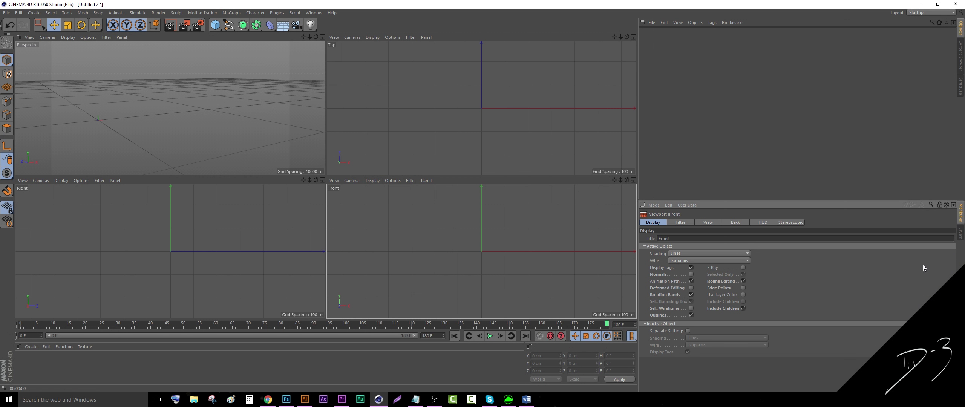
click(735, 223)
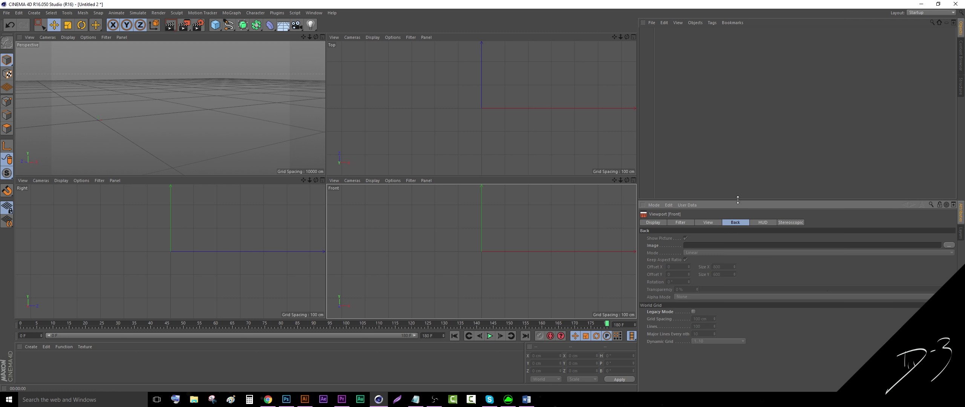
Load Screenshot_25.png from the Pictures folder as the Front view's background image.
click(949, 245)
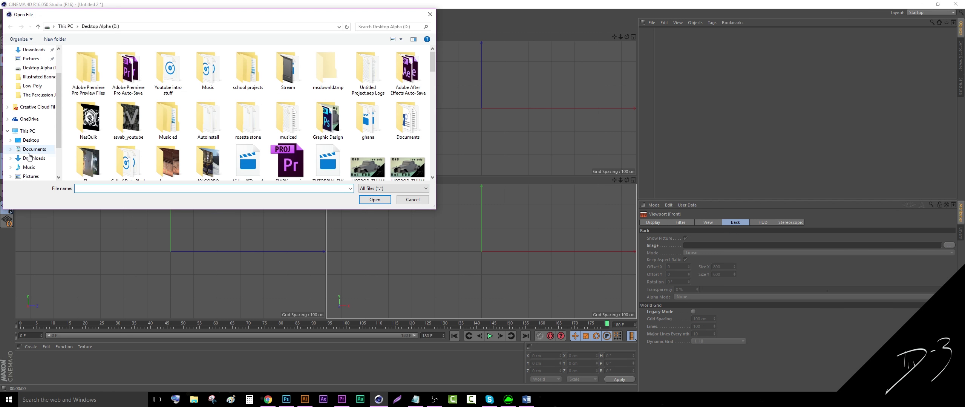
click(31, 176)
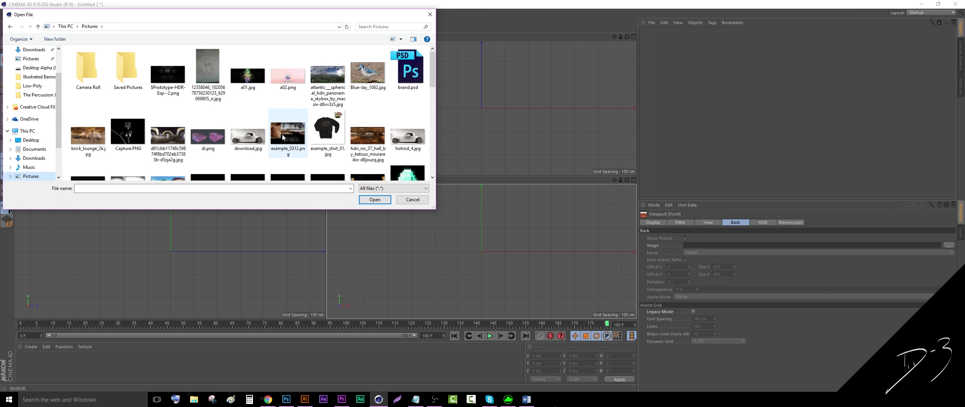
scroll(283, 137, down, 5)
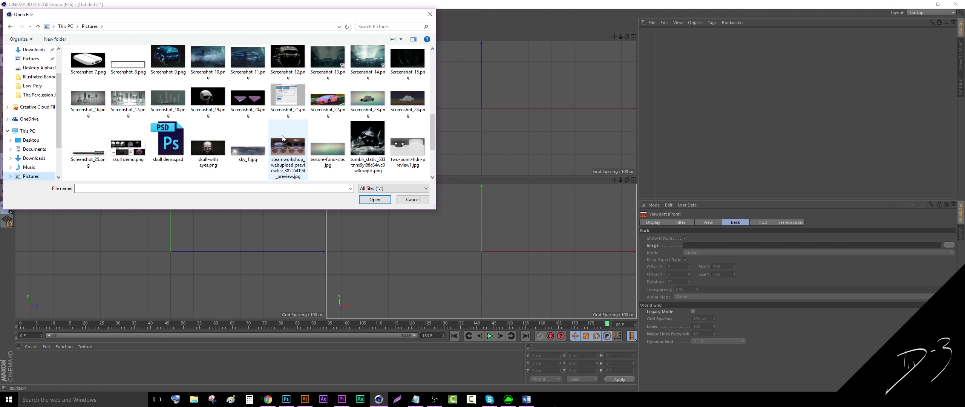
click(88, 142)
click(375, 199)
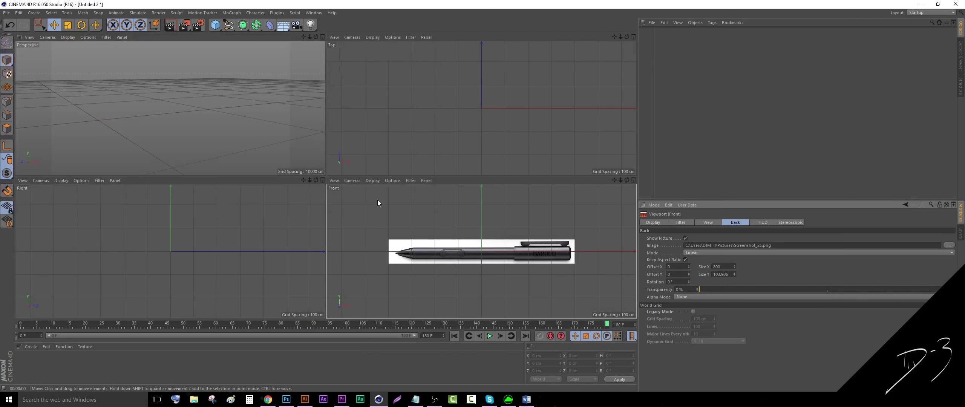
Add a Loft generator and a Circle spline, and set the circle's plane to ZY.
scroll(558, 286, up, 2)
scroll(554, 212, down, 1)
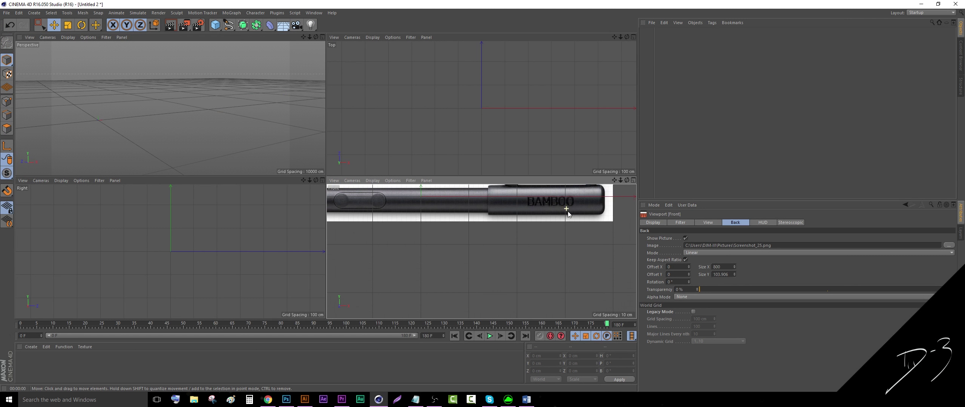
drag(615, 180, 747, 253)
drag(657, 245, 576, 165)
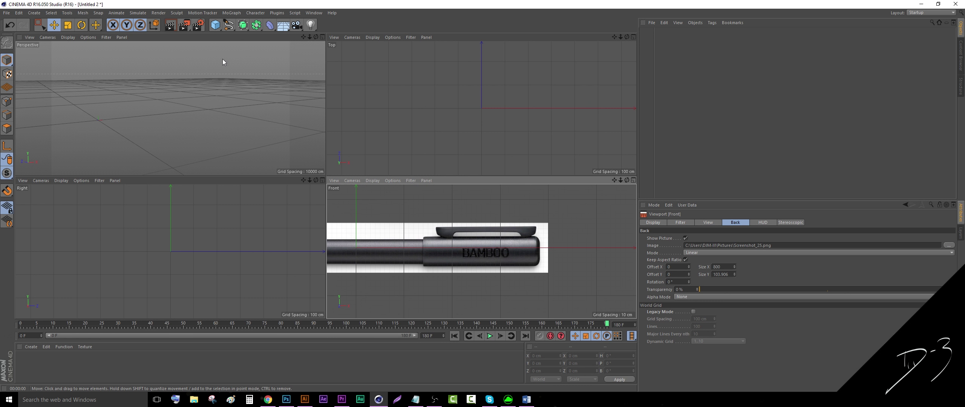
mouse_move(243, 25)
mouse_down()
mouse_move(282, 63)
mouse_move(328, 50)
mouse_up()
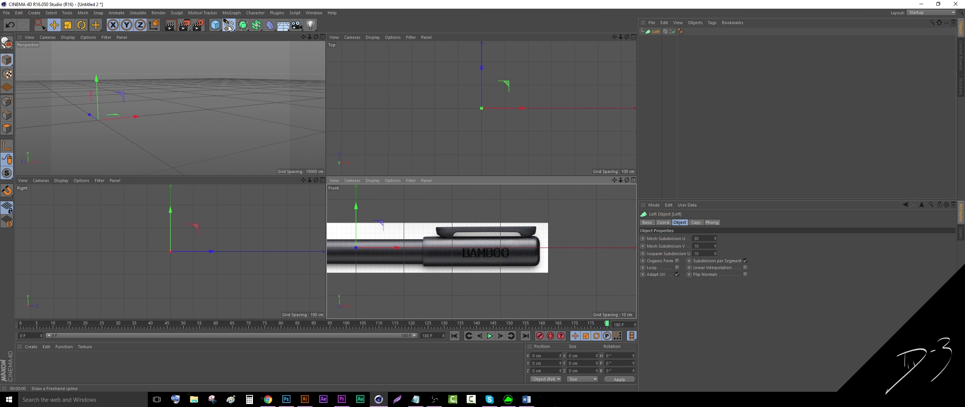
drag(229, 28, 305, 69)
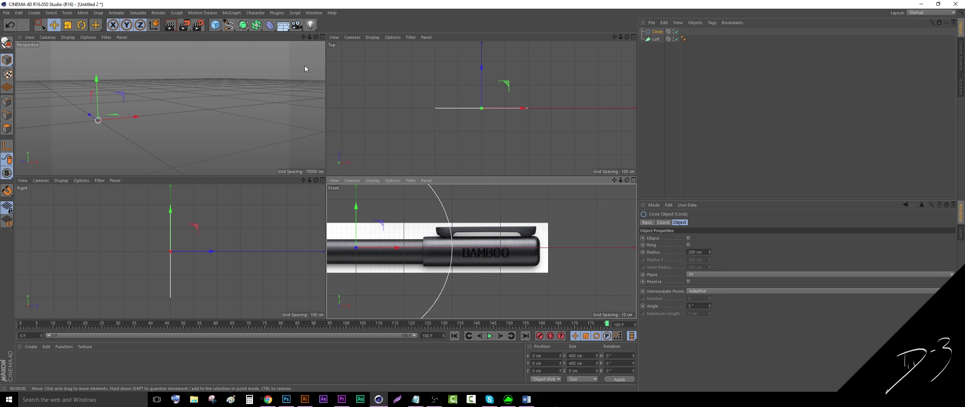
click(706, 275)
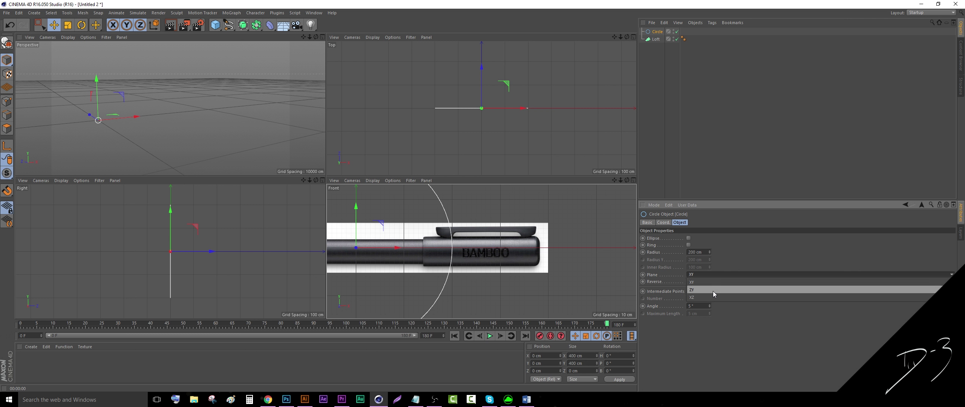
click(713, 292)
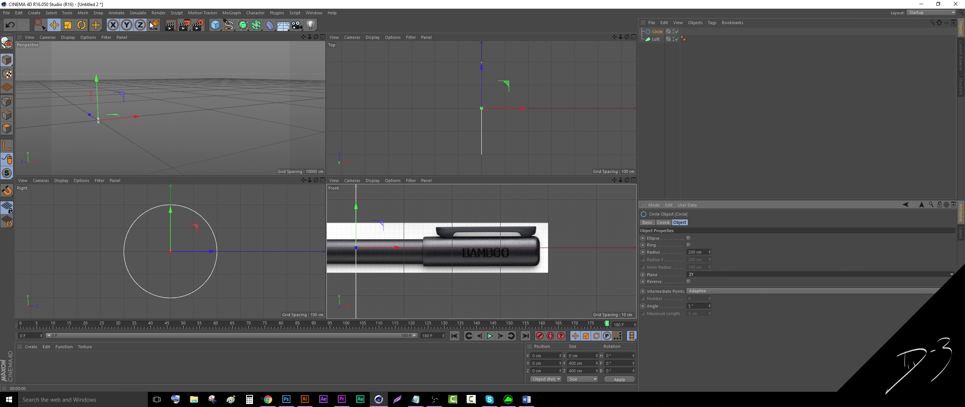
Scale the circle down to a radius of about 39.4 cm.
click(71, 25)
drag(469, 207, 367, 266)
click(656, 32)
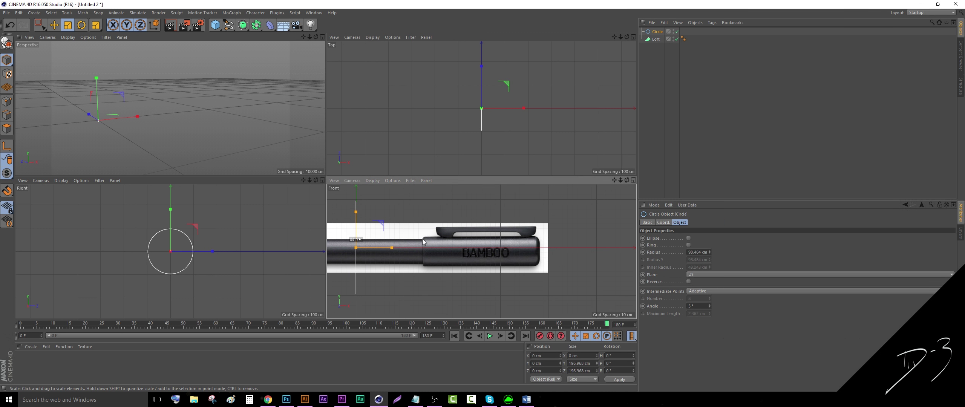
drag(423, 239, 339, 297)
Move the circle along X to about 382.5 cm, at the cap end of the pen.
click(54, 25)
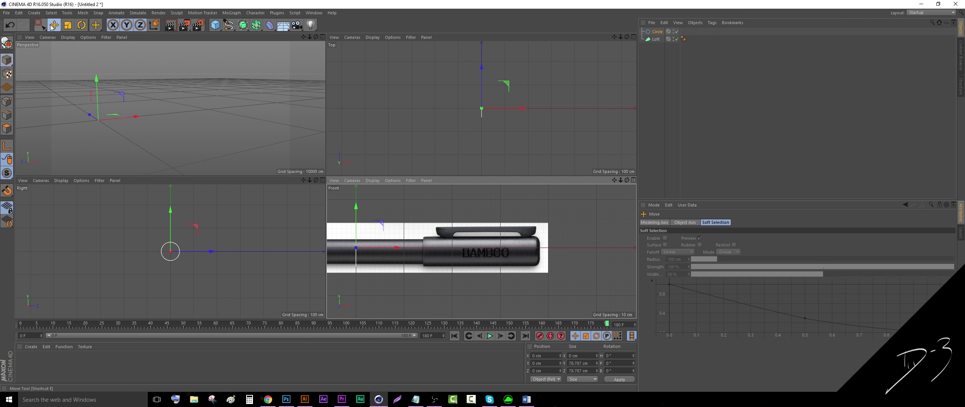
drag(392, 249, 577, 259)
scroll(572, 253, up, 5)
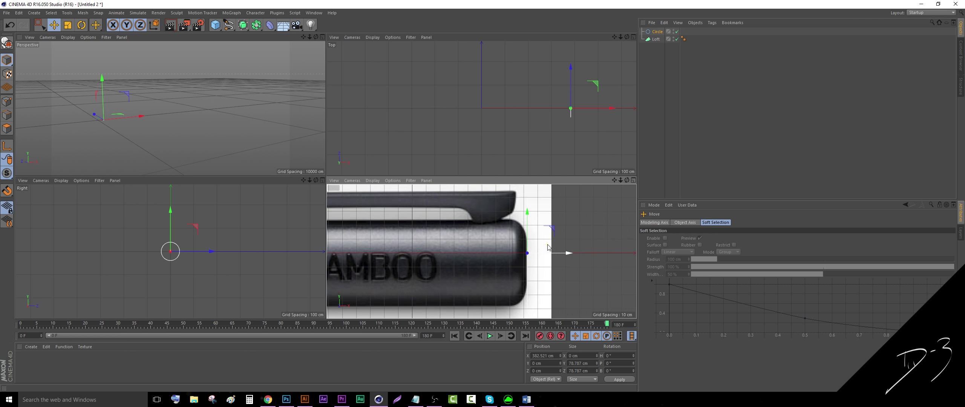
scroll(549, 243, down, 3)
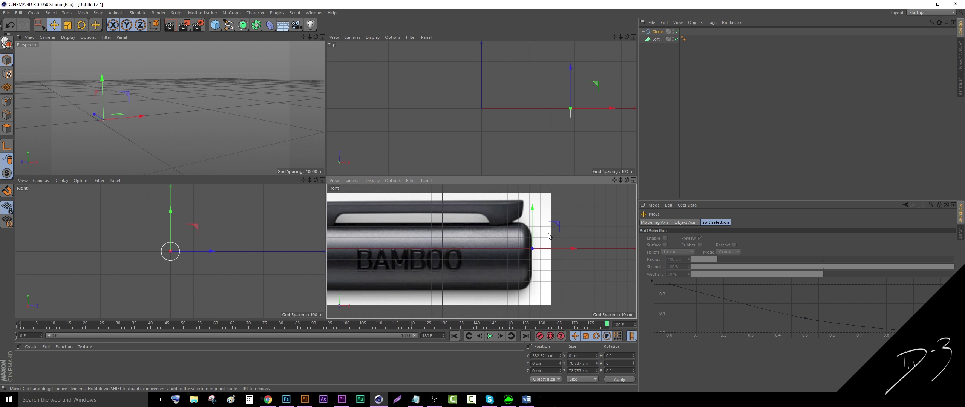
click(556, 217)
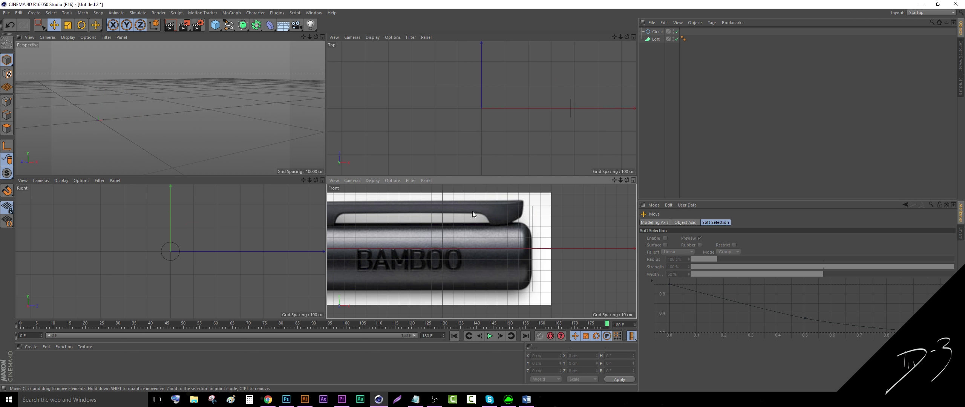
Set the Front view background image's Y offset to 6 to centre the pen on the X axis.
click(655, 32)
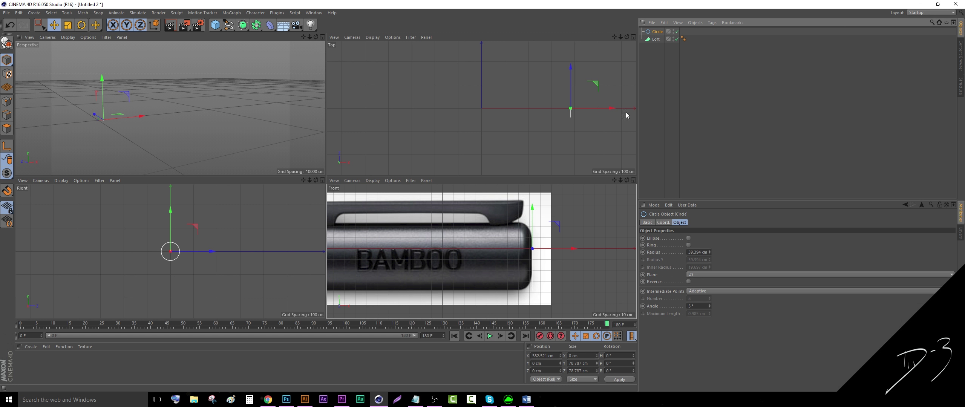
click(393, 181)
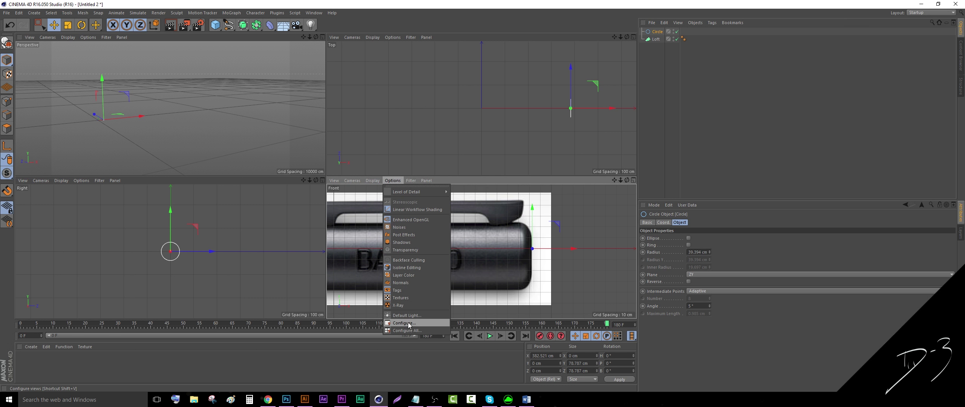
click(403, 324)
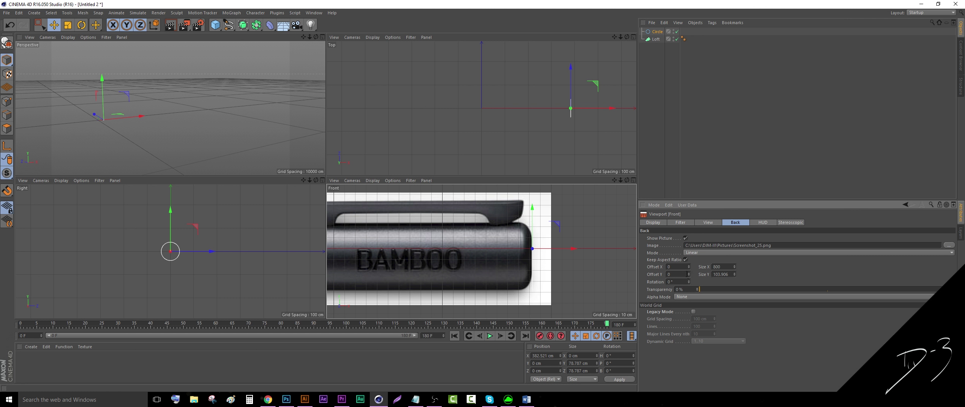
drag(688, 275, 689, 273)
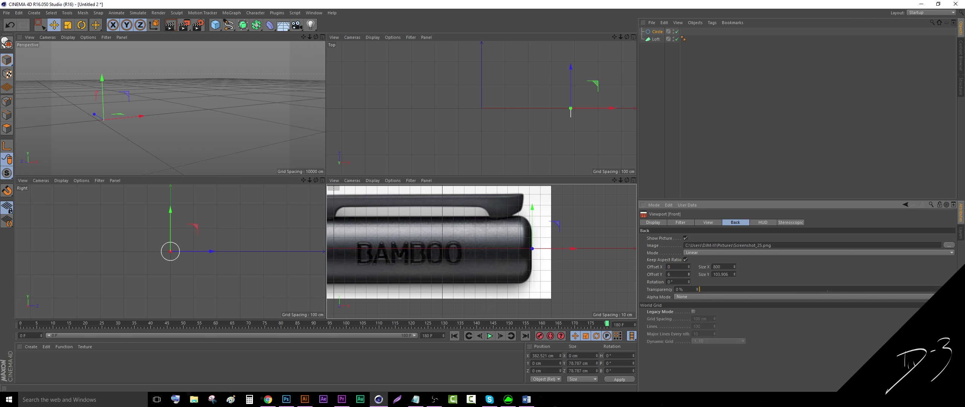
Scale the circle at the cap end of the pen down to about 40.2 cm in diameter.
click(657, 31)
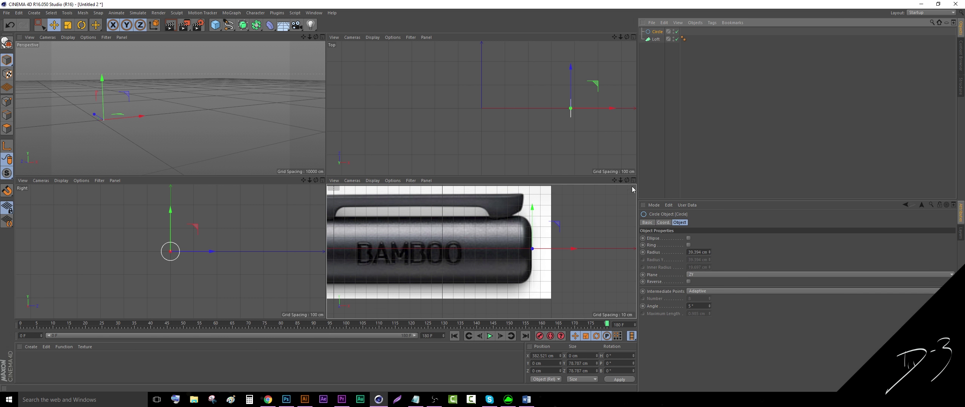
click(68, 25)
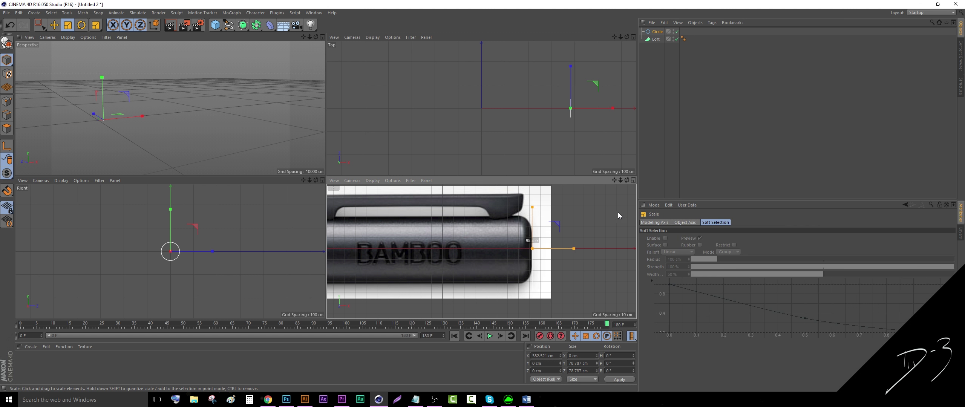
drag(618, 213, 580, 250)
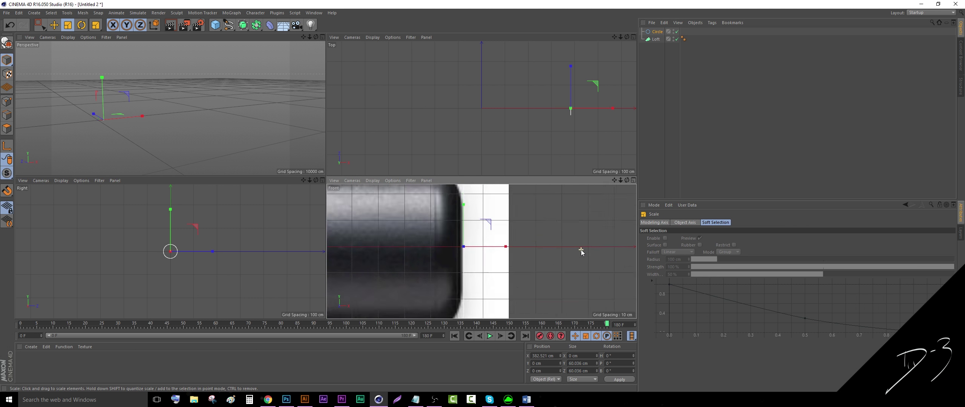
scroll(581, 249, up, 5)
drag(614, 180, 658, 256)
drag(571, 200, 514, 271)
drag(620, 181, 614, 182)
key(e)
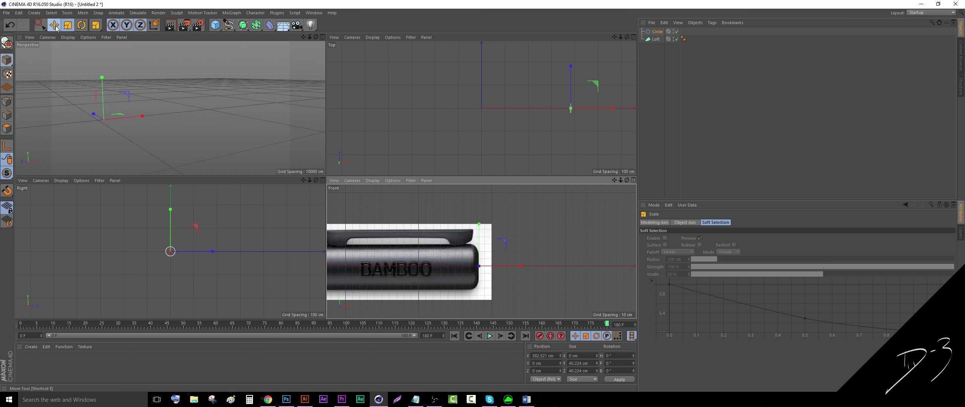
scroll(513, 266, up, 5)
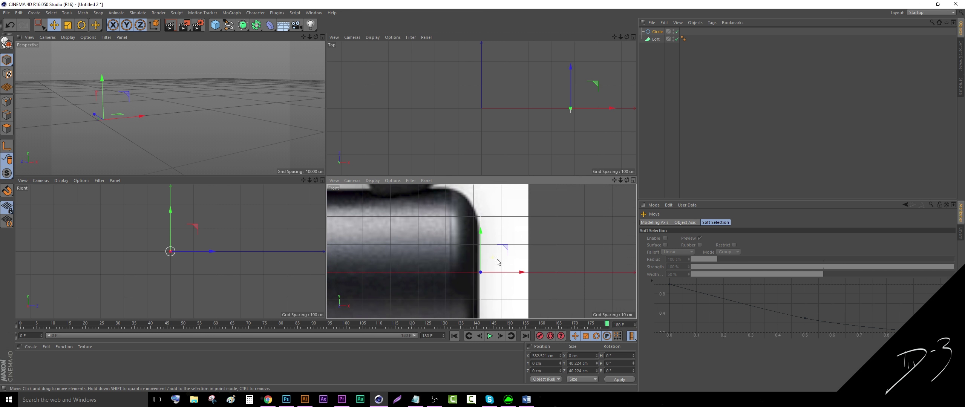
Move the circle along X to about 381.7 cm, flush with the cap's end, and nest it inside the Loft object.
drag(508, 276, 505, 276)
mouse_move(657, 33)
mouse_down()
mouse_move(657, 44)
mouse_move(653, 33)
mouse_up()
click(640, 90)
click(660, 39)
alt+middle_drag(513, 317, 536, 299)
scroll(535, 300, down, 1)
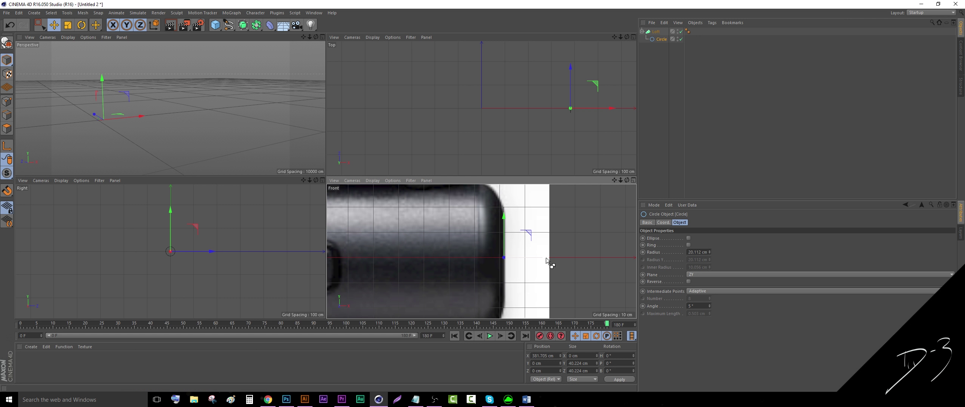
Duplicate the circle along X to about 372.1 cm, where the cap's rounded end begins.
ctrl+drag(545, 258, 521, 256)
scroll(542, 231, down, 5)
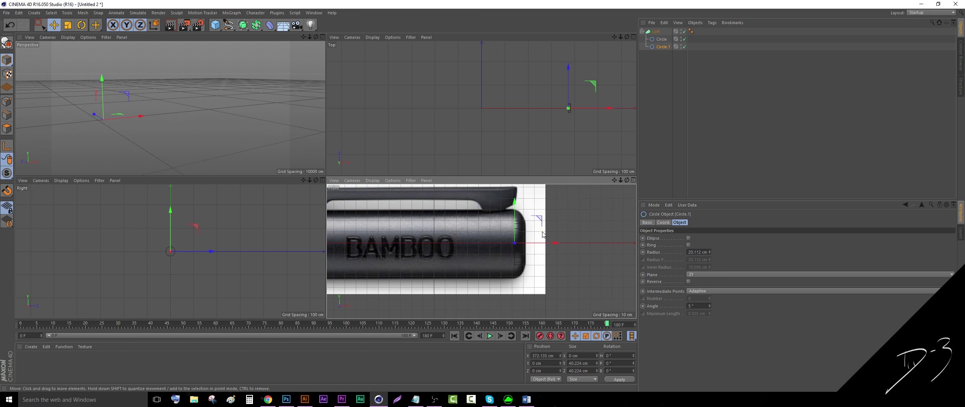
scroll(543, 227, up, 6)
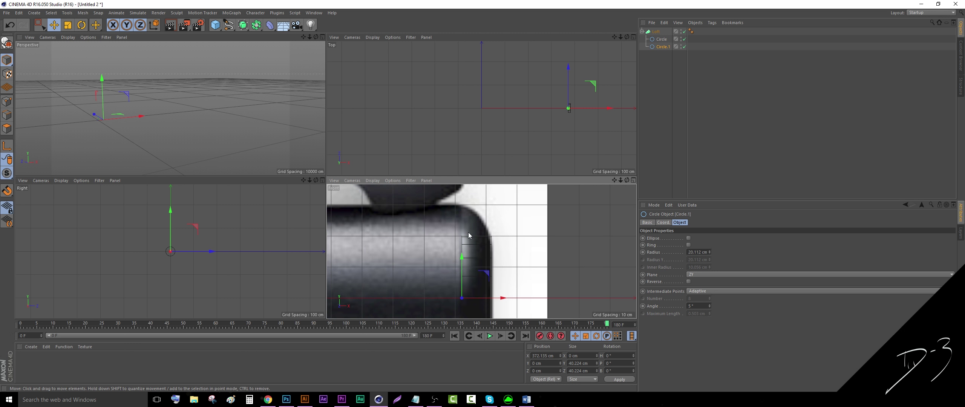
scroll(469, 232, up, 2)
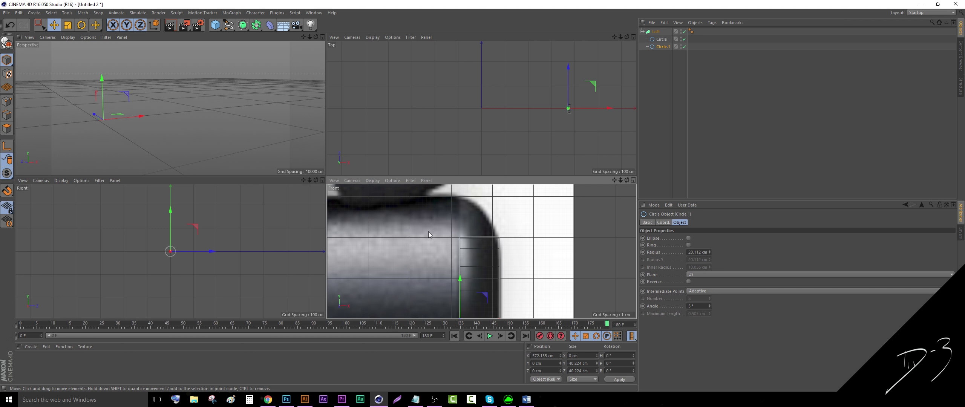
scroll(428, 234, down, 3)
scroll(430, 247, up, 1)
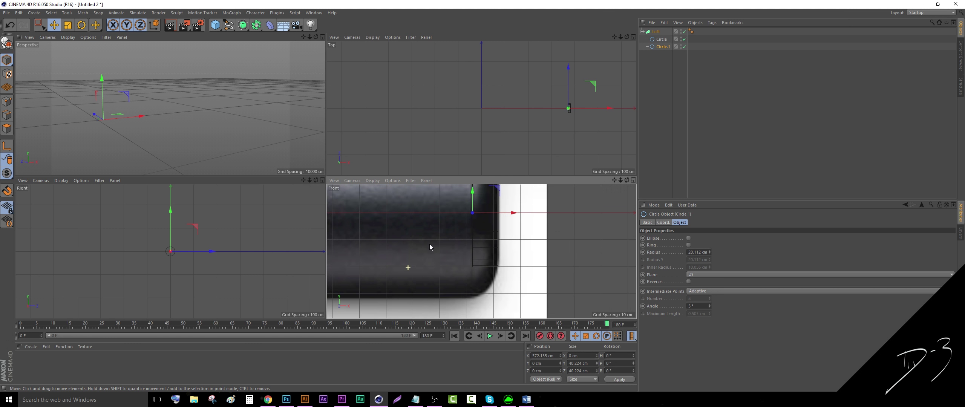
scroll(494, 252, up, 3)
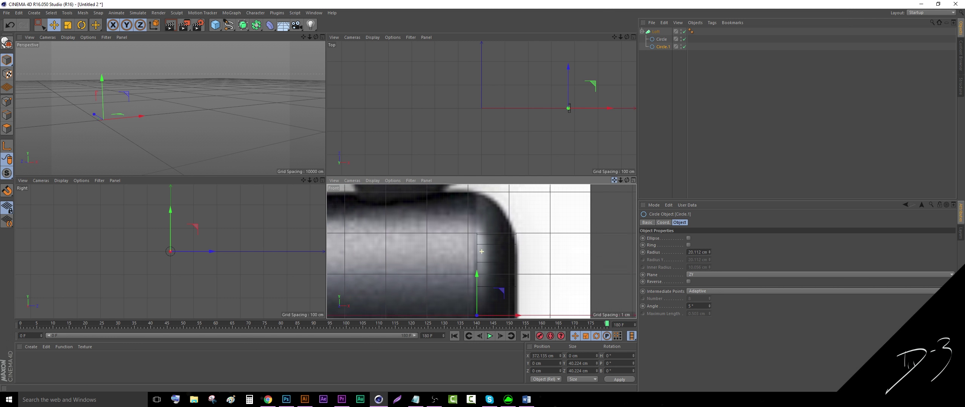
alt+middle_drag(481, 251, 476, 254)
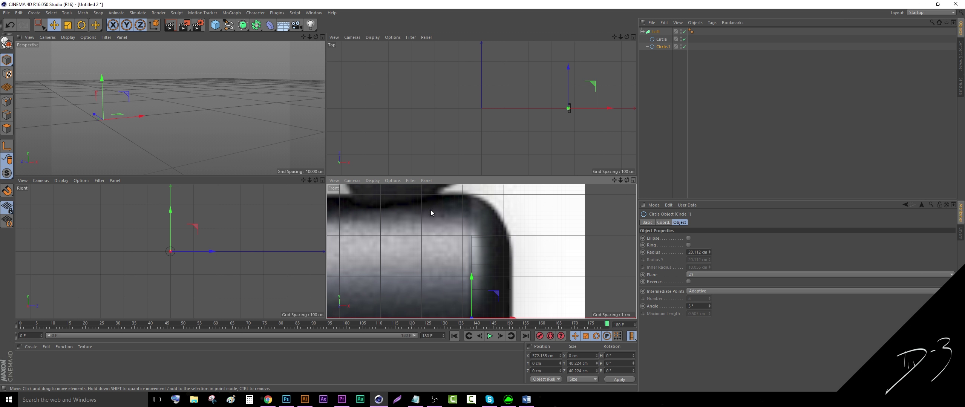
Scale the duplicated circle up to about 49.5 cm in diameter.
click(68, 25)
drag(353, 263, 400, 254)
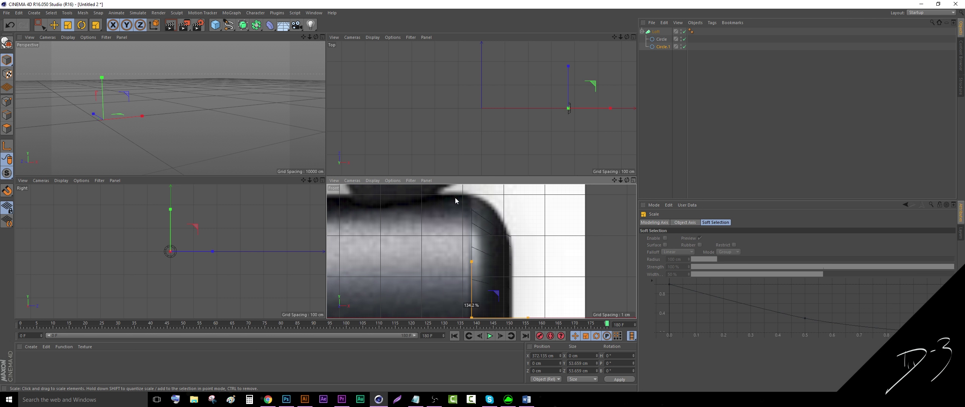
drag(456, 199, 462, 194)
drag(442, 258, 412, 288)
Move the duplicated circle along X to about 378.3 cm and enlarge it to about 50.6 cm in diameter.
click(54, 25)
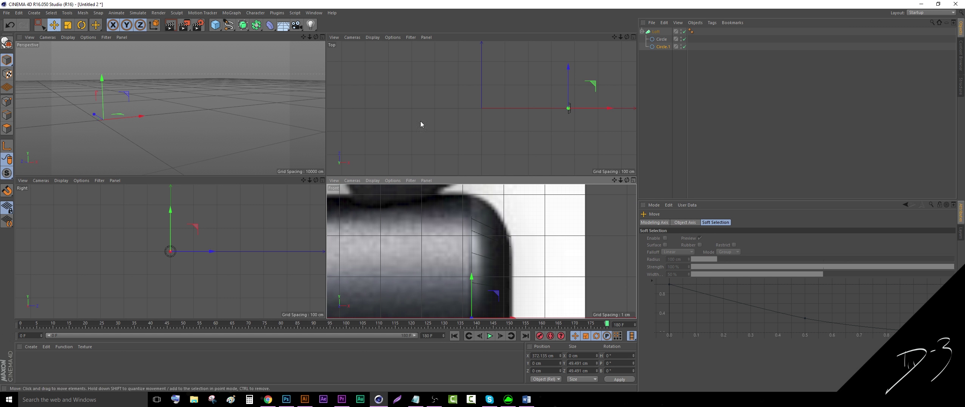
scroll(574, 109, up, 10)
drag(527, 94, 536, 96)
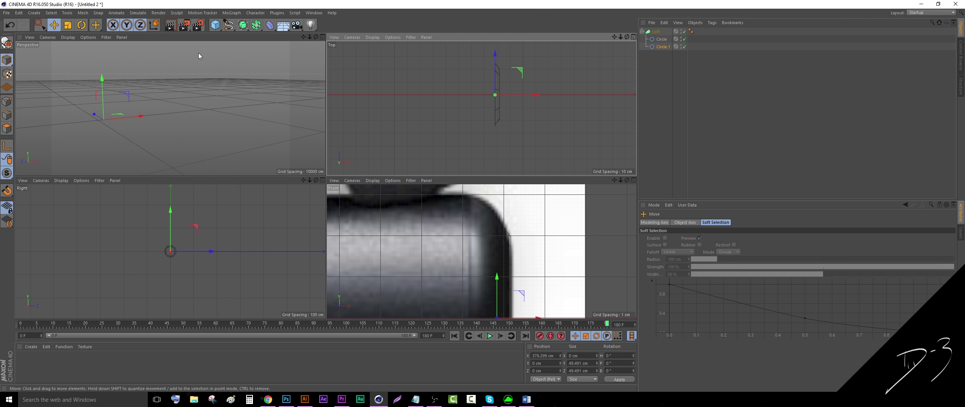
click(68, 25)
drag(459, 131, 474, 133)
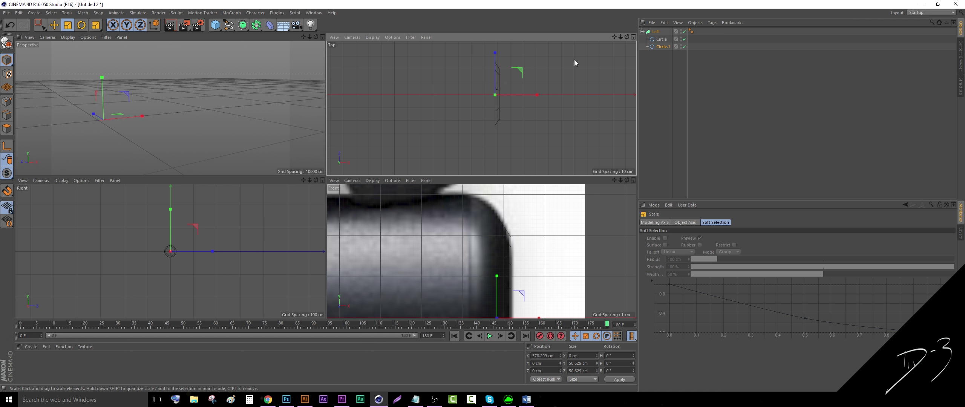
drag(614, 37, 614, 50)
Duplicate the circle along X to about 372.4 cm and scale the copy to about 59.8 cm in diameter.
click(54, 25)
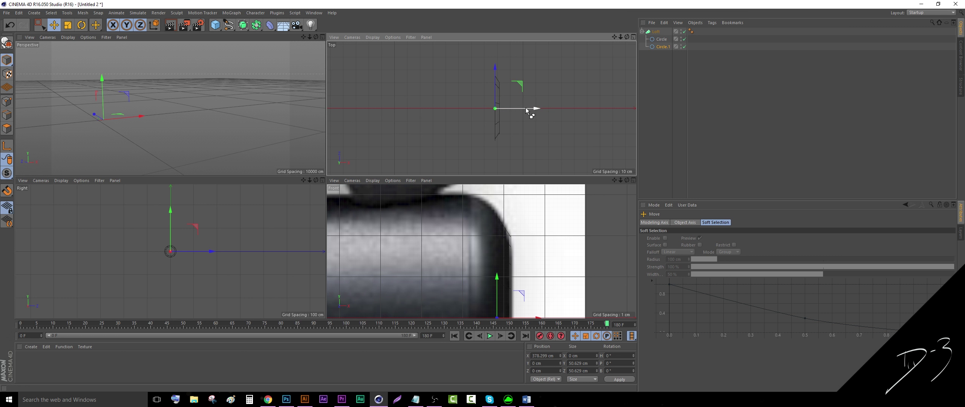
drag(526, 108, 519, 109)
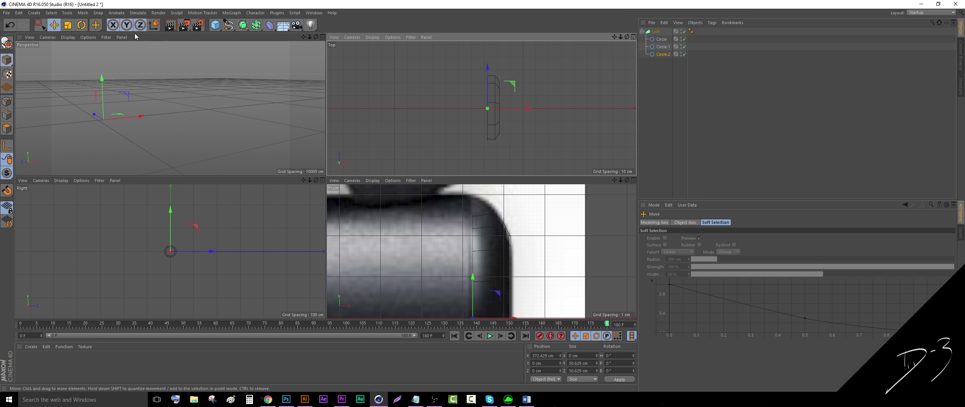
key(t)
drag(402, 97, 463, 91)
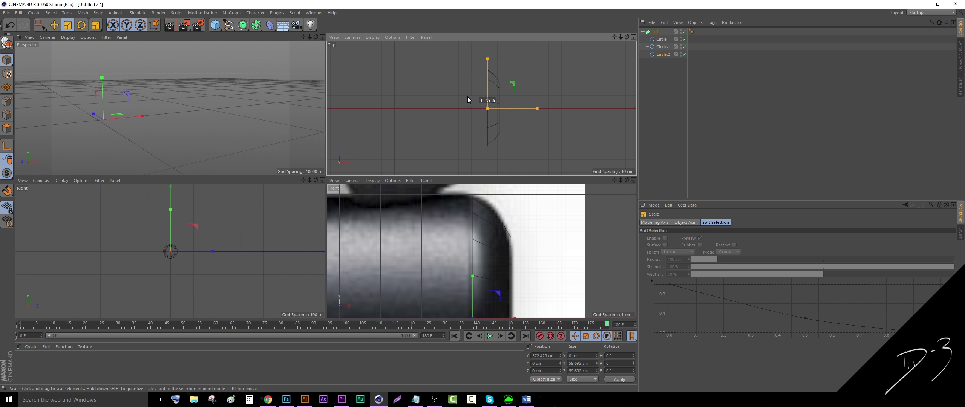
drag(469, 98, 469, 99)
Duplicate the largest circle along X to about 298.8 cm to extend the cap's straight body.
key(e)
drag(525, 110, 430, 121)
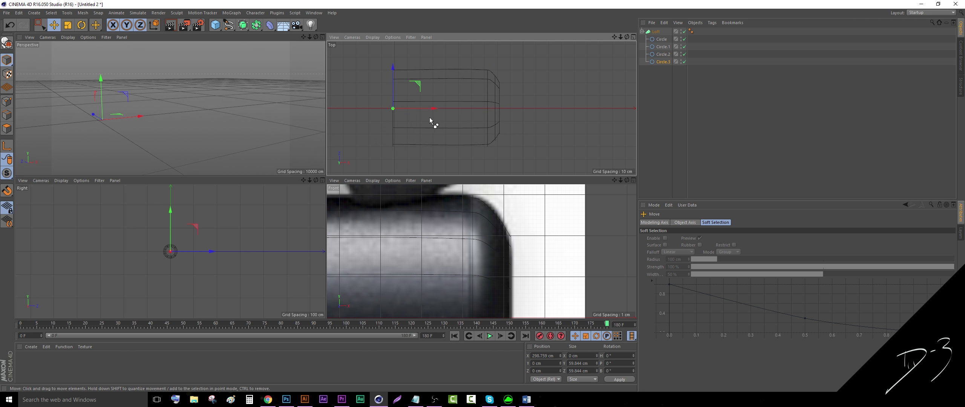
scroll(481, 108, down, 3)
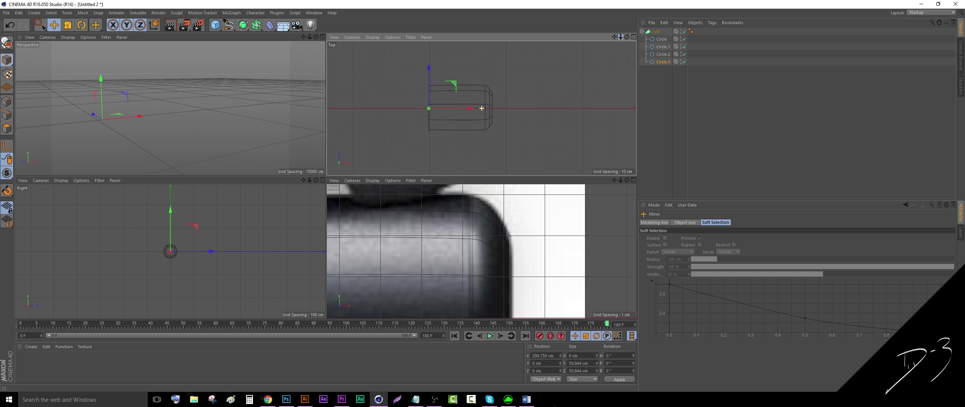
scroll(482, 108, up, 3)
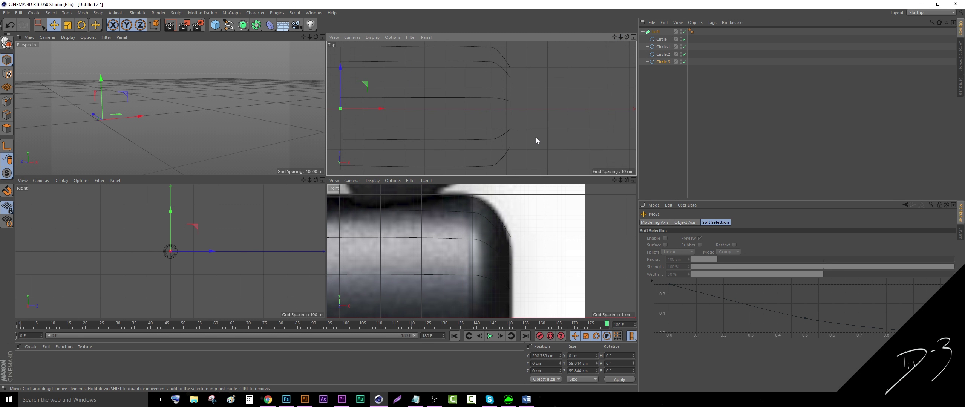
Duplicate the original end circle slightly outward along X and place the copy first among the Loft's children.
click(661, 39)
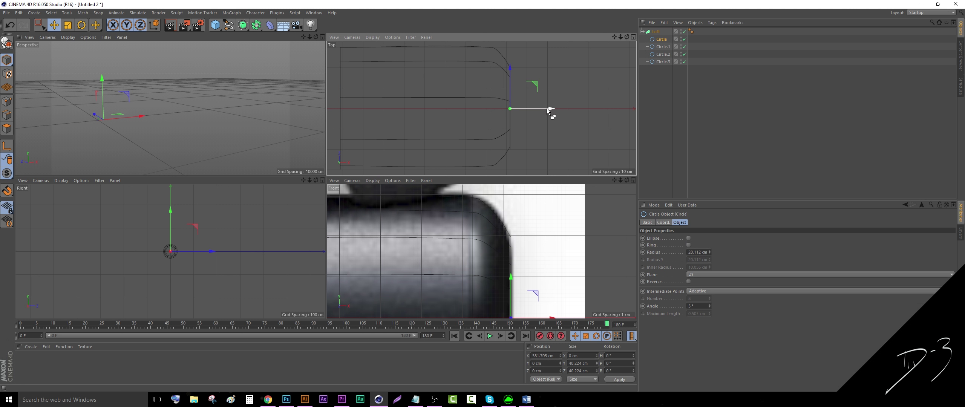
ctrl+drag(548, 109, 549, 110)
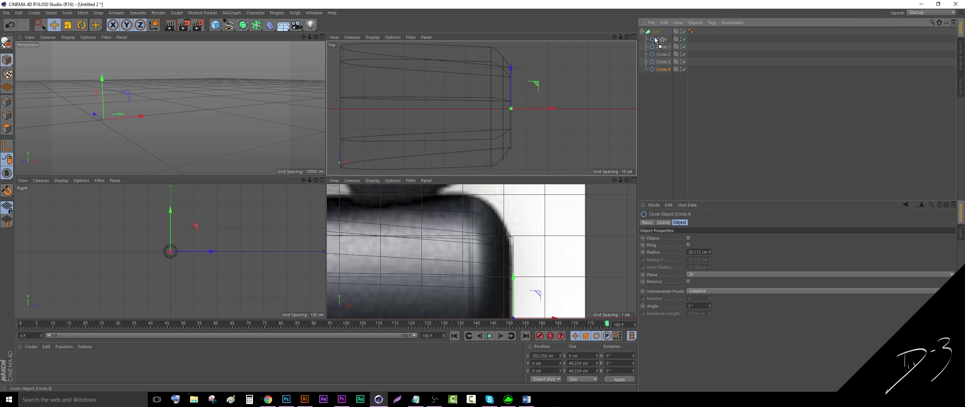
drag(656, 39, 656, 40)
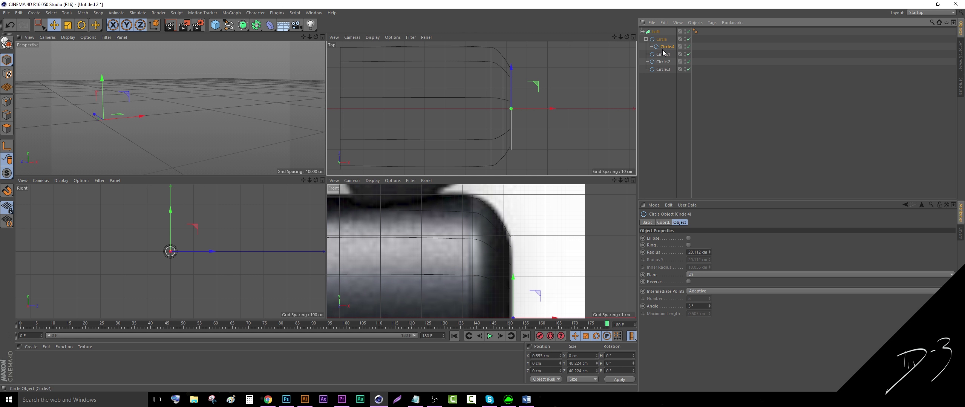
drag(661, 39, 661, 38)
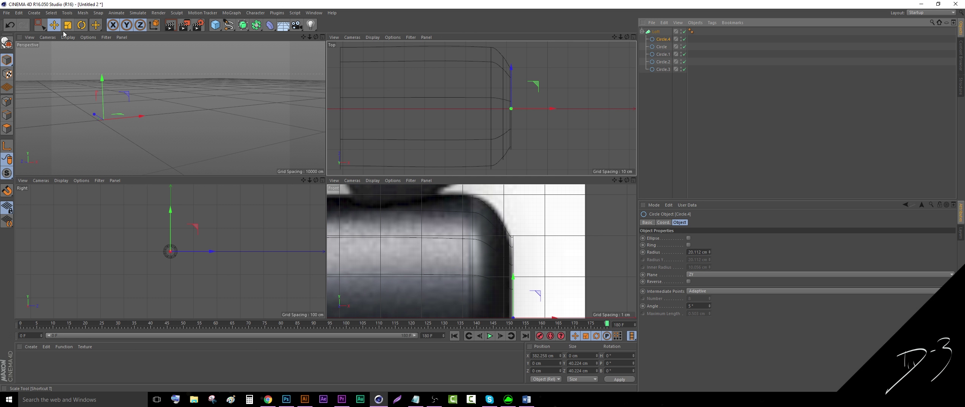
Scale the new outermost circle down slightly to round the cap's end, and deselect it.
key(t)
drag(582, 78, 573, 134)
click(678, 123)
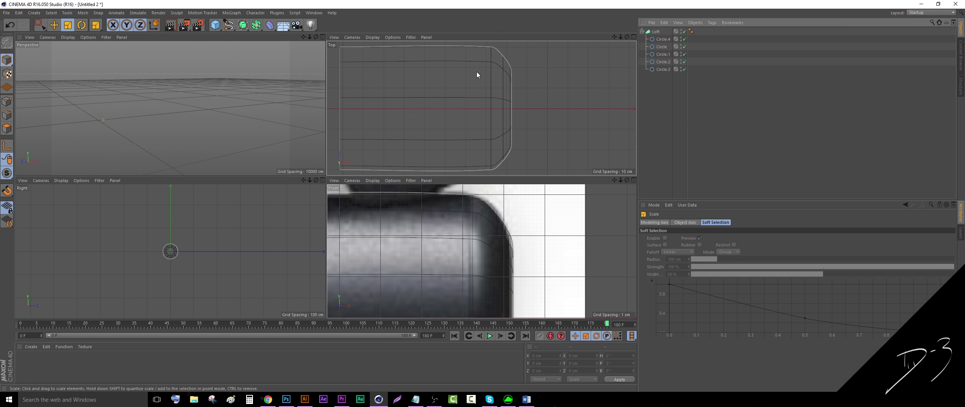
scroll(525, 79, up, 4)
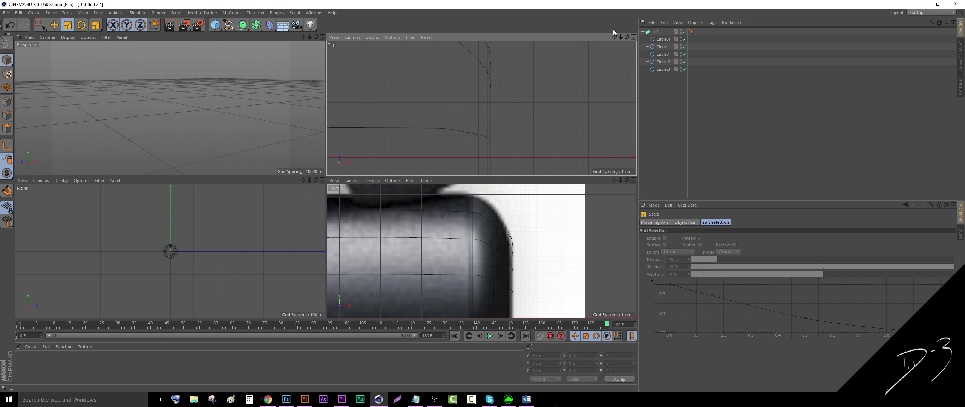
drag(614, 34, 645, 91)
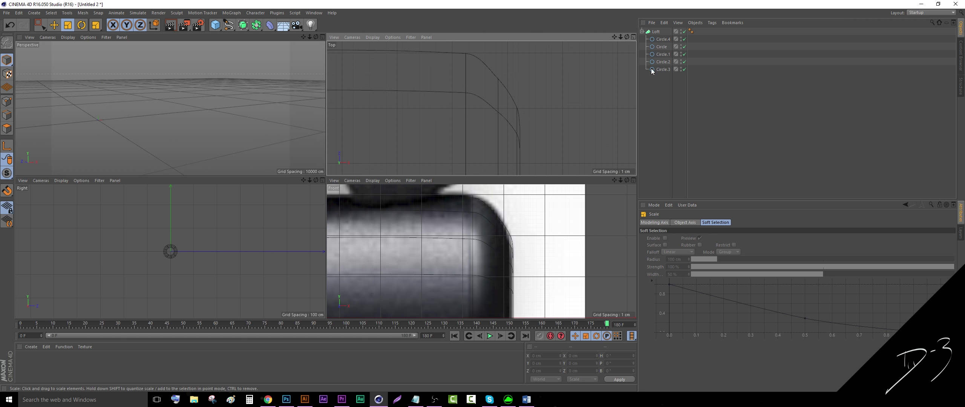
Enlarge Circle.1 in the cap's rounded corner to about 51.6 cm in diameter.
click(662, 47)
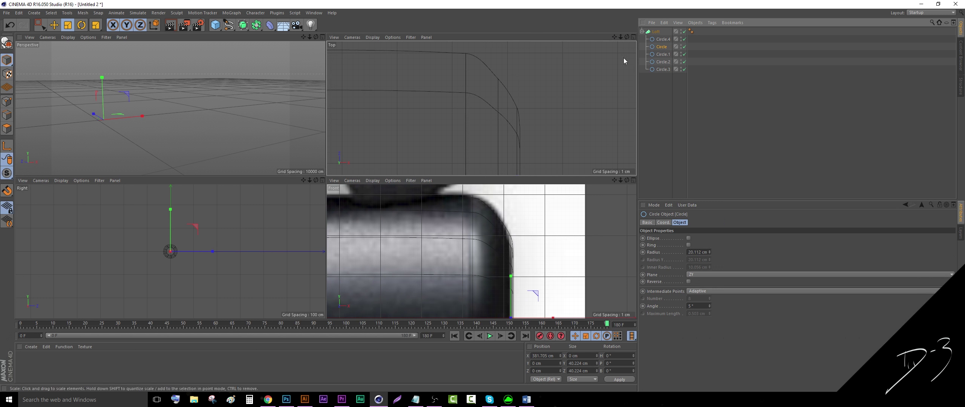
click(656, 63)
click(660, 55)
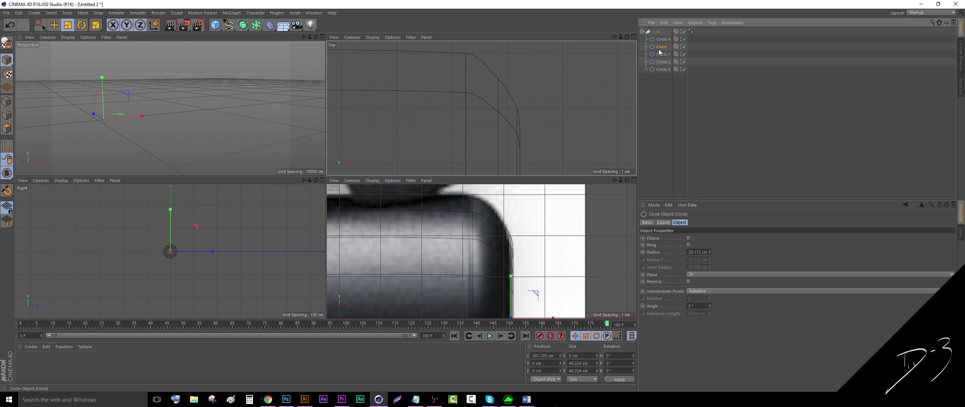
drag(542, 244, 551, 246)
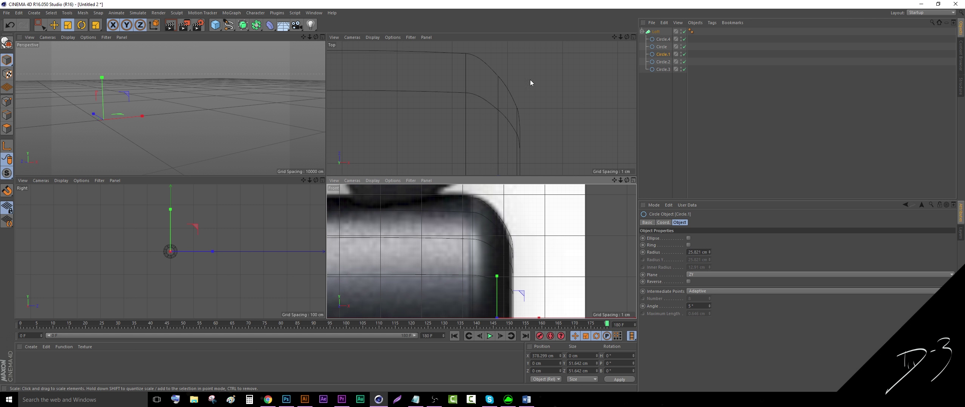
Move Circle.3 along X to about 144.5 cm, near the cap's inner edge on the reference.
click(663, 69)
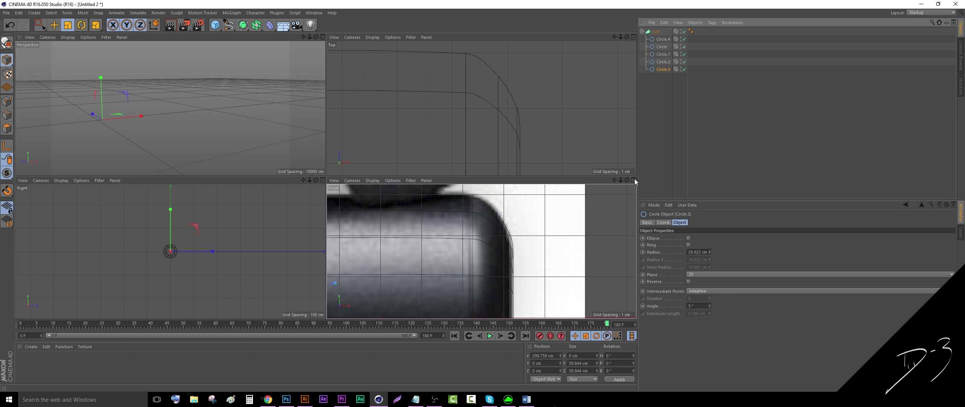
drag(619, 181, 721, 173)
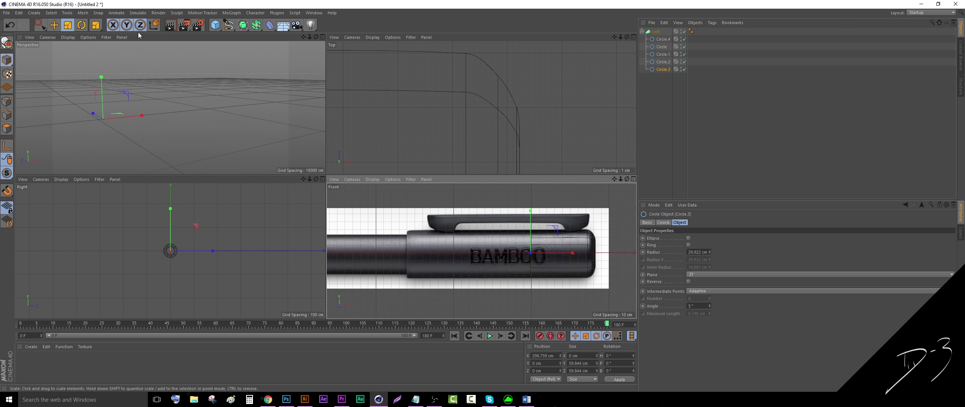
key(e)
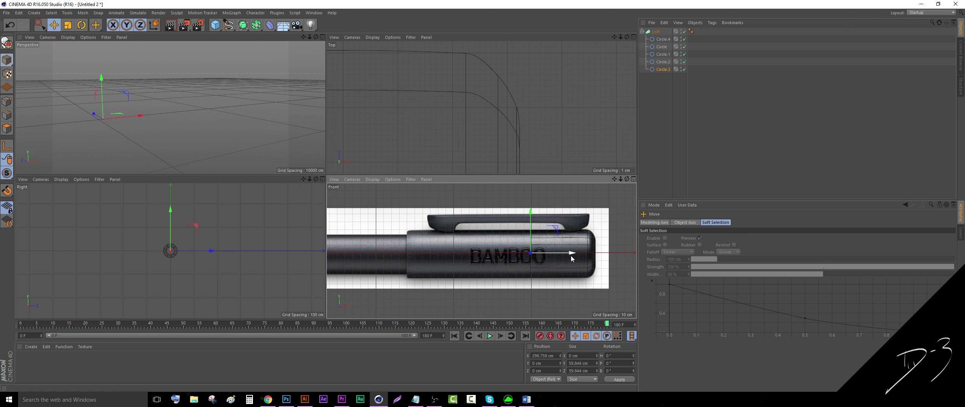
drag(571, 256, 451, 252)
Duplicate Circle.3 along X to about 140 cm, at the step between the cap and the thinner barrel.
alt+right_drag(410, 217, 400, 257)
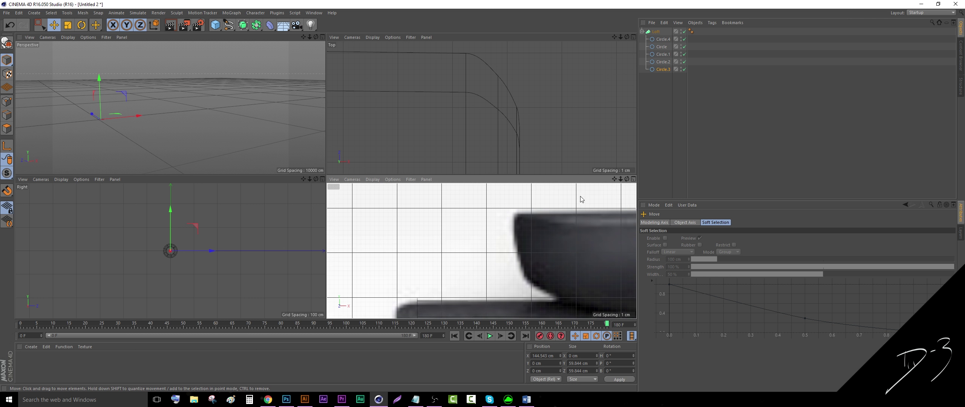
alt+right_drag(580, 197, 589, 179)
drag(614, 179, 597, 123)
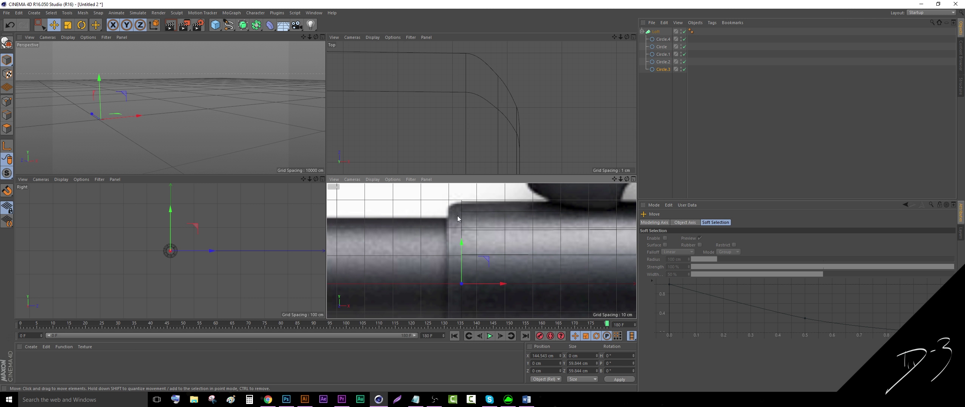
drag(488, 281, 468, 291)
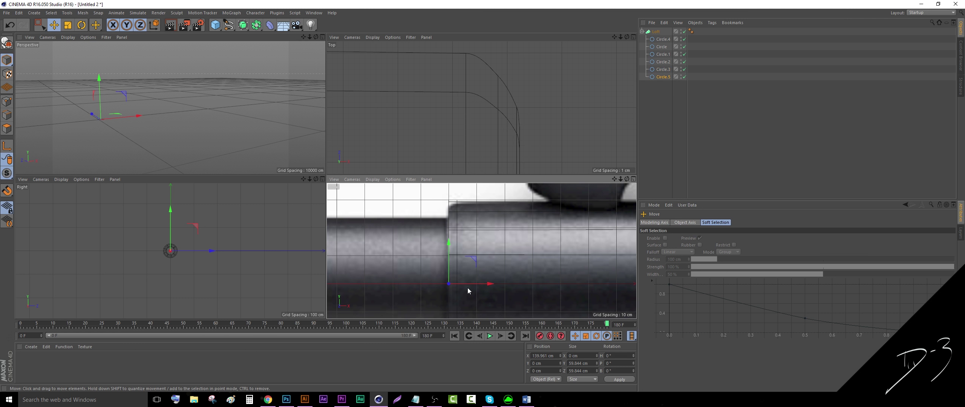
Scale the copy at the cap's inner edge down to about 55.5 cm in diameter.
click(68, 25)
drag(592, 246, 551, 261)
key(e)
Duplicate the inner-edge circle in place and scale the copy down to about 52.4 cm in diameter.
click(68, 25)
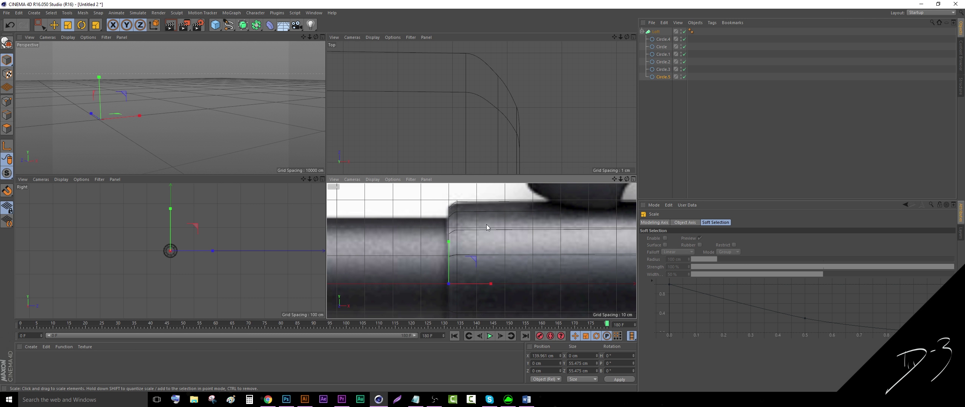
mouse_move(501, 232)
mouse_down()
mouse_move(482, 251)
mouse_move(491, 243)
mouse_up()
scroll(202, 264, up, 8)
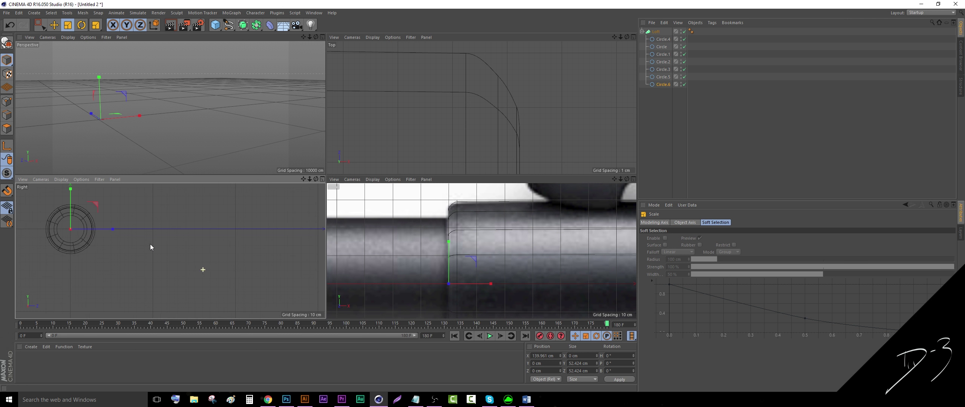
Scale Circle.6 down to about 48.6 cm in diameter and reposition it along X to about 139.7 cm, at the cap's inner edge.
drag(305, 179, 603, 213)
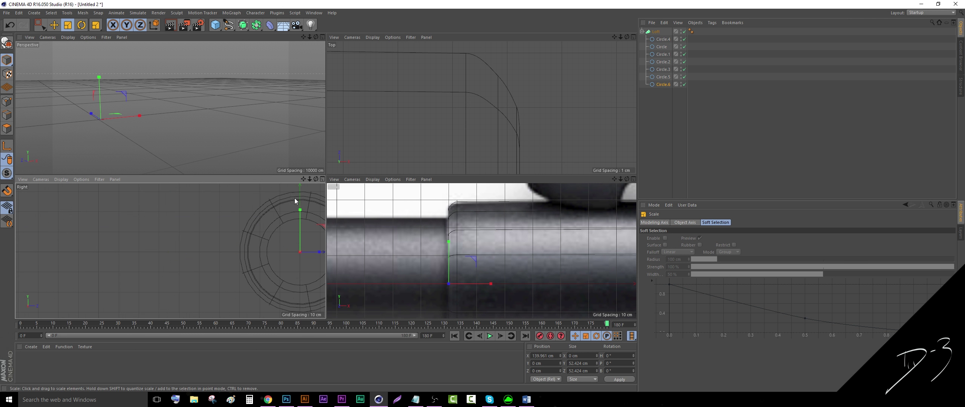
drag(303, 179, 221, 183)
key(e)
drag(471, 283, 467, 283)
key(t)
drag(218, 94, 207, 109)
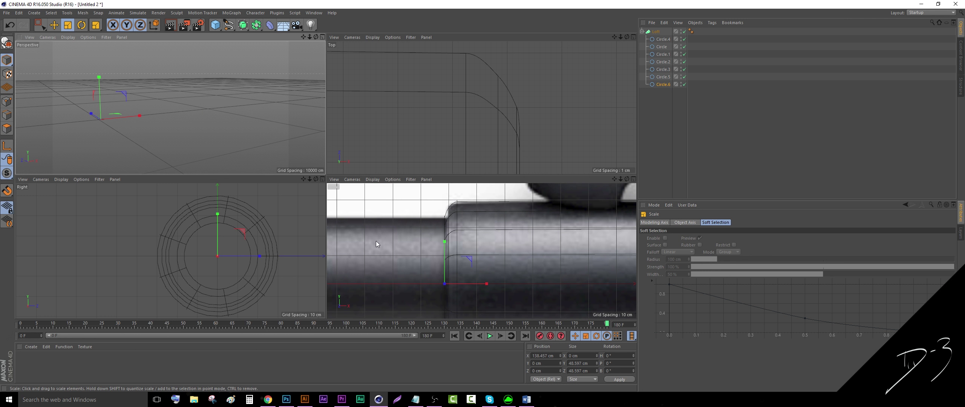
key(e)
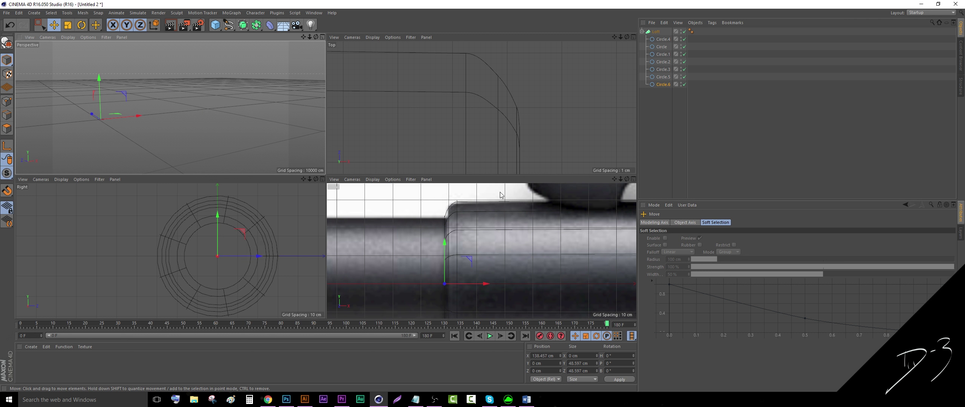
drag(483, 285, 489, 286)
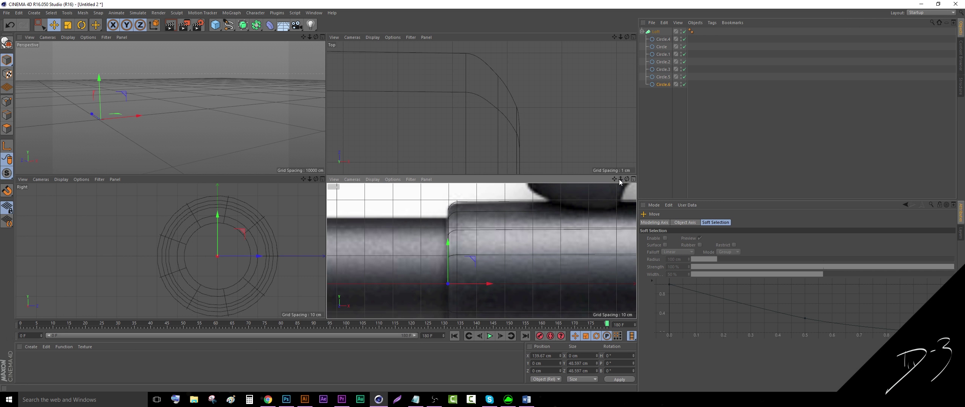
Duplicate Circle.6 along X to about 182.8 cm inside the cap, and duplicate it again in place at about 45.5 cm in diameter.
scroll(482, 251, down, 5)
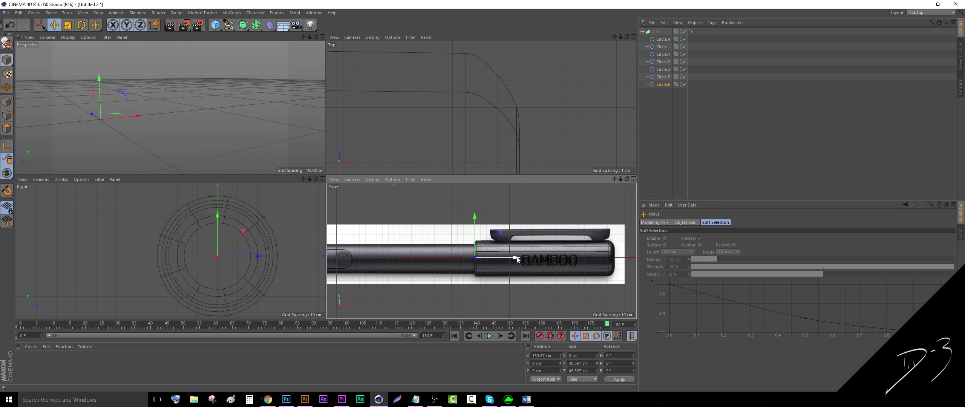
ctrl+drag(516, 259, 540, 265)
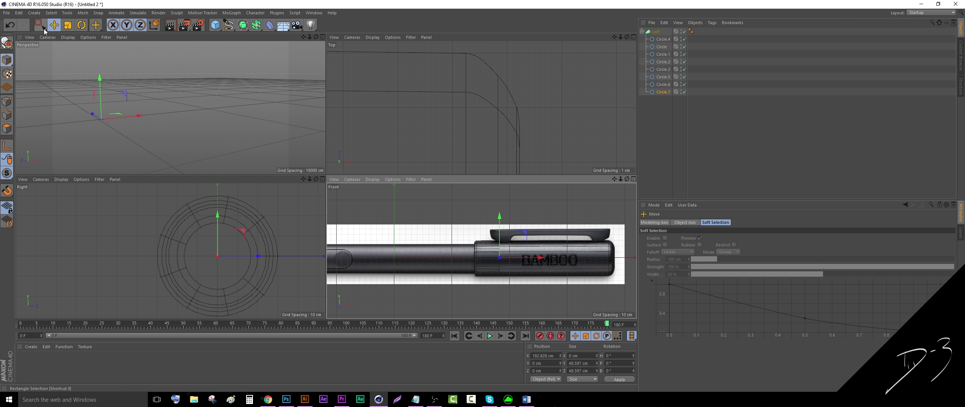
key(t)
ctrl+drag(578, 213, 570, 231)
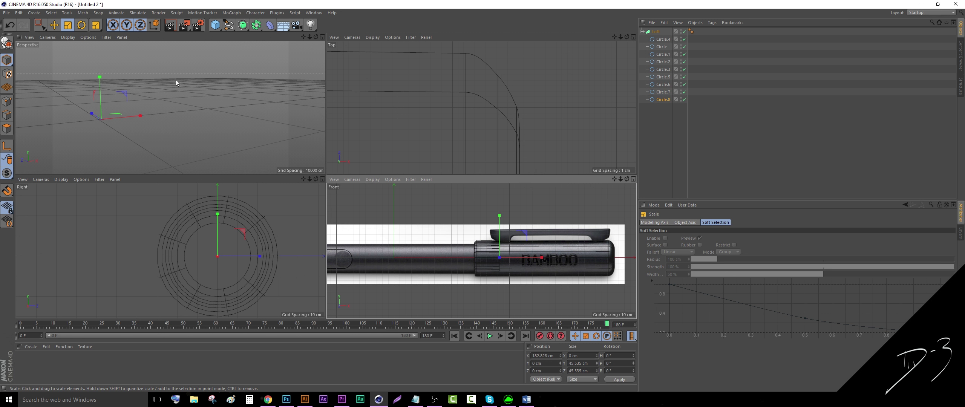
Duplicate the 45.5 cm circle along X to about 118.7 cm, on the thinner barrel just outside the cap.
click(54, 25)
ctrl+drag(541, 260, 506, 263)
scroll(457, 259, up, 3)
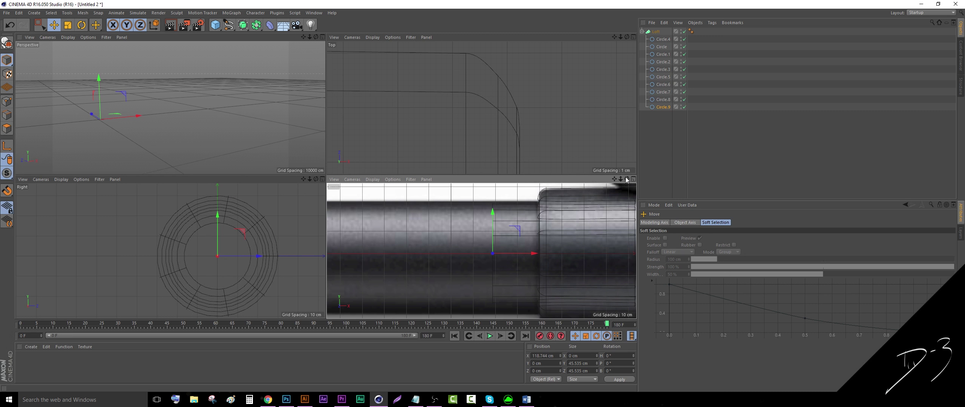
Duplicate the barrel circle along X to about -71.2 cm and about -257.7 cm, on either side of the pen's button.
drag(614, 179, 517, 164)
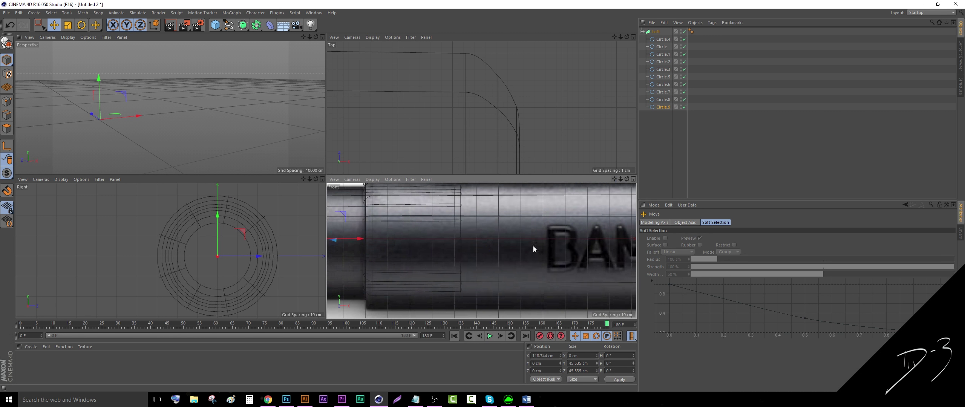
drag(614, 180, 497, 297)
drag(617, 182, 637, 237)
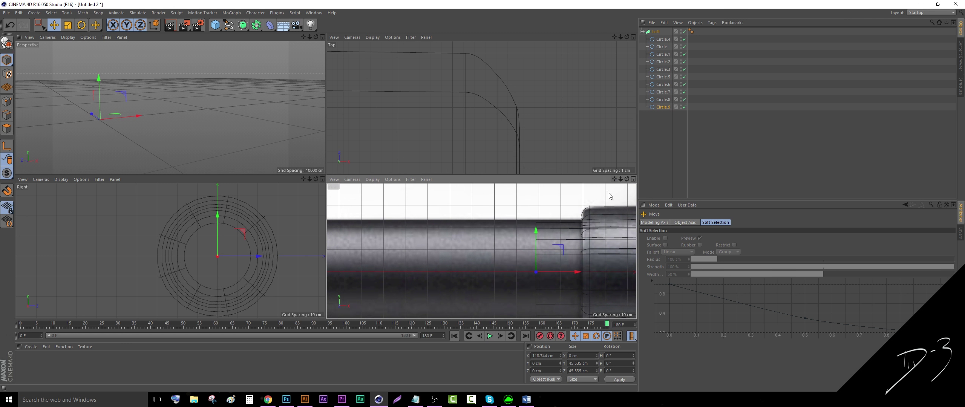
ctrl+drag(577, 273, 337, 273)
drag(614, 180, 394, 260)
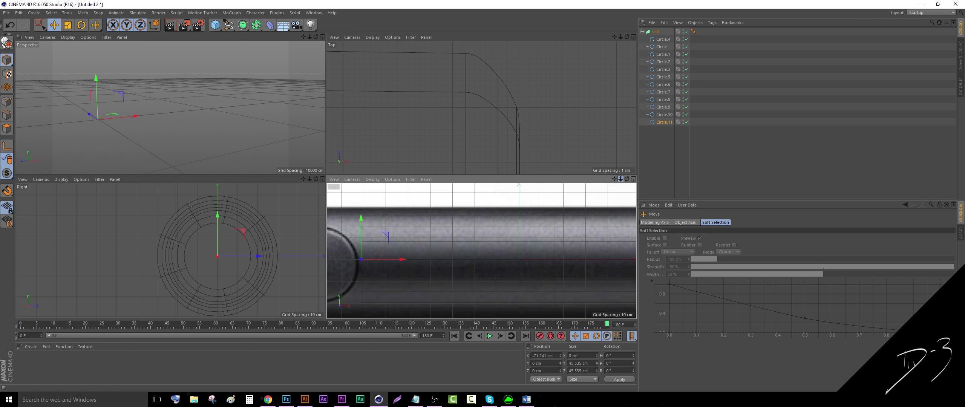
mouse_move(620, 179)
mouse_down()
mouse_move(547, 179)
mouse_move(627, 180)
mouse_up()
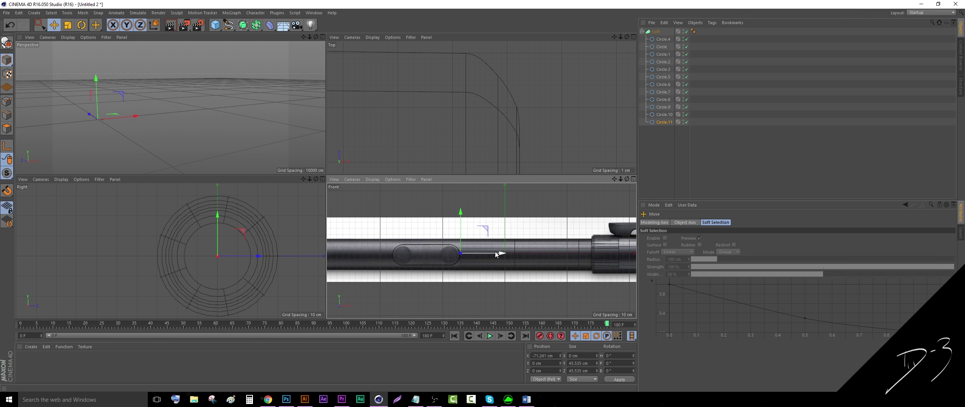
drag(496, 255, 380, 253)
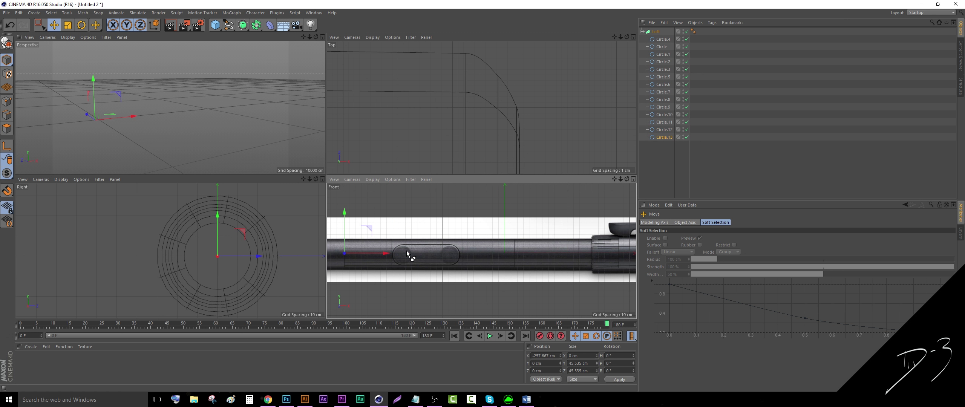
Duplicate the last barrel circle toward the tip and position it along X at about -291.6 cm, just before the grooved ring.
drag(615, 179, 647, 132)
scroll(459, 222, up, 5)
ctrl+drag(545, 255, 489, 254)
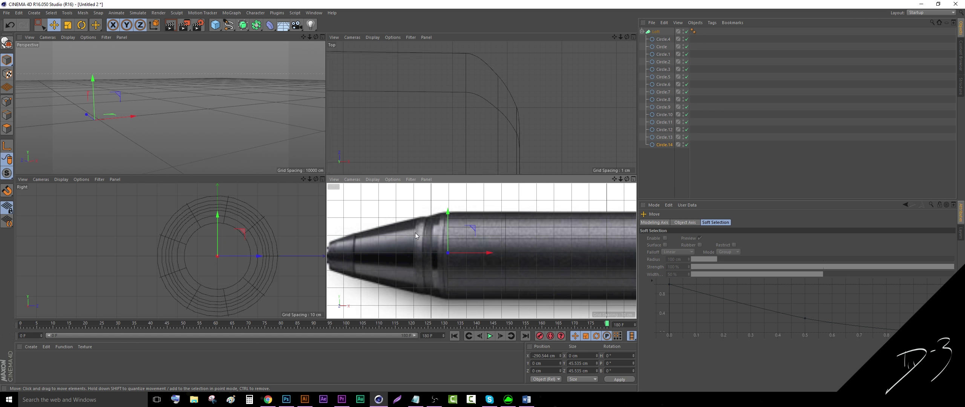
scroll(419, 234, up, 2)
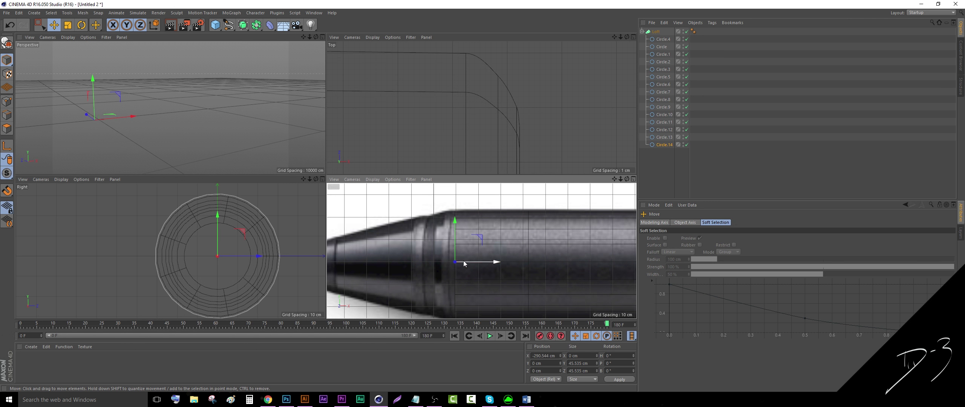
scroll(456, 234, up, 3)
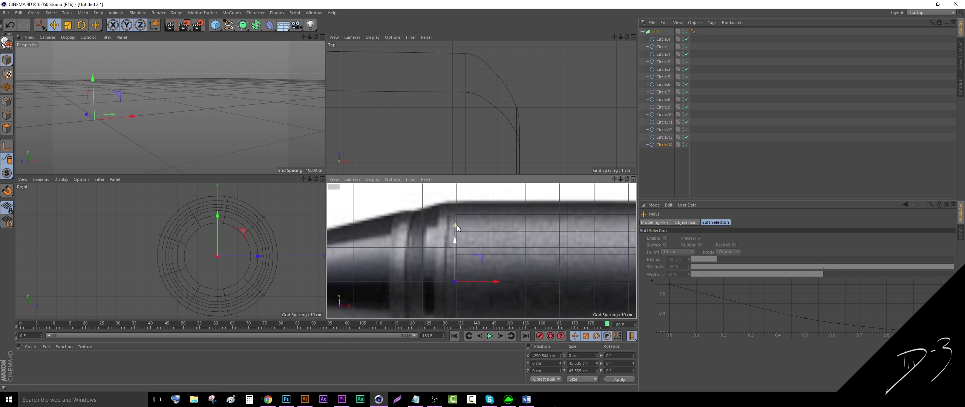
drag(495, 288, 491, 289)
Duplicate the circle in place at about 44 cm in diameter, and duplicate that copy along X to about -292.2 cm.
click(70, 28)
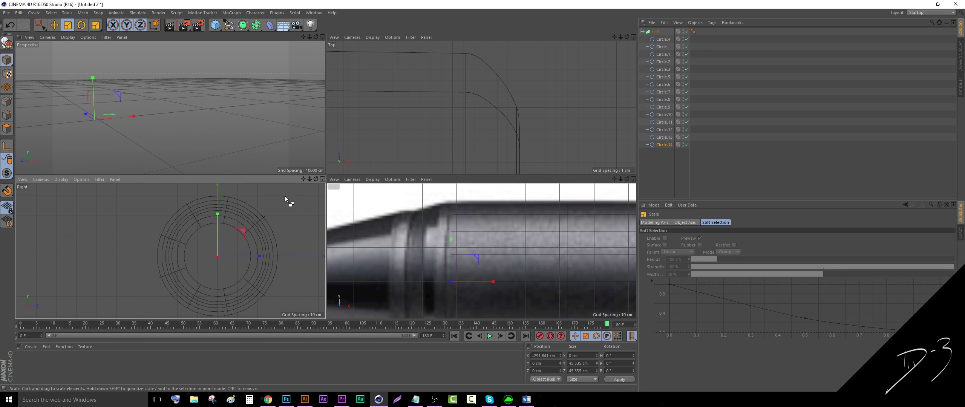
drag(285, 196, 282, 207)
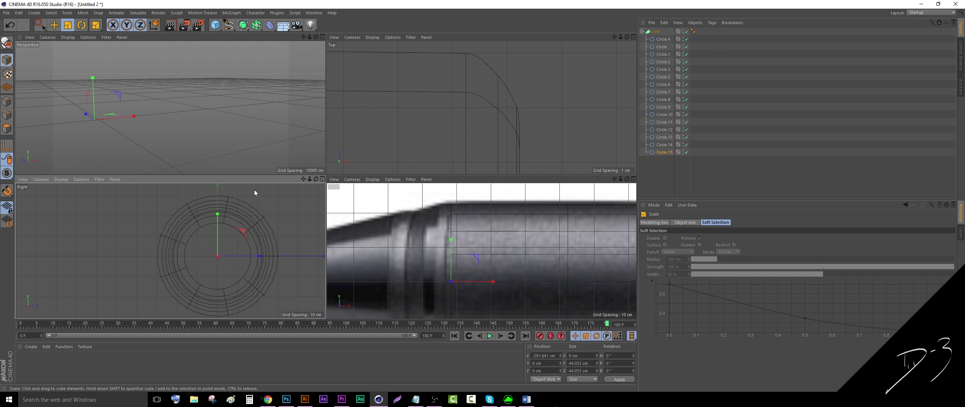
key(e)
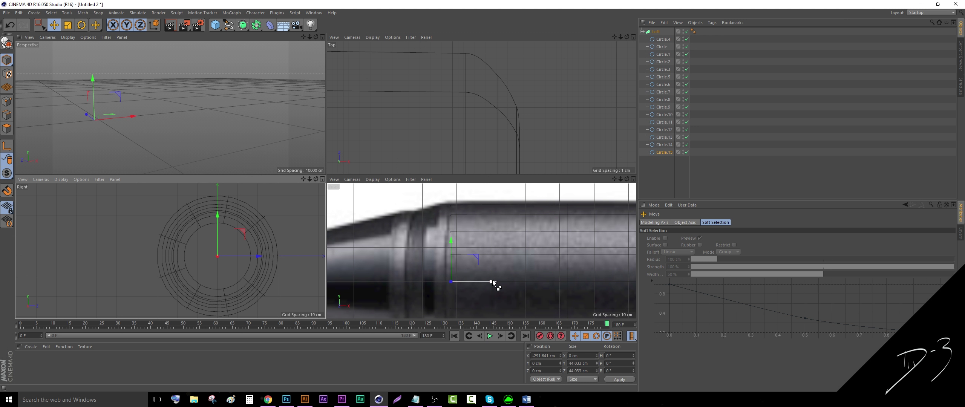
drag(492, 281, 490, 281)
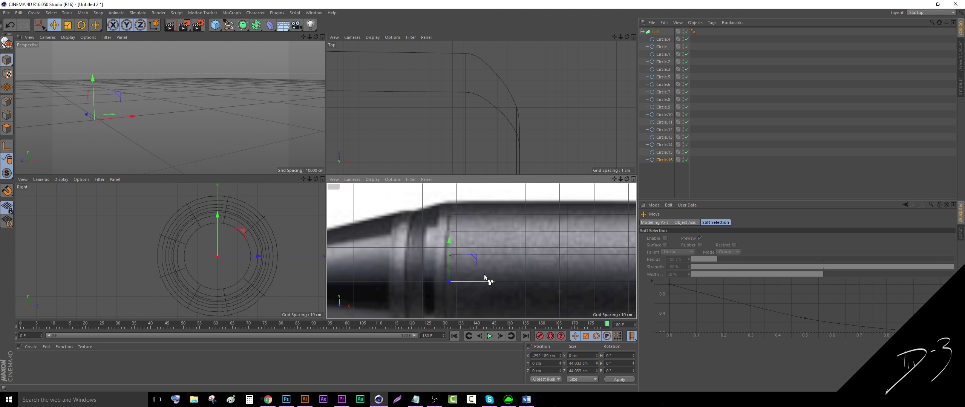
Duplicate the circle in place at about 45.7 cm in diameter, and duplicate that copy along X to about -294.9 cm.
click(68, 25)
drag(225, 127, 240, 128)
click(53, 24)
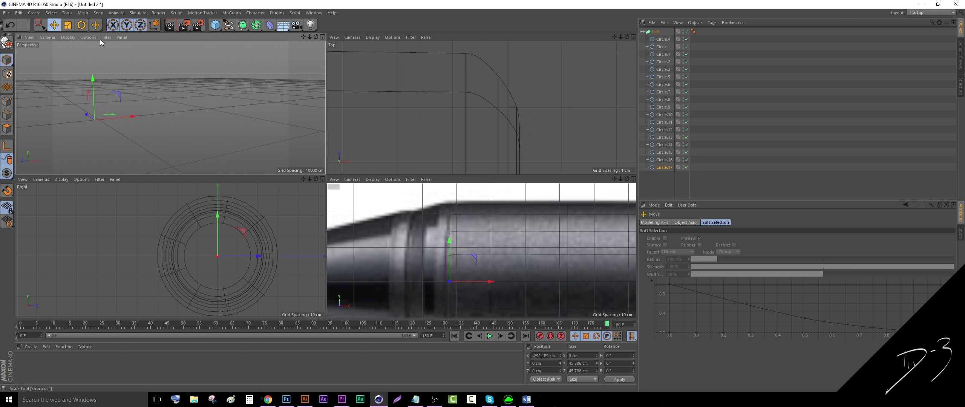
drag(493, 283, 484, 285)
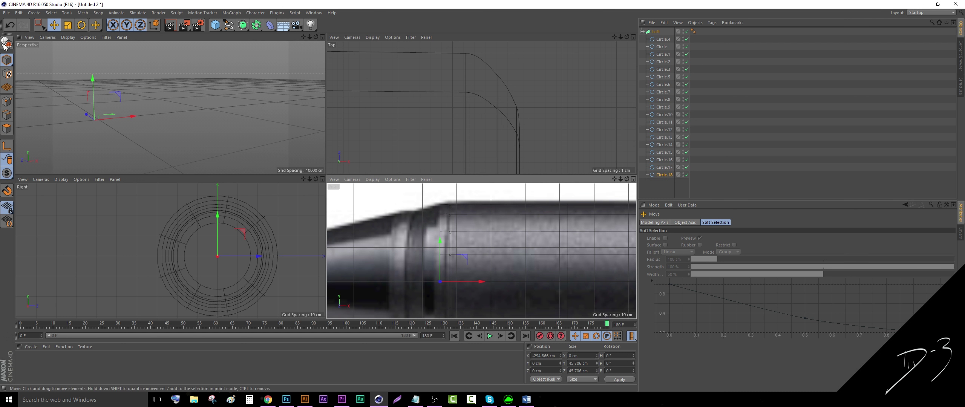
Scale Circle.18 down to about 43.9 cm in diameter and move it along X to about -295.3 cm.
click(67, 25)
drag(243, 107, 238, 120)
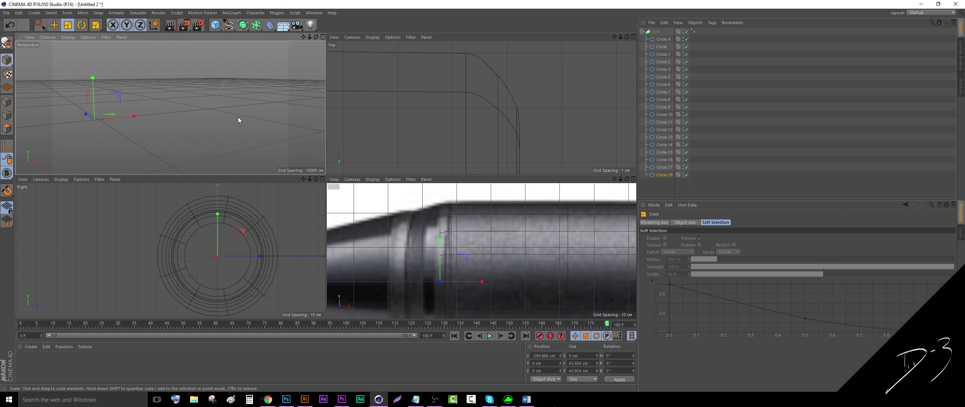
click(54, 25)
drag(482, 281, 481, 284)
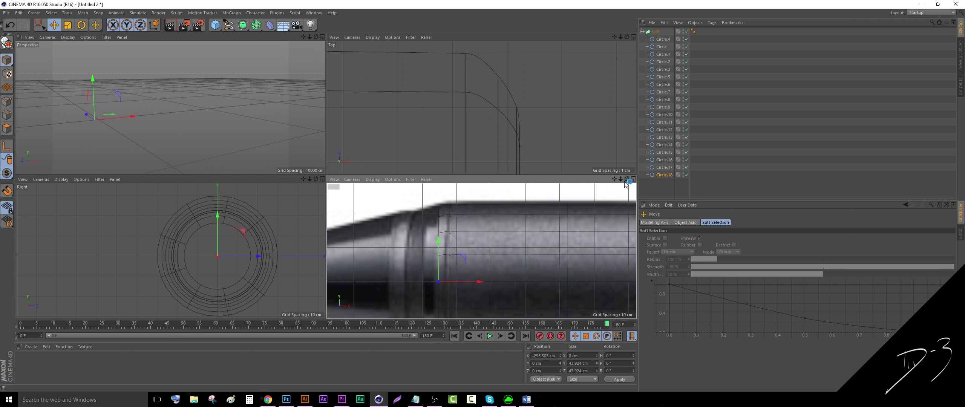
Duplicate Circle.18 in place at about 42.2 cm in diameter, and duplicate that copy along X to about -295.5 cm.
scroll(482, 251, down, 2)
scroll(482, 251, down, 5)
scroll(483, 255, up, 4)
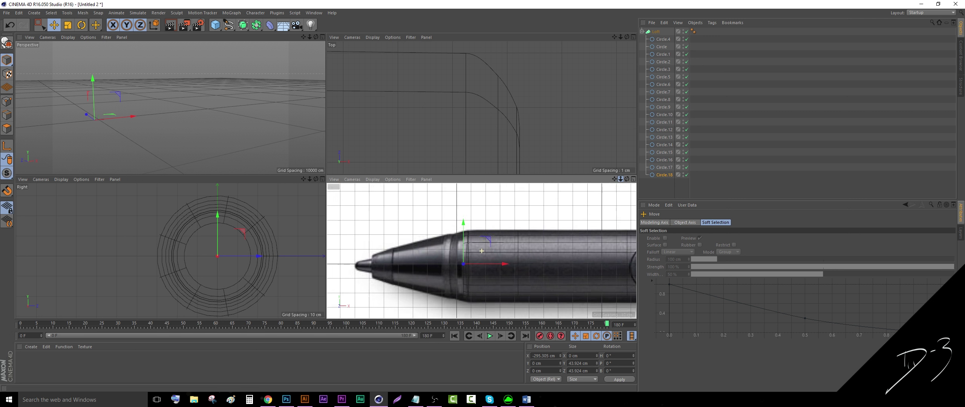
scroll(483, 254, up, 4)
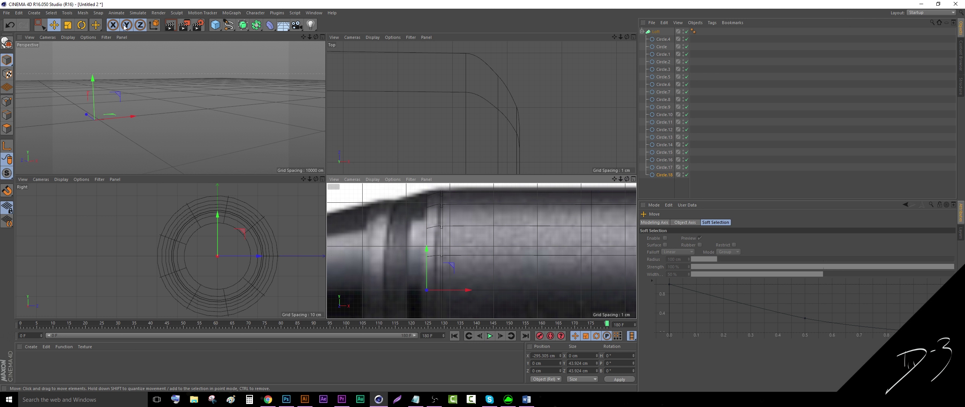
click(68, 25)
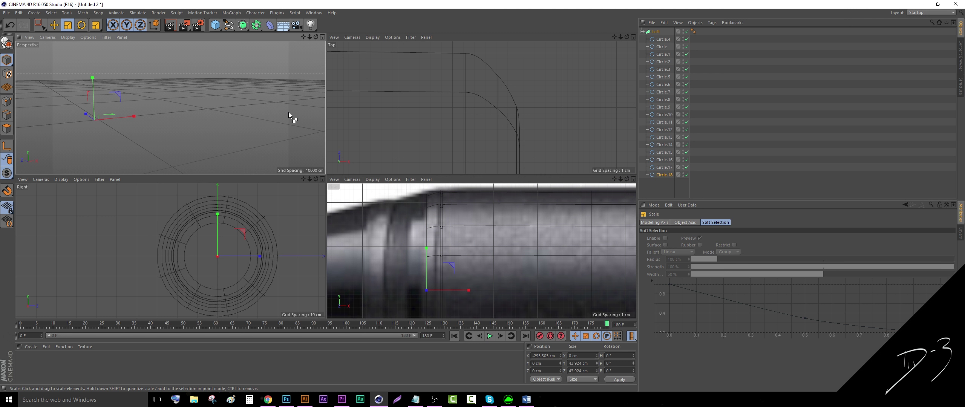
drag(289, 113, 279, 118)
click(54, 25)
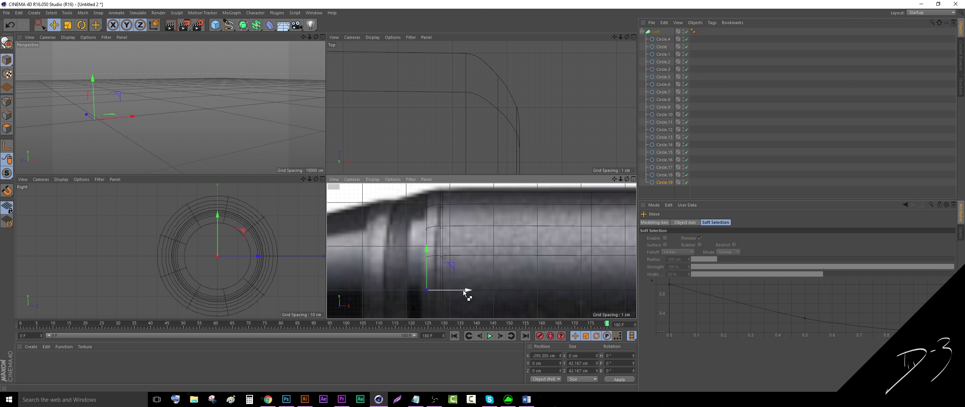
drag(464, 292, 464, 292)
Scale a copy of the groove circle up to about 43.9 cm in diameter and extend it along X to about -299.5 cm.
key(t)
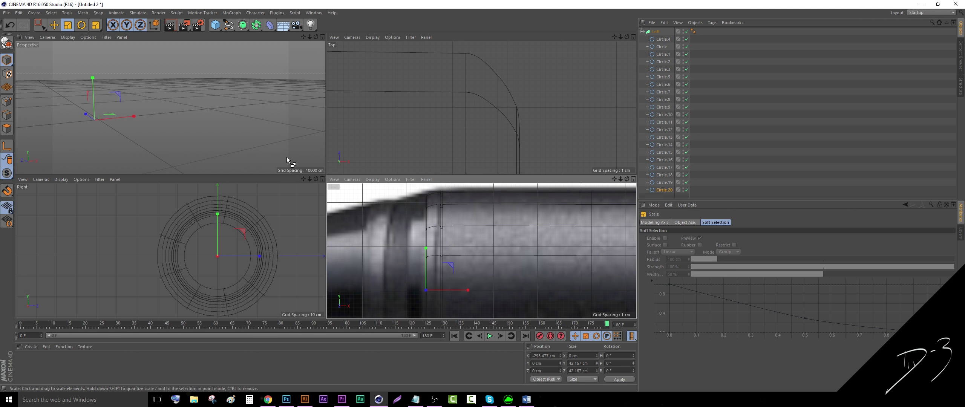
drag(286, 157, 313, 163)
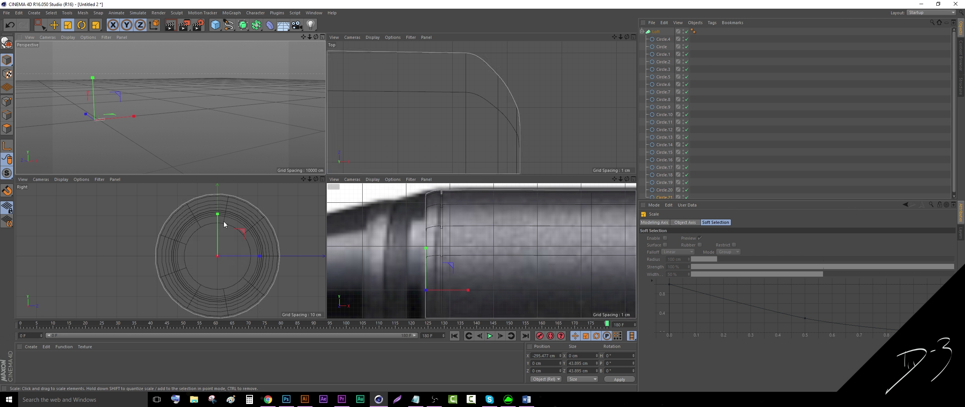
scroll(224, 225, up, 10)
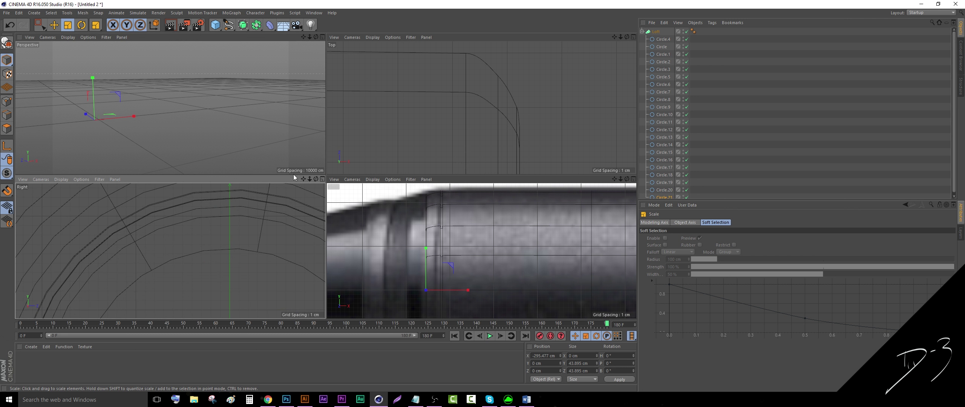
key(e)
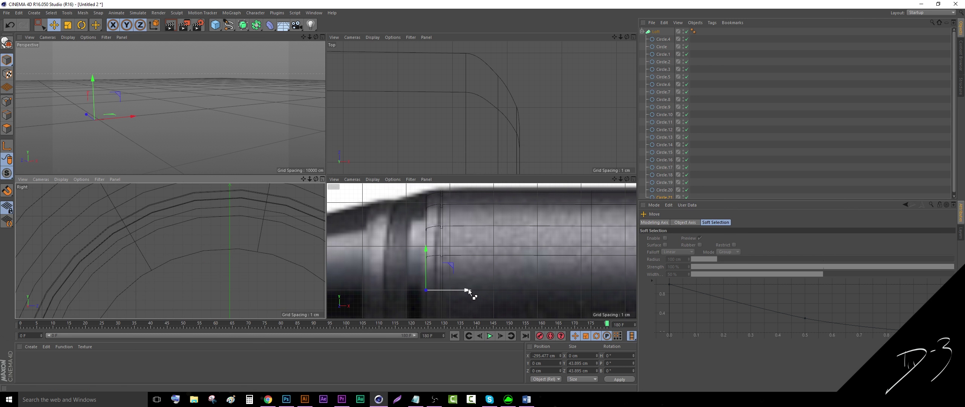
drag(469, 291, 452, 292)
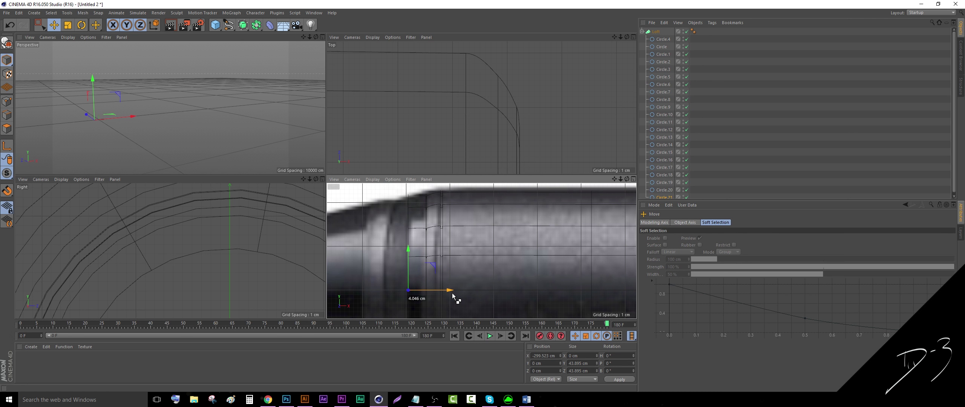
Scale the circle at the tip side of the ring down to about 42.8 cm in diameter.
key(t)
drag(247, 123, 218, 109)
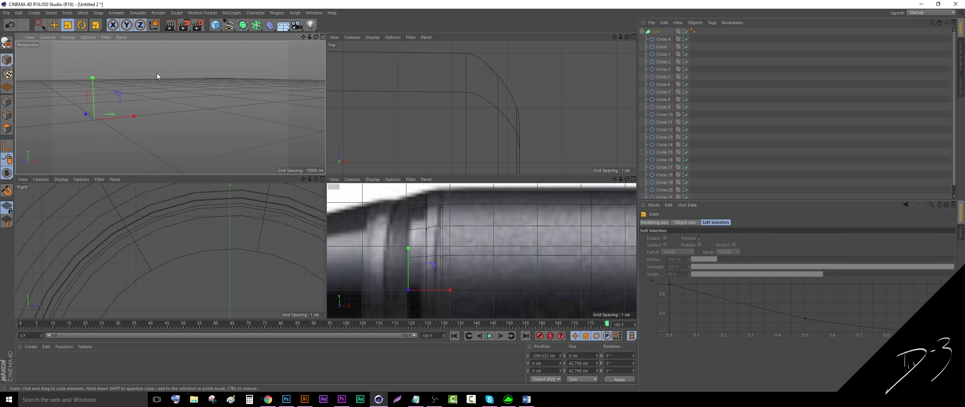
key(e)
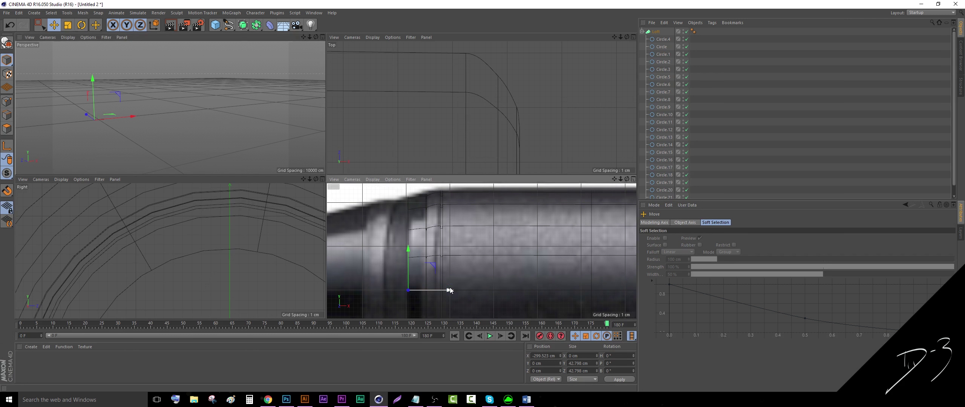
Move the circle at the tip side of the ring to about -299.1 cm in X and scale a copy down to about 40.5 cm in diameter.
drag(450, 290, 453, 290)
key(t)
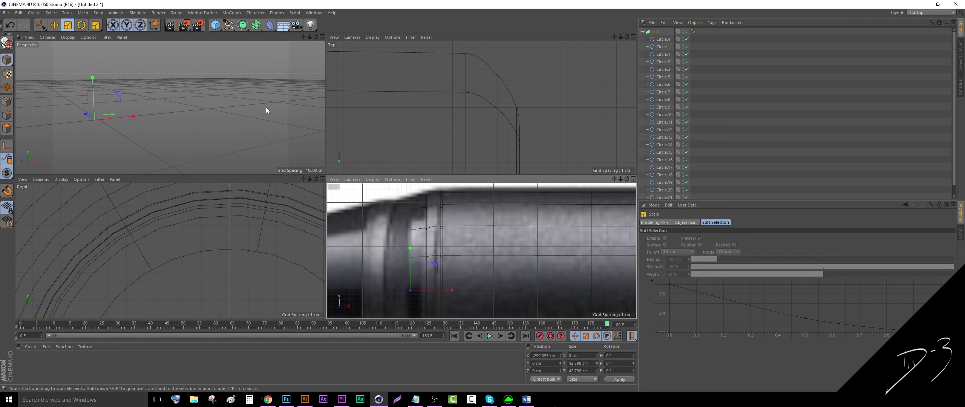
drag(251, 225, 244, 236)
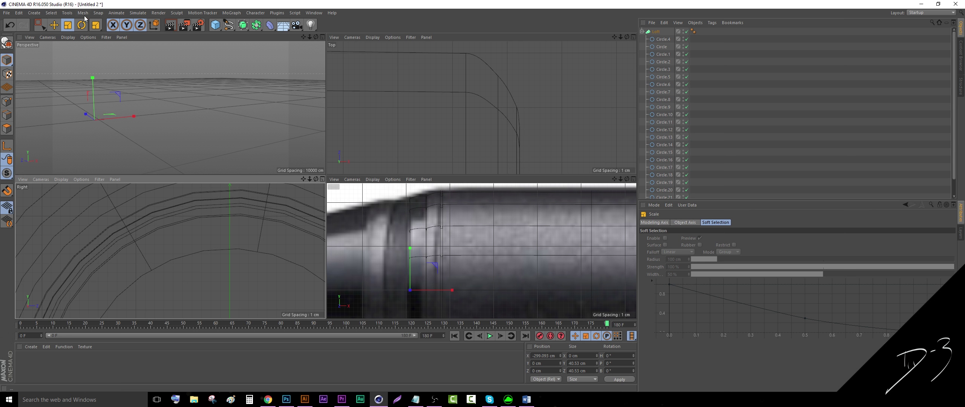
Duplicate the narrow groove circle along X to about -299.4 cm and scale up to about 42.2 cm in diameter.
click(58, 25)
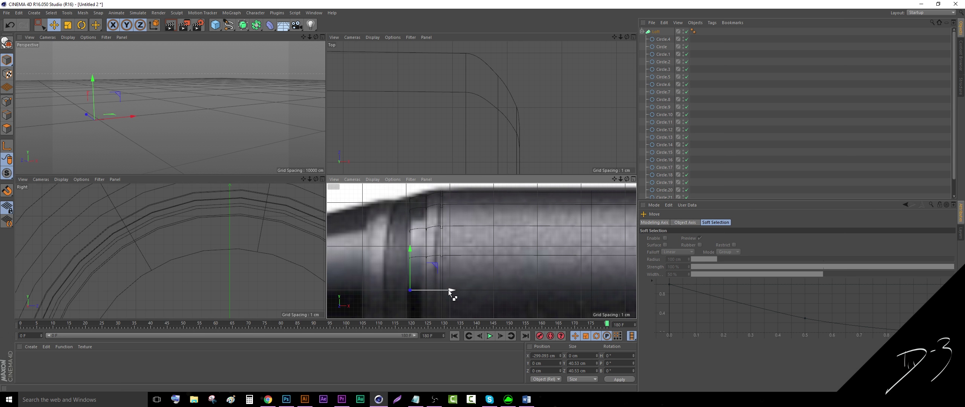
drag(448, 290, 449, 292)
click(68, 25)
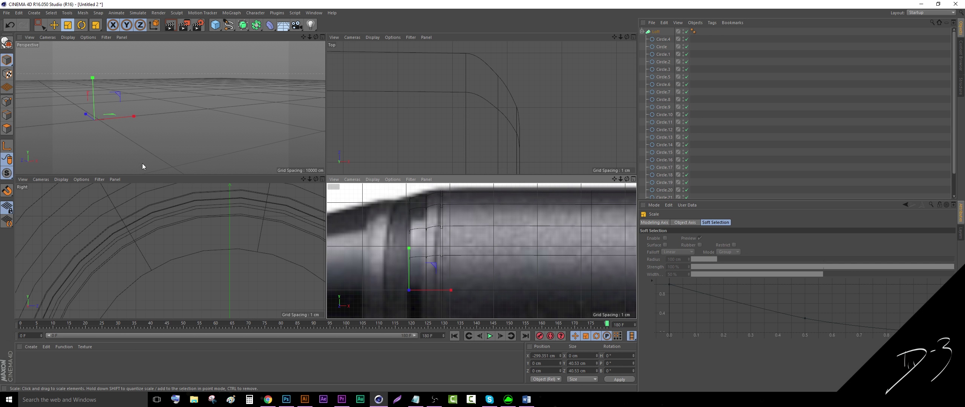
click(205, 240)
drag(204, 240, 222, 242)
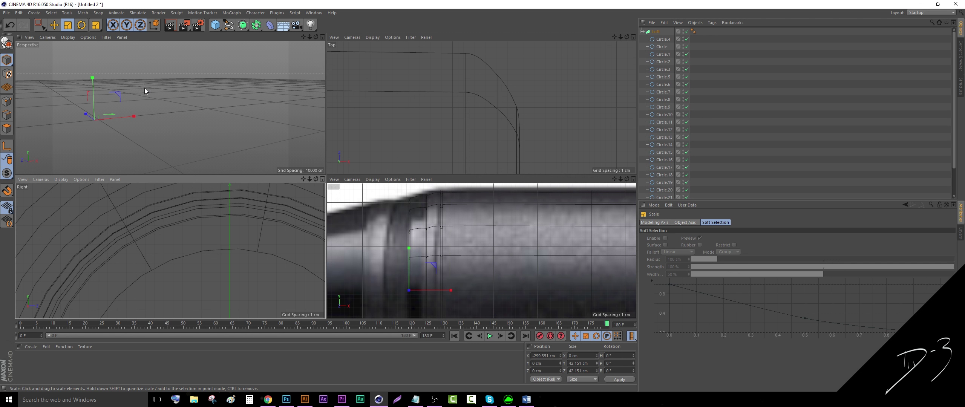
Duplicate the circle along X to about -302.7 cm and scale it down to about 40.6 cm in diameter.
click(54, 25)
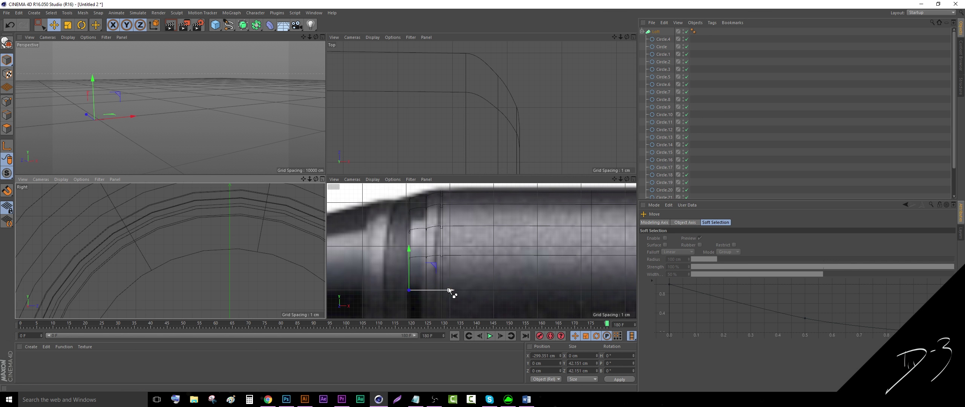
drag(449, 289, 435, 289)
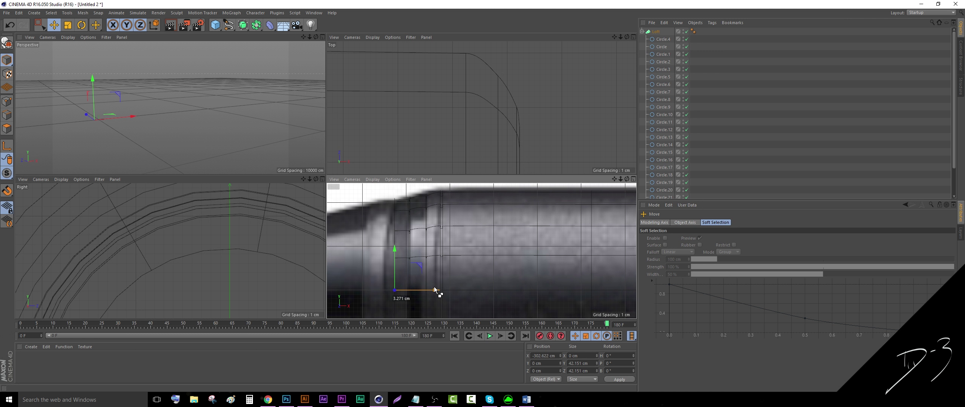
click(68, 25)
drag(202, 110, 189, 113)
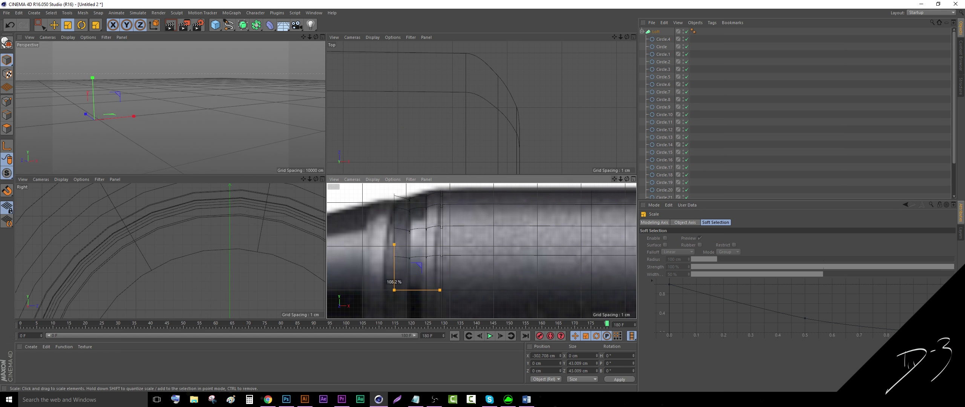
click(408, 193)
Move the 40.6 cm circle along X to about -304.2 cm and scale a copy down to about 37.5 cm in diameter for the second groove.
key(e)
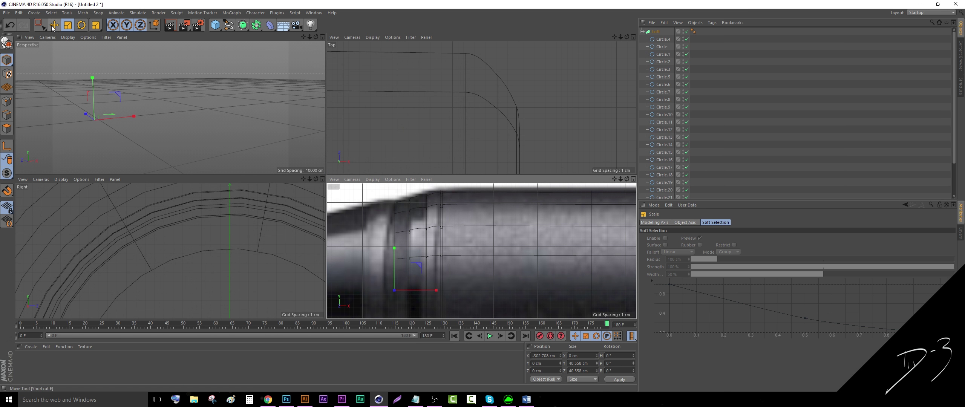
drag(437, 292, 432, 291)
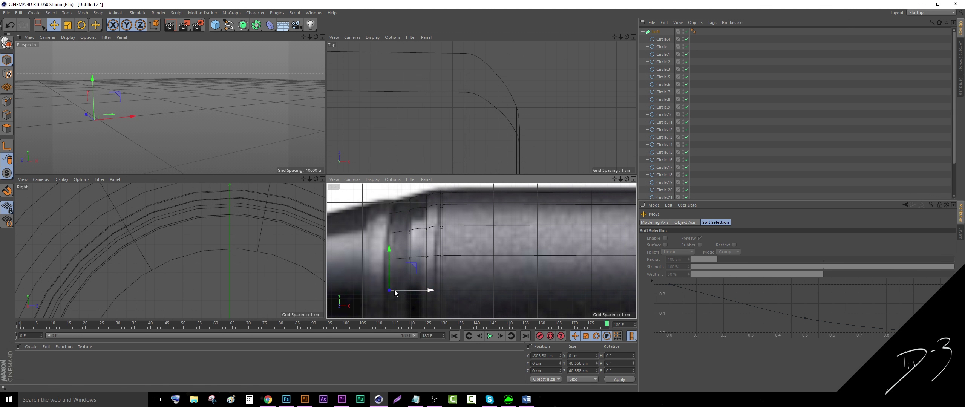
drag(409, 292, 412, 291)
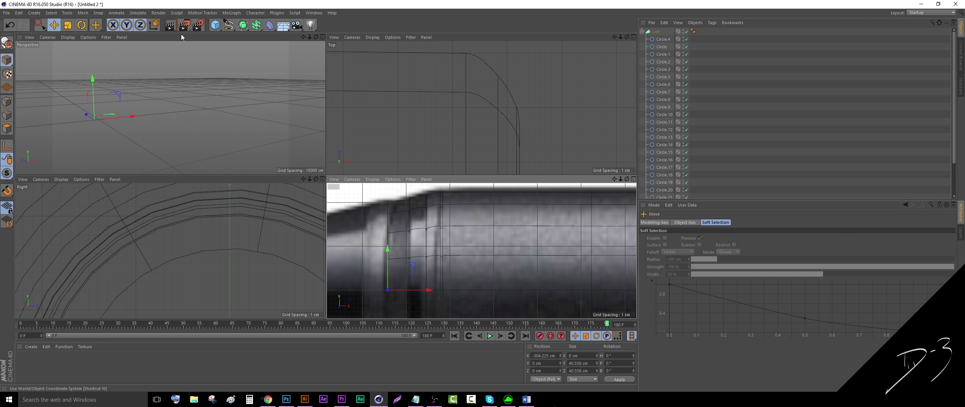
key(t)
drag(228, 92, 214, 111)
Duplicate the second groove's circle along X to about -304.5 cm and scale up to about 40.2 cm in diameter.
key(e)
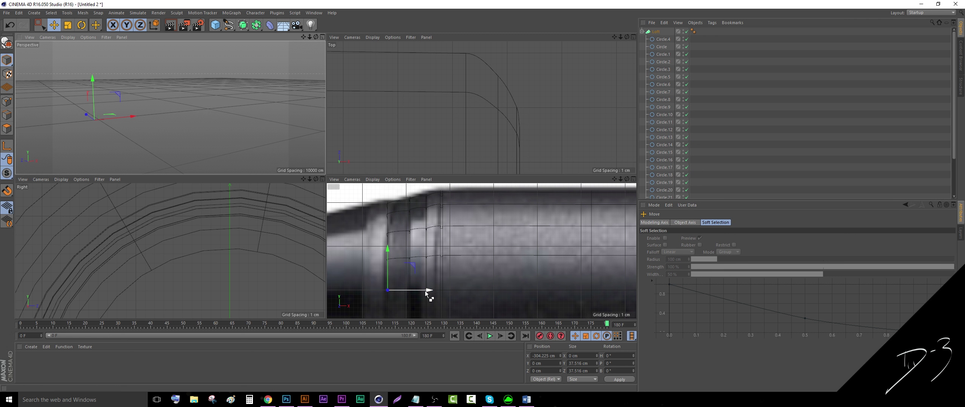
drag(425, 291, 425, 292)
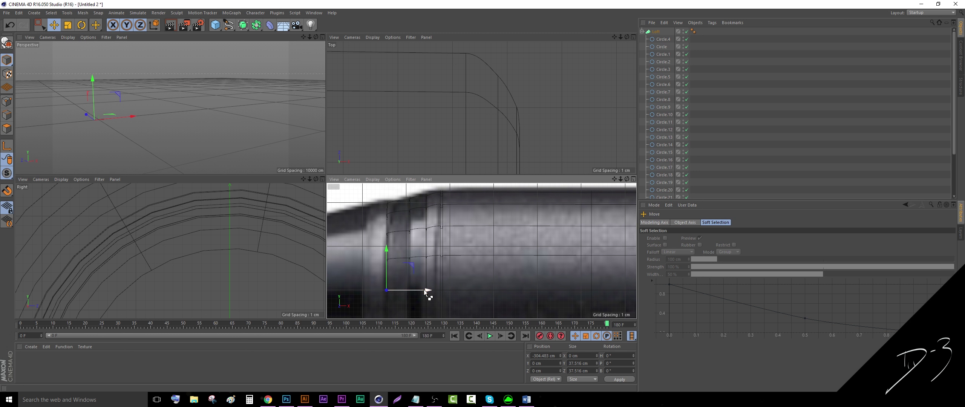
key(t)
drag(246, 115, 270, 108)
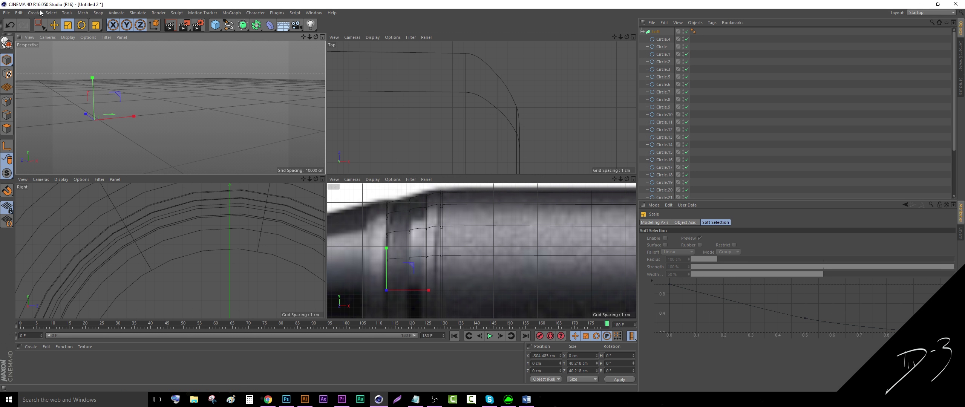
Duplicate the circle along X to about -309.1 cm and scale it down to about 38.7 cm in diameter.
click(54, 25)
drag(426, 296, 408, 292)
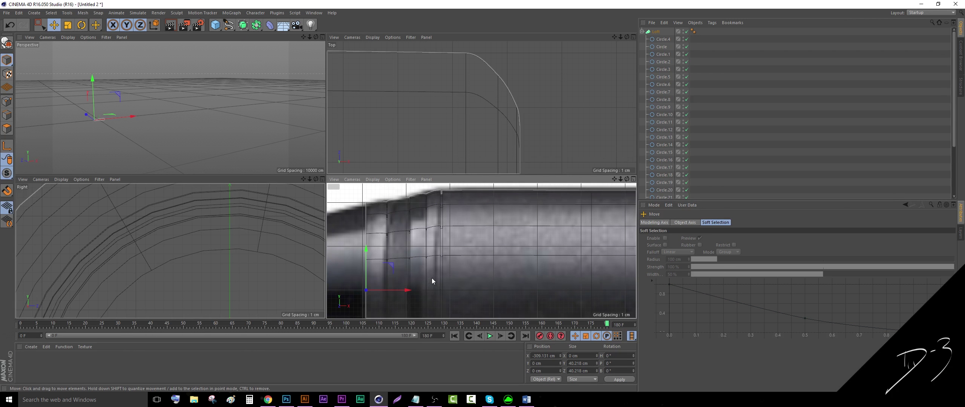
click(68, 24)
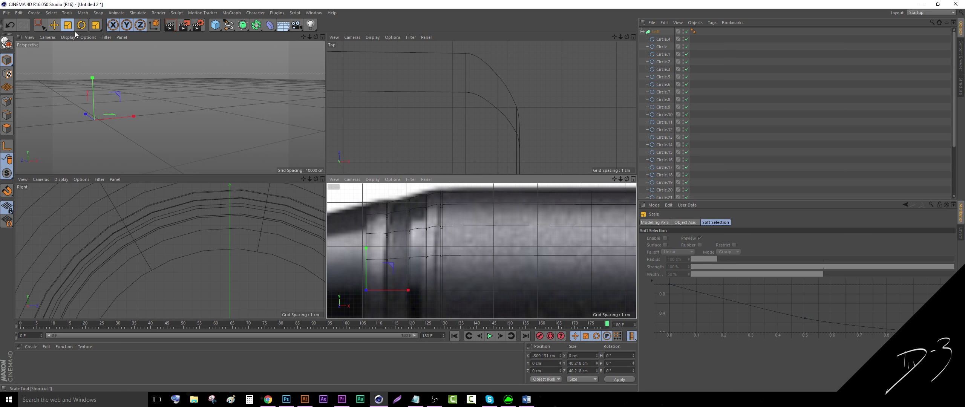
mouse_move(188, 74)
mouse_down()
mouse_move(175, 80)
mouse_move(163, 70)
mouse_move(176, 83)
mouse_up()
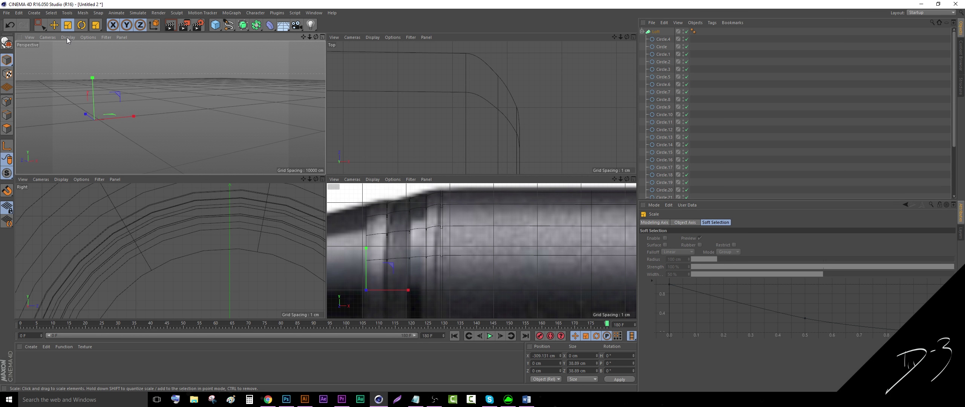
click(54, 25)
drag(231, 107, 229, 107)
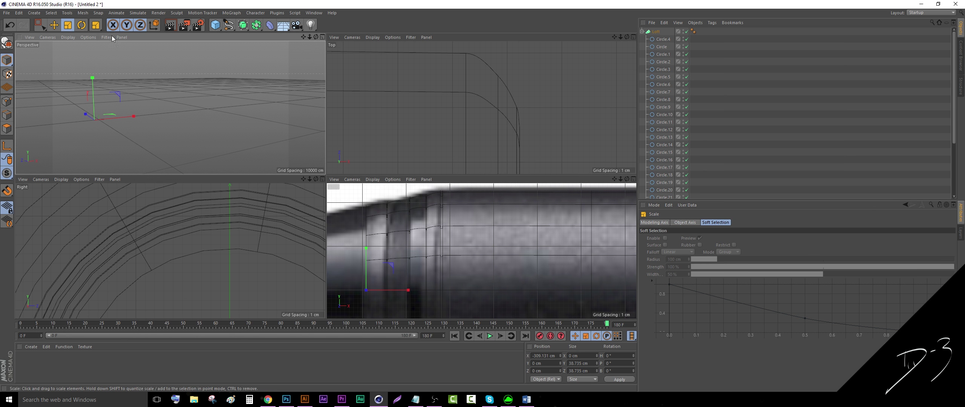
Duplicate the circle along X to the cone's dark seam at about -343.1 cm and scale it down to about 23.7 cm in diameter.
click(54, 25)
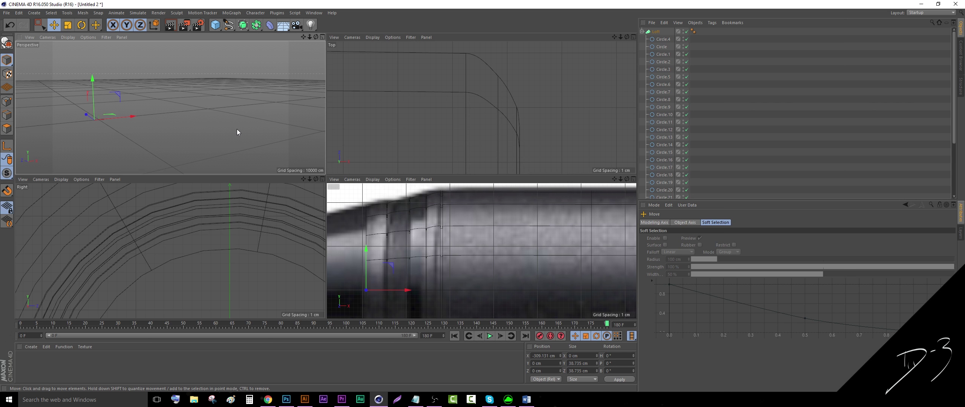
scroll(481, 251, down, 3)
scroll(481, 251, down, 2)
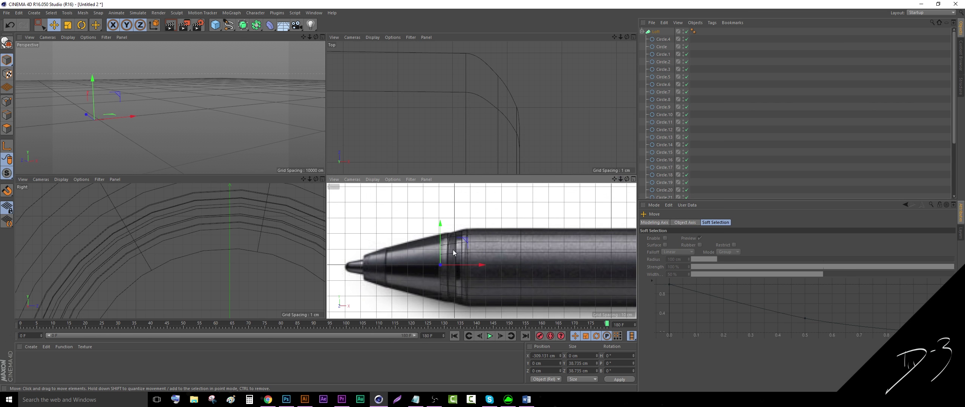
drag(481, 269, 375, 300)
click(67, 25)
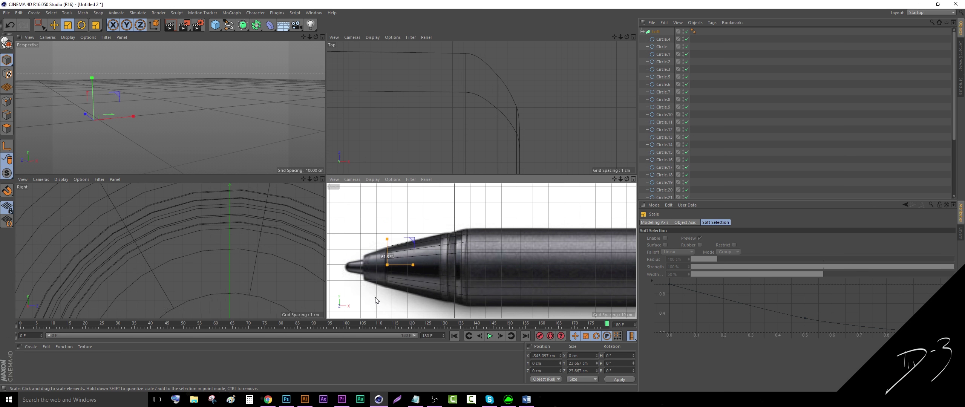
Scale a copy of the seam circle down to about 21.3 cm in diameter and duplicate it along X to about -343.4 cm.
scroll(381, 267, up, 6)
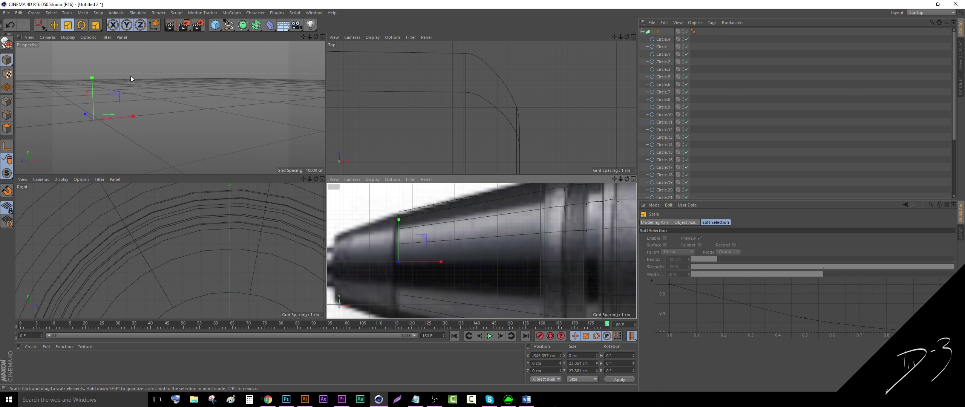
drag(489, 229, 477, 243)
scroll(170, 248, up, 4)
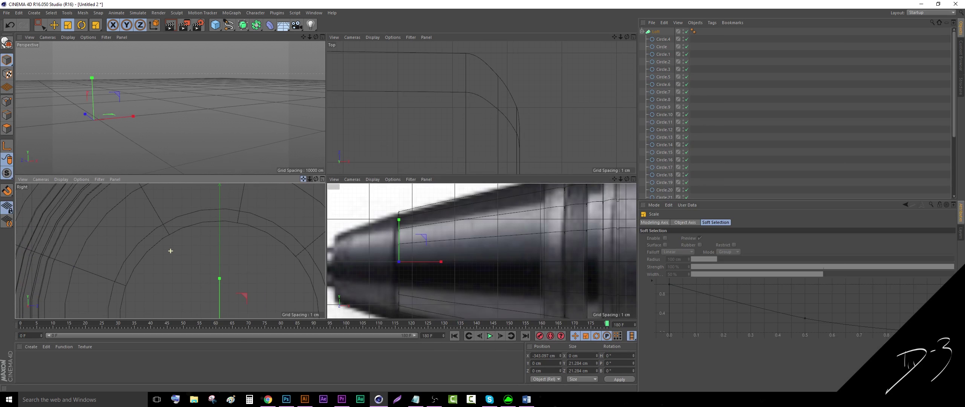
click(54, 25)
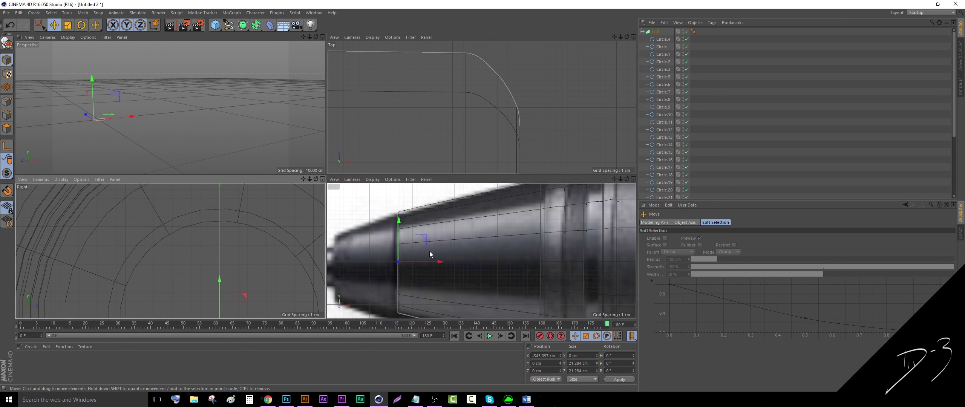
scroll(417, 272, up, 3)
drag(417, 271, 413, 272)
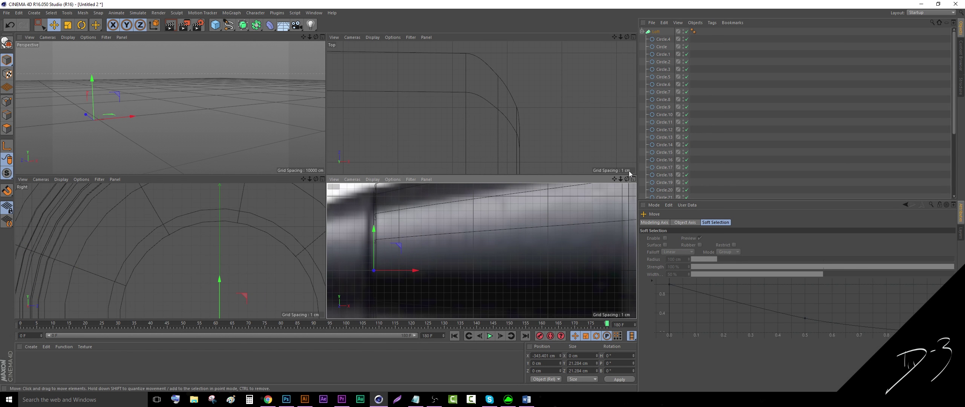
Scale a copy of the seam's inner circle back up to about 23.1 cm in diameter.
scroll(481, 250, down, 2)
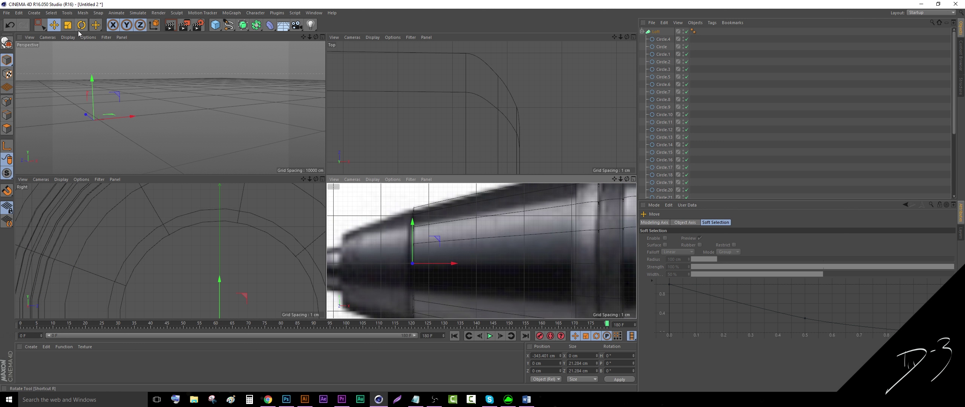
click(68, 25)
drag(186, 89, 239, 94)
Duplicate the circle along X to the cone's end at about -358.4 cm and scale it down to about 12.1 cm in diameter.
key(e)
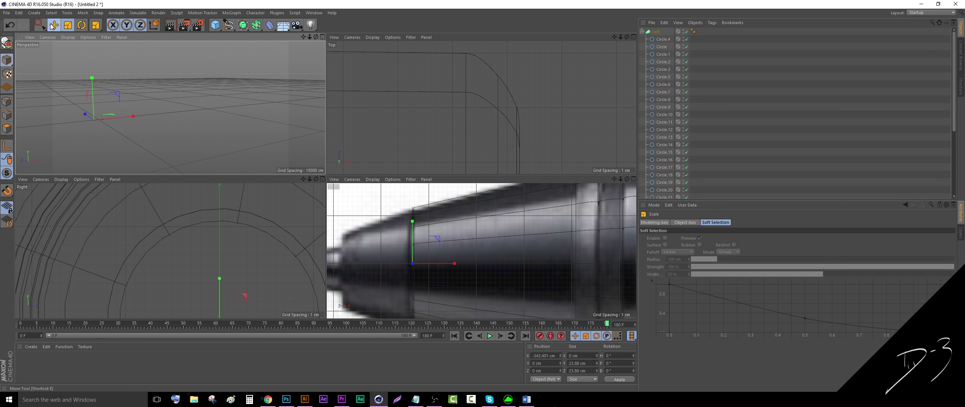
drag(458, 266, 385, 268)
drag(615, 180, 678, 170)
key(t)
drag(239, 74, 189, 165)
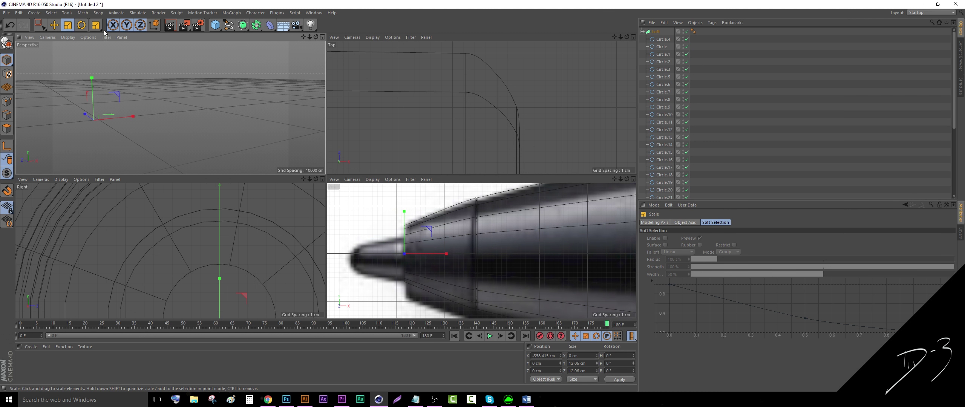
Close in the cone's end with circles of about 10.4 cm and 6.9 cm in diameter, at about -358.8 cm in X.
drag(206, 85, 178, 108)
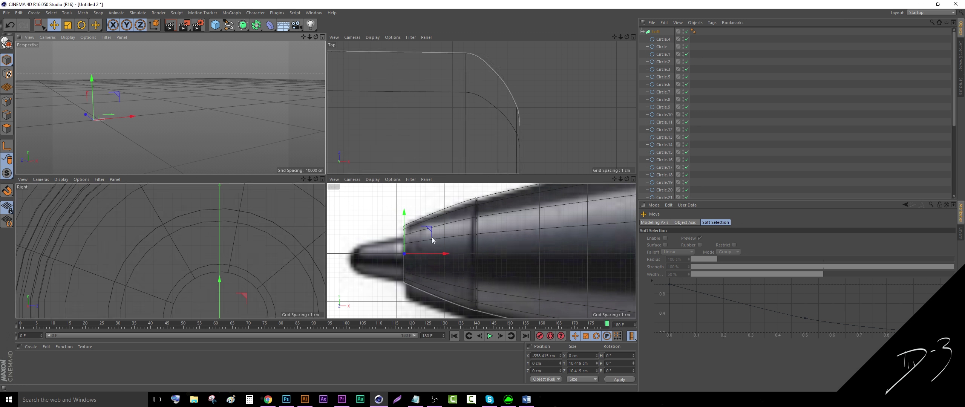
drag(441, 255, 437, 257)
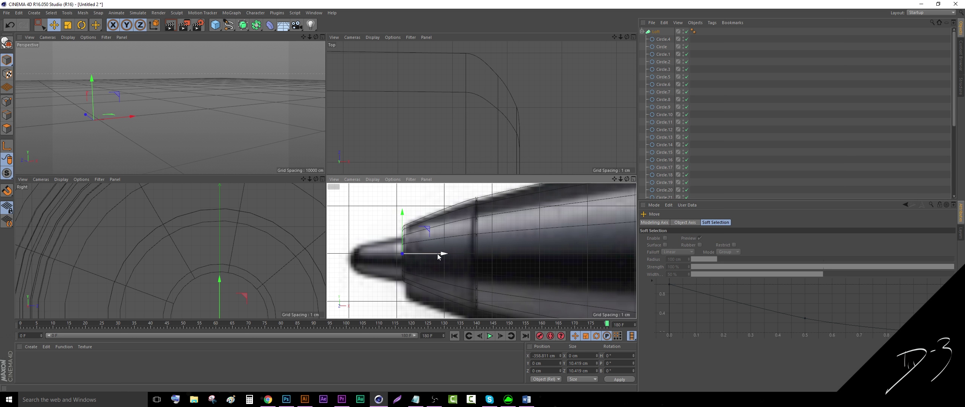
click(67, 25)
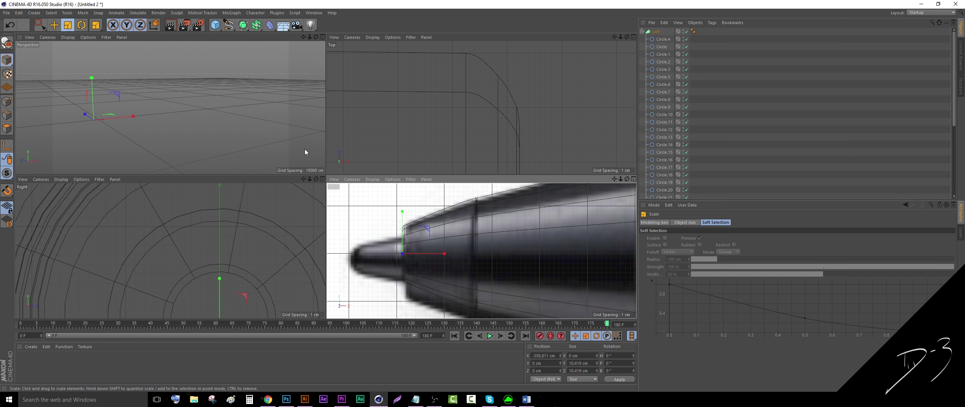
drag(487, 237, 415, 291)
Duplicate the 6.9 cm circle back inside the cone along X to about -345.2 cm.
scroll(435, 279, up, 3)
alt+middle_drag(436, 264, 487, 279)
key(e)
drag(479, 265, 556, 271)
key(ctrl+z)
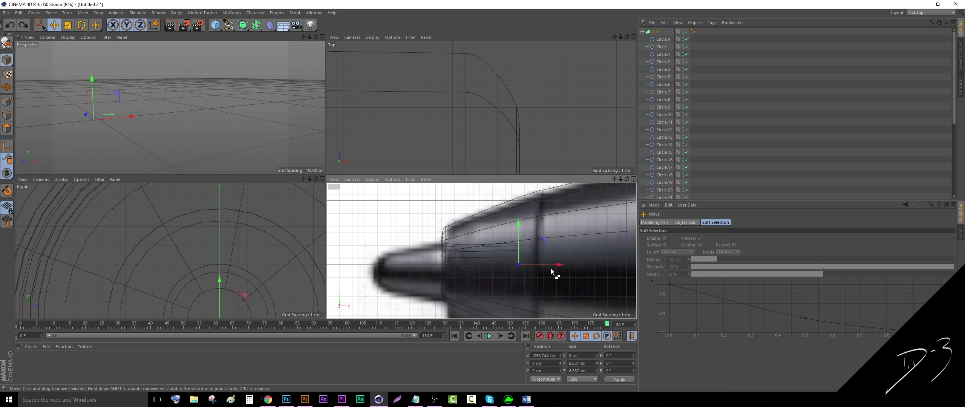
drag(486, 264, 571, 270)
Scale a copy of the inner circle down to about 6.3 cm in diameter and bring it out along X to about -359.6 cm.
click(63, 26)
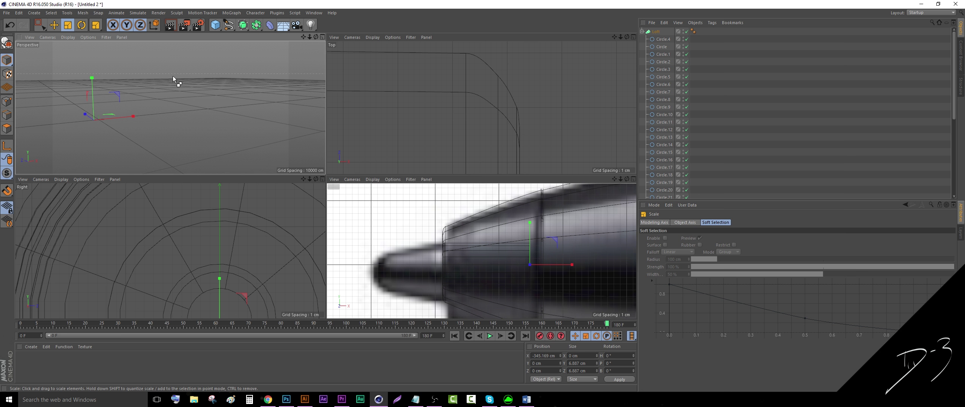
drag(173, 76, 158, 92)
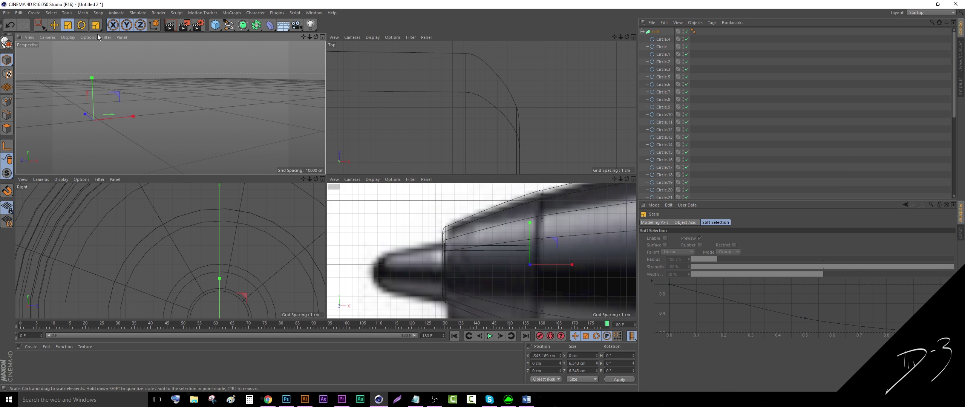
key(e)
drag(577, 267, 478, 291)
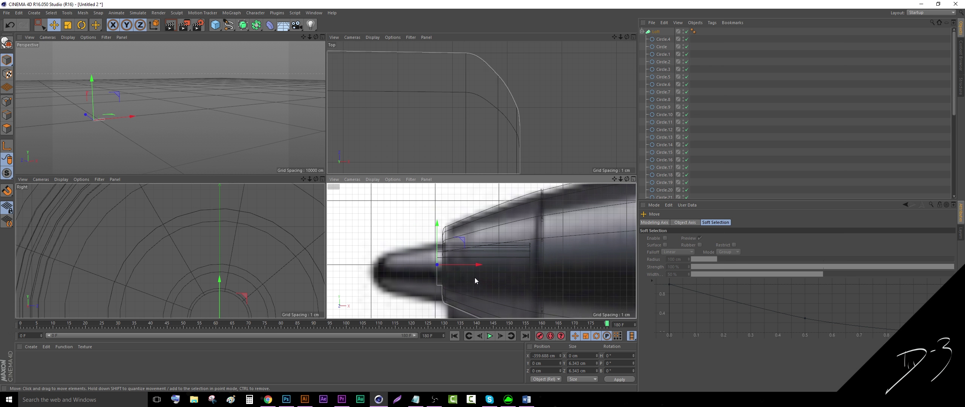
Duplicate the inner circle along X to the nib's end at about -368.5 cm and scale it down to about 3.6 cm in diameter.
ctrl+drag(476, 266, 419, 277)
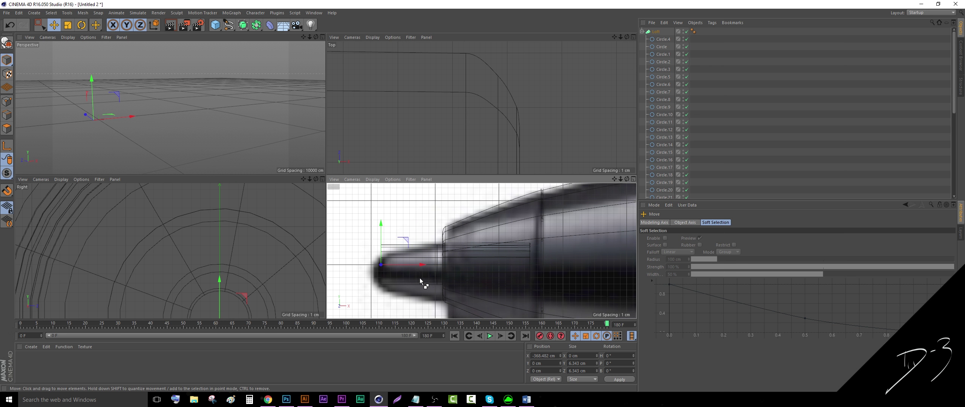
click(68, 25)
drag(471, 226, 374, 286)
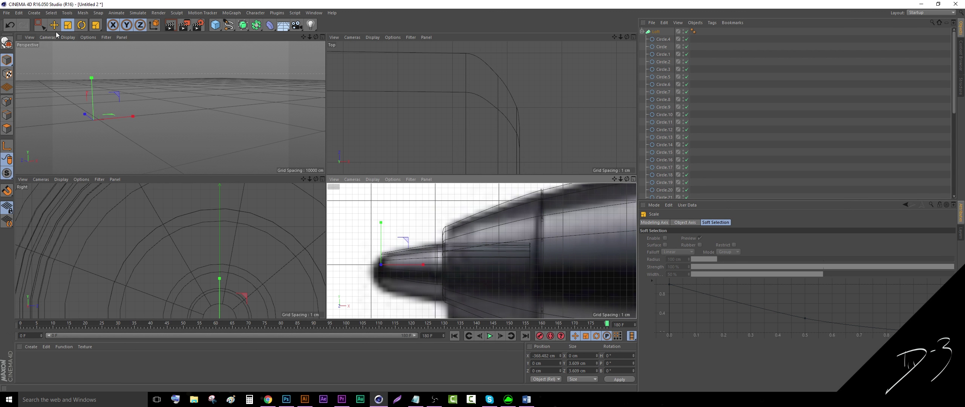
Bring a circle slightly further out along X to about -368.9 cm and scale it down to about 2.6 cm in diameter.
key(e)
scroll(421, 307, up, 2)
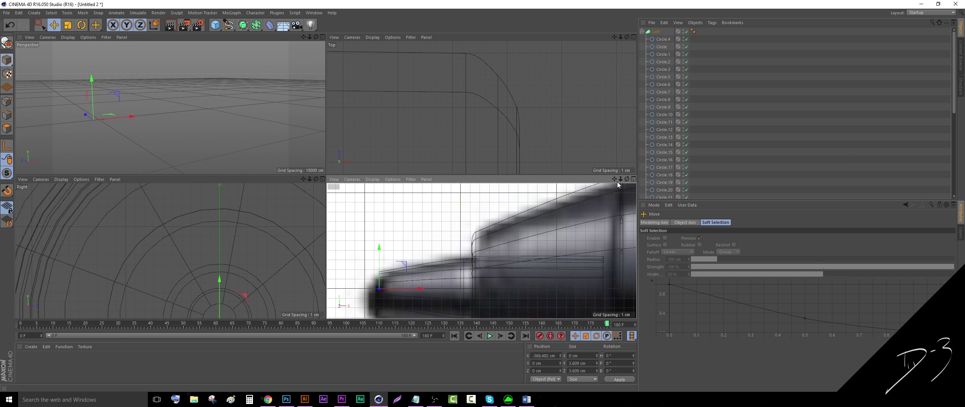
drag(614, 180, 634, 132)
drag(441, 235, 437, 235)
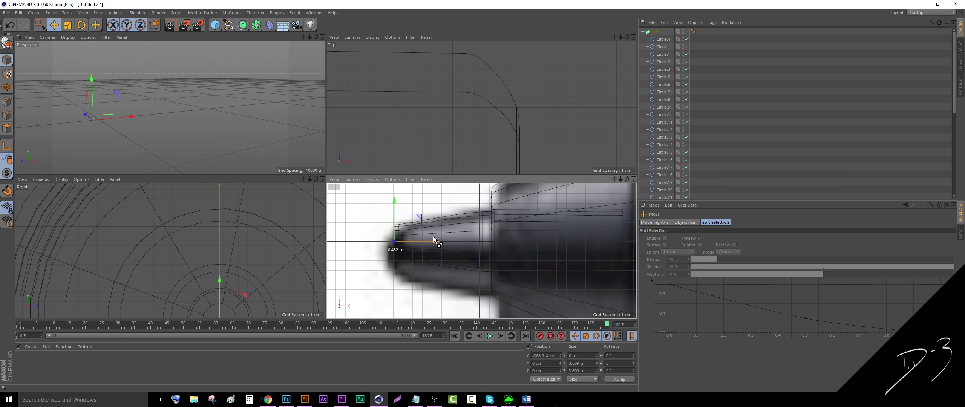
click(68, 25)
drag(203, 96, 188, 120)
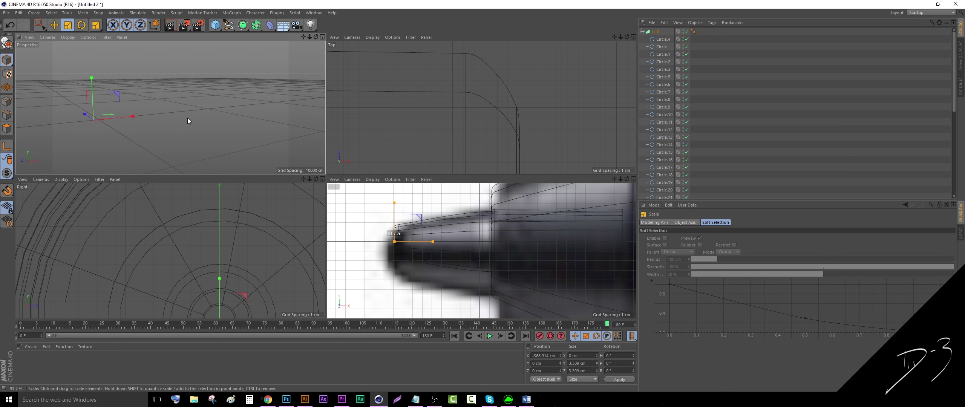
drag(156, 150, 151, 155)
scroll(360, 245, up, 5)
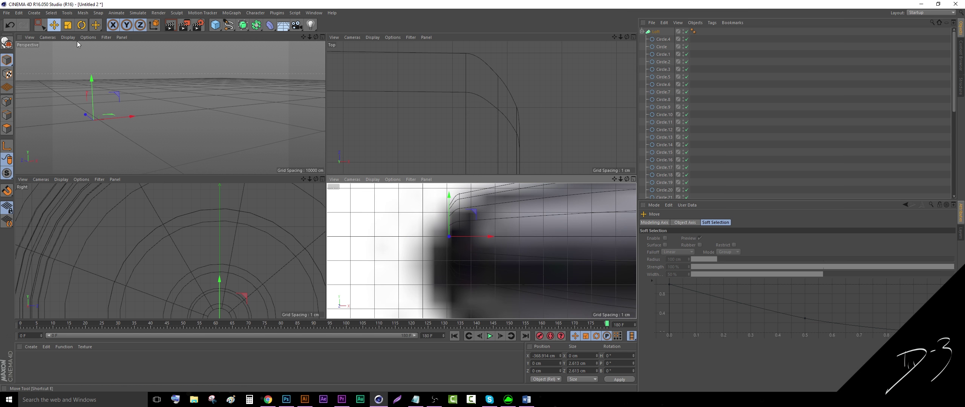
Round off the nib's end with a circle of about 1.4 cm in diameter at about -369.0 cm in X.
click(54, 25)
drag(490, 240, 487, 240)
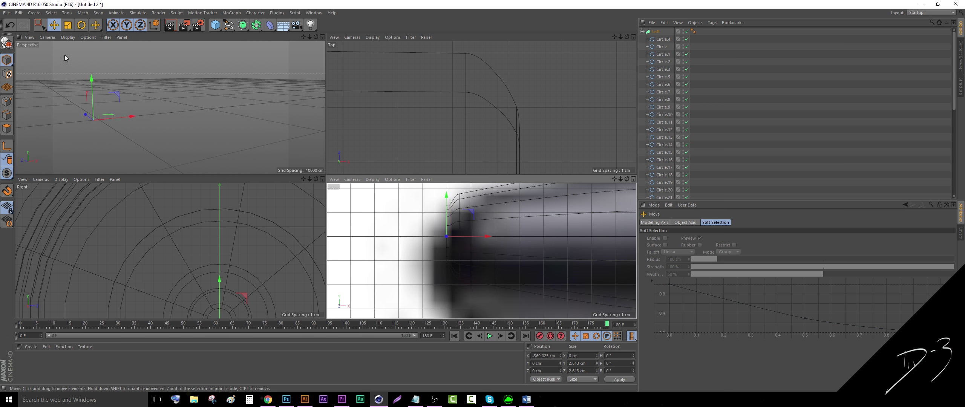
click(68, 25)
drag(205, 111, 255, 107)
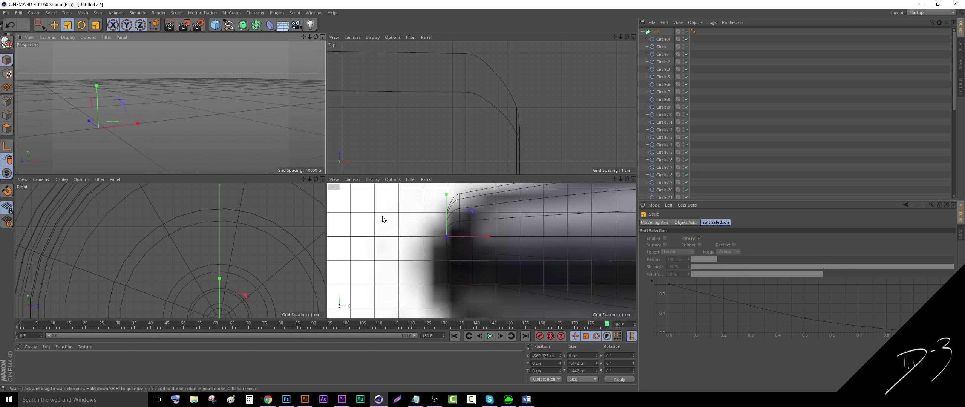
Deselect the circle and inspect the whole lofted pen from several angles in an enlarged perspective view.
click(162, 124)
scroll(106, 112, up, 5)
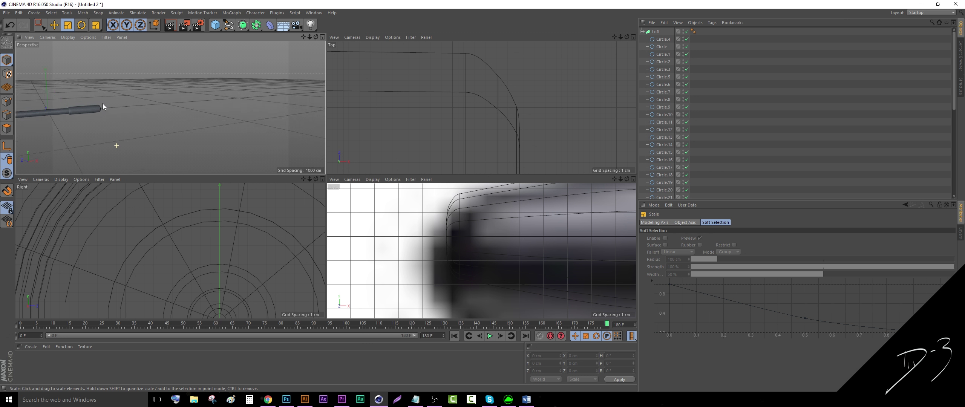
click(322, 36)
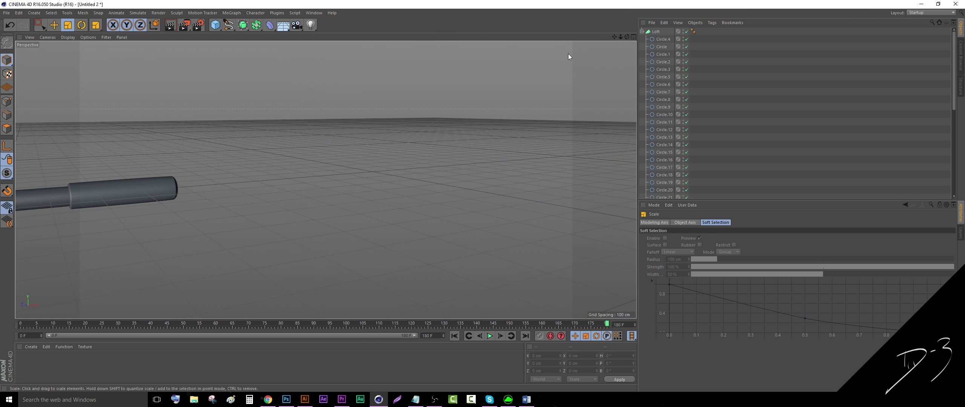
drag(620, 37, 712, 37)
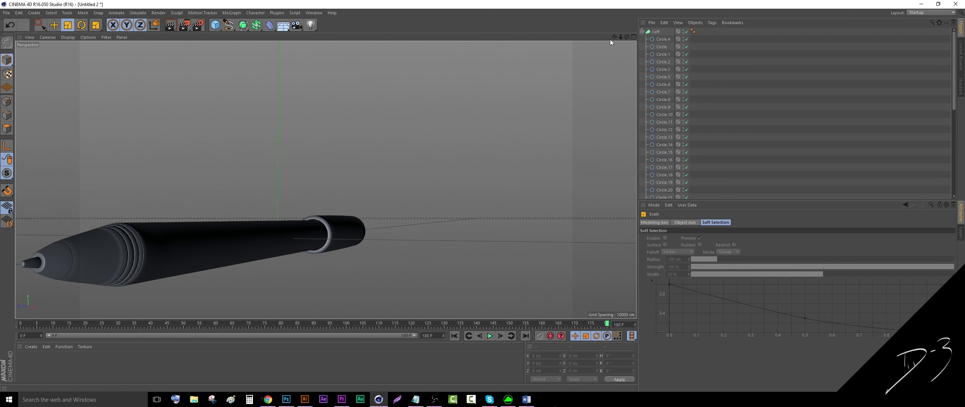
drag(614, 37, 612, 58)
click(631, 38)
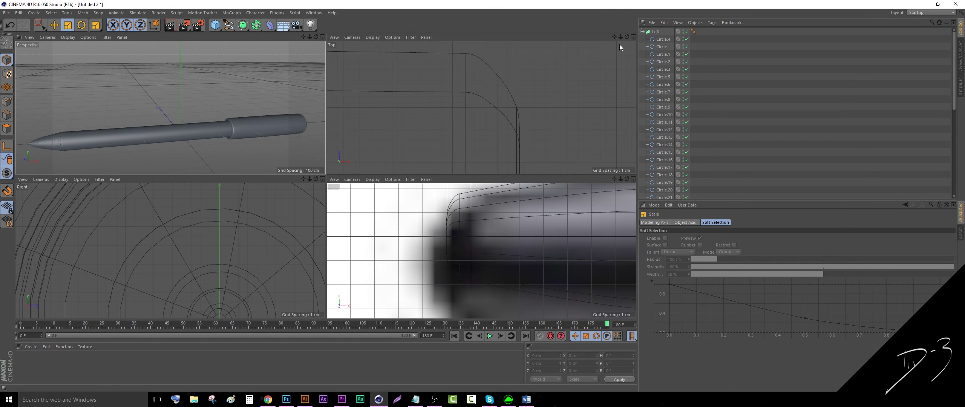
Start a Bezier spline in the front view at the clip's upper corner nearest the pen tip, at about X 166.5 cm, Y 49.0 cm.
drag(620, 179, 550, 179)
scroll(472, 232, up, 8)
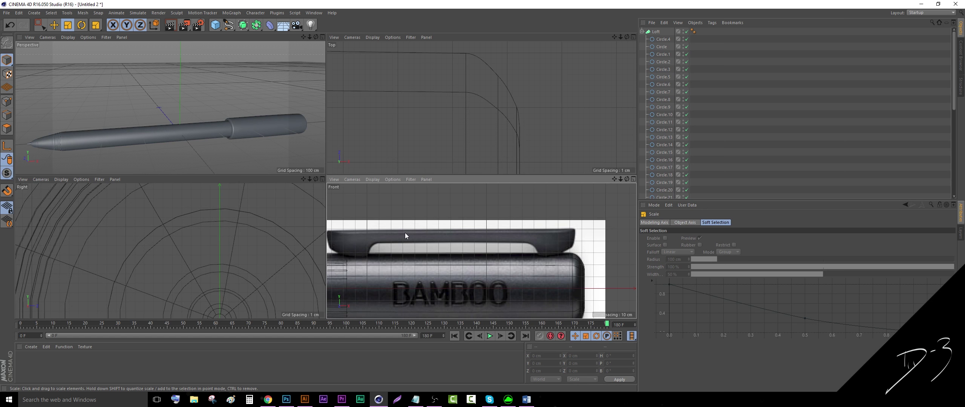
scroll(420, 234, up, 2)
scroll(419, 233, down, 2)
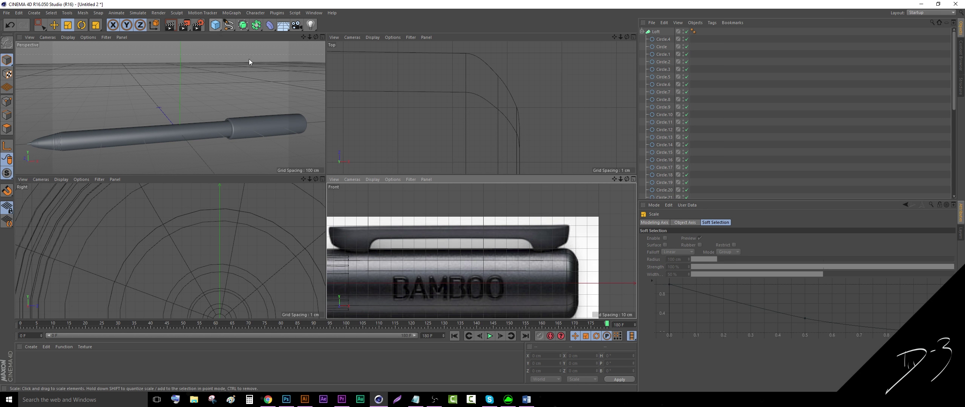
drag(232, 29, 294, 36)
scroll(414, 278, up, 2)
scroll(518, 234, down, 1)
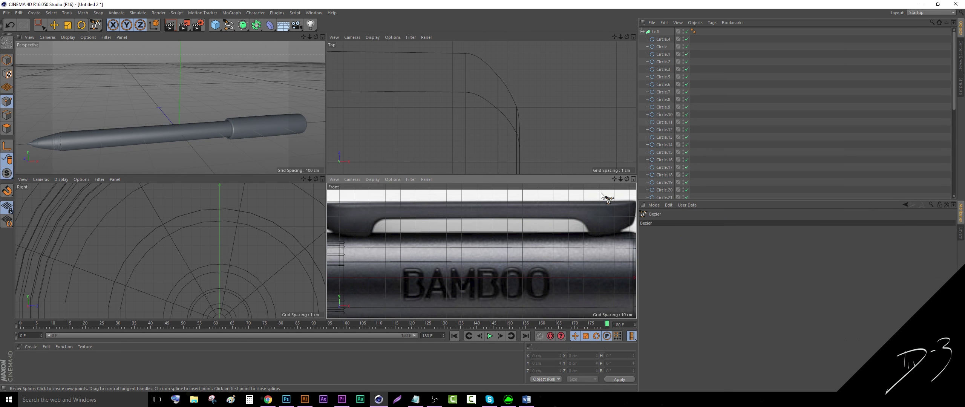
drag(614, 178, 644, 182)
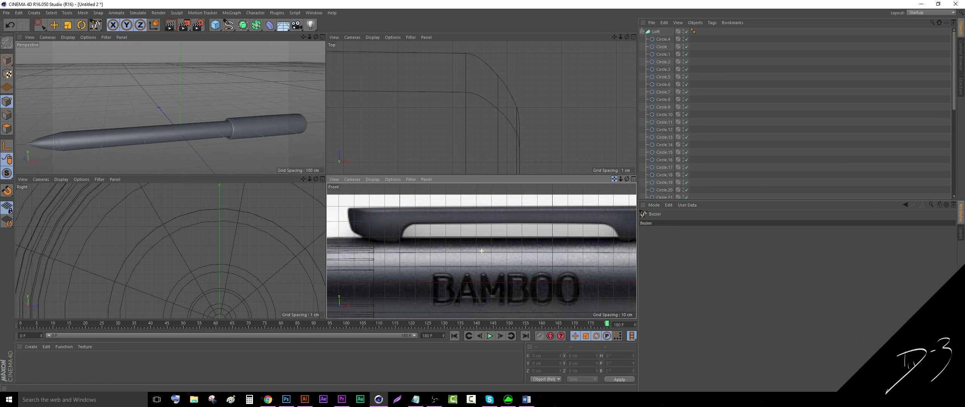
click(349, 208)
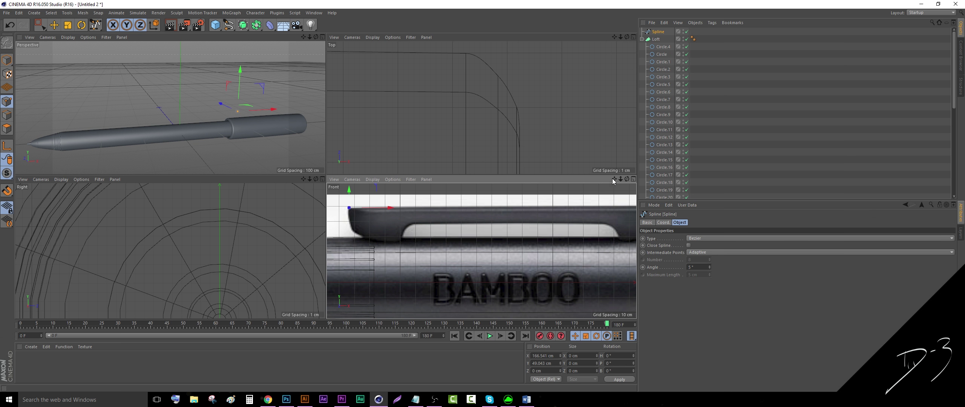
Trace the clip's tip-side end and foot with spline points, curving up to the clip's underside at about X 207.6 cm.
scroll(353, 233, up, 3)
click(349, 225)
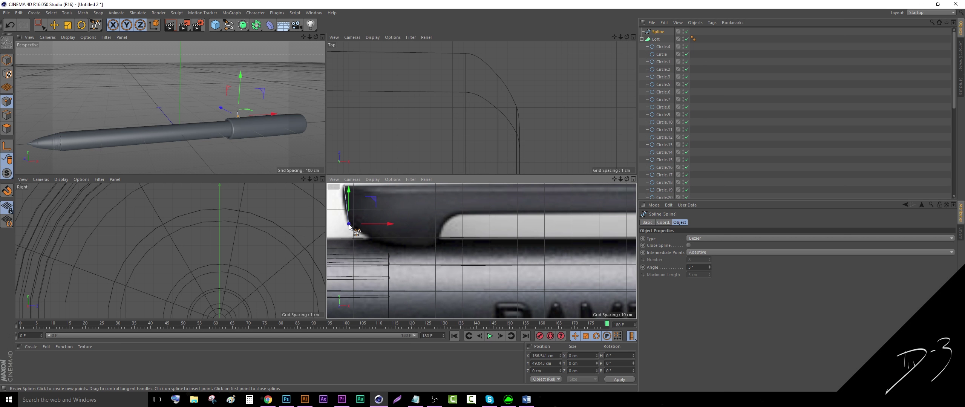
drag(349, 225, 356, 231)
click(368, 237)
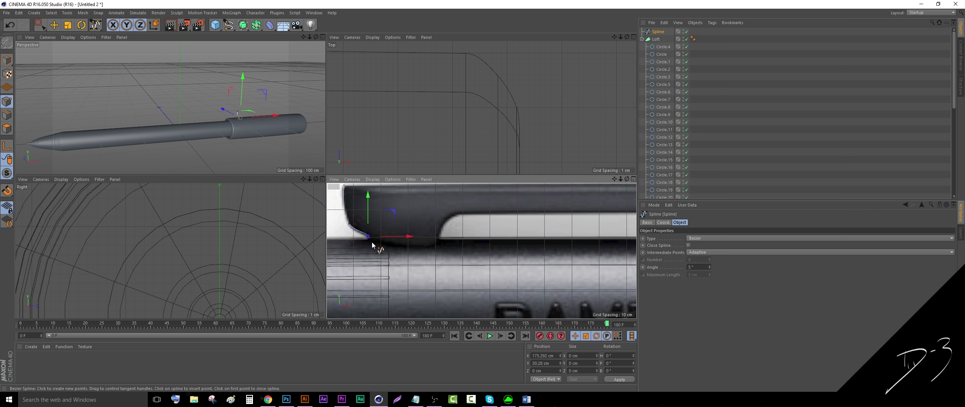
click(370, 242)
click(440, 244)
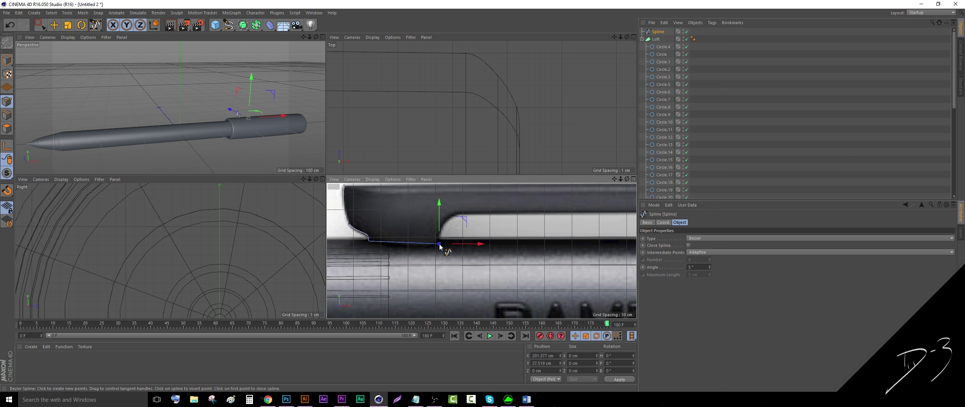
drag(456, 213, 472, 215)
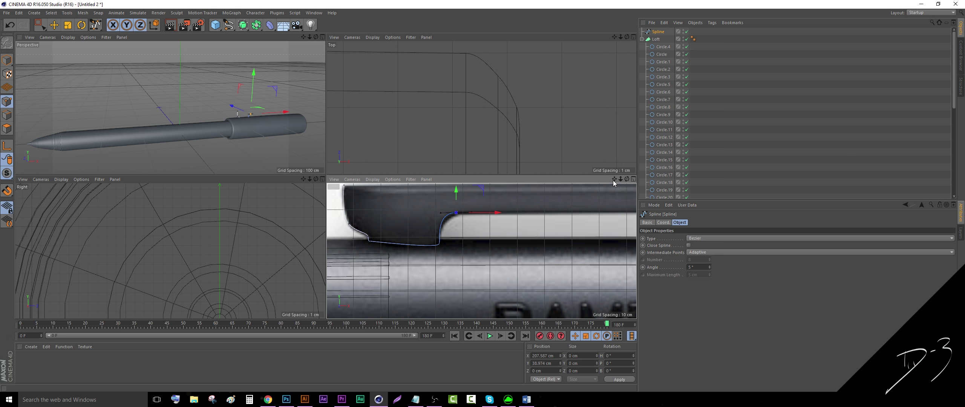
Continue the spline along the clip's underside and around the base of the foot near the cap end, to about X 364.0 cm.
drag(614, 180, 325, 193)
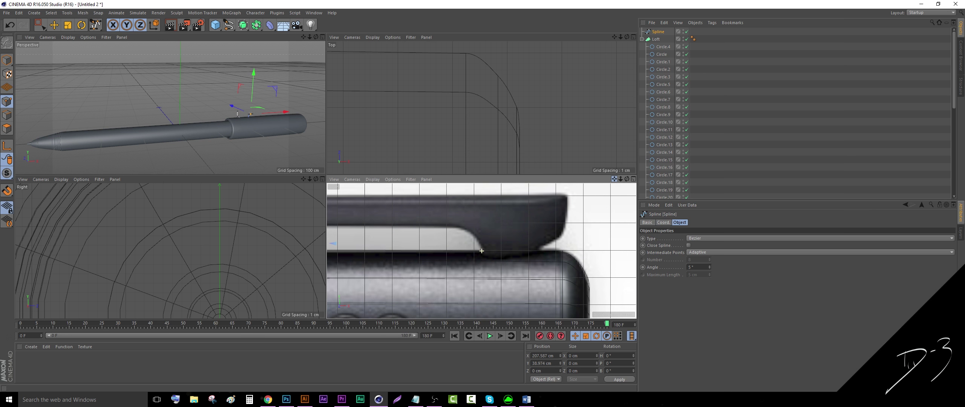
click(449, 224)
click(484, 248)
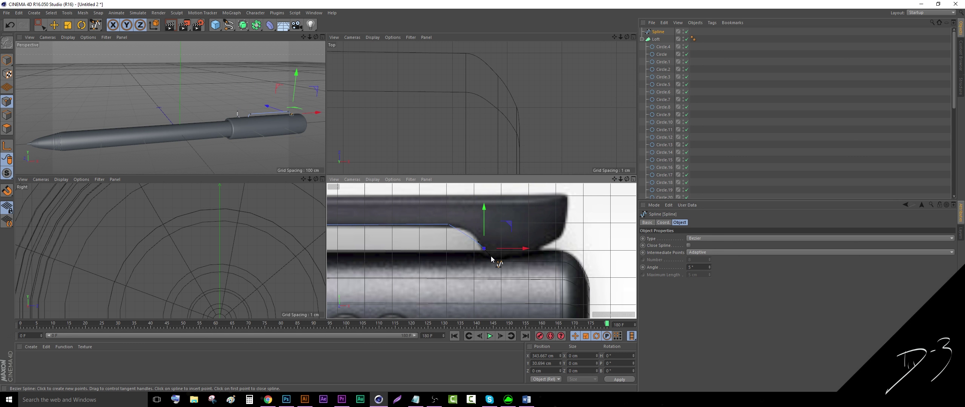
drag(491, 258, 494, 268)
click(484, 257)
drag(490, 263, 489, 260)
click(540, 252)
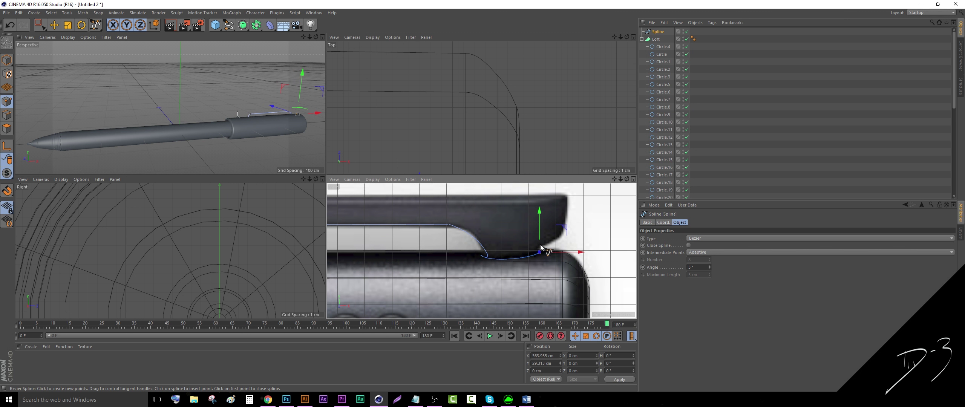
Trace the clip's cap-side end up to its top edge and close the spline.
click(538, 247)
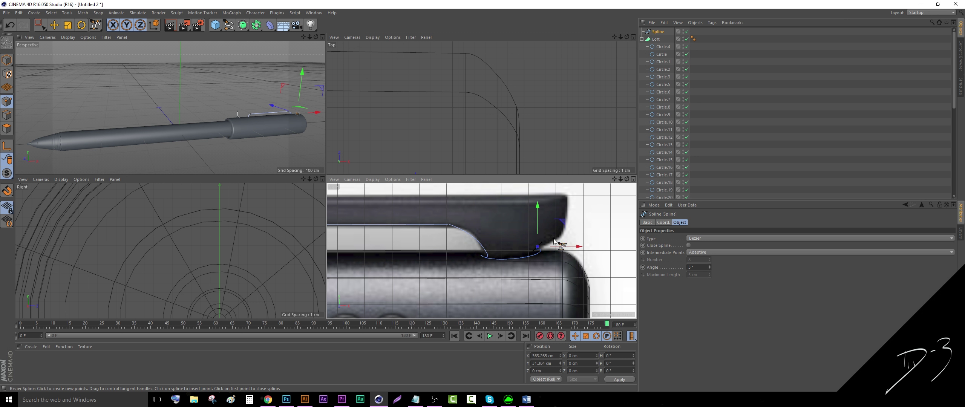
drag(559, 236, 565, 231)
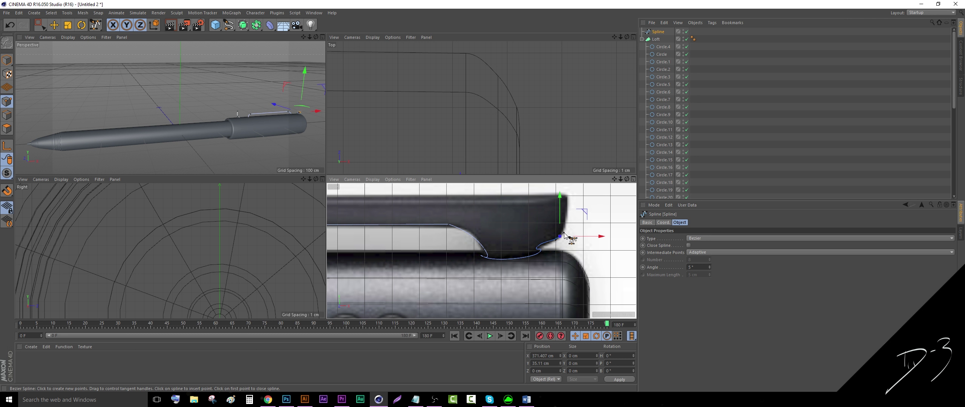
click(565, 196)
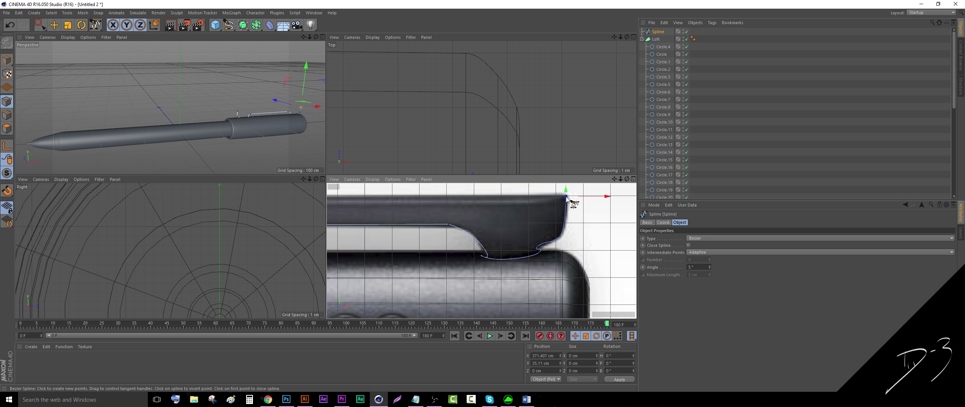
click(543, 195)
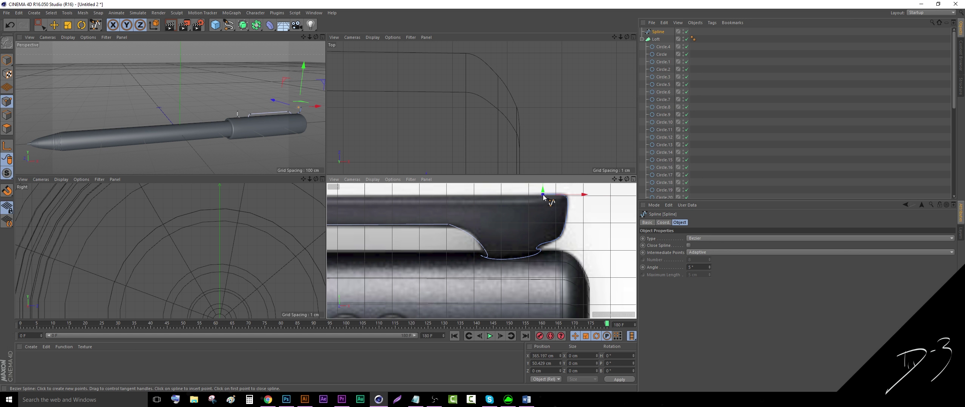
click(689, 246)
Refine the spline point where the tip-side foot curves into the clip's underside to match the reference.
scroll(431, 239, up, 5)
scroll(507, 206, down, 4)
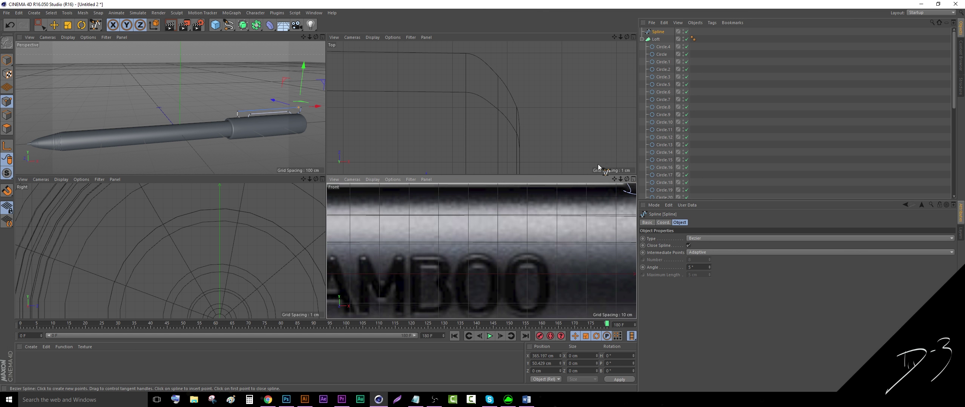
drag(614, 179, 640, 217)
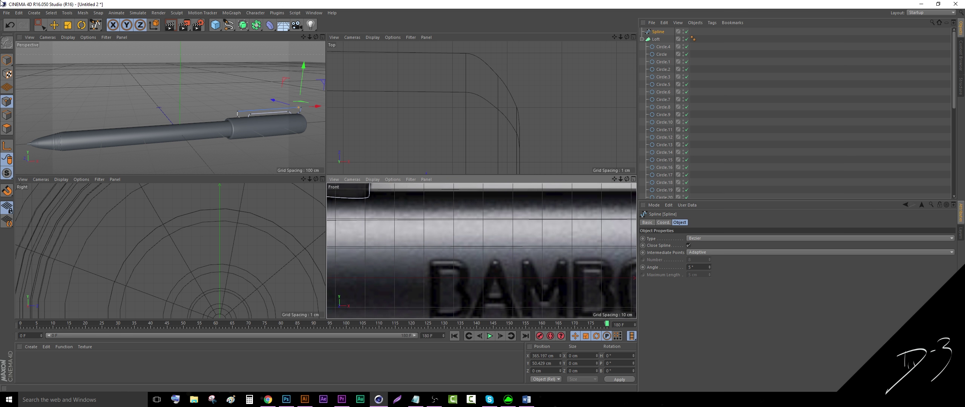
click(54, 25)
alt+middle_drag(437, 200, 553, 265)
scroll(394, 269, up, 4)
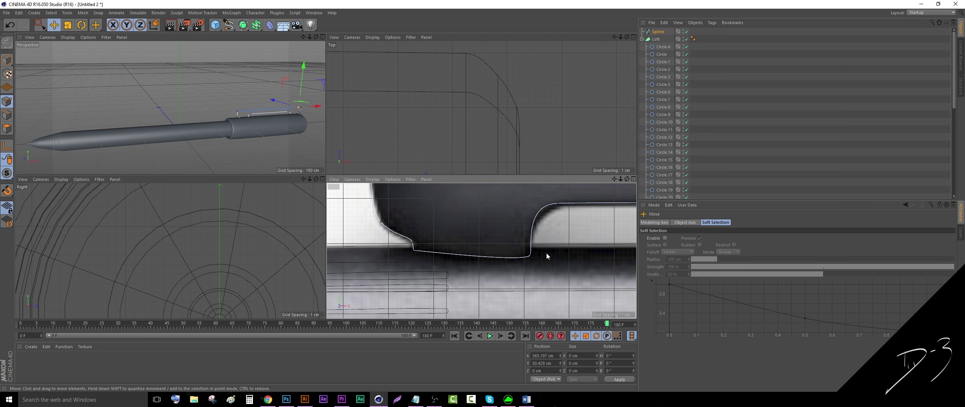
click(558, 204)
drag(533, 204, 540, 203)
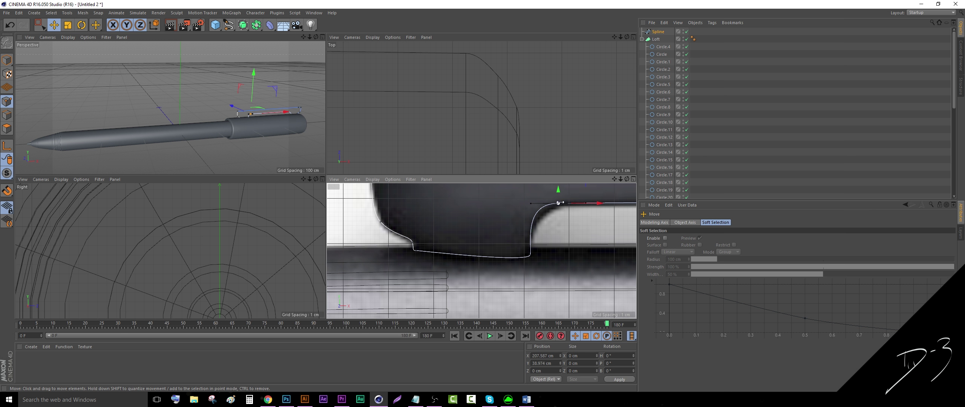
Apply Soft Interpolation to the spline point where the clip's underside curves into the cap-side foot.
drag(614, 179, 1, 182)
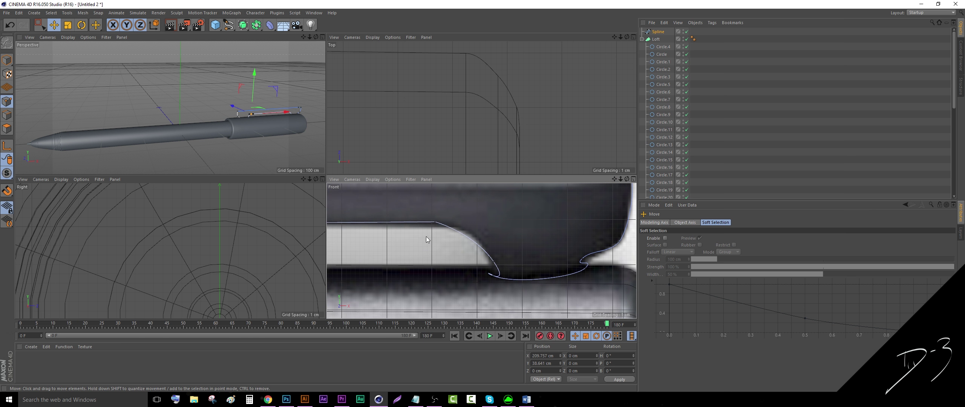
click(436, 222)
right_click(436, 222)
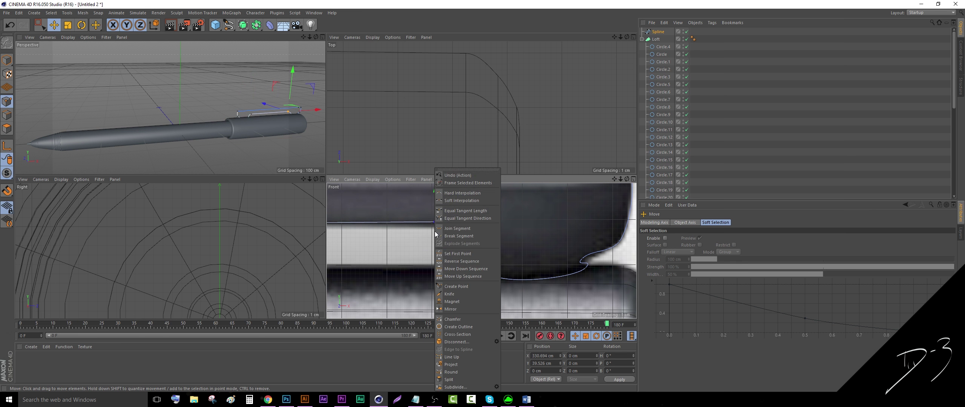
click(468, 200)
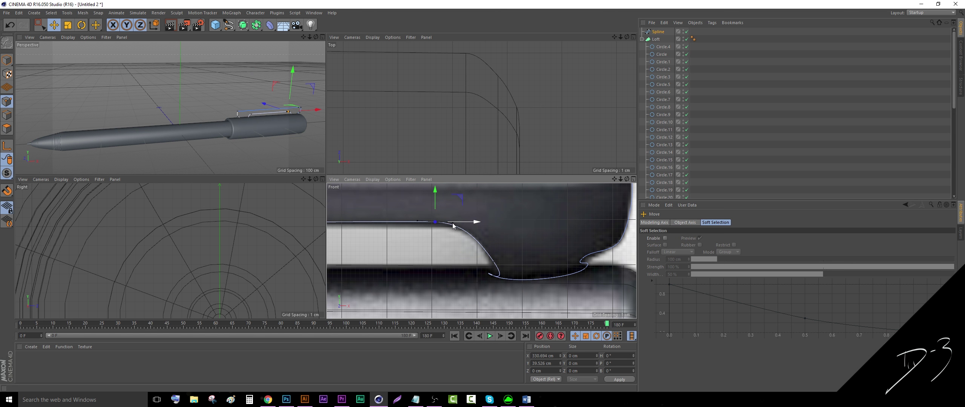
Lower the spline point where the clip's underside curves into the cap-side foot and move the foot's tip-side corner point to about X 343.2 cm.
drag(453, 226, 435, 207)
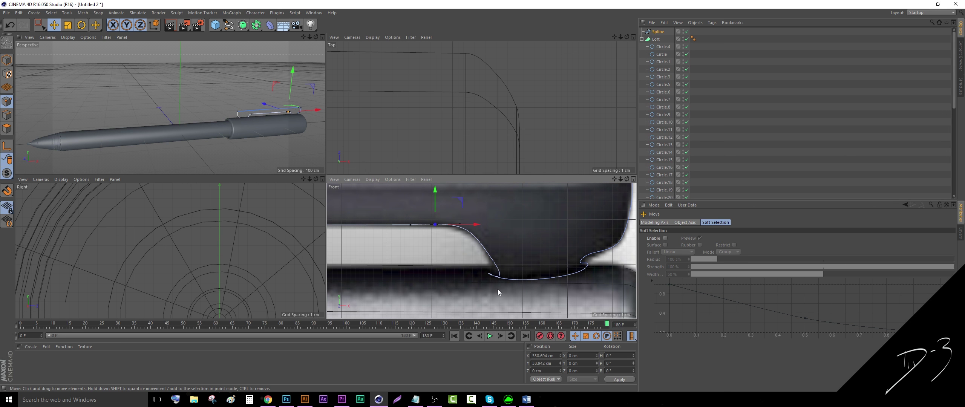
click(494, 260)
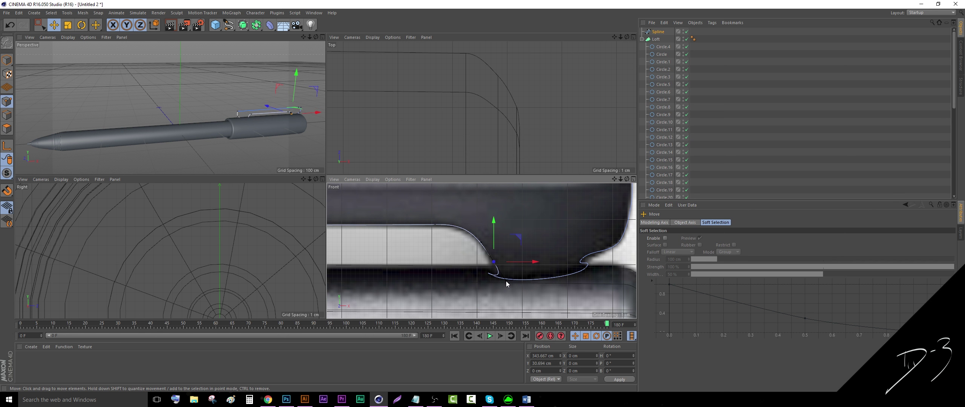
drag(506, 281, 501, 273)
scroll(514, 261, up, 3)
drag(509, 243, 507, 242)
scroll(507, 242, down, 4)
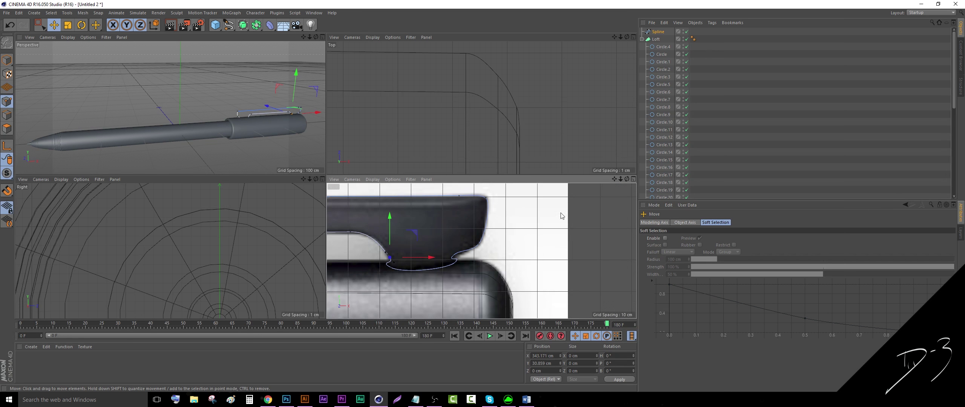
Delete the extra spline point at the tip-side end of the cap-side foot's base and reshape the adjoining corner's curve.
drag(615, 180, 646, 162)
scroll(468, 260, up, 4)
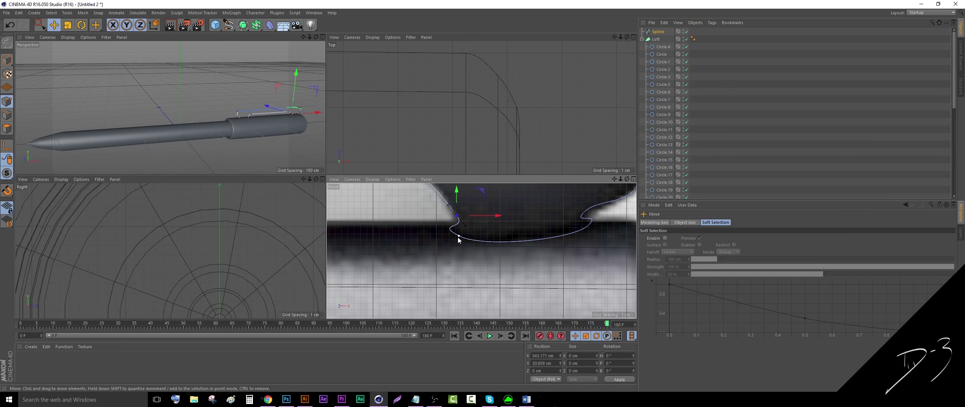
click(459, 236)
key(Delete)
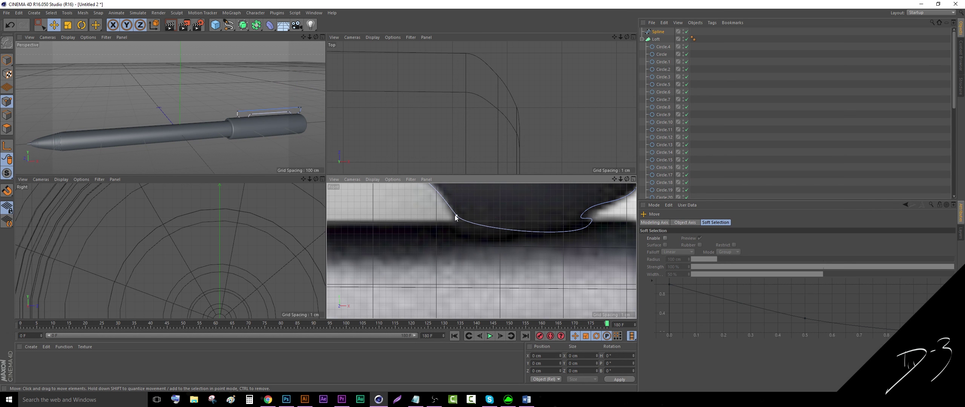
click(457, 219)
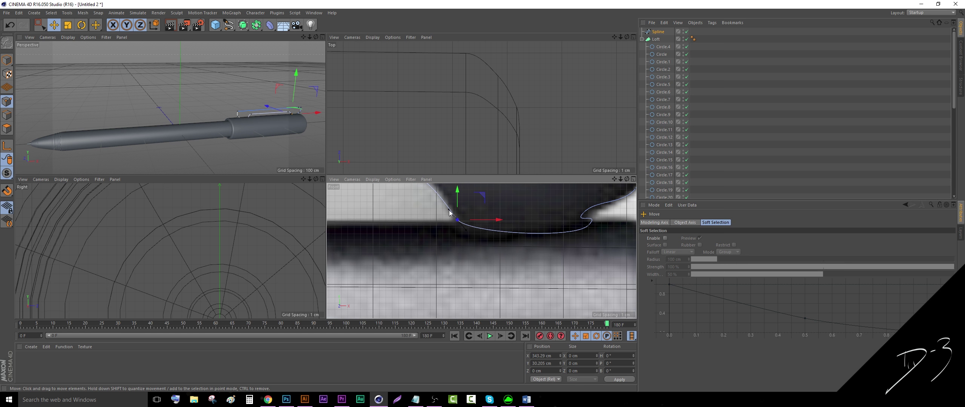
drag(449, 210, 455, 207)
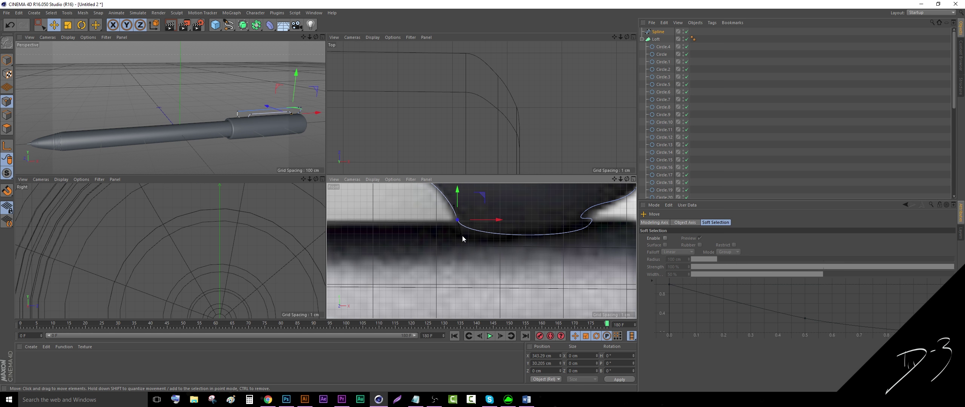
drag(463, 238, 467, 224)
Adjust the two spline points and their tangents at the cap-side foot's outer notch to follow the reference outline.
click(589, 225)
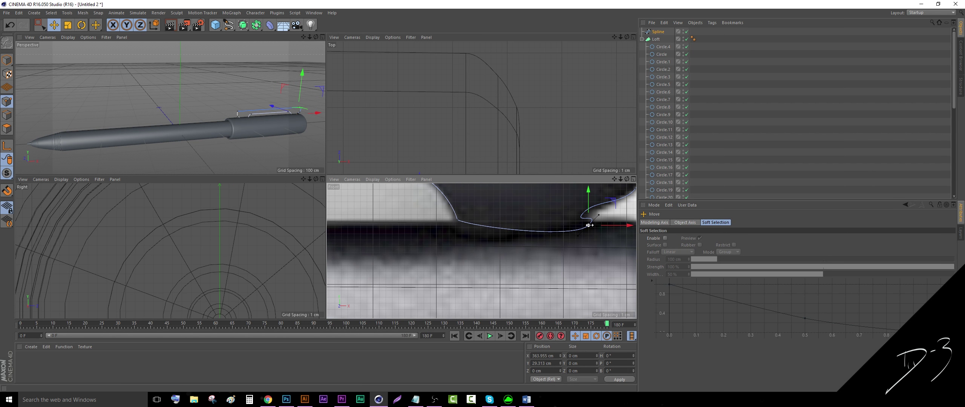
drag(614, 179, 433, 261)
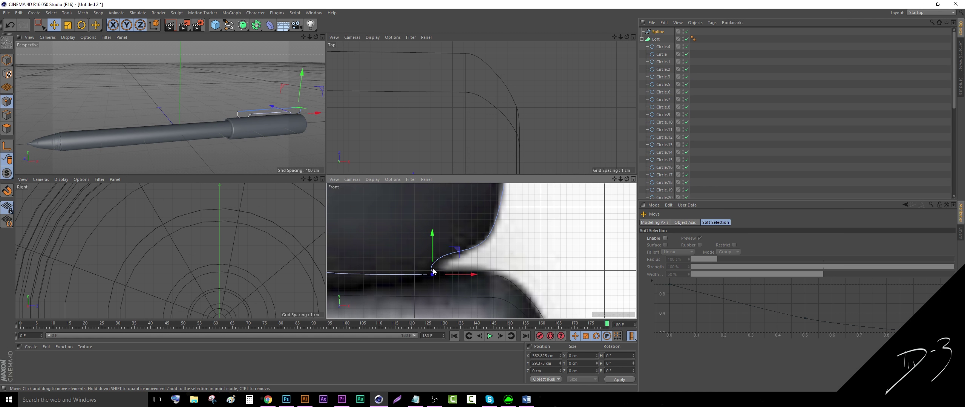
alt+right_drag(373, 295, 476, 243)
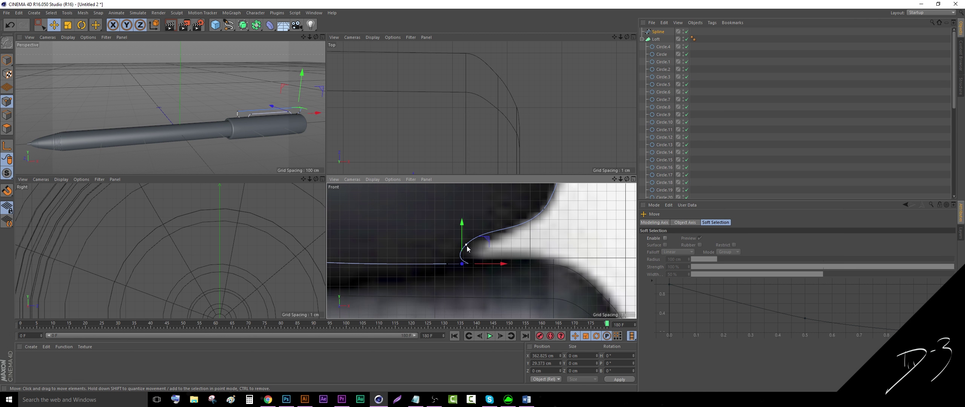
click(467, 246)
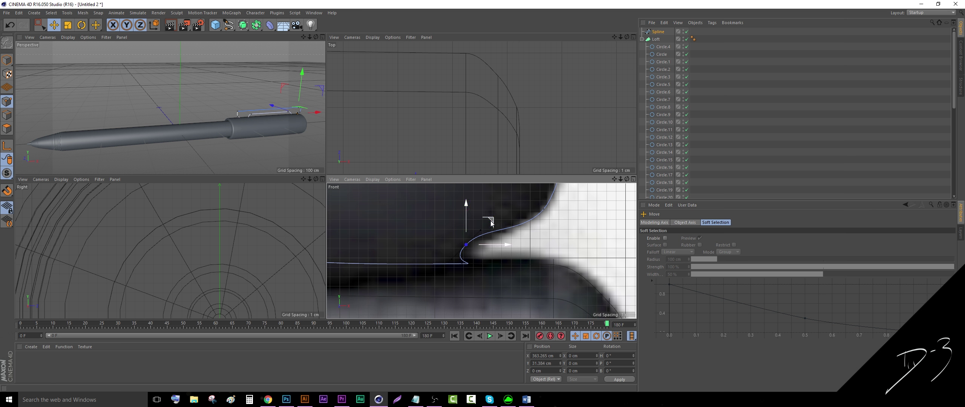
drag(491, 224, 500, 219)
click(590, 235)
drag(620, 180, 482, 180)
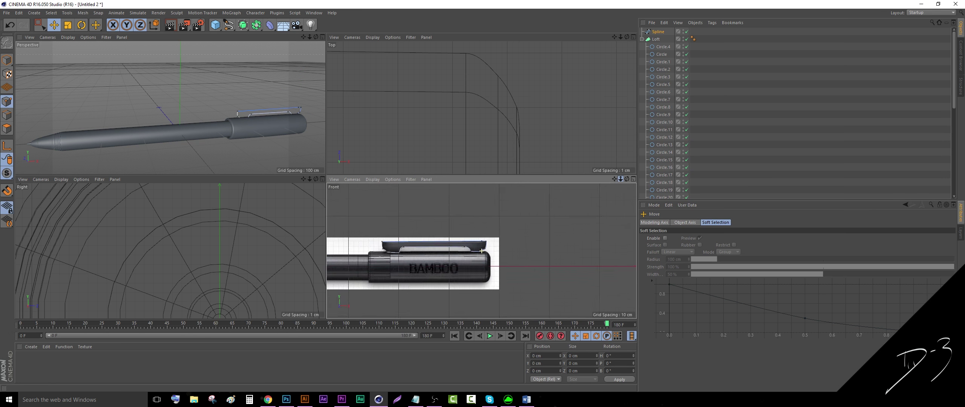
Add an Extrude object and place the clip spline inside it to give the clip thickness.
scroll(482, 251, up, 2)
drag(614, 179, 667, 181)
drag(239, 26, 332, 35)
mouse_move(660, 41)
mouse_down()
mouse_move(660, 30)
mouse_move(662, 42)
mouse_up()
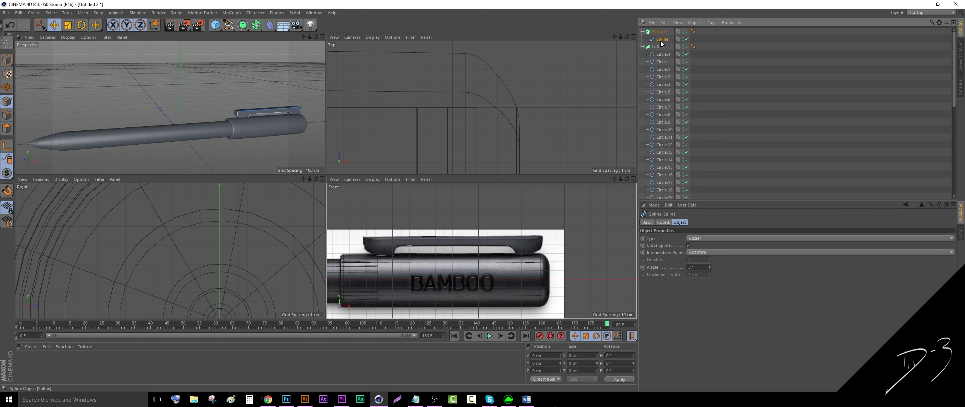
drag(316, 36, 377, 70)
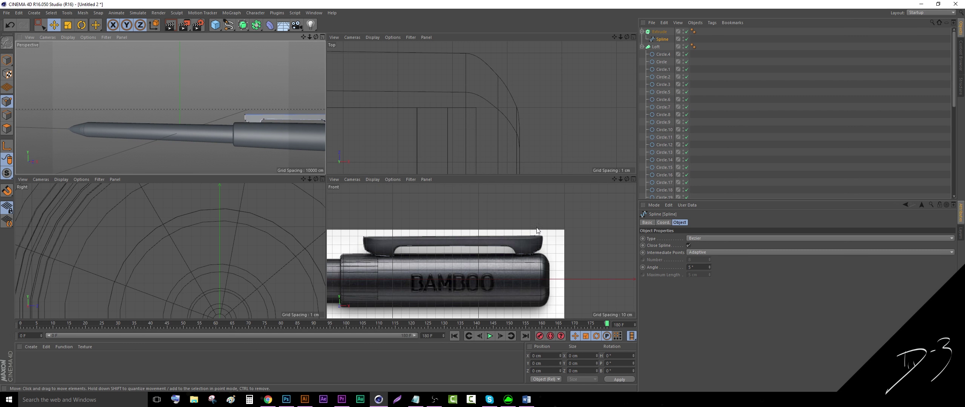
Make the clip's Extrude editable and merge it with its caps into one mesh using Connect Objects + Delete.
click(659, 32)
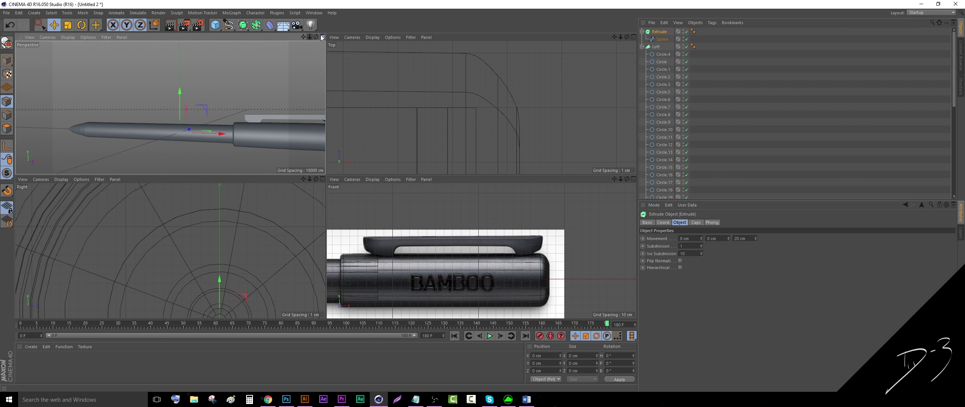
drag(316, 37, 406, 38)
drag(279, 40, 378, 40)
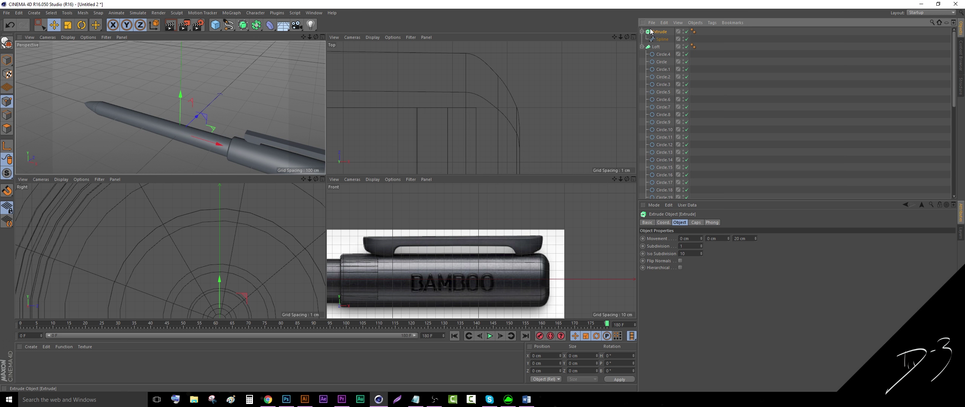
key(c)
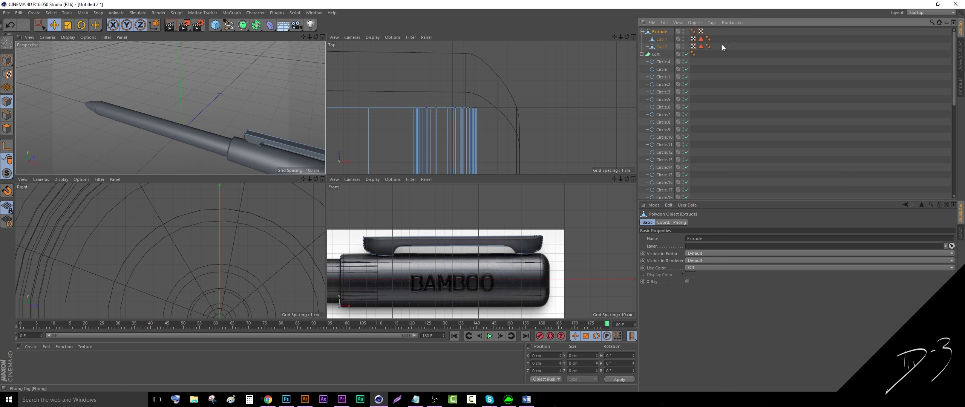
drag(723, 47, 656, 30)
right_click(656, 33)
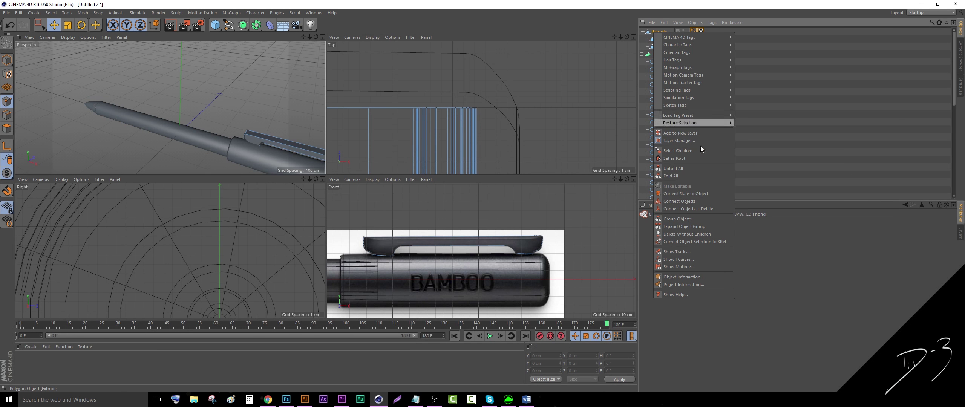
click(709, 209)
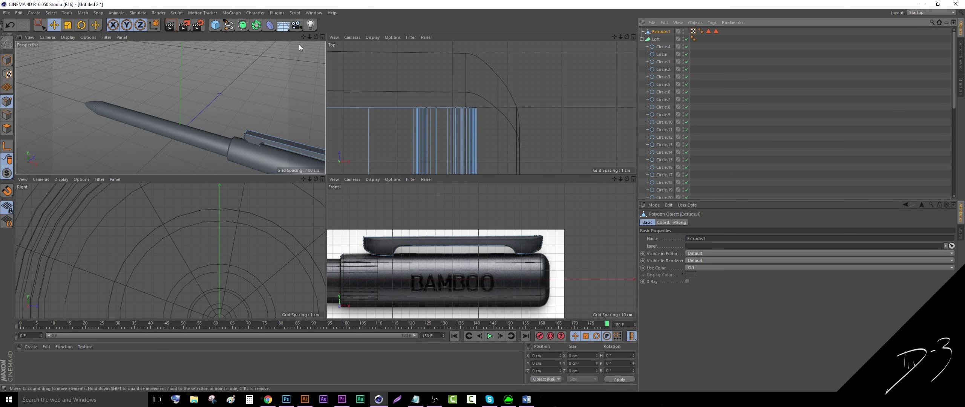
Select all points of the clip mesh with Rectangle Selection, with Only Select Visible Elements turned off.
scroll(143, 72, down, 4)
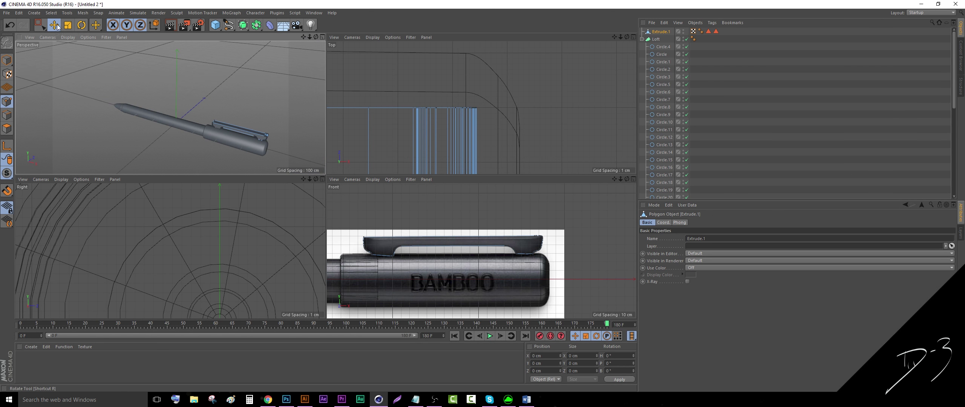
click(39, 25)
click(69, 46)
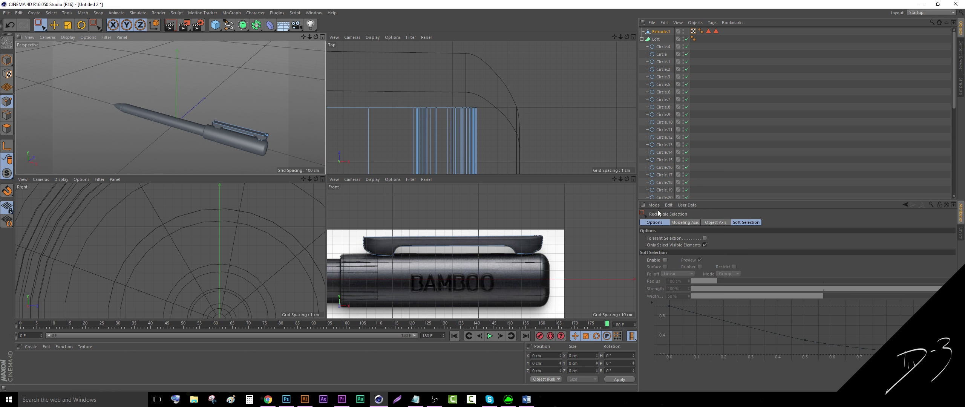
click(704, 245)
drag(217, 96, 317, 166)
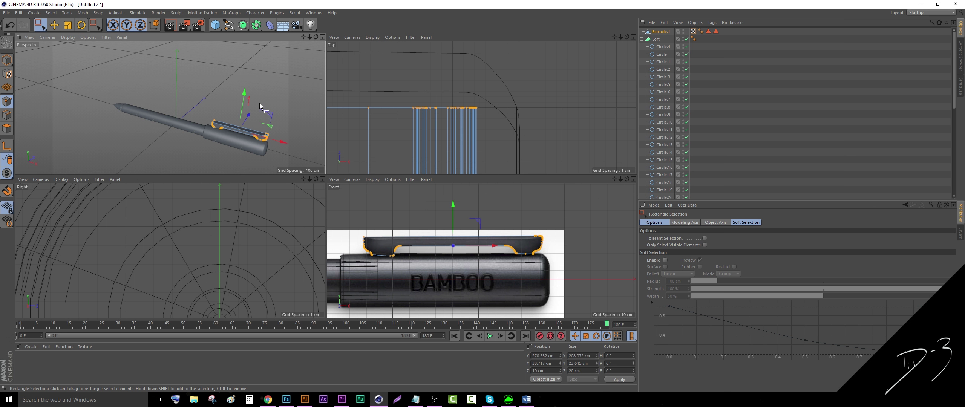
right_click(260, 107)
click(304, 296)
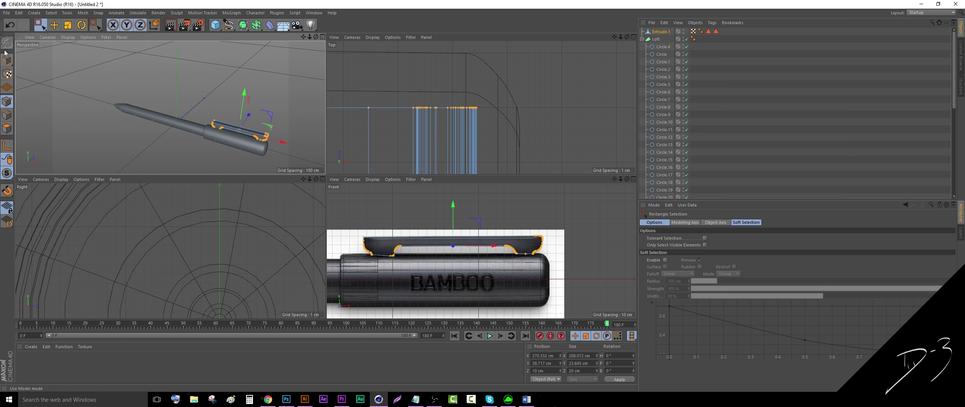
Knife a straight line cut along the clip's full length just below its top edge, with Visible Only turned off.
scroll(494, 315, up, 3)
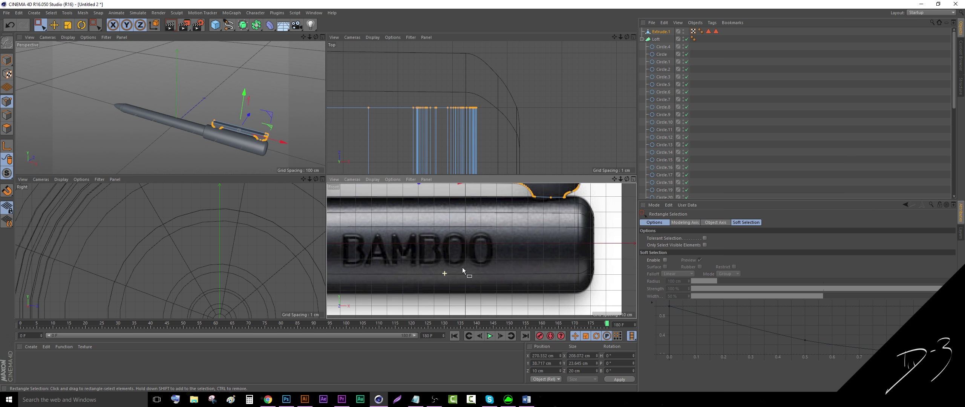
scroll(796, 113, down, 2)
scroll(576, 215, down, 1)
drag(615, 180, 653, 227)
click(83, 13)
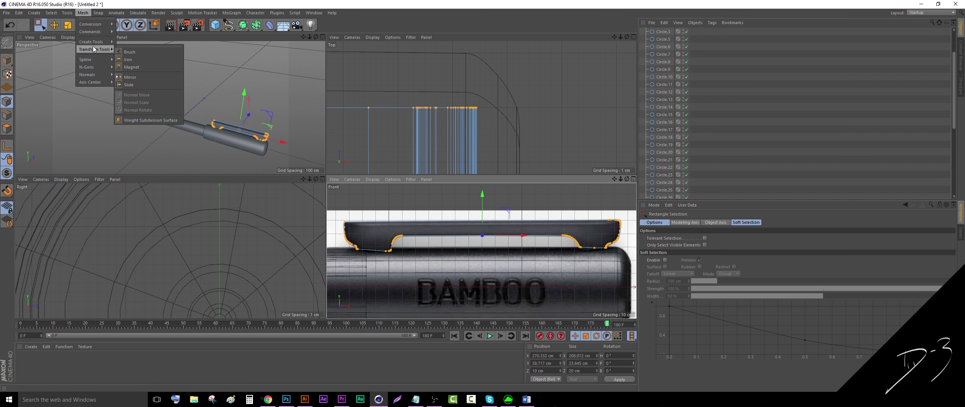
click(151, 69)
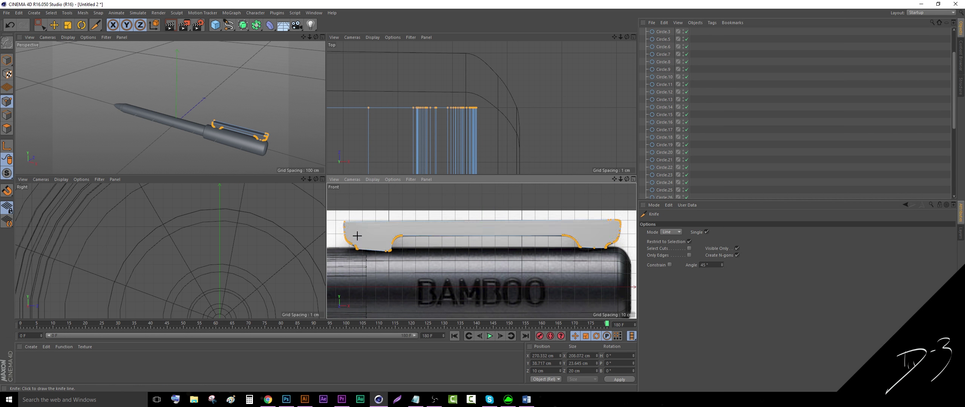
scroll(350, 228, up, 3)
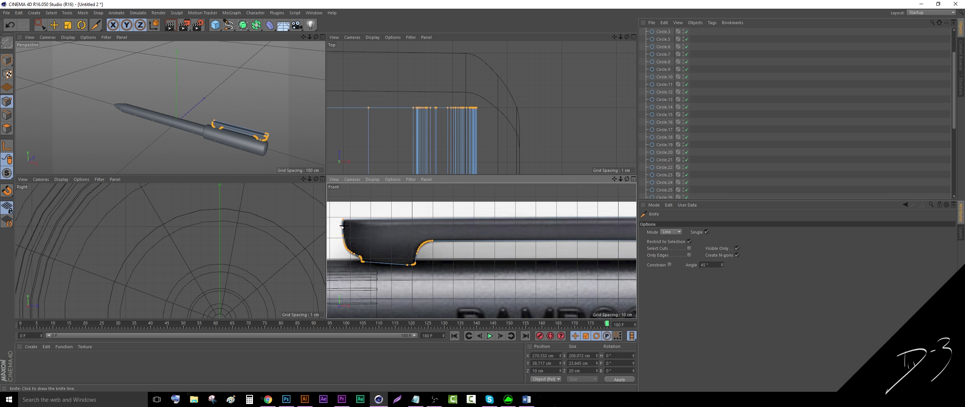
drag(621, 179, 532, 196)
drag(482, 251, 501, 245)
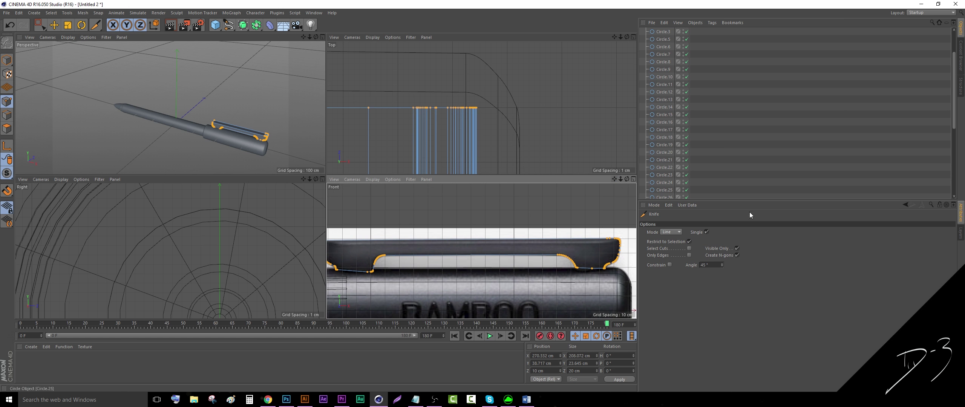
click(737, 248)
drag(617, 181, 544, 176)
click(633, 179)
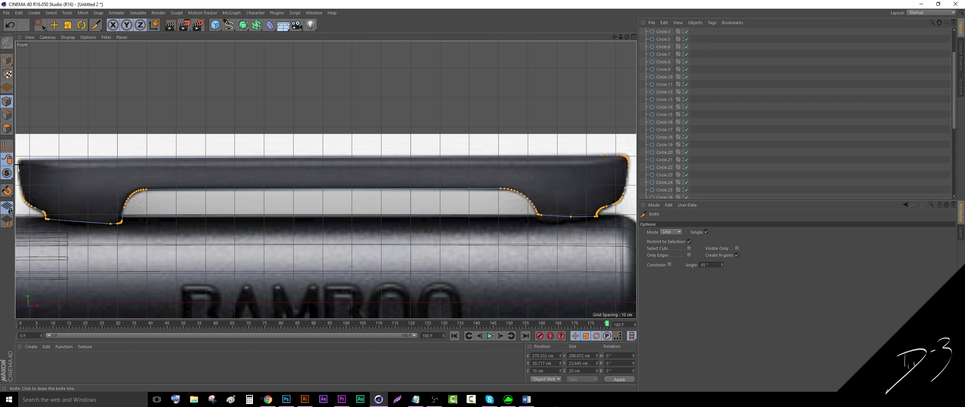
click(630, 161)
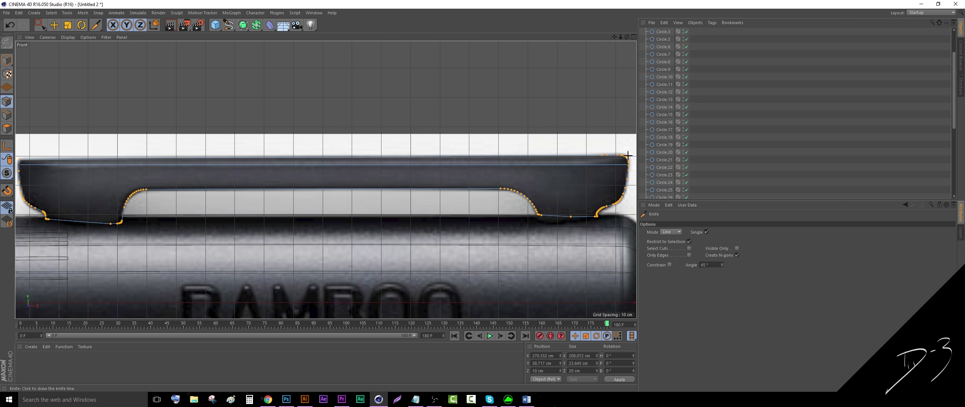
click(634, 37)
Add a Subdivision Surface and place the clip mesh inside it, collapsing the Loft's list of circles.
drag(316, 37, 151, 40)
click(246, 30)
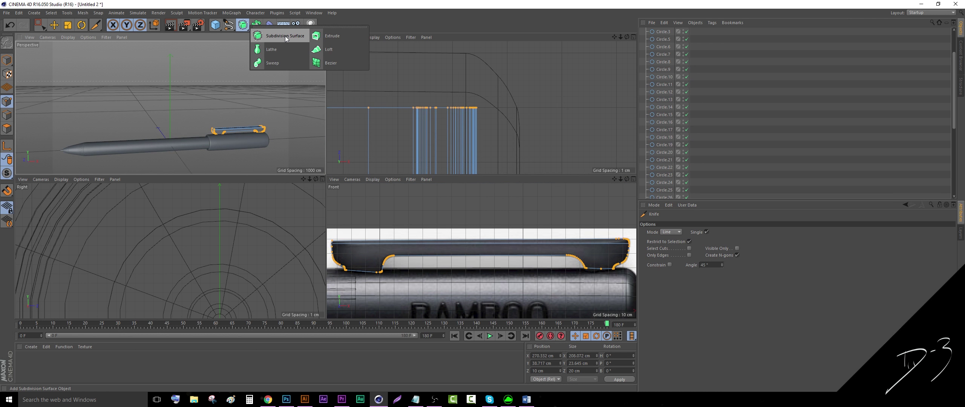
click(286, 36)
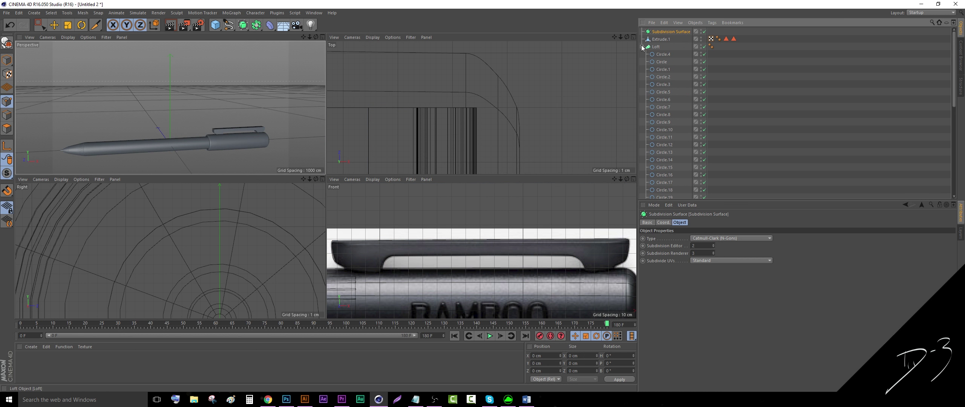
click(642, 46)
drag(664, 33, 666, 32)
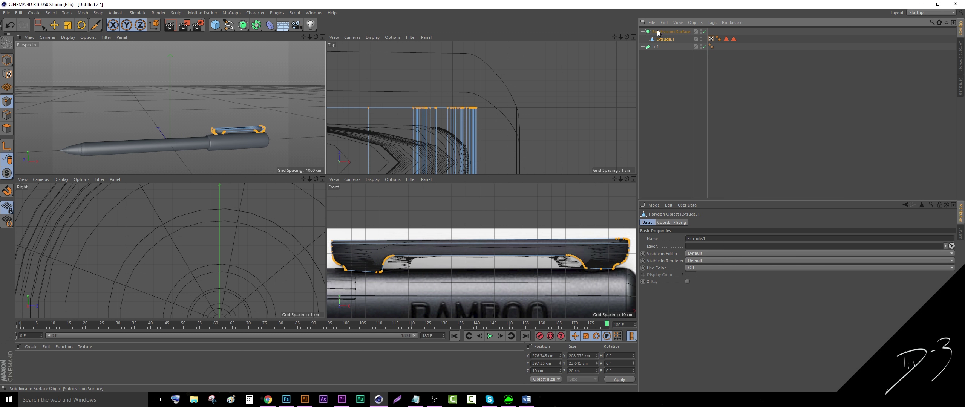
Set the Subdivision Surface's type to Catmull-Clark.
click(681, 98)
scroll(278, 130, up, 3)
scroll(277, 129, up, 3)
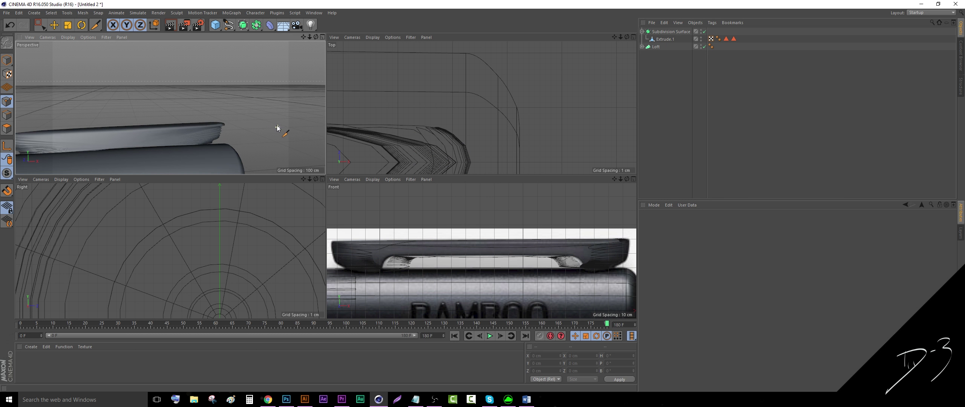
click(666, 38)
click(666, 33)
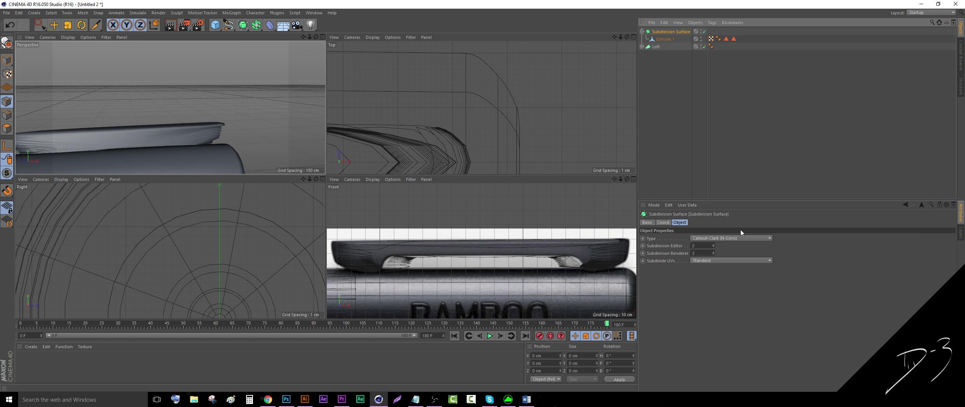
click(750, 238)
click(735, 247)
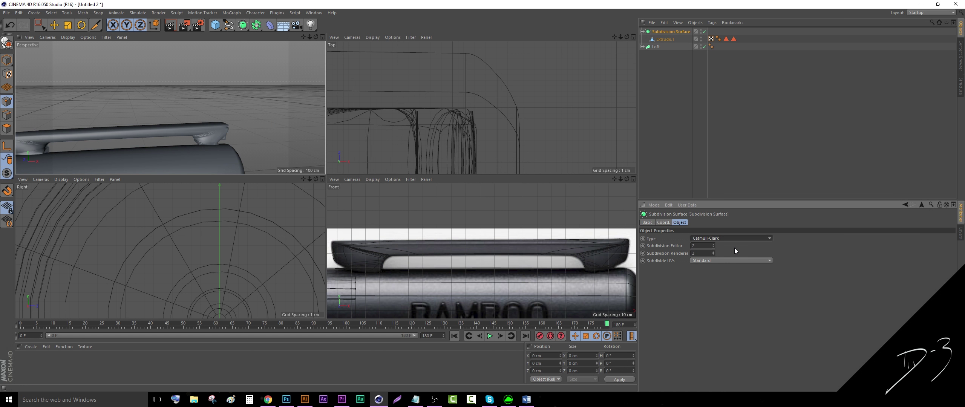
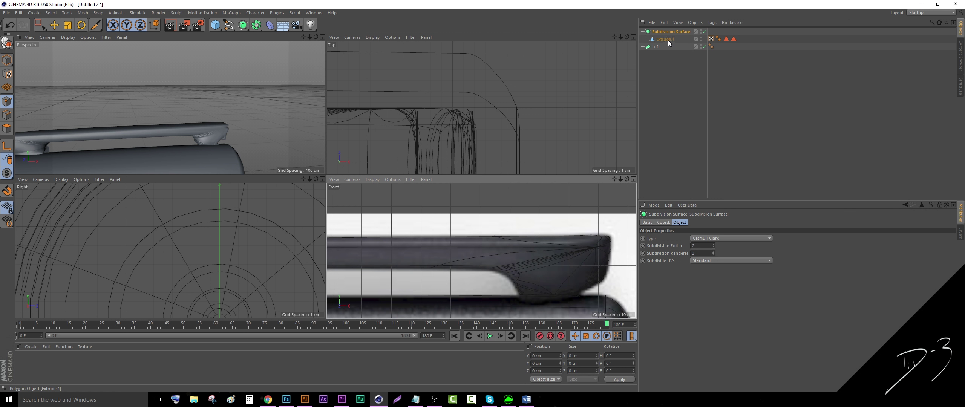
Take the clip mesh out of the Subdivision Surface, knife a lengthwise cut near each long edge from above, and nest it back.
drag(668, 40, 669, 53)
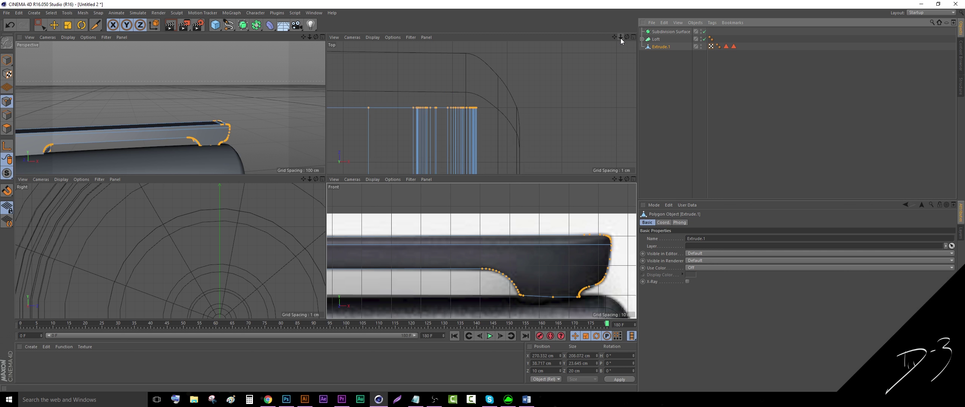
drag(620, 37, 482, 108)
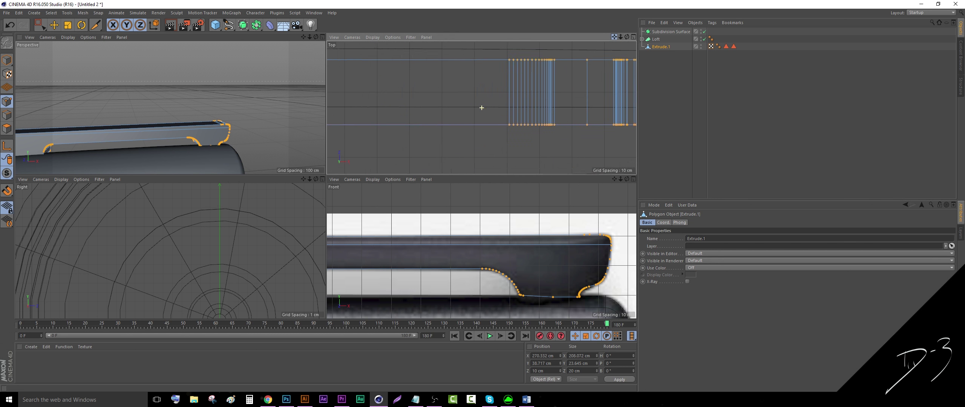
click(633, 37)
drag(621, 38, 323, 179)
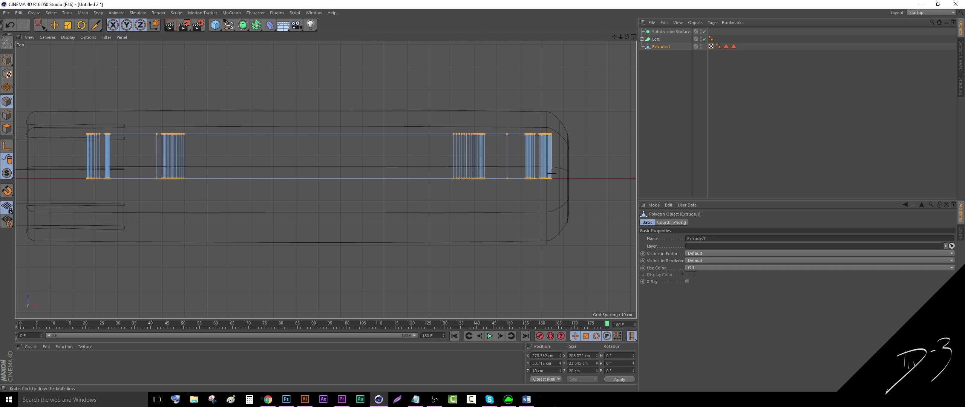
drag(551, 173, 85, 175)
drag(128, 135, 567, 128)
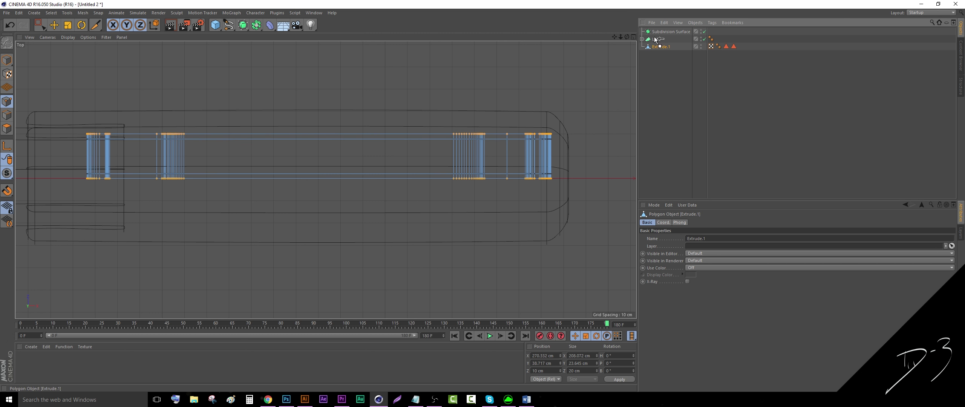
drag(661, 46, 670, 32)
click(634, 37)
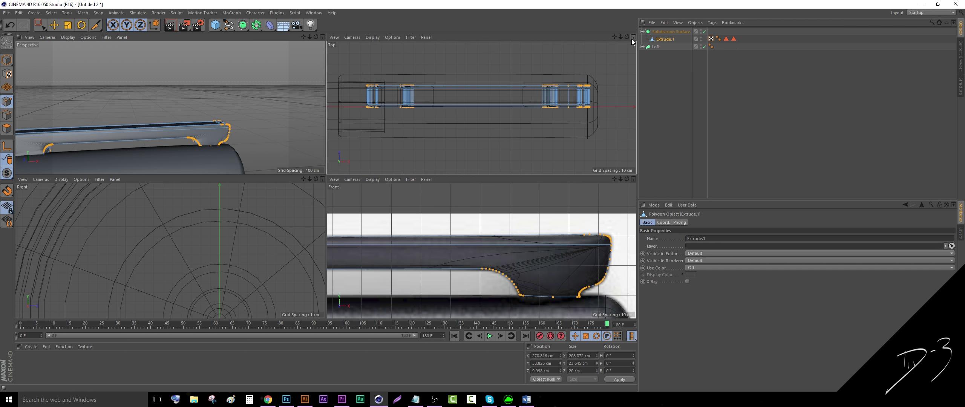
Set the Phong Angle of the clip mesh's Phong tag to 30° and check the shading at the clip's end.
scroll(186, 135, up, 10)
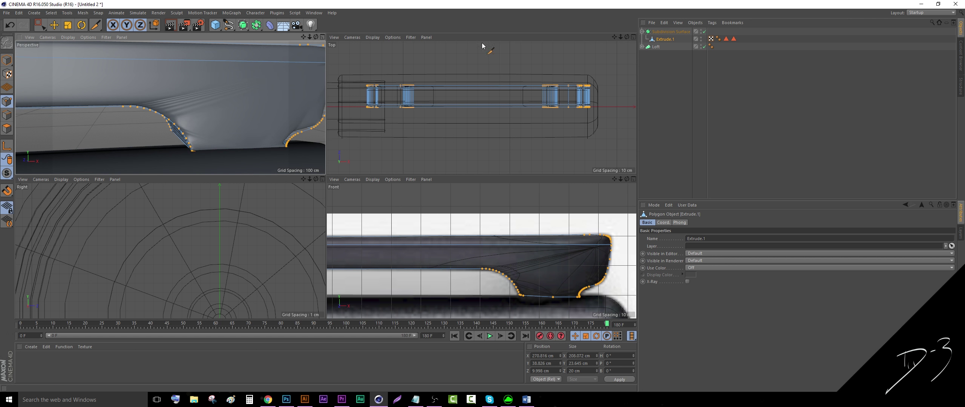
click(718, 39)
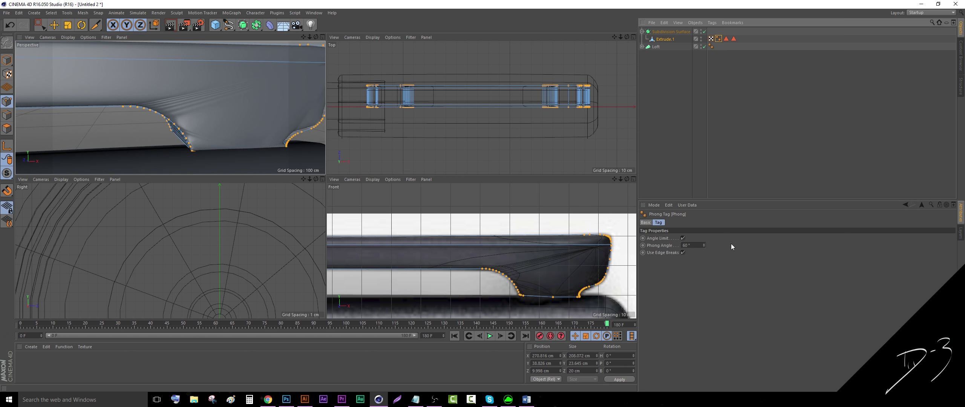
click(683, 238)
click(684, 239)
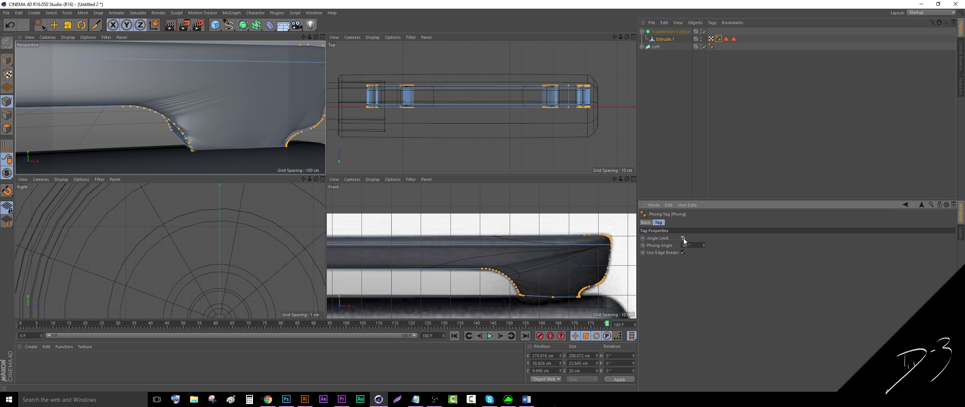
text(30)
key(Return)
key(Return)
click(677, 57)
drag(309, 38, 309, 37)
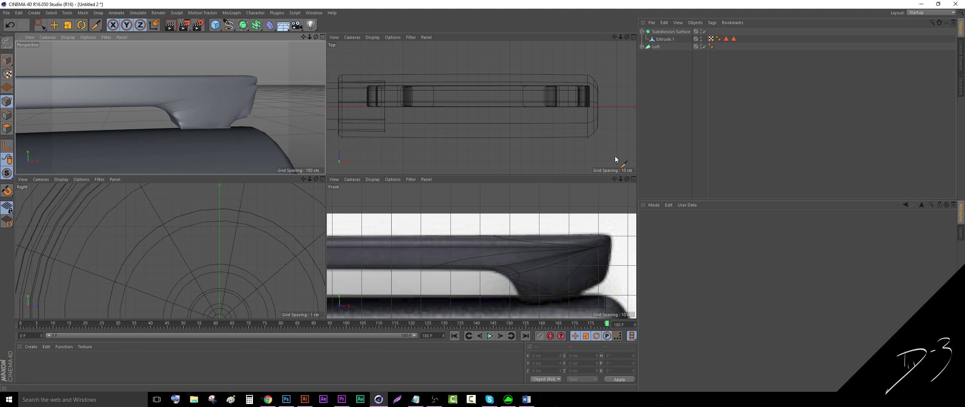
drag(619, 180, 484, 155)
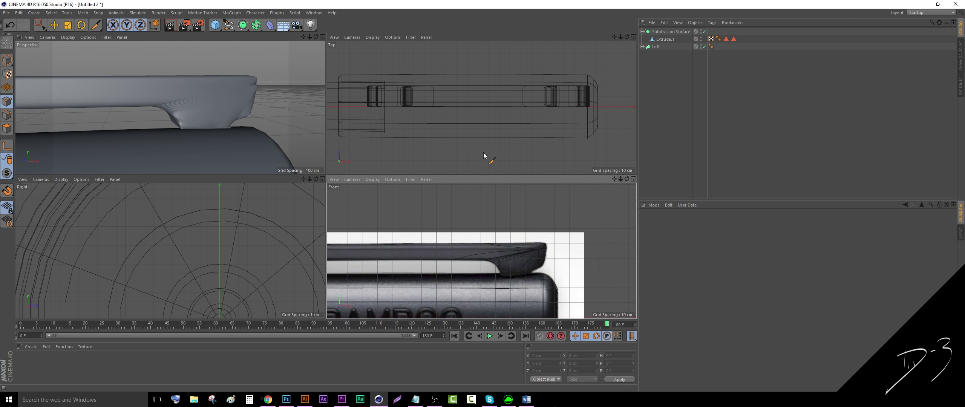
drag(316, 37, 316, 37)
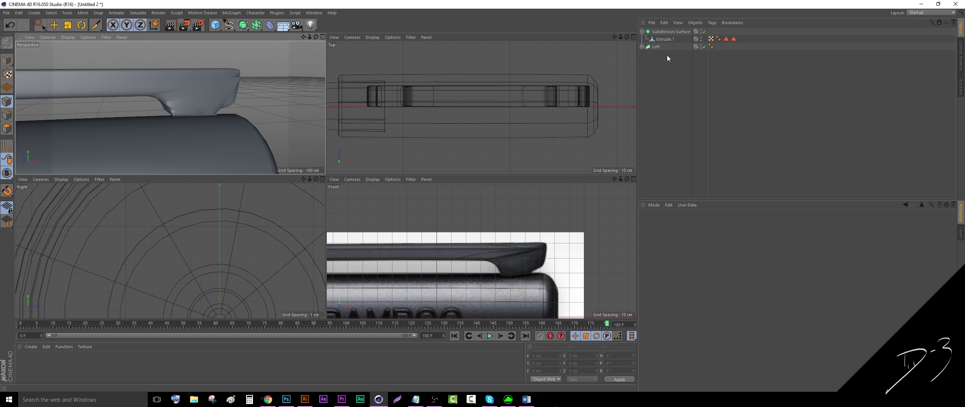
Undo the Subdivision Surface, the knife cuts and the mesh conversion, back to the clip's parametric Extrude with its spline.
drag(667, 58, 674, 65)
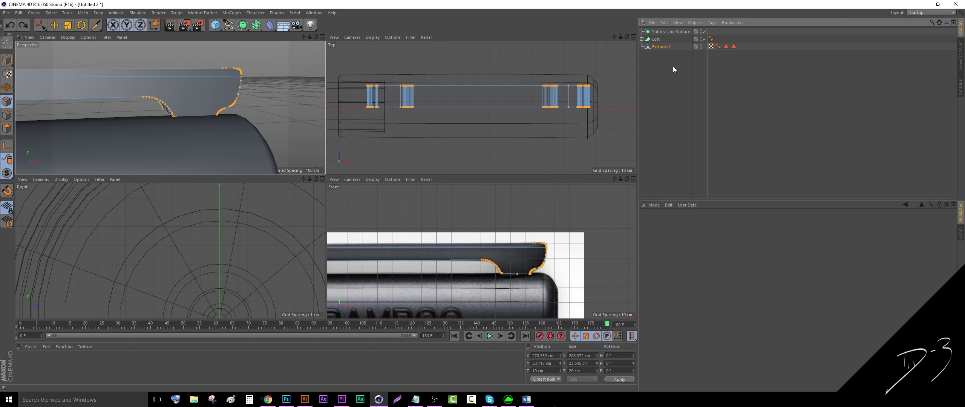
key(ctrl+z)
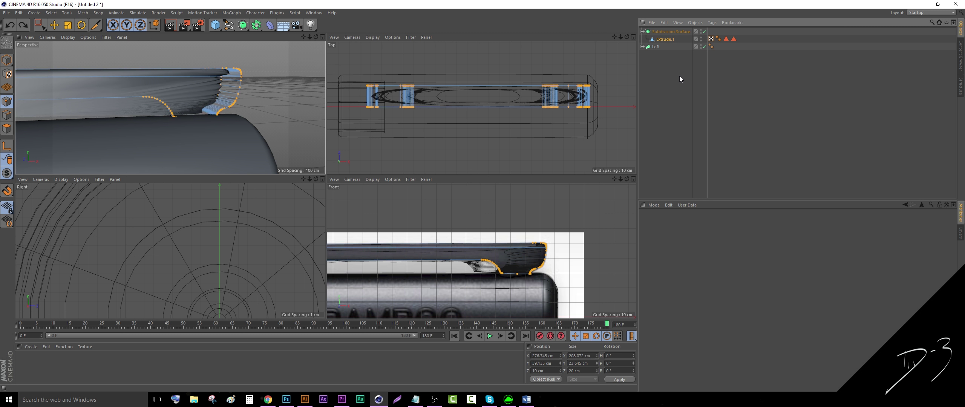
key(ctrl+z)
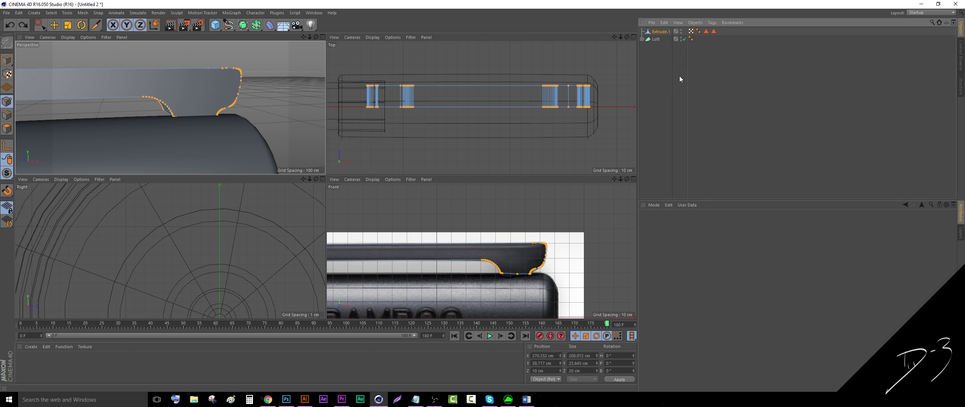
key(ctrl+z)
key(ctrl+z)
key(ctrl+z)
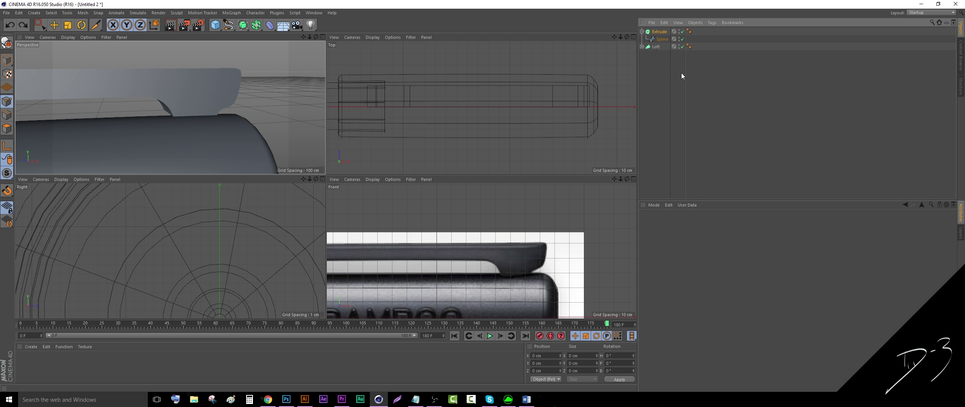
Set the clip Extrude's Z movement to 5 cm.
click(659, 31)
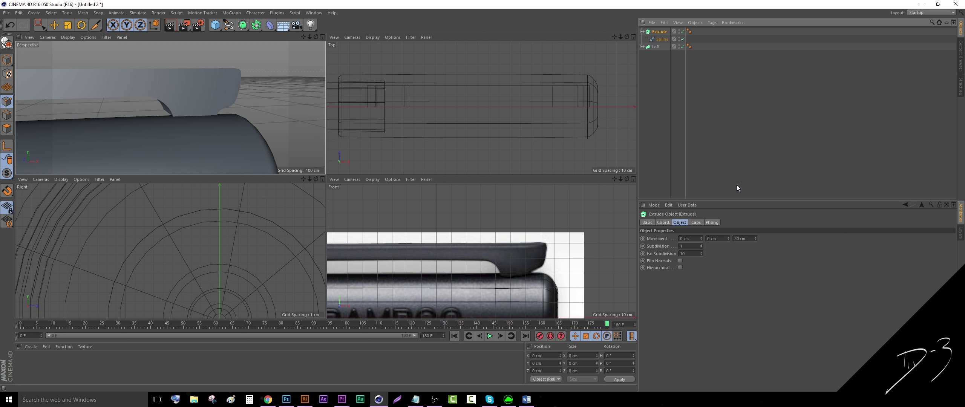
click(754, 239)
text(5)
key(Return)
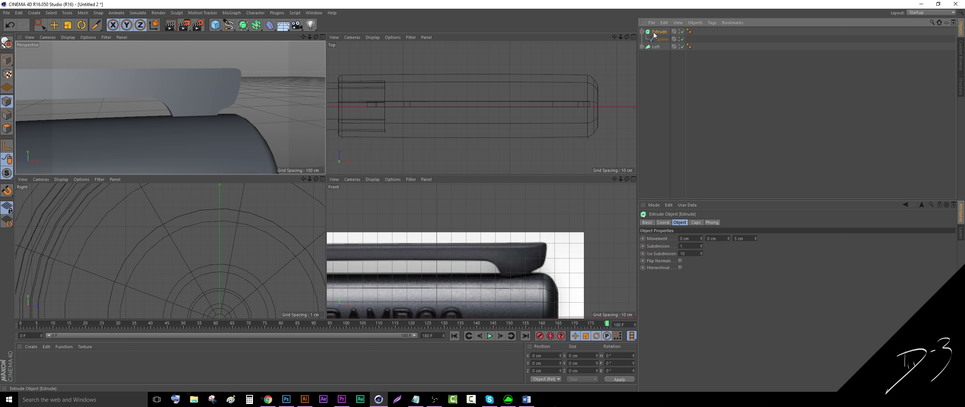
Duplicate the clip's Extrude and make the original editable.
key(ctrl+c)
key(ctrl+v)
key(c)
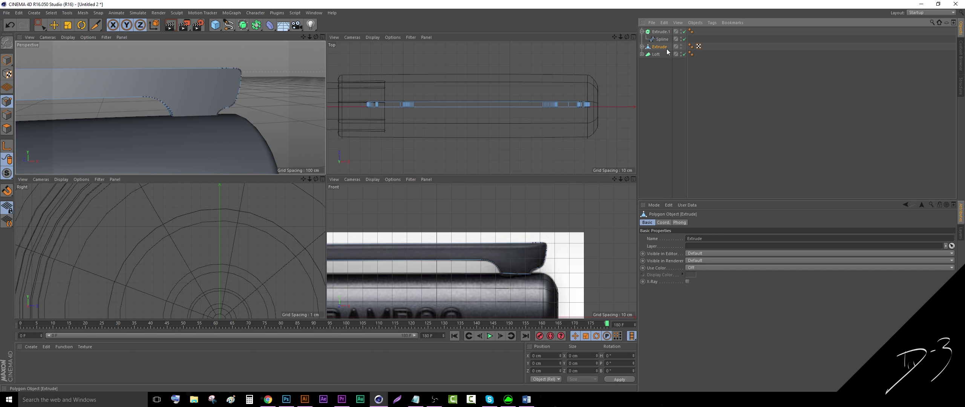
Merge the editable Extrude with Cap 1 and Cap 2 using Connect Objects + Delete.
click(642, 47)
drag(722, 68, 654, 48)
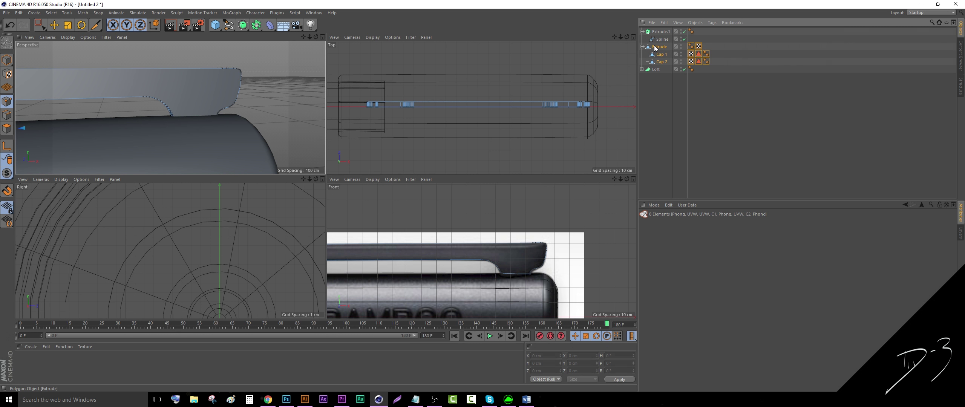
right_click(659, 55)
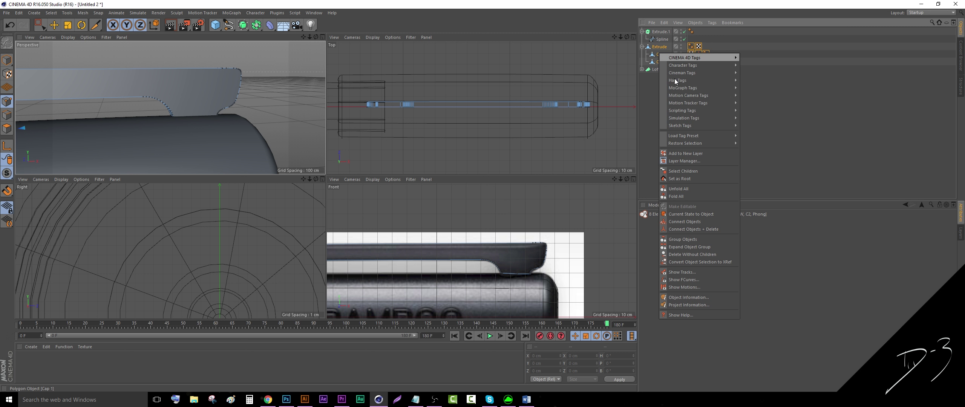
click(714, 229)
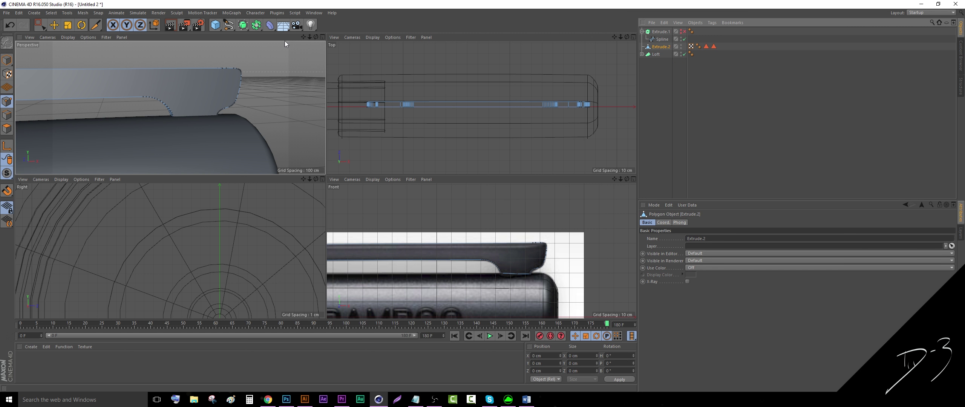
Try to move the clip's large side cap polygon along the Z axis.
drag(317, 38, 464, 99)
drag(171, 108, 213, 91)
key(k)
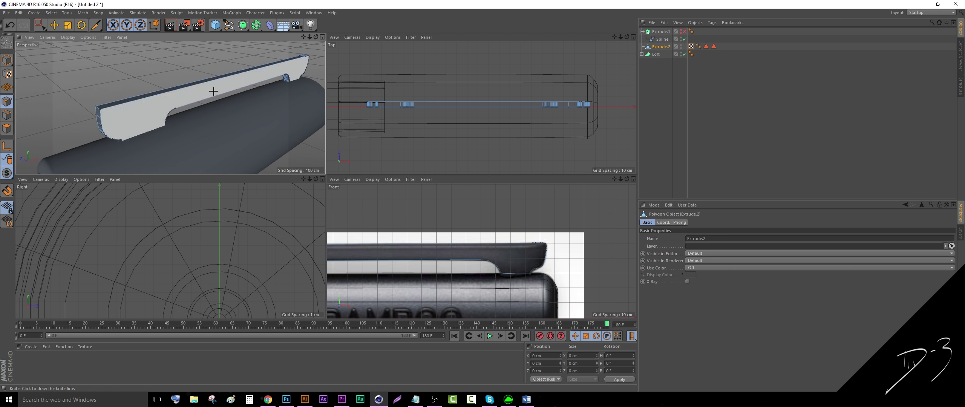
click(7, 128)
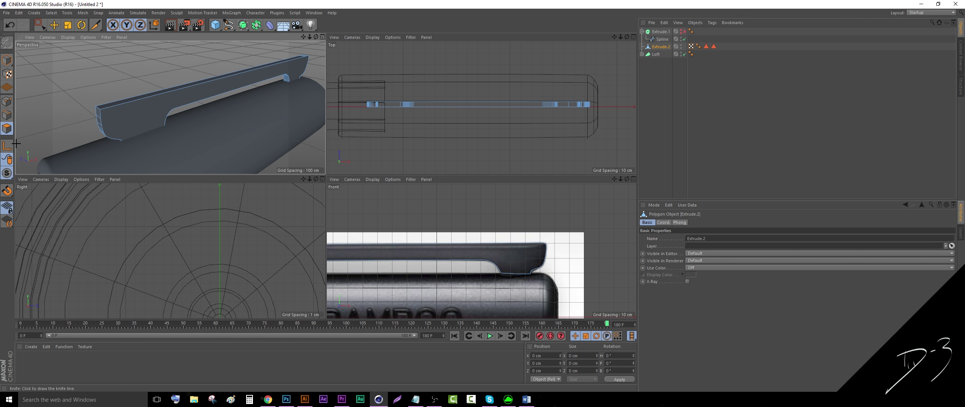
key(e)
click(129, 120)
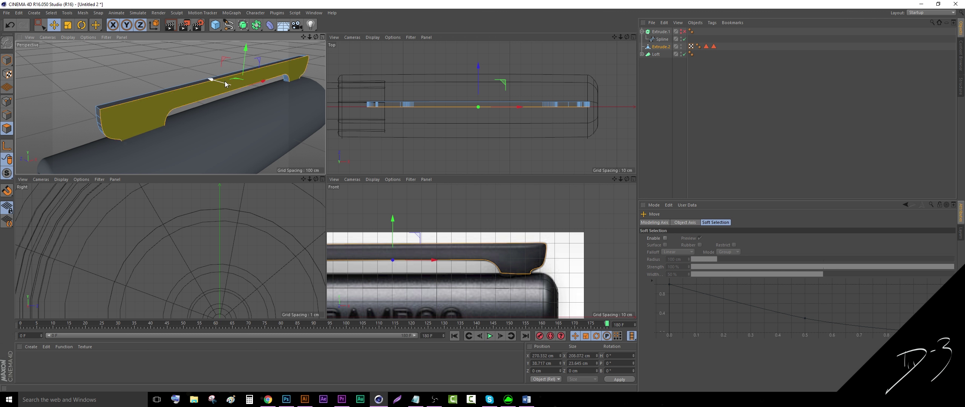
drag(226, 80, 222, 78)
key(ctrl+z)
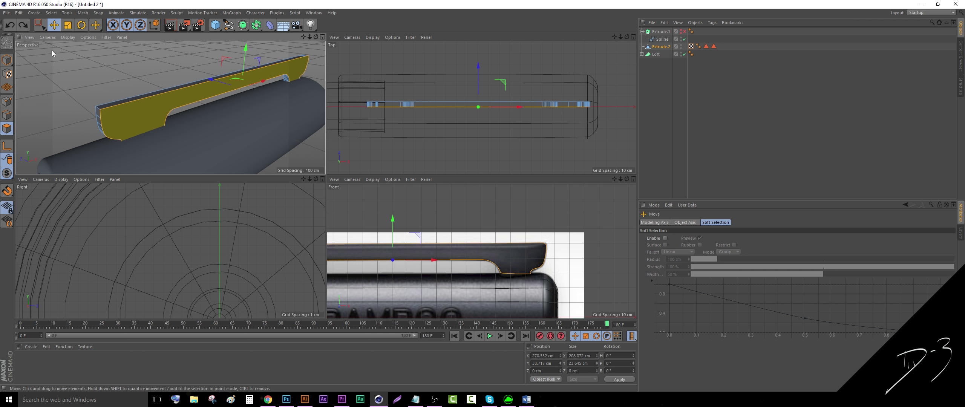
Select all points of the clip mesh with Rectangle Selection and run Optimize on them.
click(7, 101)
click(40, 25)
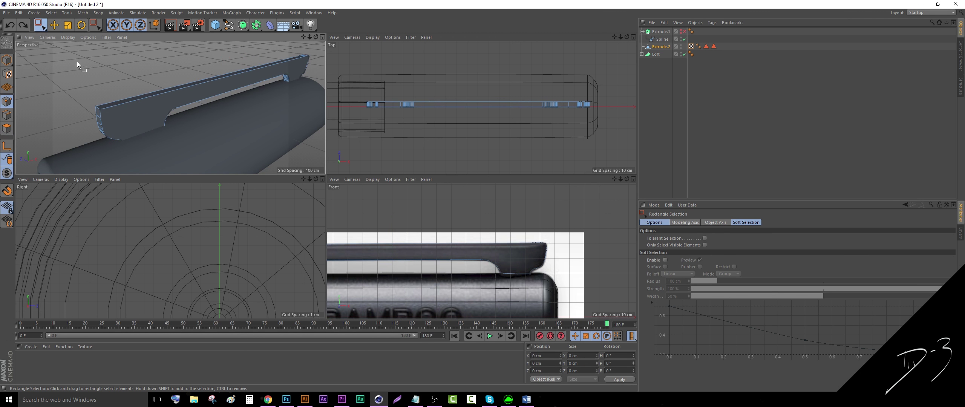
drag(60, 53, 308, 159)
right_click(262, 108)
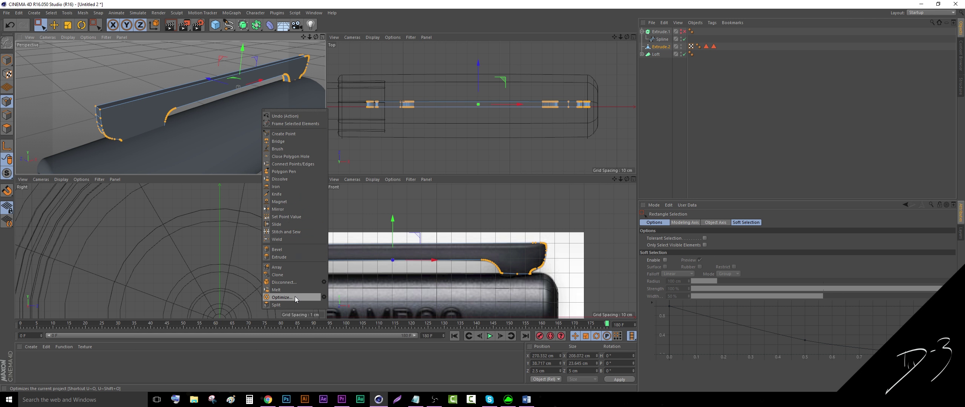
click(295, 296)
drag(40, 25, 51, 30)
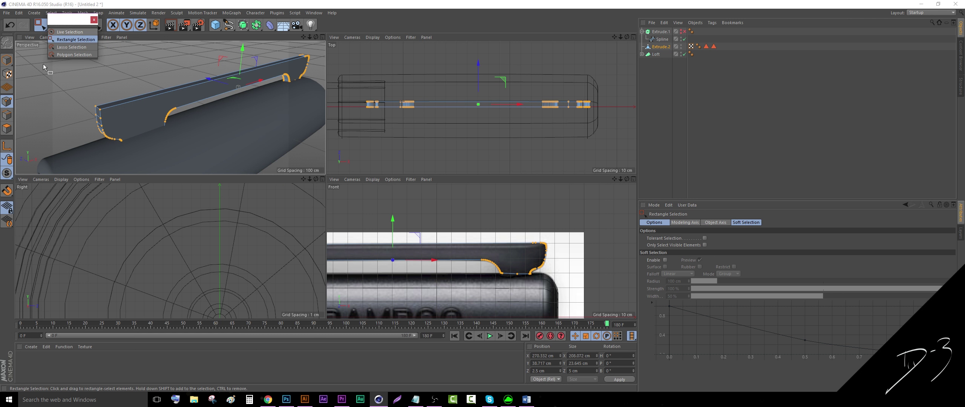
click(93, 20)
Extrude the clip's large side cap polygon outward along Z in several increments, to about Z -15.8 cm.
click(67, 25)
click(55, 25)
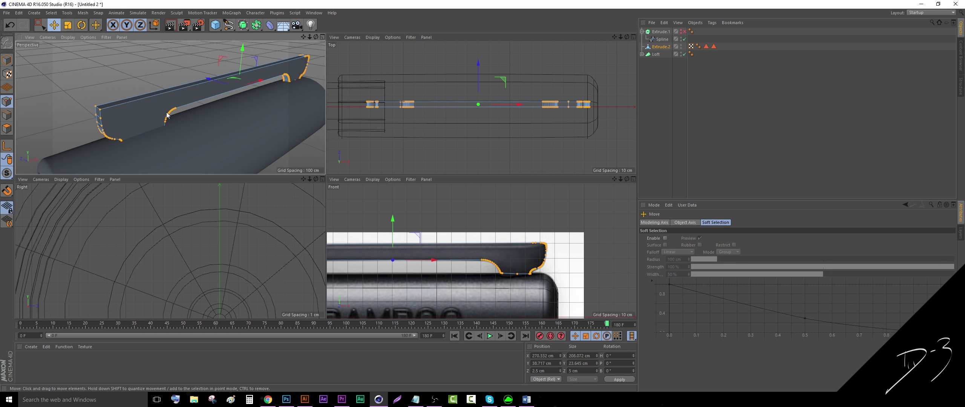
click(141, 117)
click(6, 129)
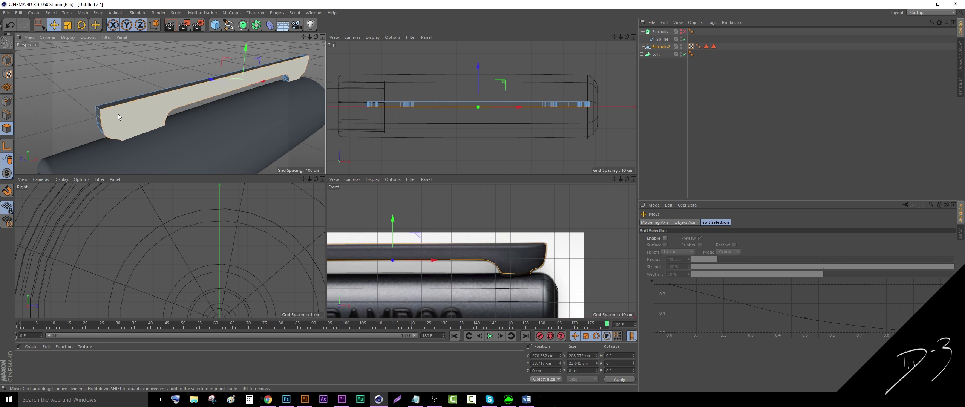
mouse_move(228, 87)
mouse_down()
mouse_move(219, 84)
mouse_move(236, 86)
mouse_up()
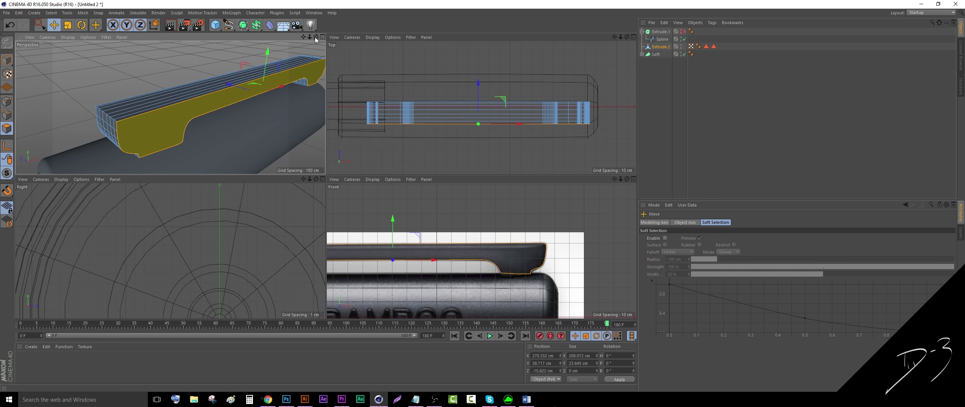
Add a Subdivision Surface object and place Extrude.1 on its own at the end of the object hierarchy.
drag(316, 37, 261, 57)
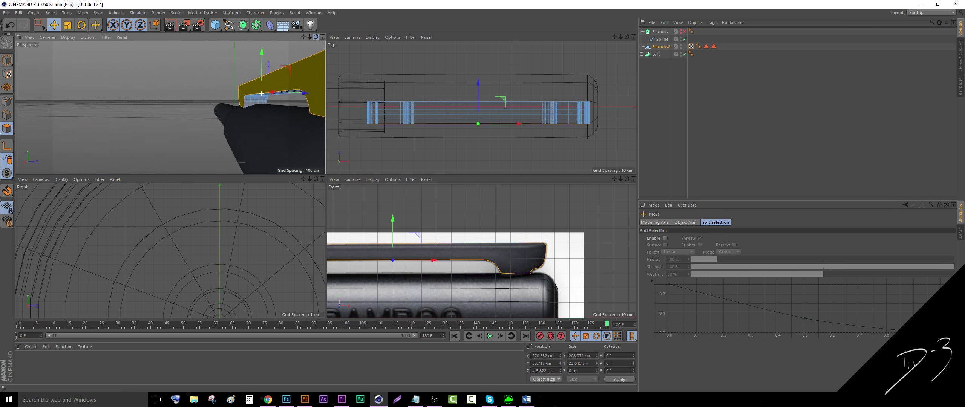
drag(261, 93, 204, 100)
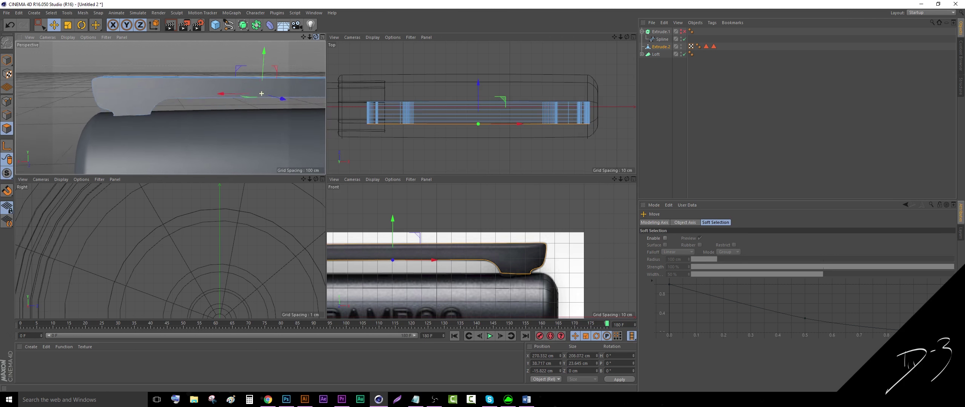
drag(230, 67, 225, 69)
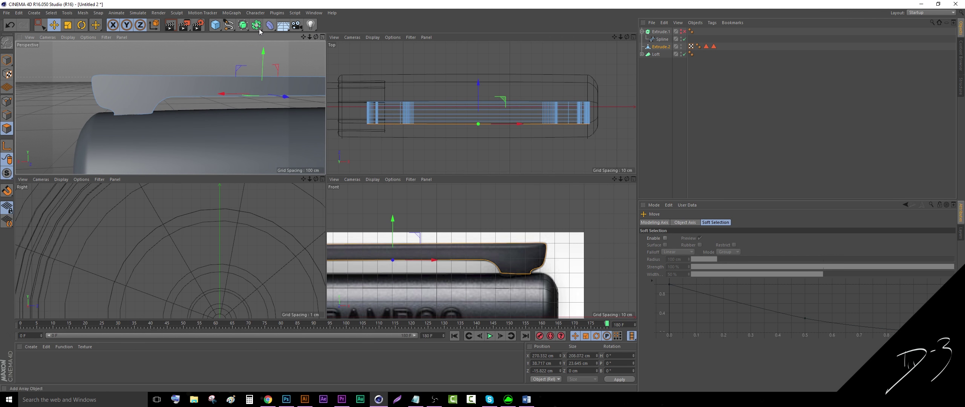
click(244, 28)
mouse_move(665, 47)
mouse_down()
mouse_move(661, 56)
mouse_move(665, 32)
mouse_up()
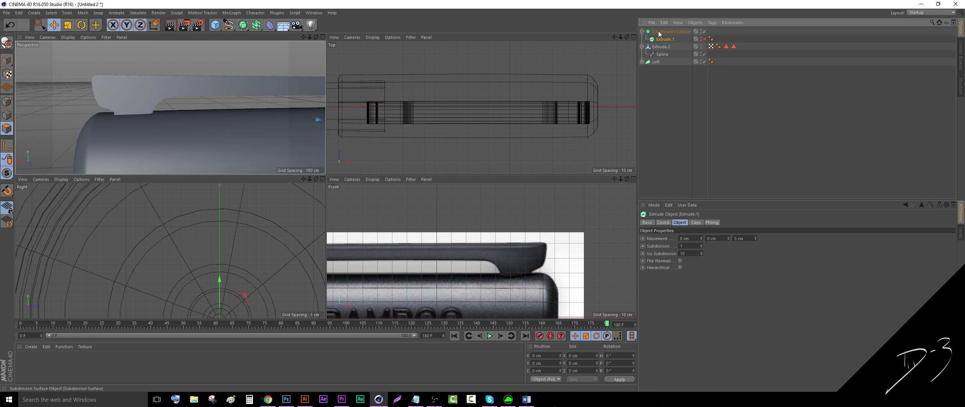
click(662, 89)
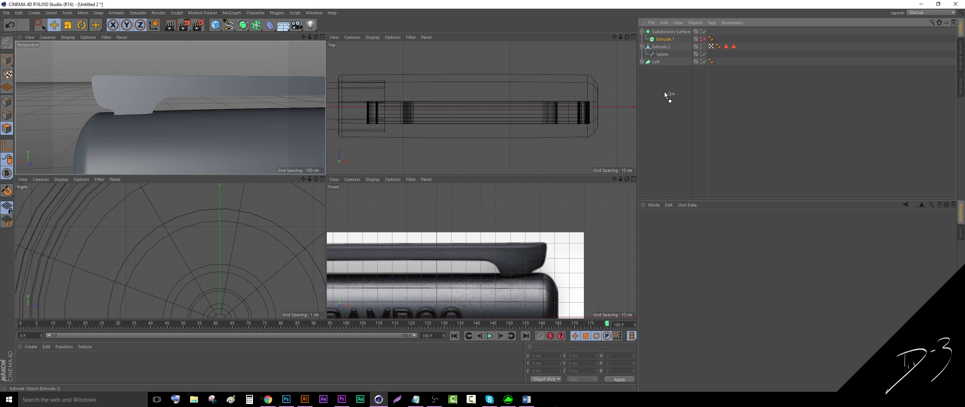
drag(664, 92, 664, 95)
Return the spline to Extrude.1 and nest the clip mesh Extrude.2 under the Subdivision Surface.
click(659, 38)
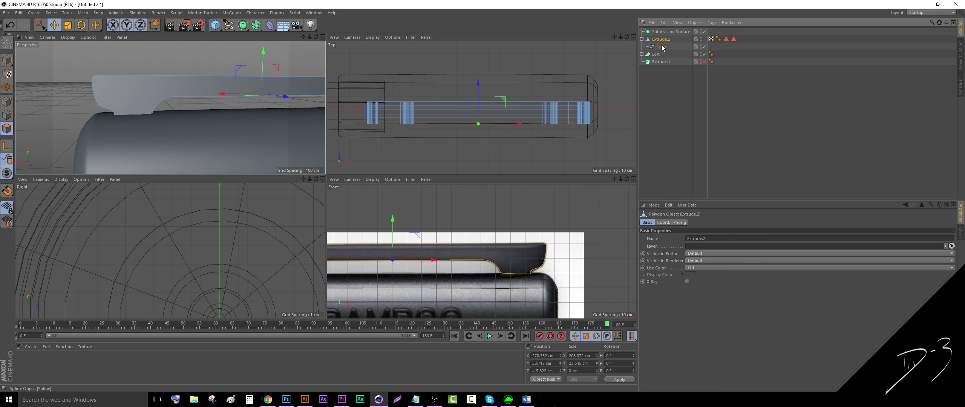
click(662, 47)
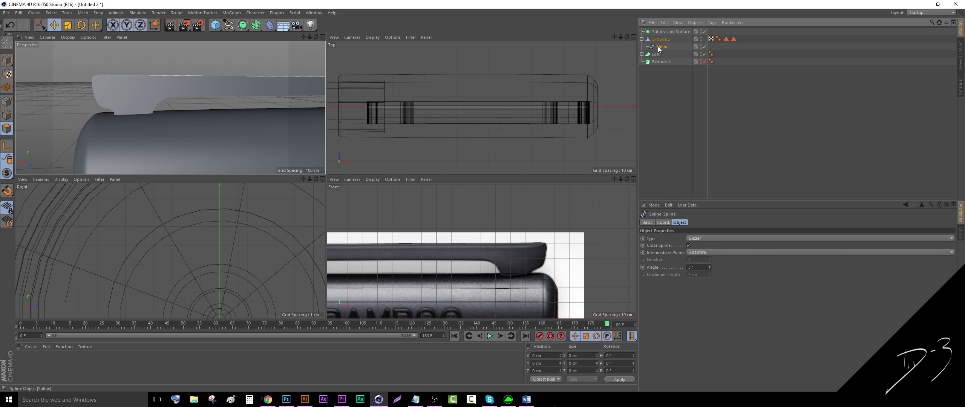
drag(660, 62, 661, 62)
drag(662, 32, 662, 32)
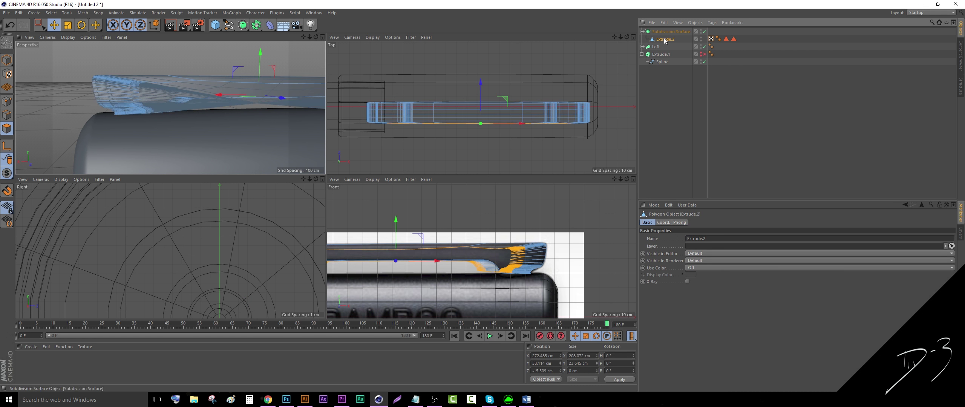
click(668, 75)
Set the Subdivision Surface type to Catmull-Clark and inspect the smoothing at the end of the clip.
mouse_move(316, 37)
mouse_down()
mouse_move(325, 42)
mouse_move(309, 45)
mouse_move(320, 40)
mouse_move(319, 47)
mouse_up()
click(660, 32)
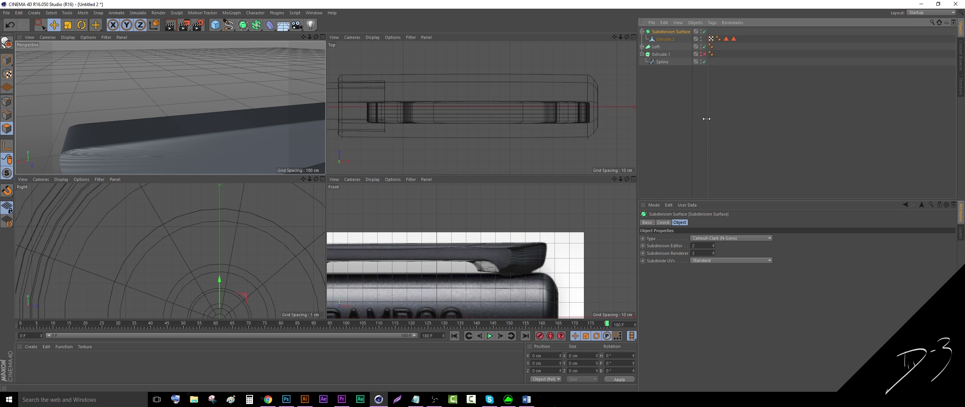
click(742, 237)
click(744, 247)
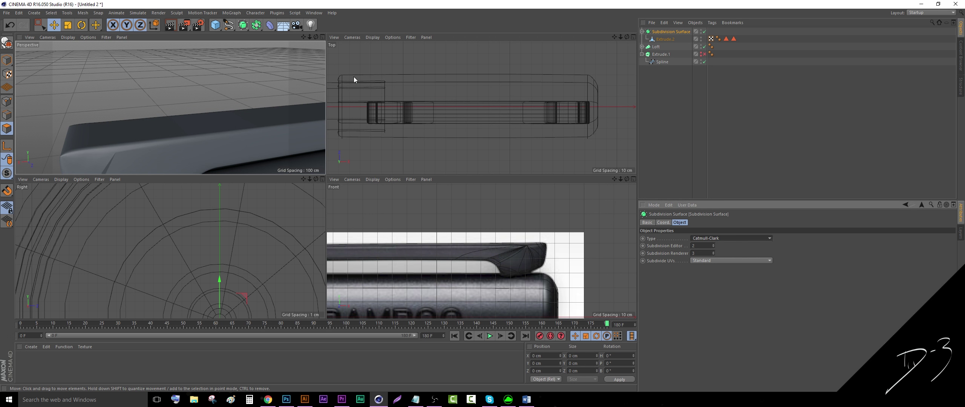
drag(303, 37, 241, 4)
click(323, 37)
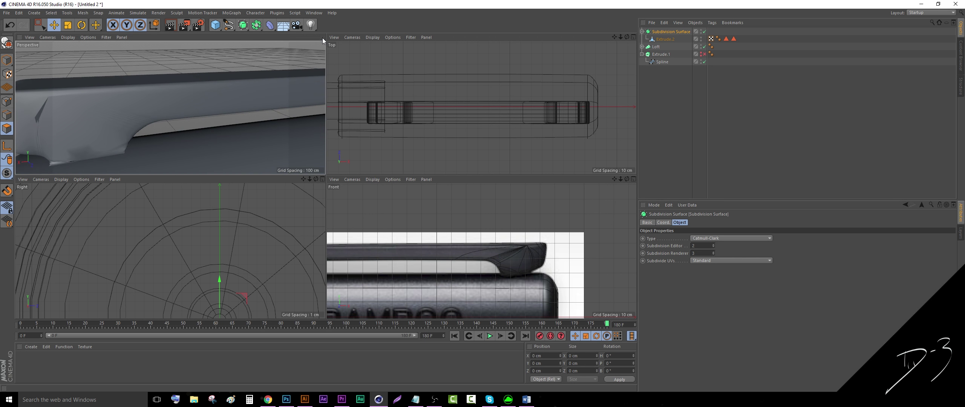
click(322, 38)
drag(621, 37, 658, 41)
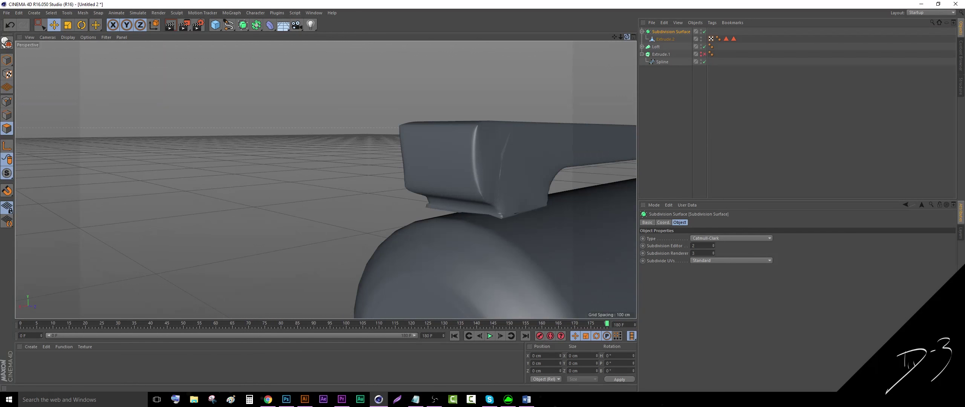
Take Extrude.2 out of the Subdivision Surface and place it at the end of the object hierarchy.
click(658, 40)
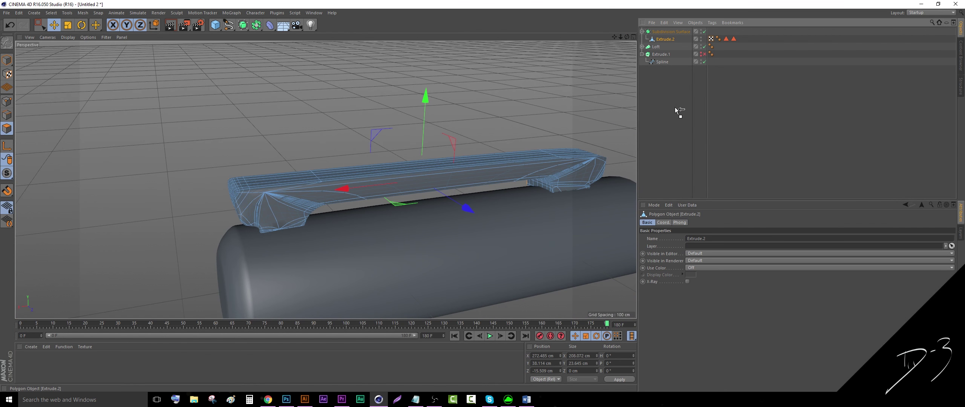
drag(677, 111, 678, 111)
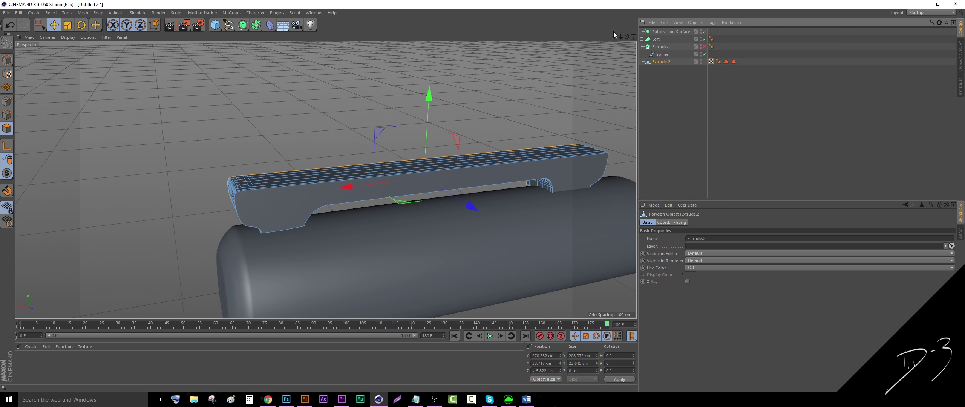
mouse_move(628, 38)
mouse_down()
mouse_move(662, 40)
mouse_move(640, 41)
mouse_up()
click(634, 37)
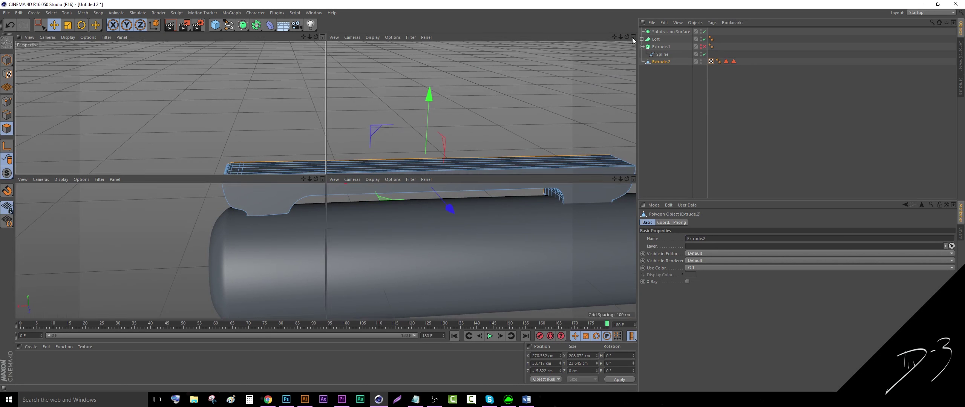
Try to cut crosswise lines through the end of the clip with the Knife in the Top view while in polygon mode.
scroll(364, 91, up, 3)
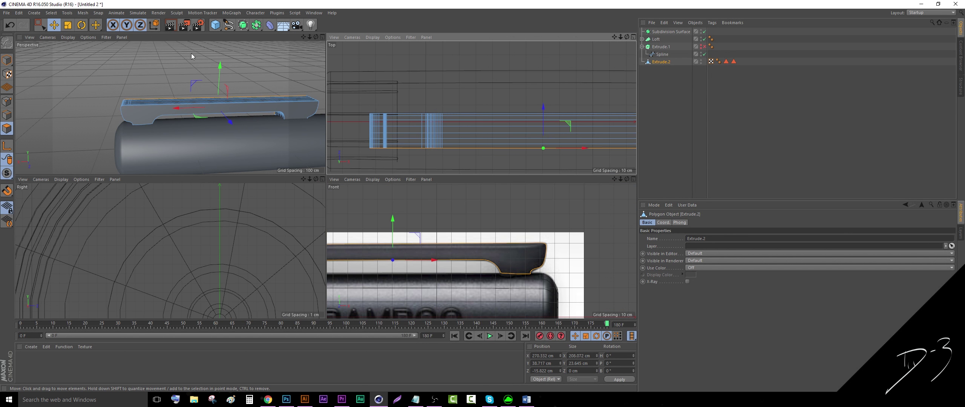
drag(96, 25, 132, 77)
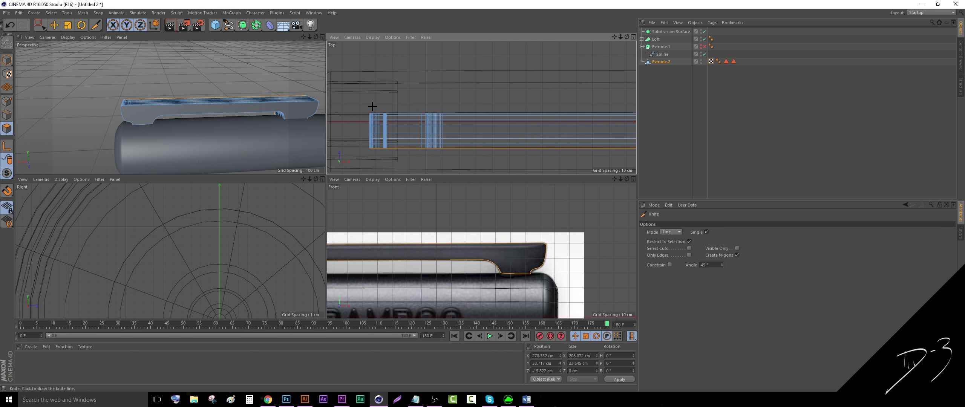
click(391, 105)
click(390, 160)
click(400, 105)
click(402, 160)
click(420, 101)
click(424, 152)
click(427, 101)
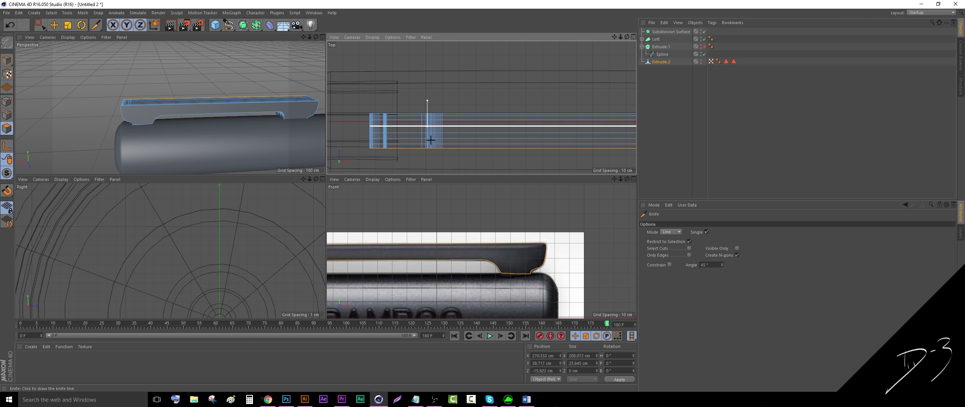
drag(430, 140, 429, 166)
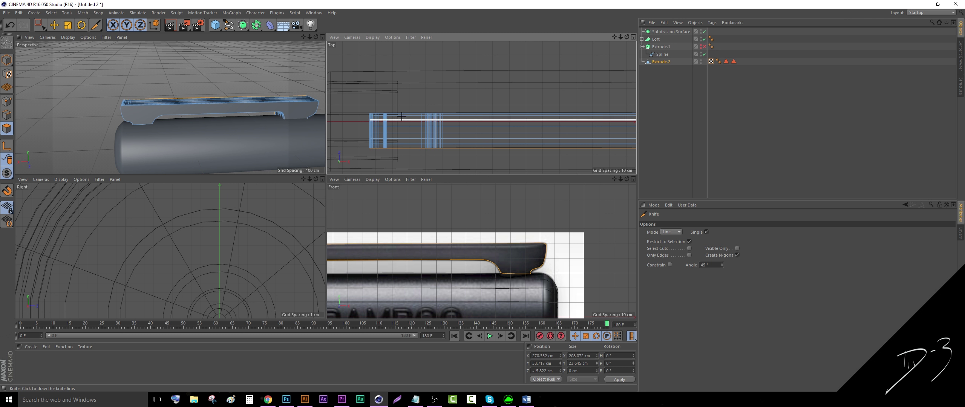
In point mode, knife a series of roughly evenly spaced crosswise cuts through Extrude.2 in the Top view, working from the clip's end toward its middle.
click(11, 103)
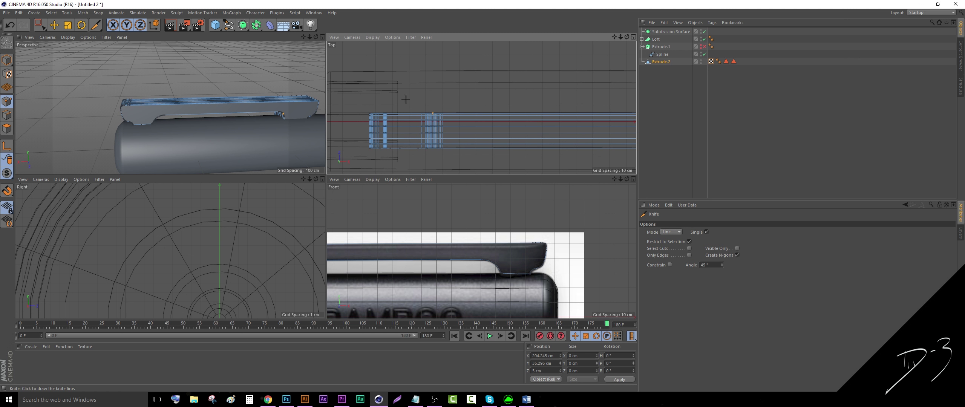
click(664, 63)
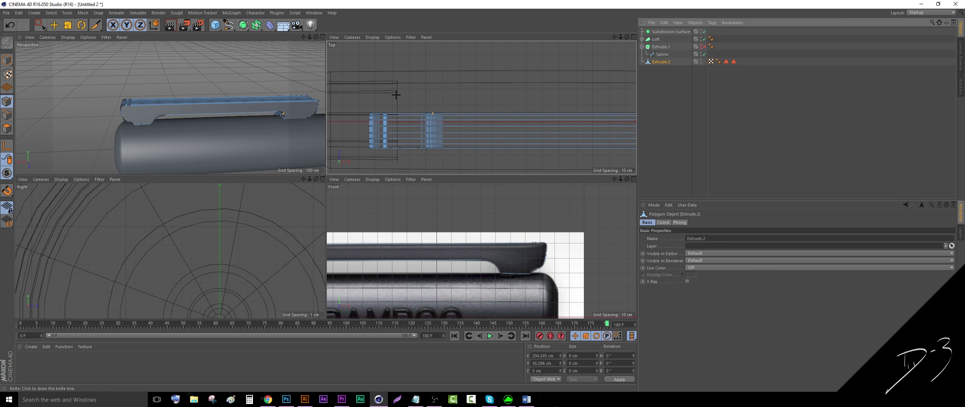
shift+drag(402, 97, 403, 180)
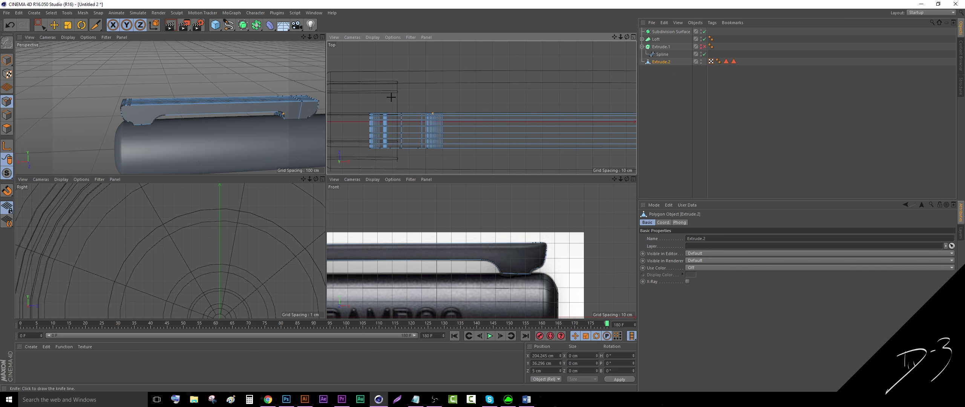
shift+drag(392, 96, 386, 159)
mouse_move(428, 102)
shift+mouse_down()
mouse_move(435, 143)
mouse_move(452, 164)
shift+mouse_up()
drag(454, 110, 461, 144)
drag(472, 90, 485, 167)
drag(492, 106, 524, 149)
drag(527, 107, 541, 165)
drag(543, 106, 562, 139)
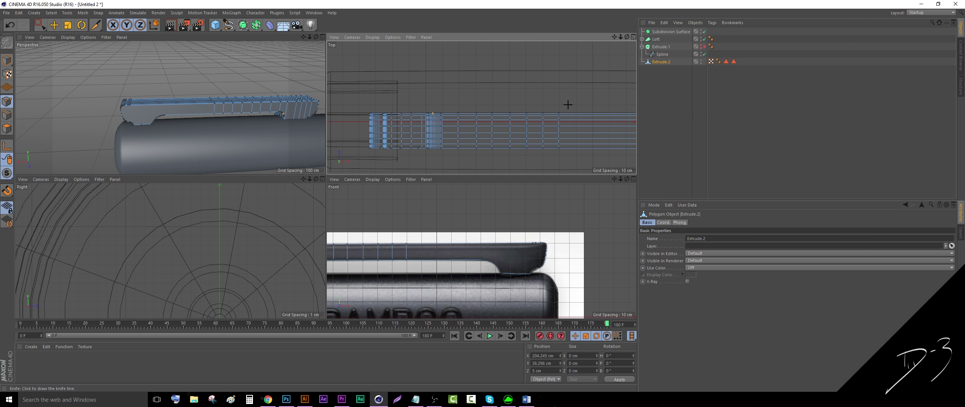
Add knife cuts across the clip mesh near both of its ends in the Top view.
drag(576, 107, 606, 154)
drag(610, 107, 631, 164)
drag(614, 37, 472, 41)
drag(513, 157, 513, 156)
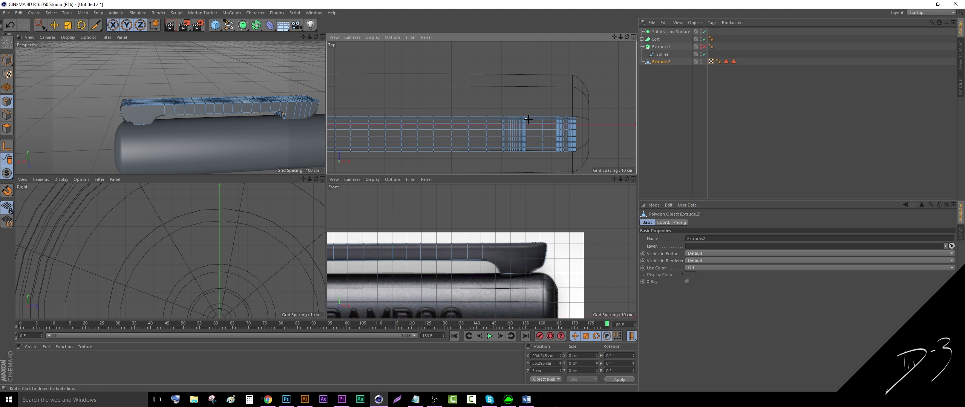
drag(522, 123, 522, 123)
drag(541, 155, 541, 155)
mouse_move(551, 107)
mouse_down()
mouse_move(559, 155)
mouse_move(573, 158)
mouse_up()
Place the Extrude.2 clip mesh under the Subdivision Surface and examine the smoothed end of the clip.
drag(661, 30, 661, 31)
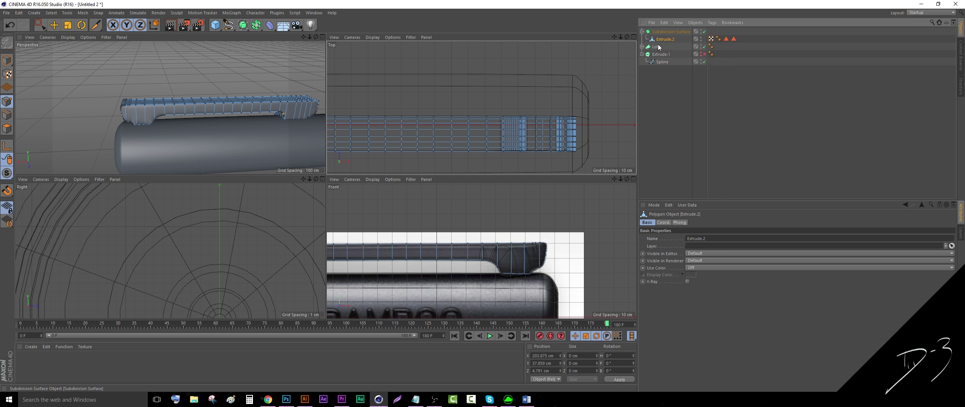
click(660, 113)
drag(317, 36, 368, 22)
Set the Subdivision Surface type to Catmull-Clark (N-Gons) with an editor subdivision of 3.
click(665, 32)
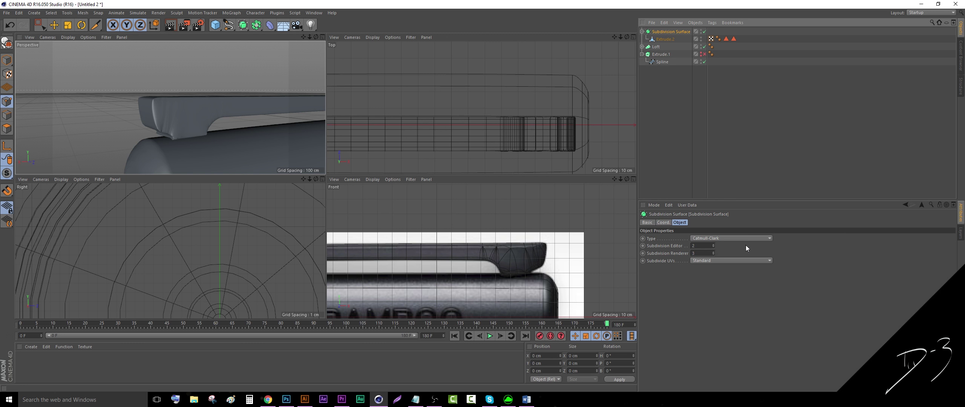
click(714, 247)
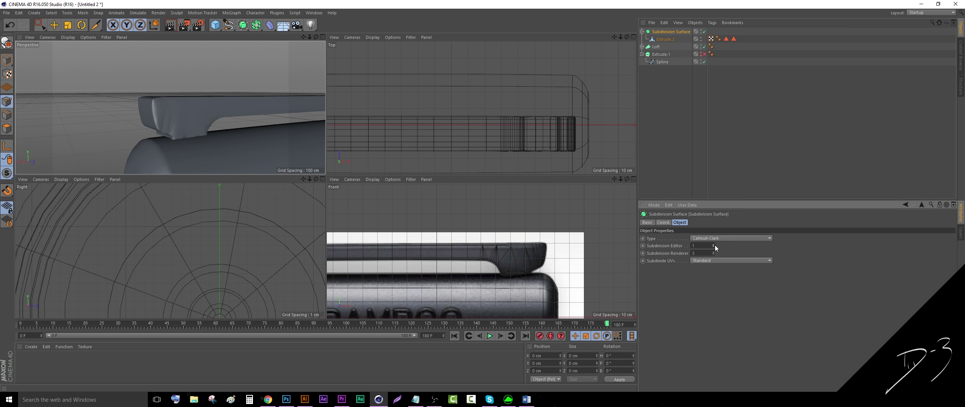
click(713, 245)
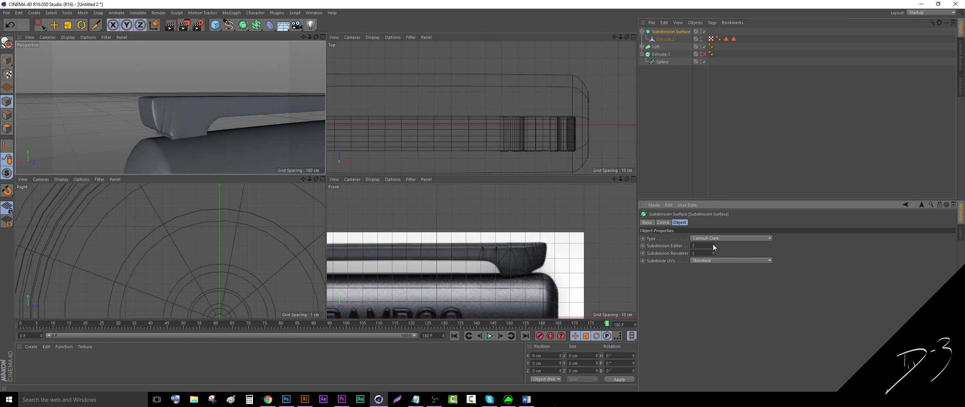
click(711, 239)
click(712, 246)
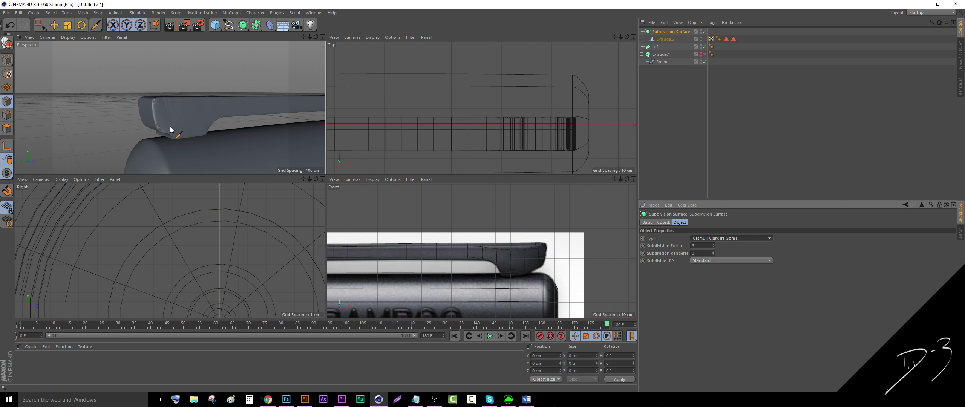
Lower the phong angle in Extrude.2's Phong tag and toggle its angle limit.
click(718, 38)
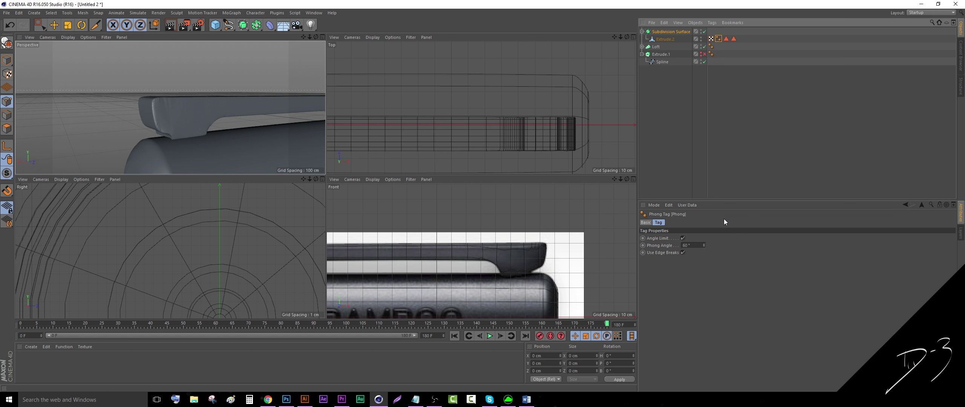
drag(703, 246, 635, 243)
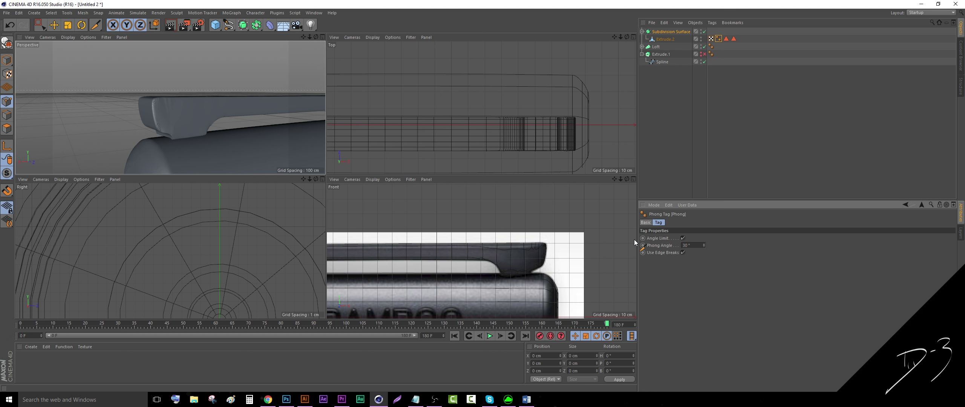
click(683, 238)
click(645, 96)
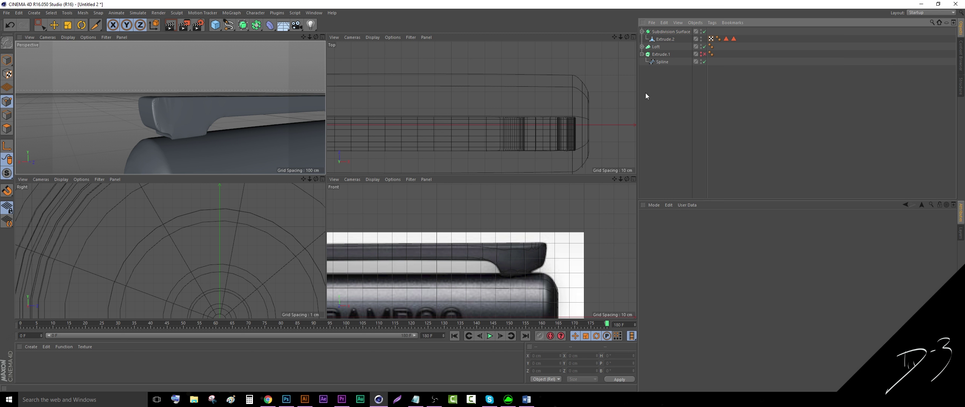
Add a Bevel deformer, nest it under Extrude.2 and take Extrude.2 out of the Subdivision Surface.
mouse_move(316, 37)
mouse_down()
mouse_move(277, 49)
mouse_move(320, 40)
mouse_move(158, 8)
mouse_move(221, 45)
mouse_move(302, 37)
mouse_up()
drag(170, 107, 163, 73)
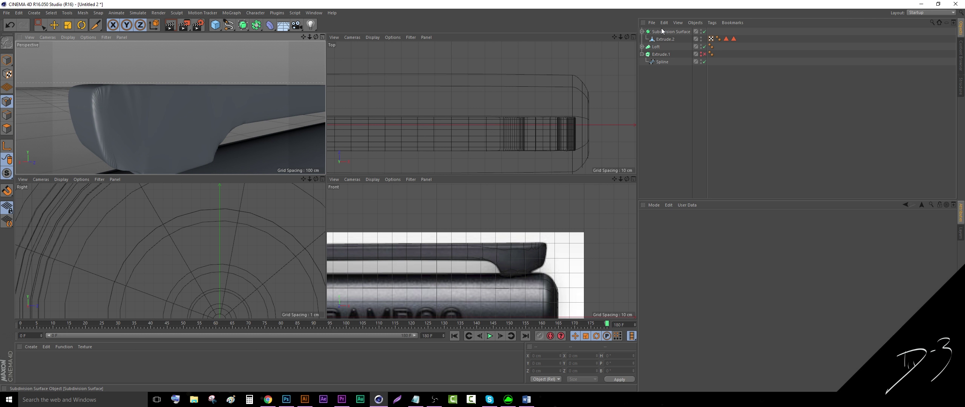
click(666, 39)
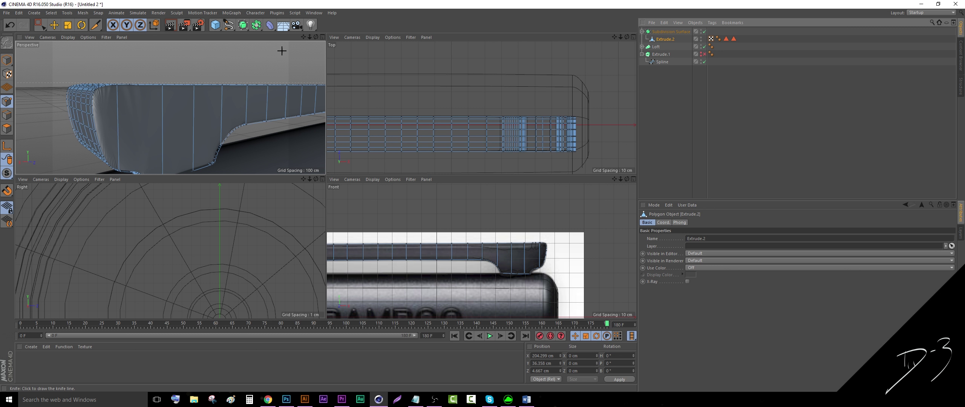
click(269, 25)
click(353, 130)
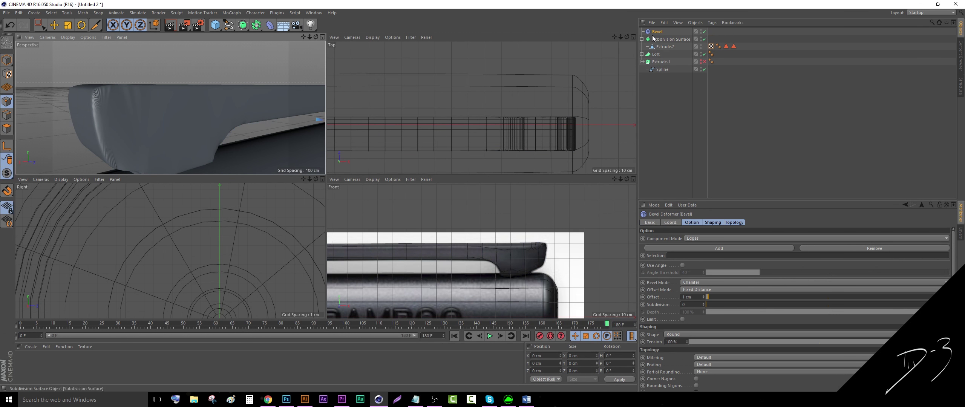
drag(665, 31, 667, 111)
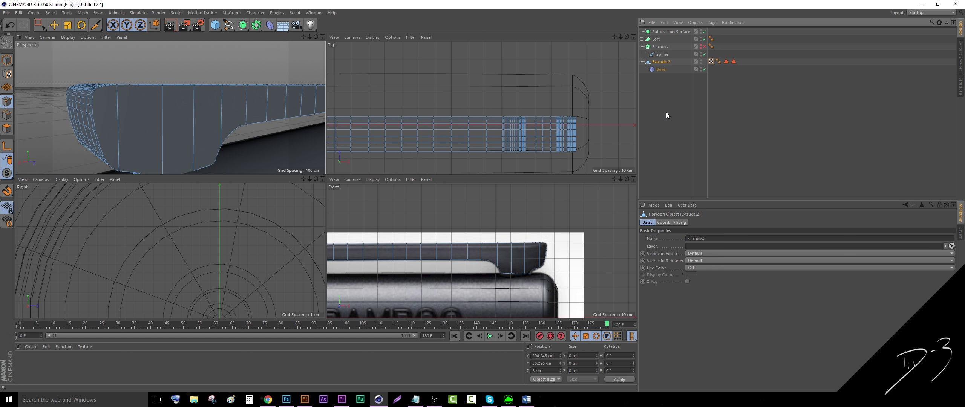
click(667, 113)
click(663, 70)
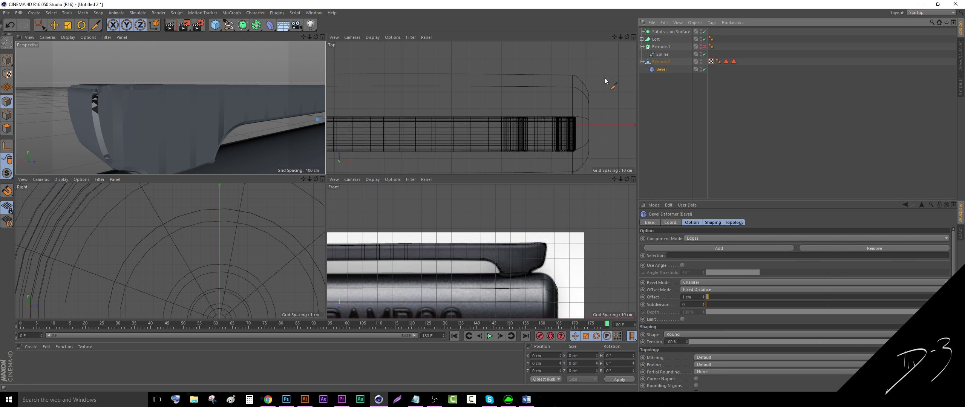
drag(316, 37, 257, 41)
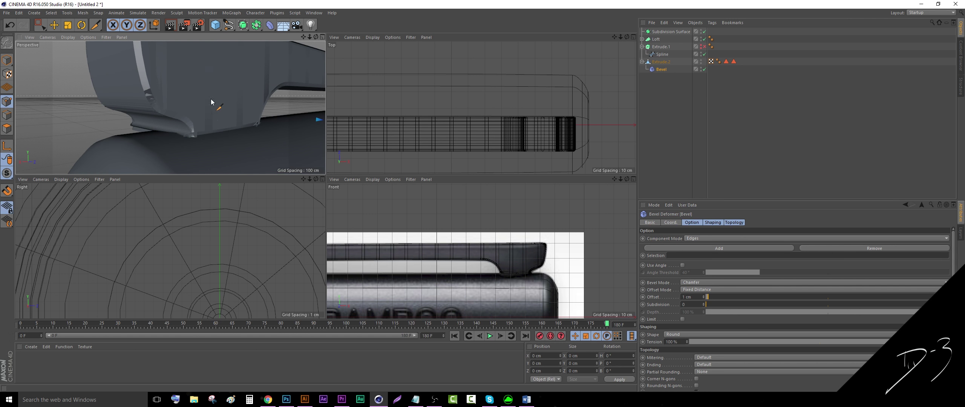
Take the Bevel deformer out of Extrude.2 and delete all of Extrude.2's tags.
drag(657, 71, 664, 83)
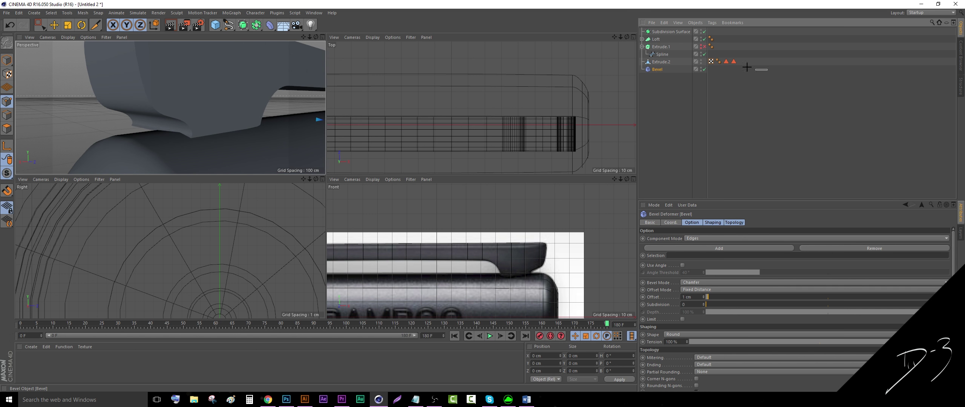
drag(747, 68, 716, 63)
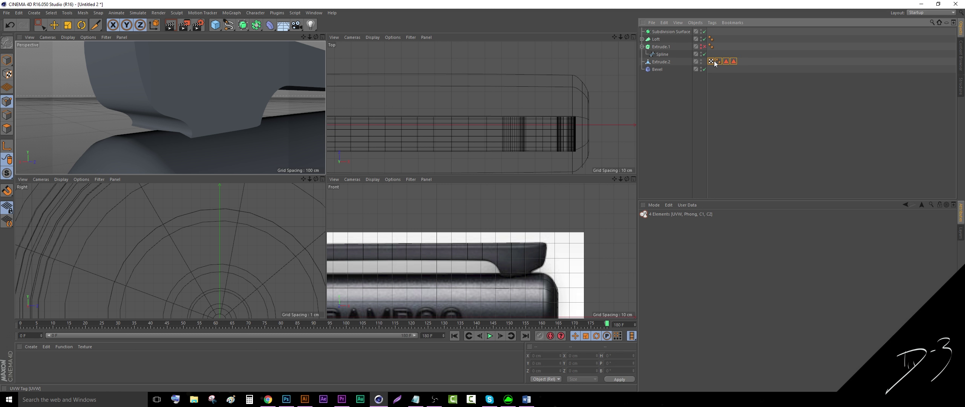
key(Delete)
Generate a new copy of the Extrude.2 mesh and delete one of the two, leaving a single clip mesh.
click(665, 62)
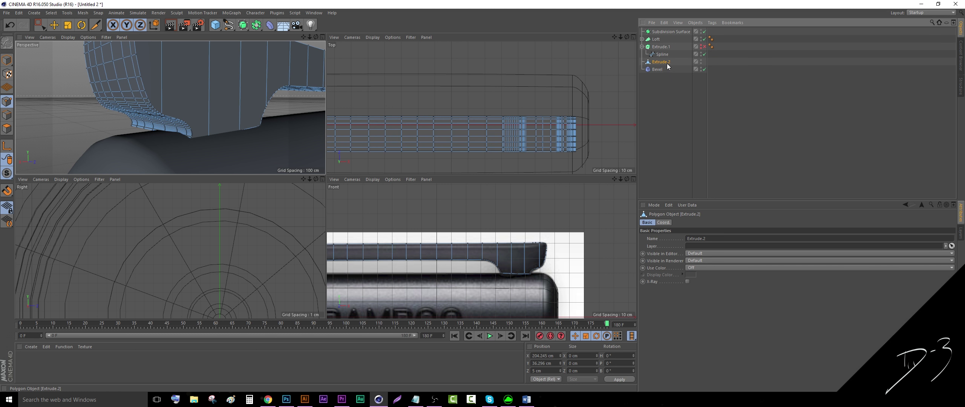
right_click(668, 66)
click(734, 221)
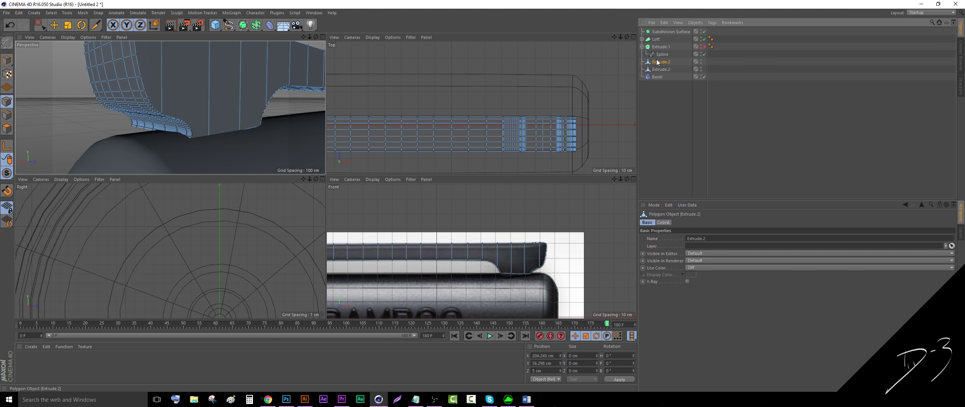
key(Delete)
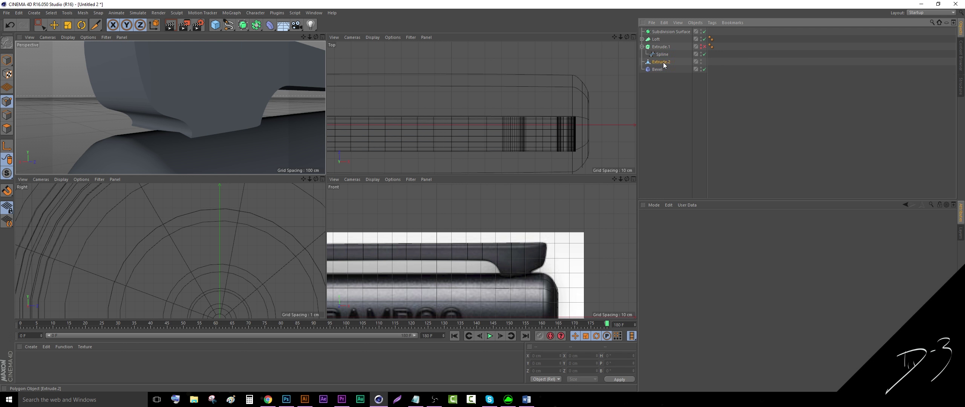
Nest the Bevel deformer under Extrude.2 again and enable its Use Angle option.
click(663, 63)
drag(658, 69, 661, 62)
click(675, 94)
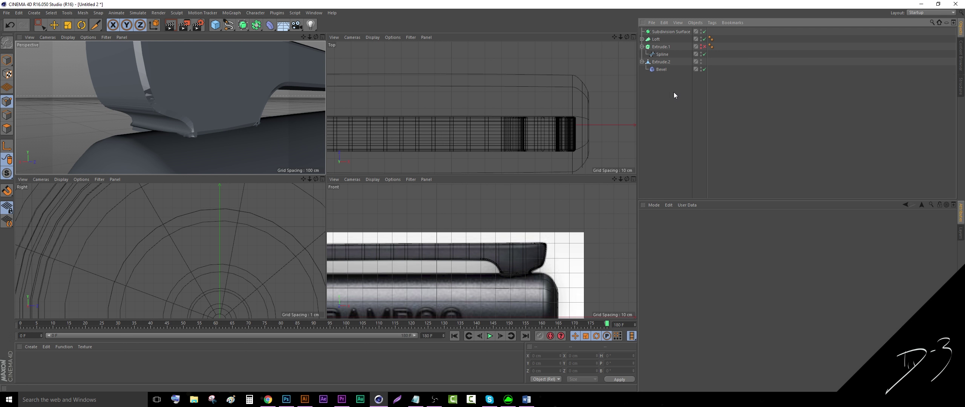
click(660, 70)
click(682, 265)
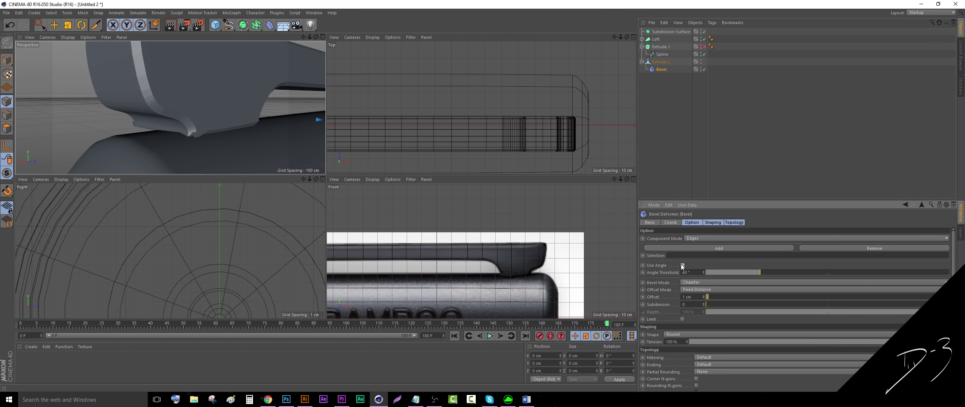
click(682, 265)
click(682, 265)
Try nesting the beveled Extrude.2 under the Subdivision Surface, and undo the hierarchy change.
drag(661, 61, 661, 30)
click(695, 109)
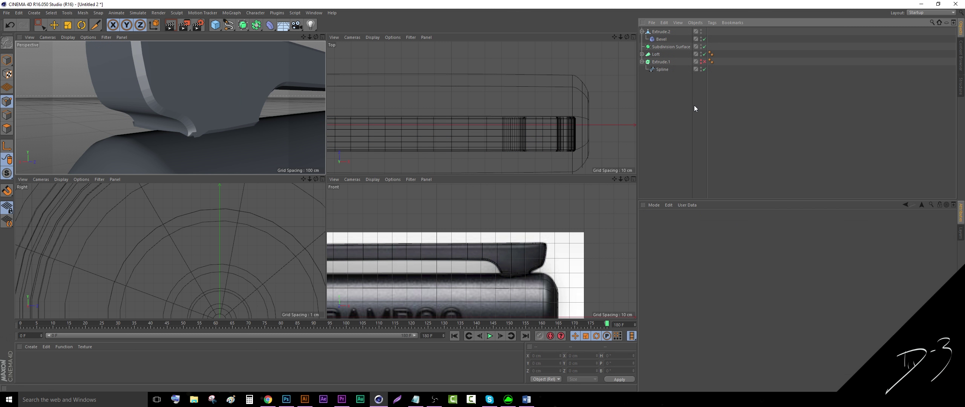
drag(663, 65, 672, 92)
drag(657, 31, 660, 46)
click(673, 109)
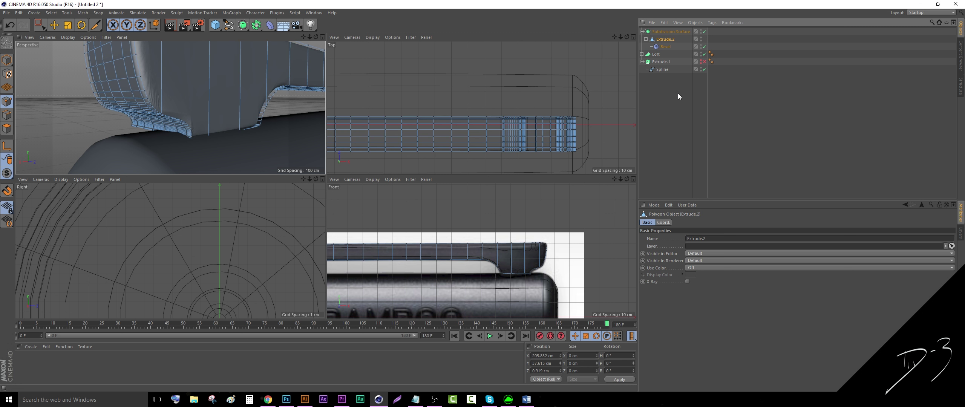
click(679, 98)
key(ctrl+z)
key(ctrl+z)
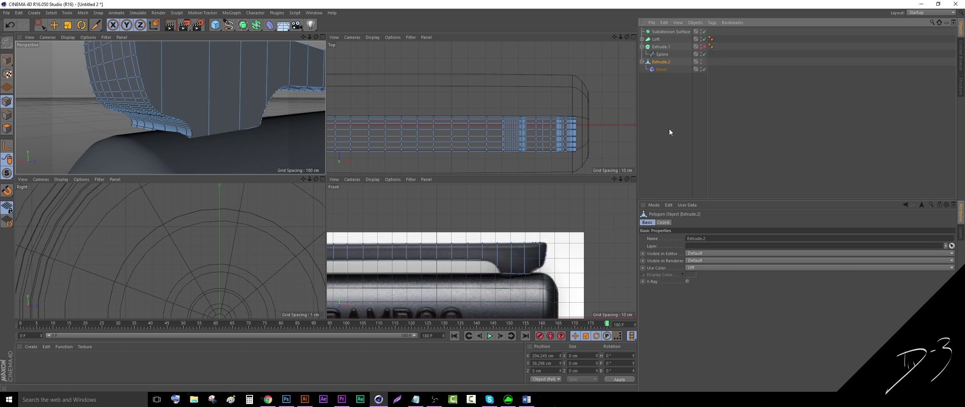
Round the clip's beveled edges by setting the Bevel deformer's subdivision to 5.
drag(311, 37, 287, 110)
scroll(140, 112, up, 3)
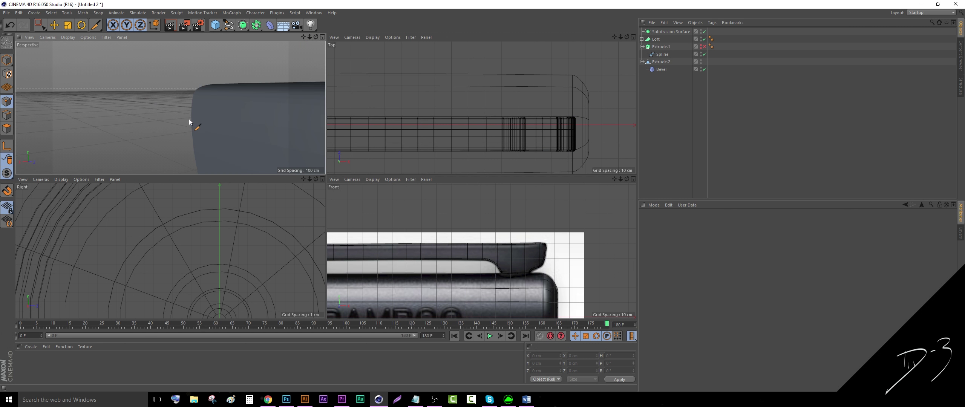
scroll(203, 116, down, 2)
click(661, 69)
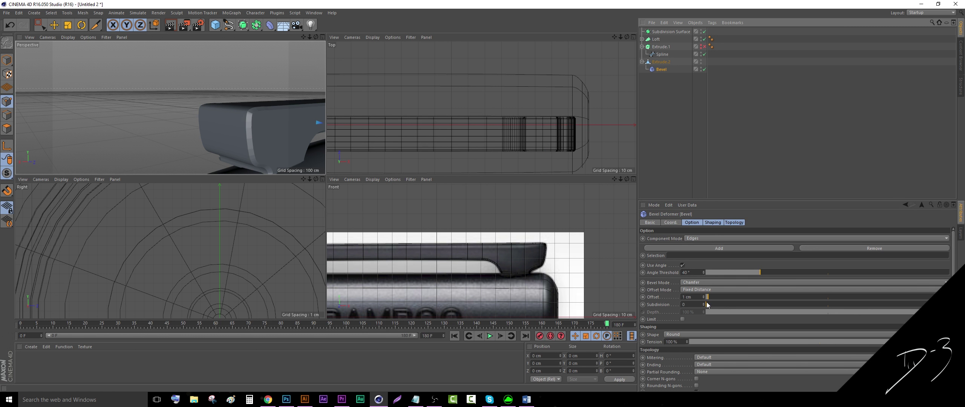
drag(708, 305, 730, 306)
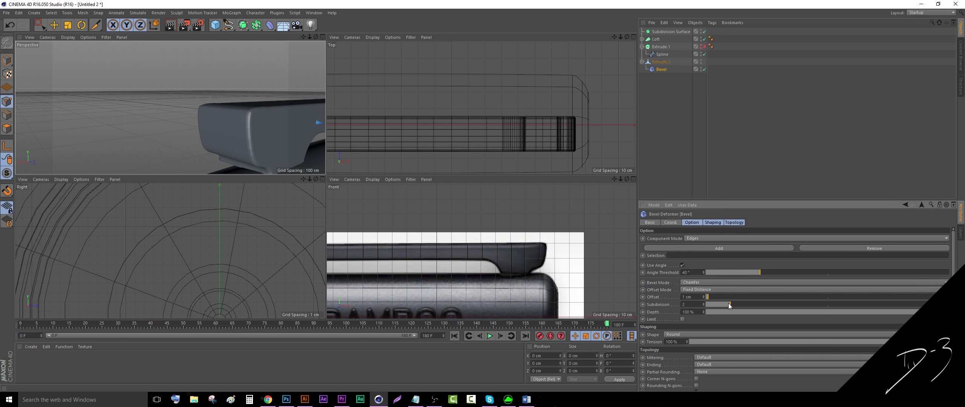
click(704, 303)
click(704, 303)
click(703, 303)
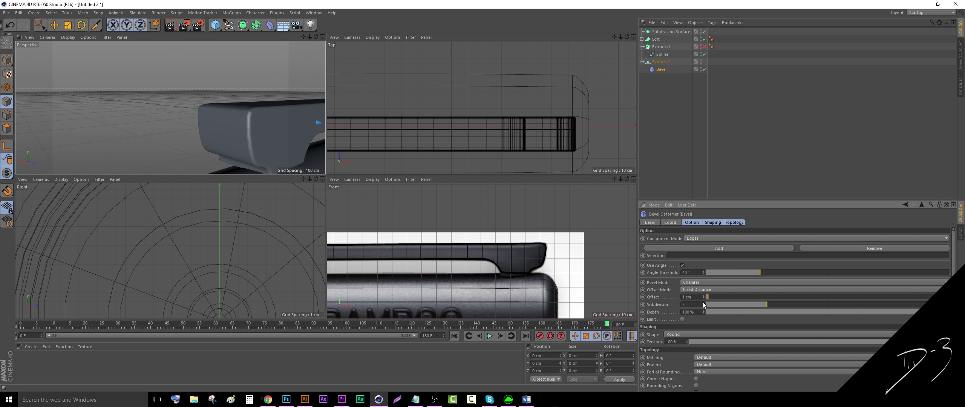
drag(704, 298, 708, 298)
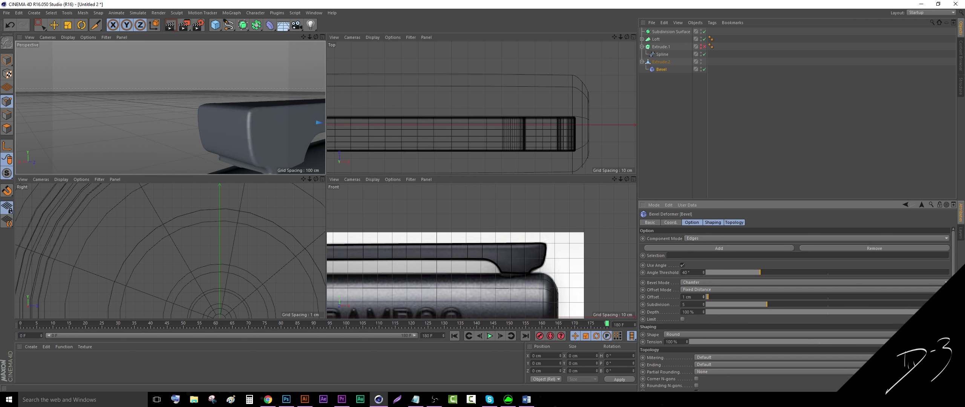
click(681, 119)
Move Extrude.2 along Z to about 9.55 cm so the clip sits centred on the pen body.
drag(316, 36, 317, 36)
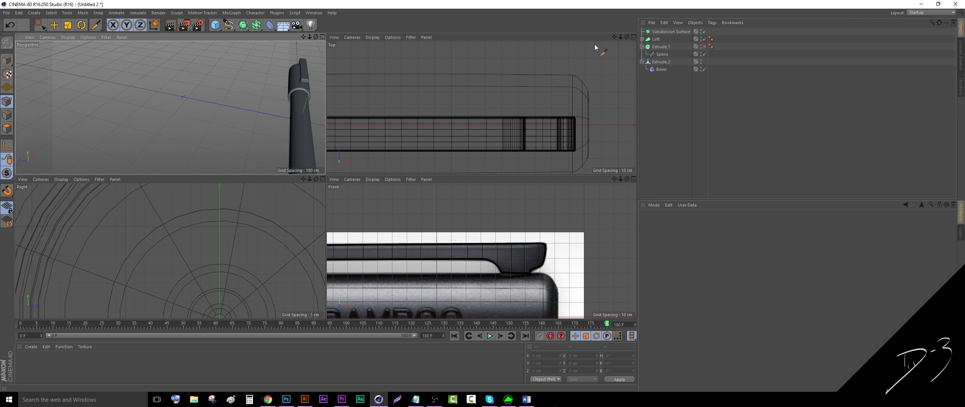
click(659, 62)
drag(620, 36, 500, 62)
click(7, 65)
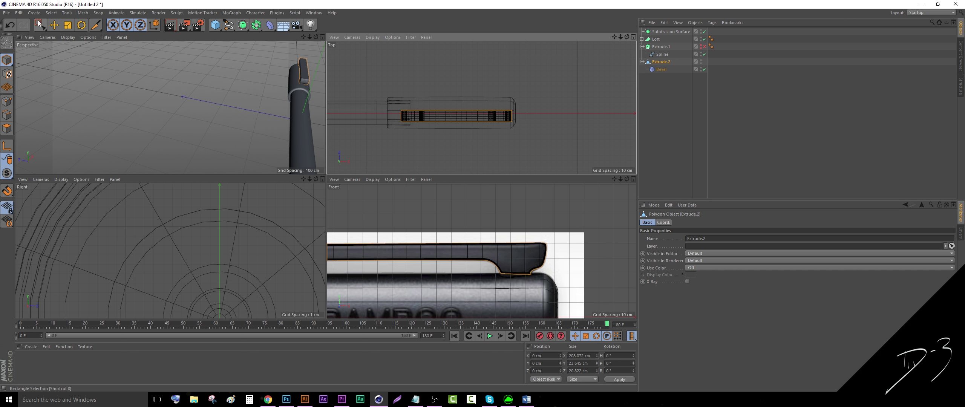
click(54, 24)
drag(284, 118, 280, 112)
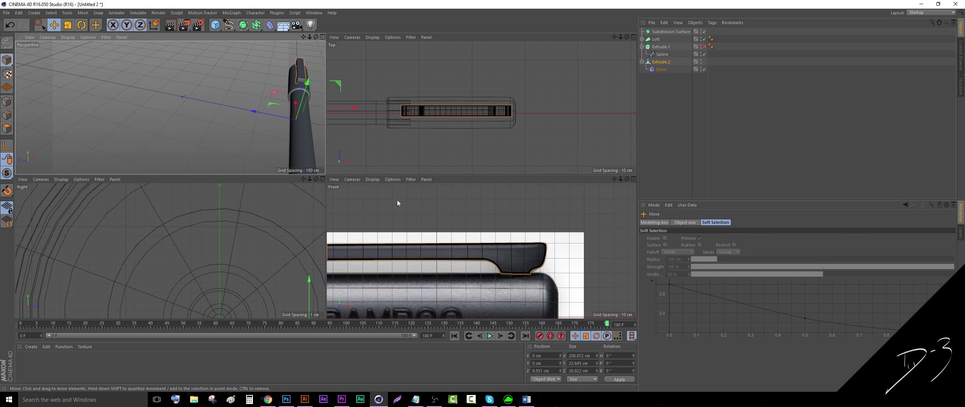
scroll(416, 255, down, 3)
scroll(370, 250, up, 3)
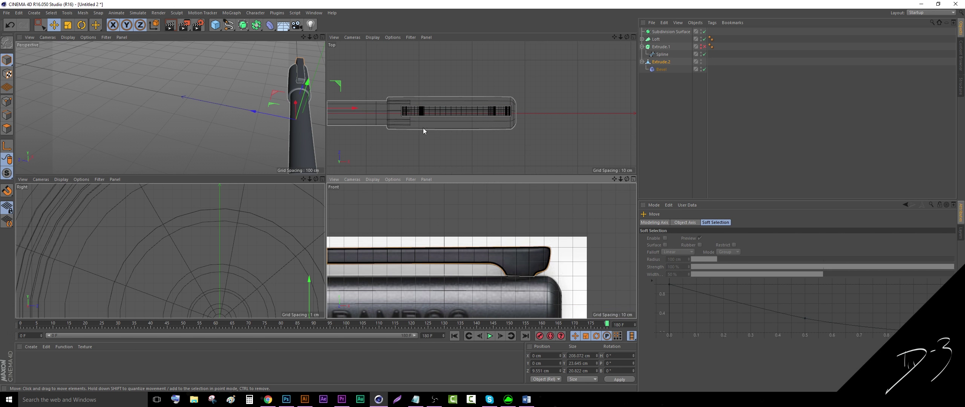
drag(309, 179, 302, 181)
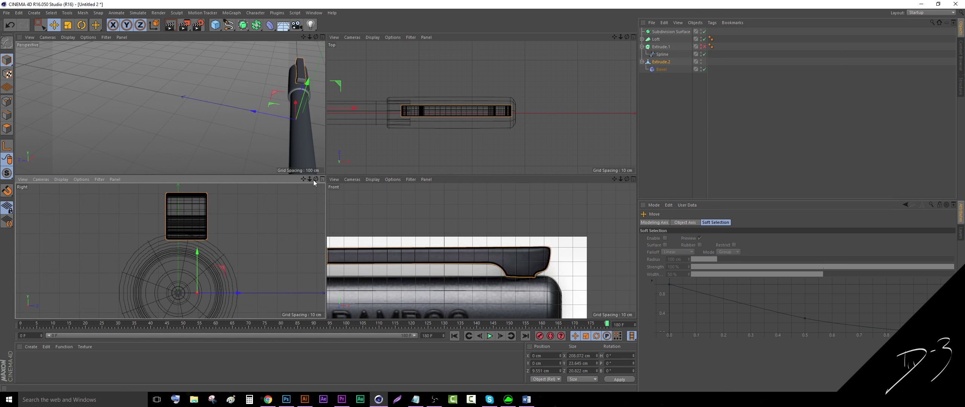
Move Extrude.2 along Z to about 5.37 cm and frame the whole pen in an enlarged perspective view.
drag(233, 295, 225, 298)
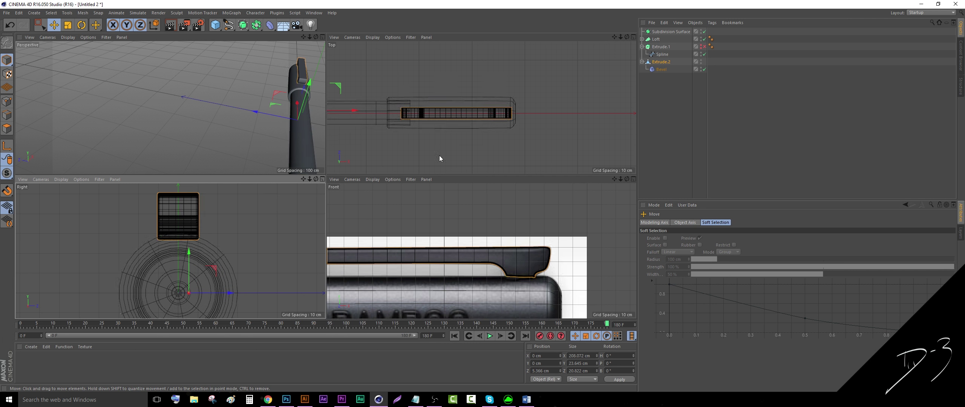
drag(316, 37, 308, 40)
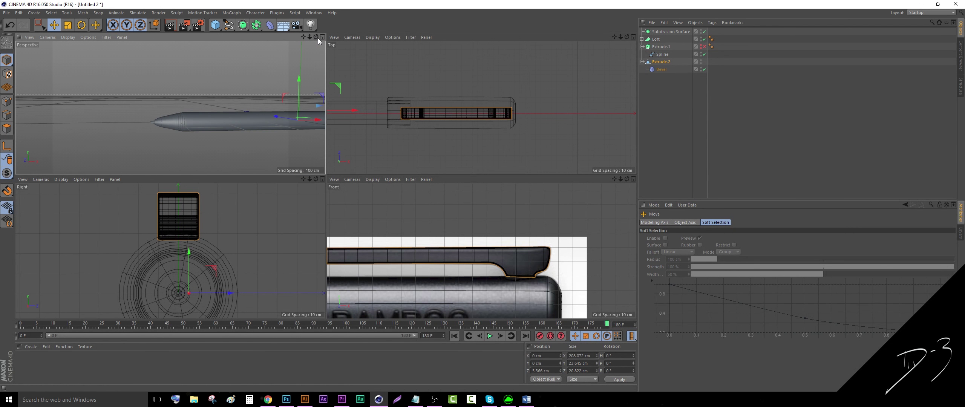
click(322, 37)
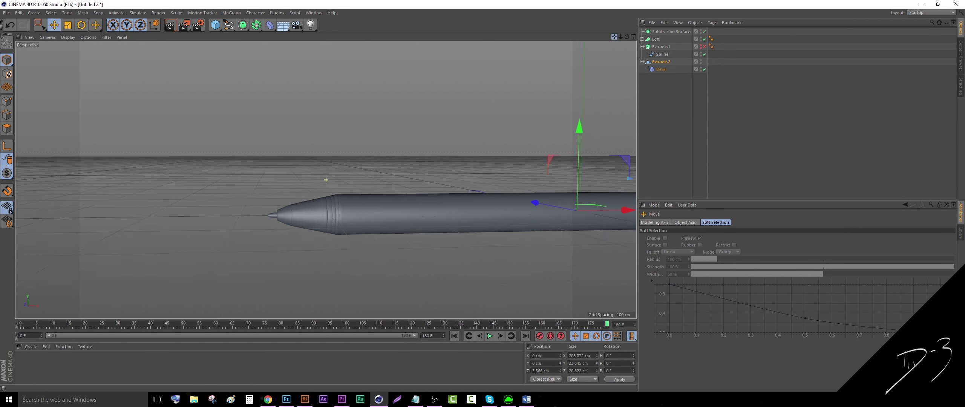
drag(614, 37, 620, 58)
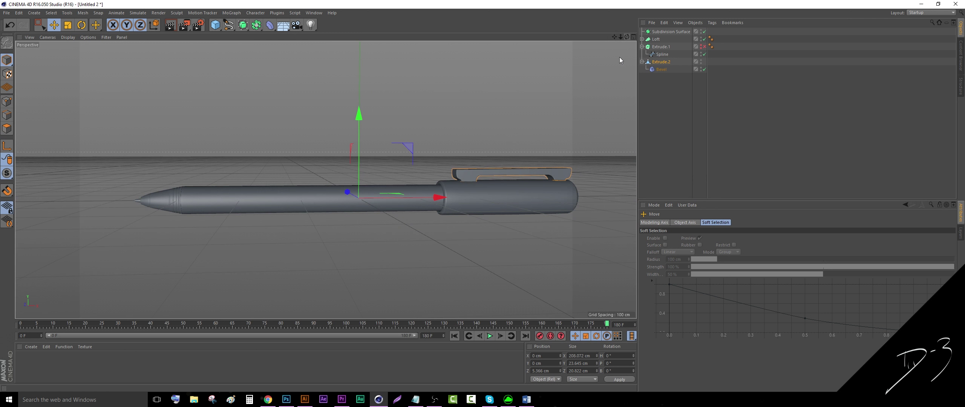
Deselect the clip and render a preview of the pen in the perspective view.
click(698, 128)
click(168, 22)
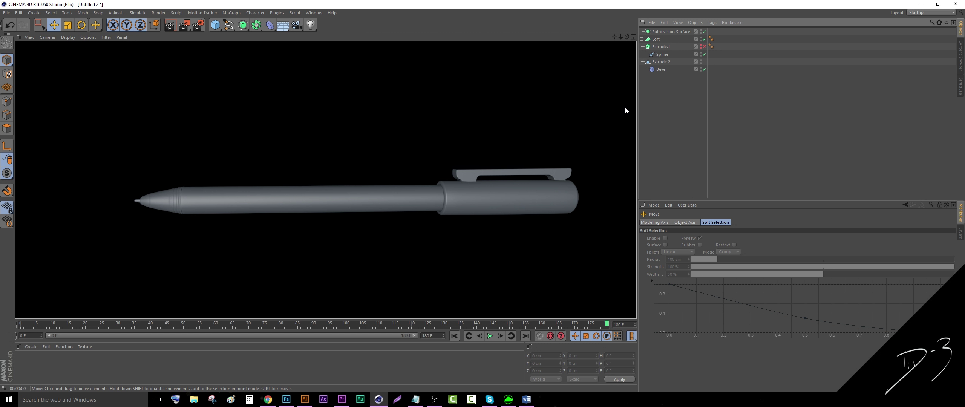
click(653, 107)
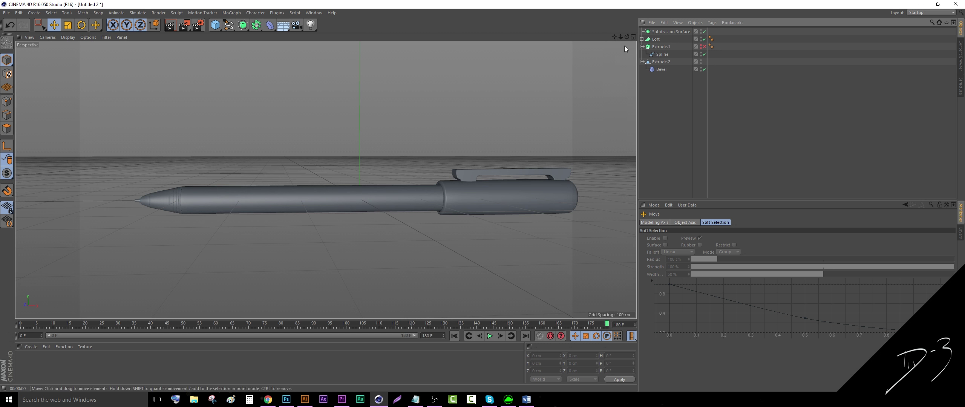
click(382, 401)
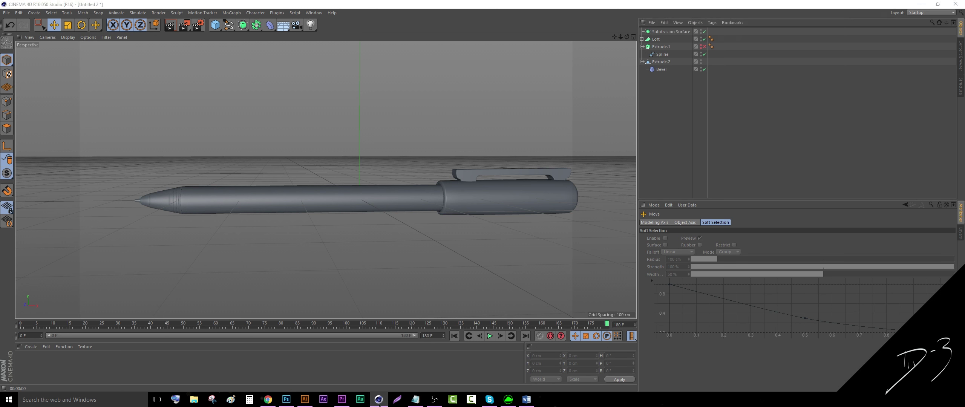
click(381, 401)
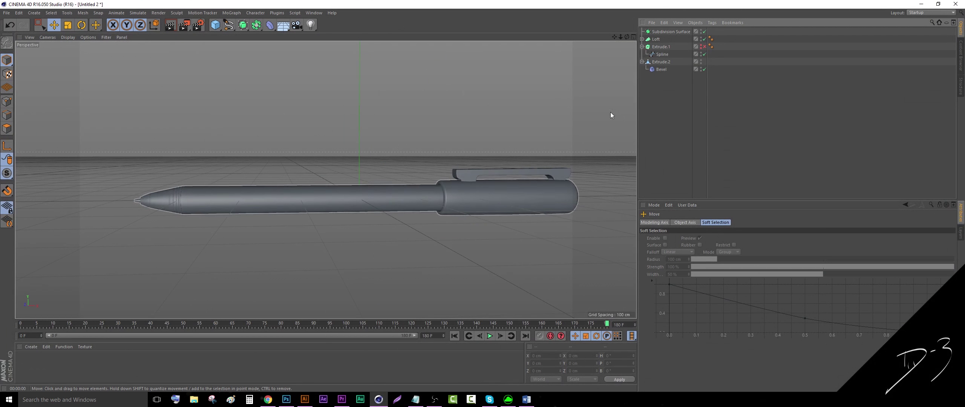
Restore the four-view layout and compare the model with the Bamboo Smart pen photo on the Wacom website.
click(633, 37)
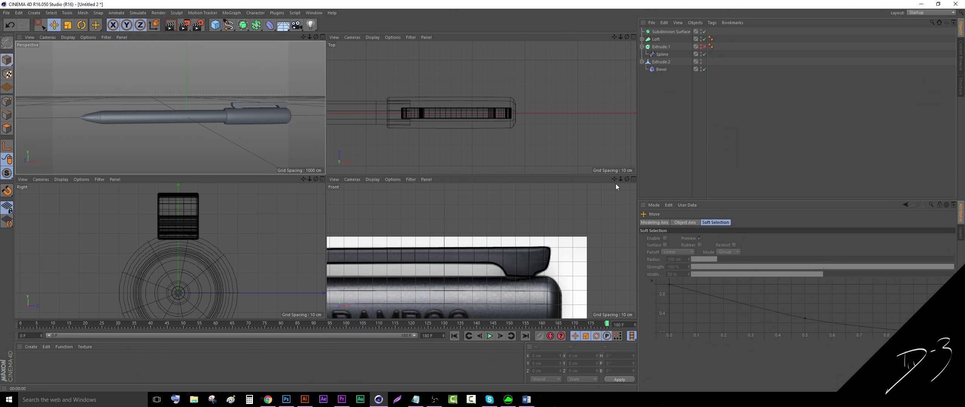
drag(621, 179, 618, 182)
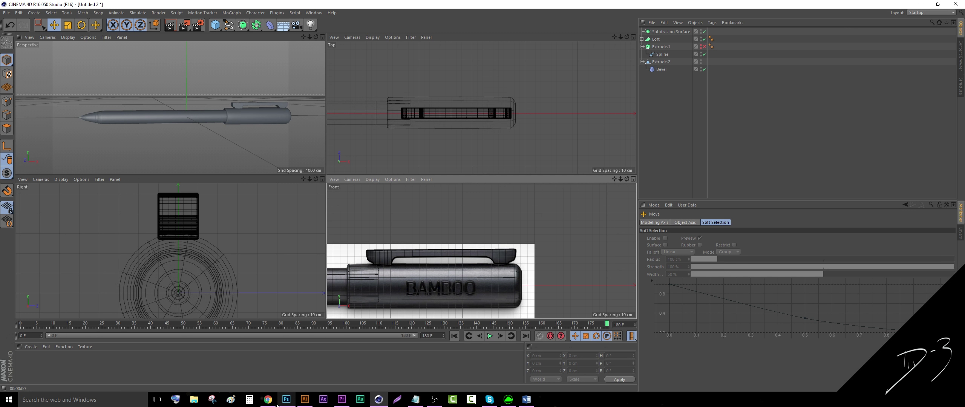
mouse_move(269, 401)
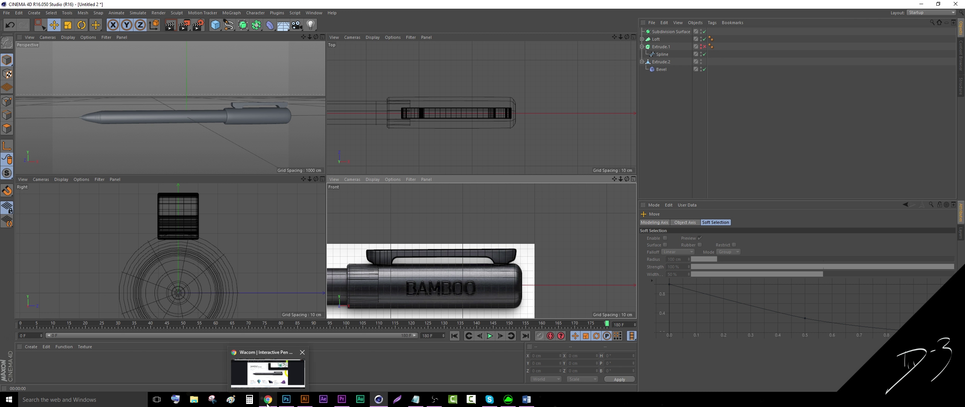
click(277, 379)
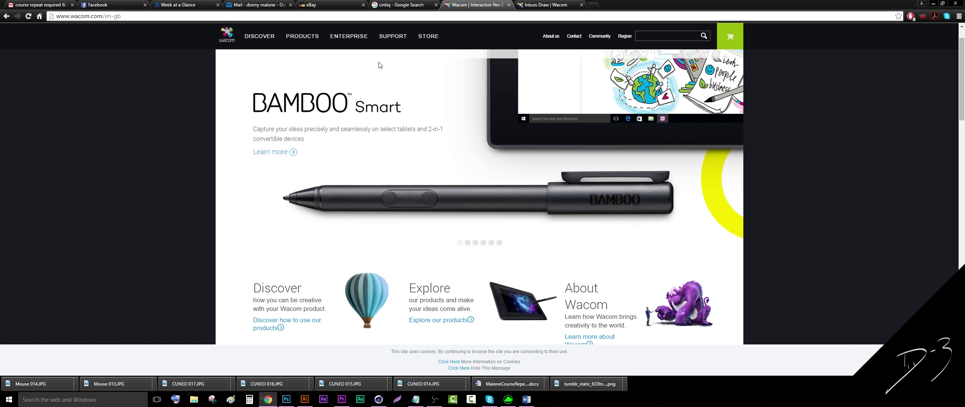
click(379, 400)
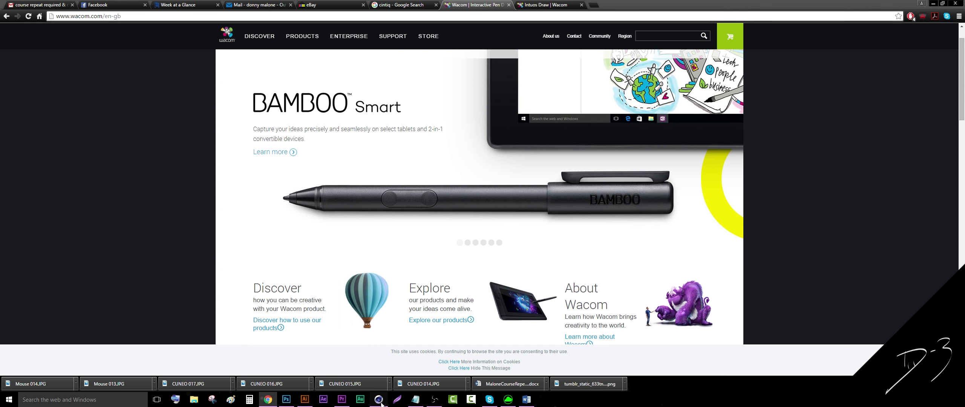
Add a Tube primitive with its orientation set to +Z for the outline around the pen's side buttons.
drag(615, 182, 437, 249)
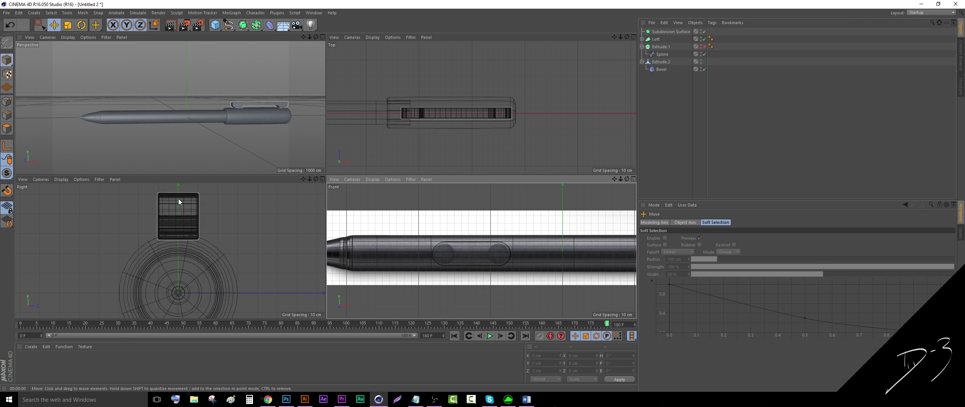
click(214, 25)
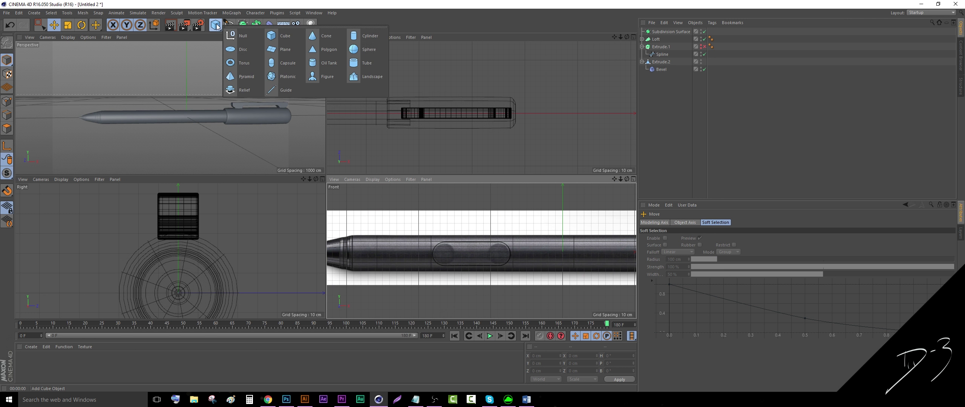
click(373, 66)
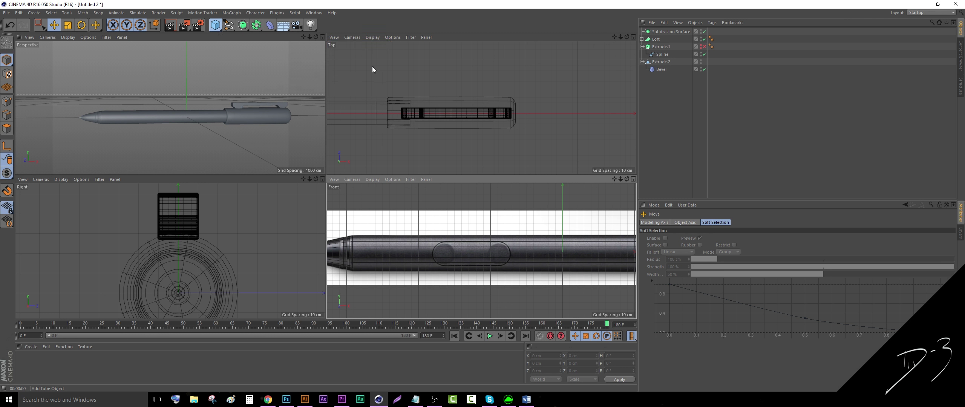
click(708, 285)
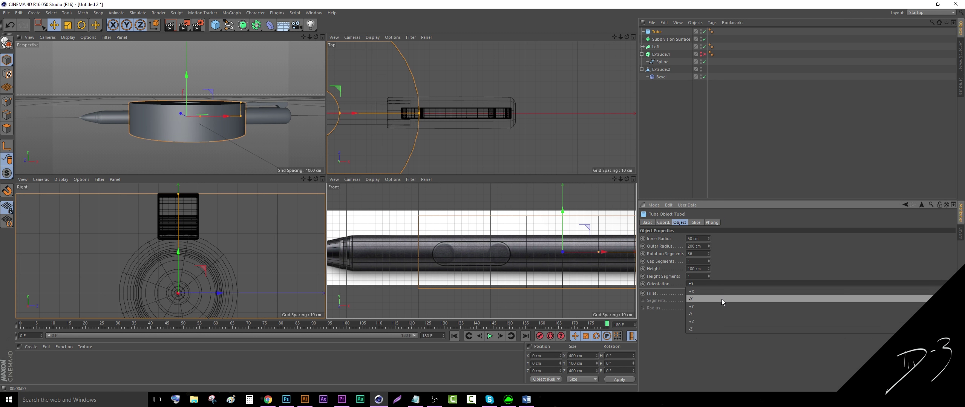
click(719, 299)
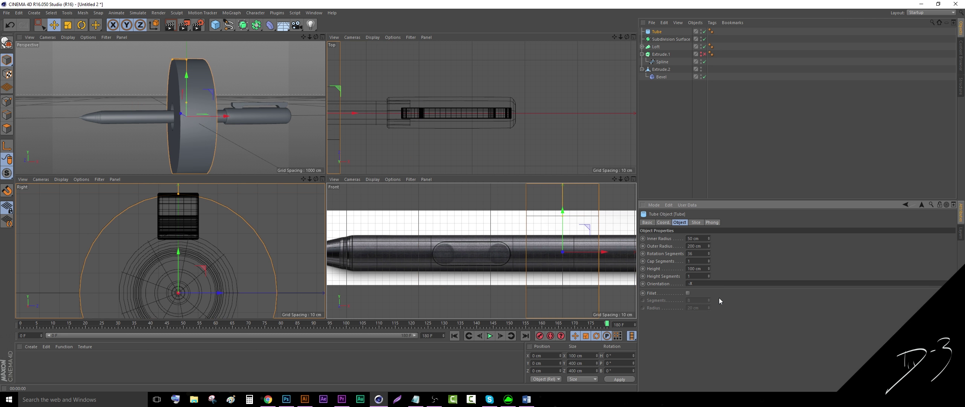
click(721, 282)
click(715, 321)
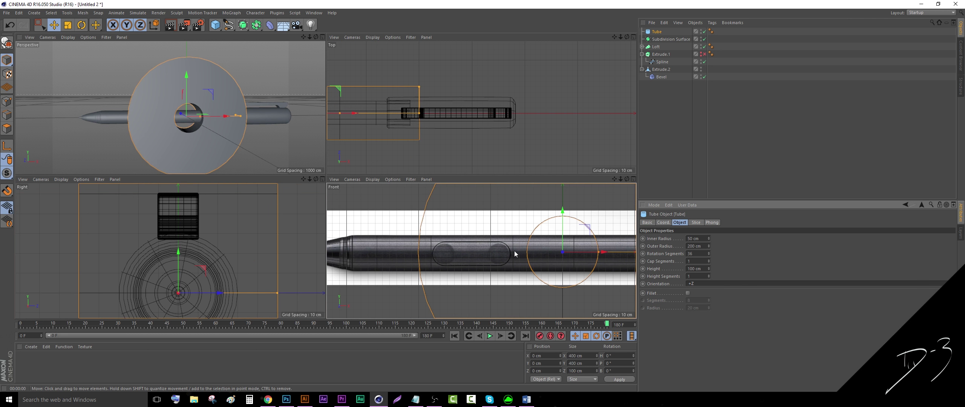
Move the tube along X to about -89.5 cm over the side button nearer the cap, and set its inner radius to 15 cm.
drag(584, 252, 519, 252)
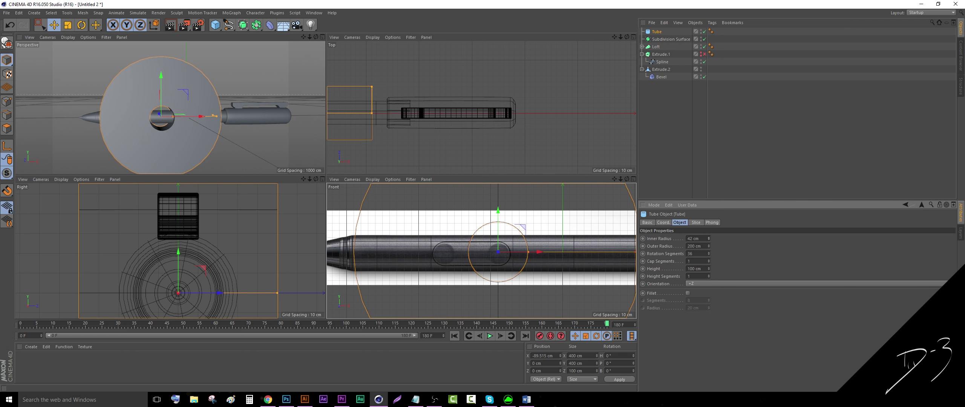
drag(709, 239, 708, 252)
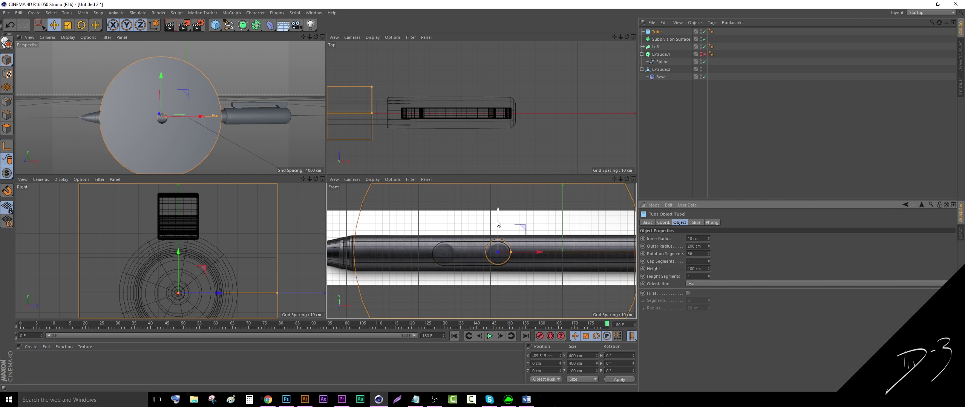
drag(709, 241, 708, 239)
scroll(507, 264, up, 5)
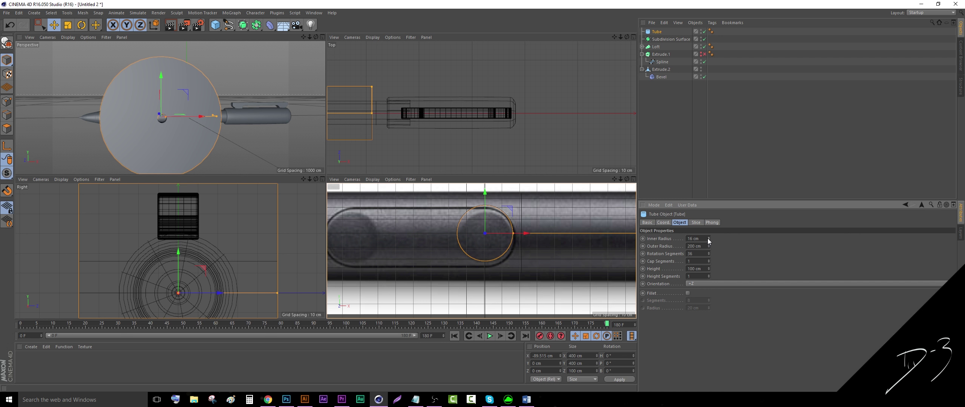
click(708, 240)
Set the tube's outer radius to 15.5 cm after trying 16 cm.
click(696, 245)
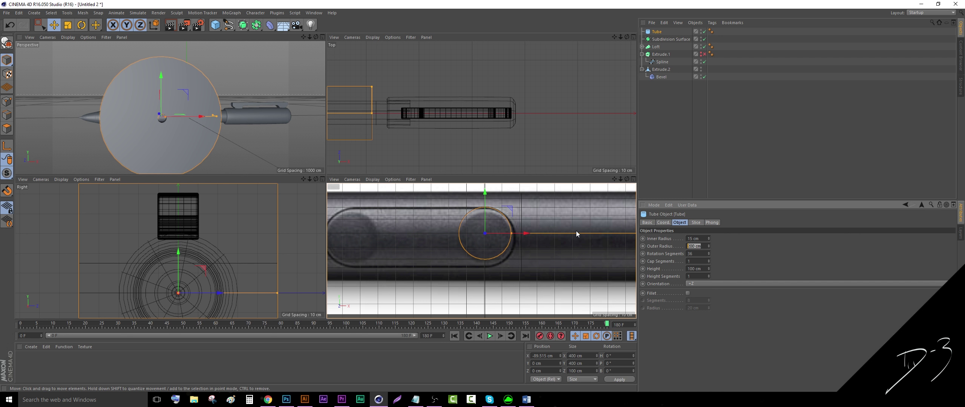
text(16)
key(Return)
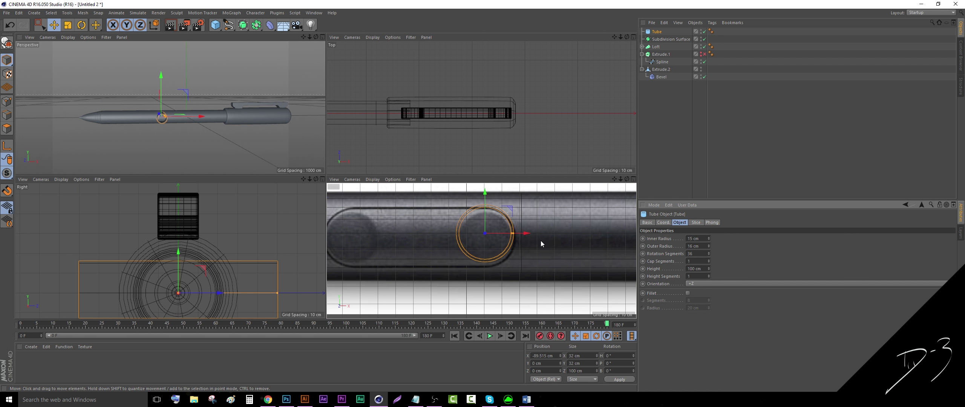
drag(683, 248, 595, 226)
text(15.5)
key(Return)
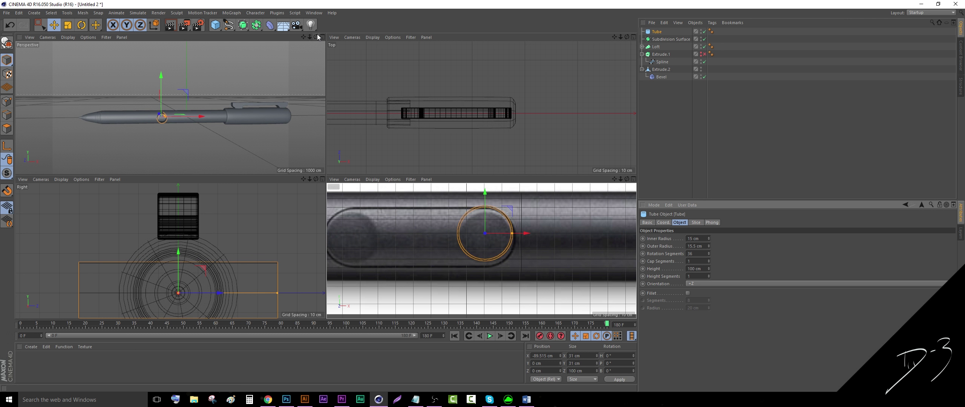
Make the tube editable, select all its edges and run Optimize on them.
mouse_move(316, 37)
mouse_down()
mouse_move(373, 49)
mouse_move(399, 37)
mouse_move(287, 49)
mouse_move(316, 37)
mouse_up()
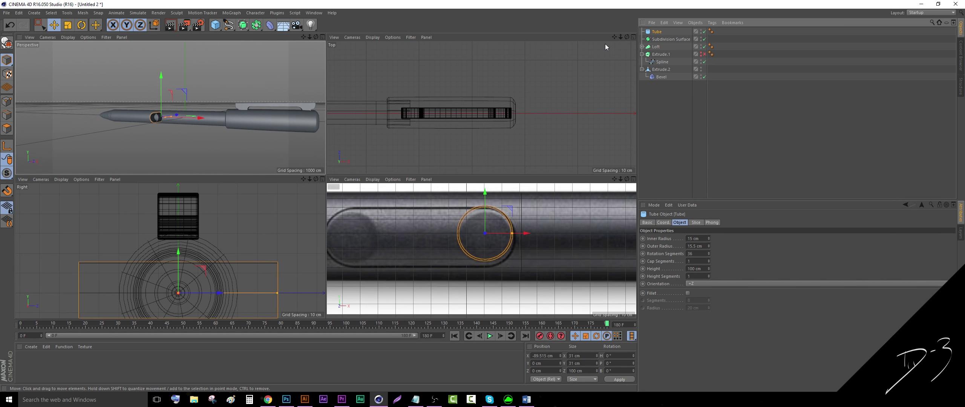
key(c)
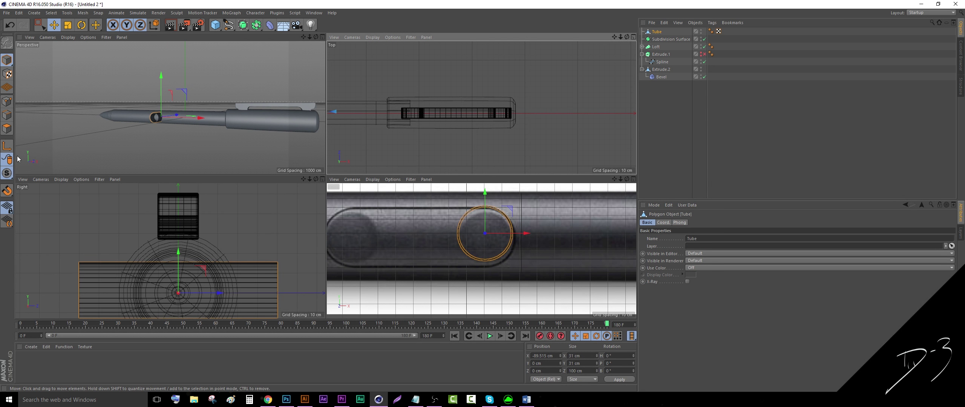
click(7, 114)
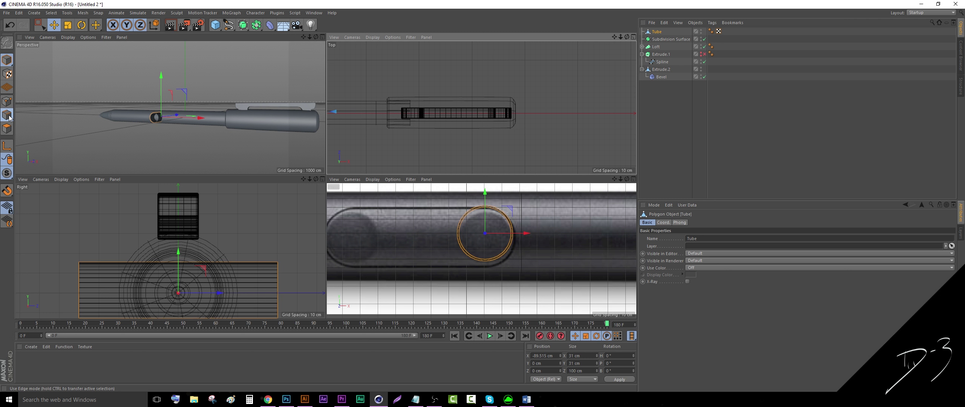
click(40, 25)
drag(96, 58, 193, 146)
right_click(192, 147)
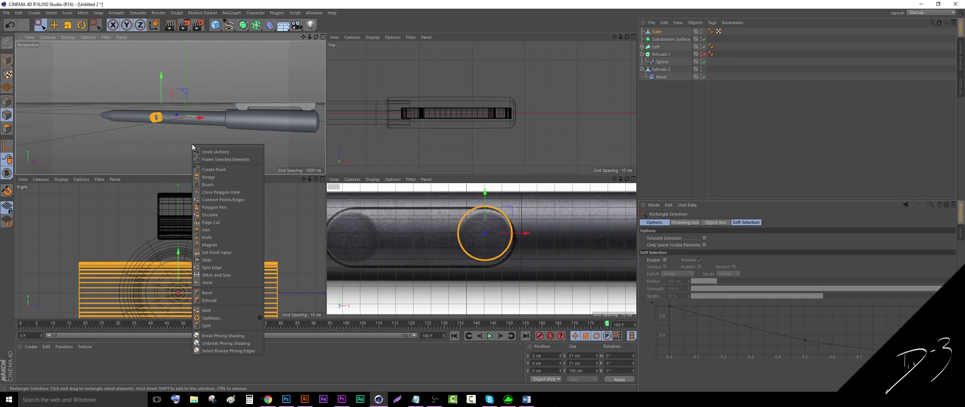
click(222, 319)
Move the tube's tip-side half of polygons along X to about -83.4 cm, stretching it into a slot around both buttons.
click(7, 129)
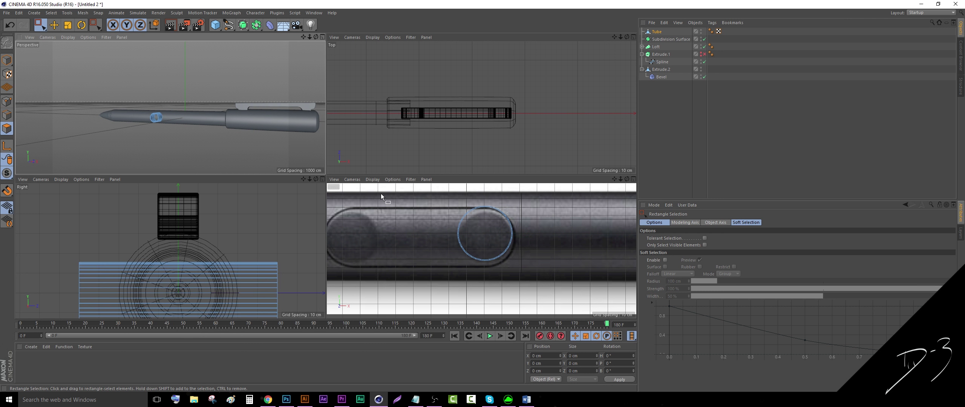
drag(431, 193, 484, 295)
drag(428, 193, 491, 296)
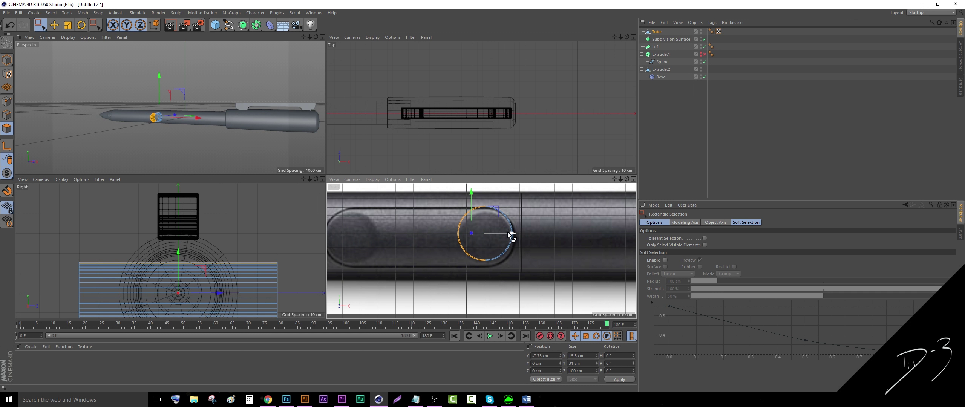
drag(518, 237, 379, 252)
Move the stretched tube as a whole object along Z to about -66.45 cm, out to one side of the pen body.
click(656, 32)
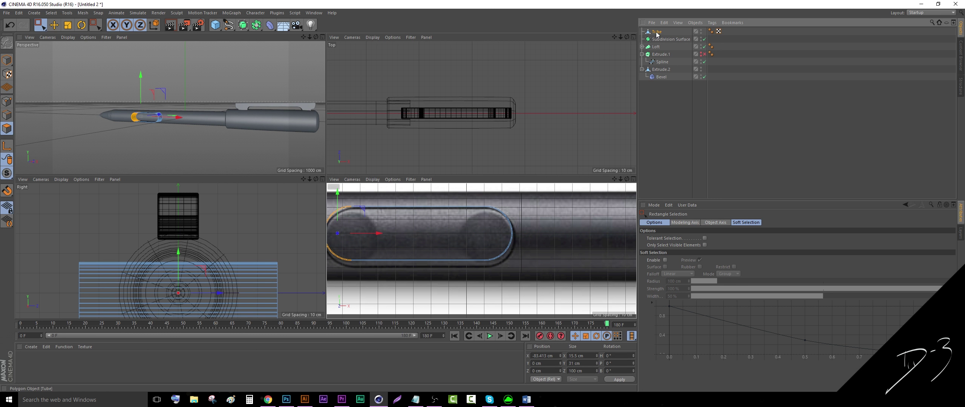
drag(316, 36, 384, 62)
click(6, 60)
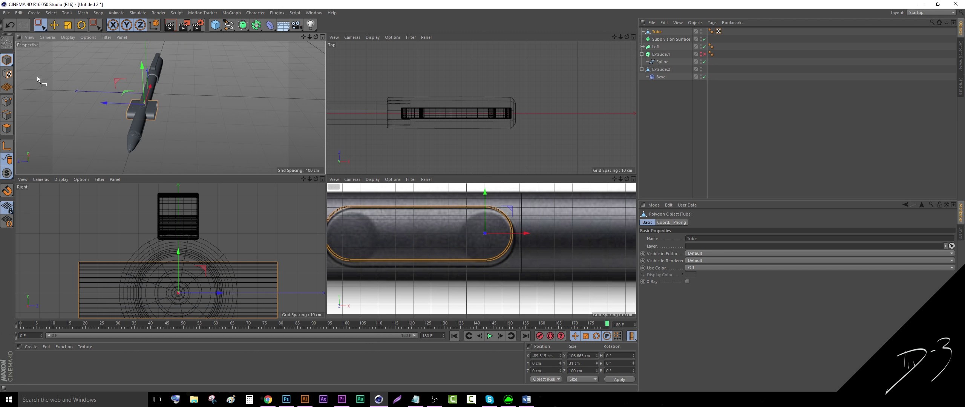
drag(109, 104, 129, 105)
Add a Boole object to the scene and make the stretched slot tube its child.
click(243, 25)
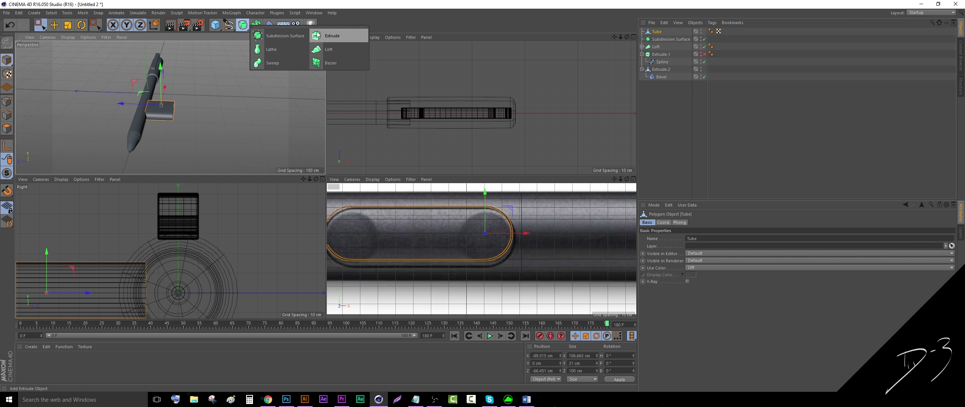
click(243, 25)
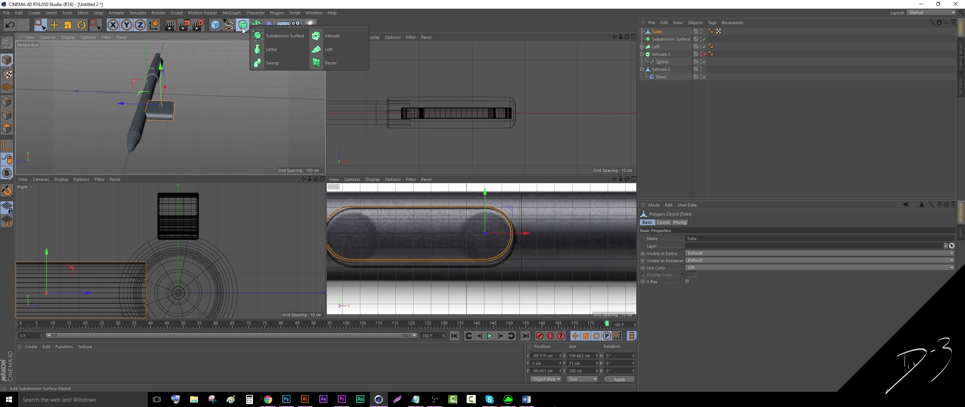
drag(256, 27, 419, 38)
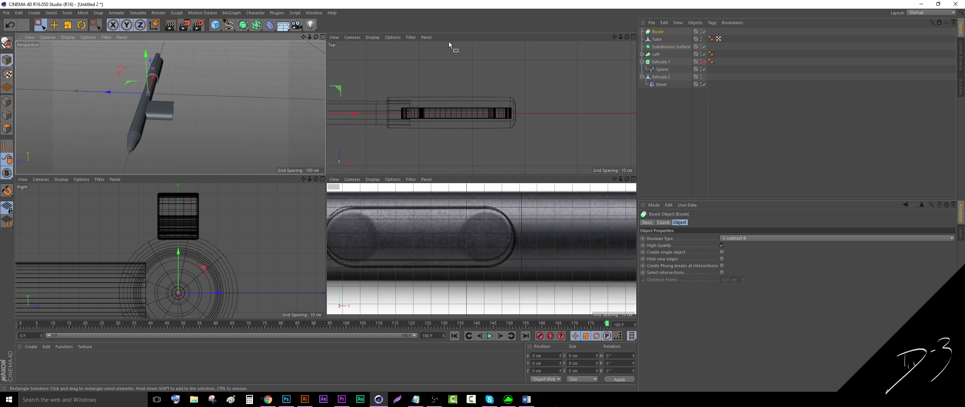
drag(656, 39, 660, 36)
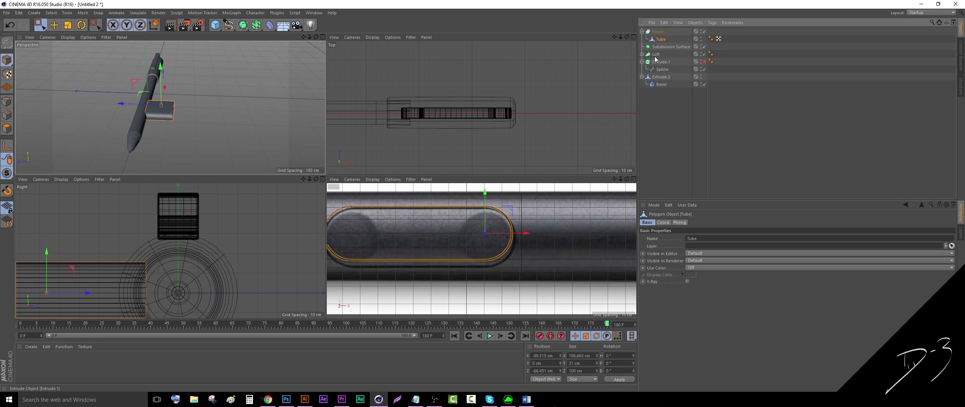
Try to subtract the tube from Extrude.2 by placing Extrude.2 inside the Boole above the tube.
drag(659, 78, 655, 44)
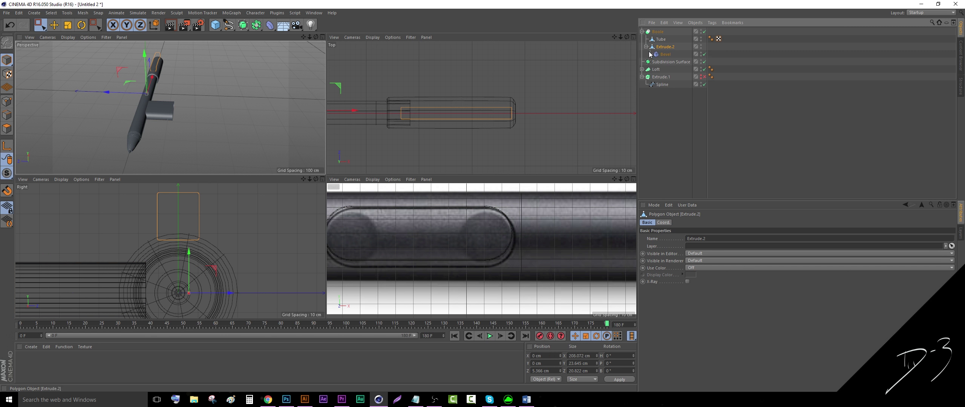
click(664, 116)
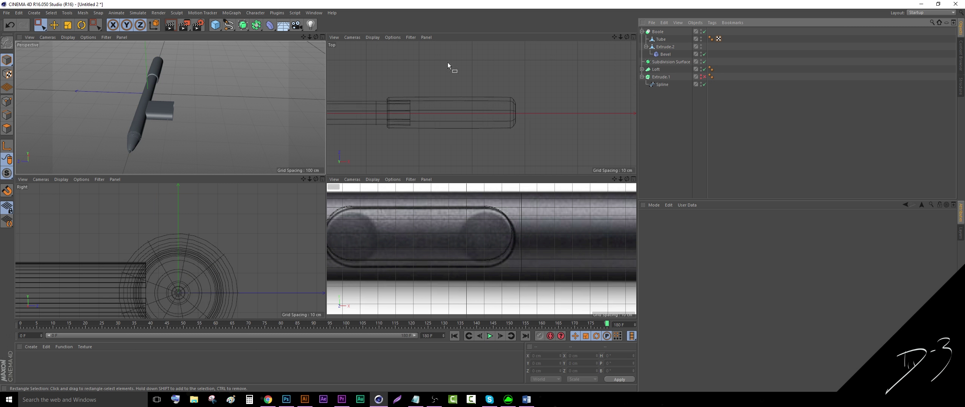
drag(667, 47, 664, 36)
click(670, 97)
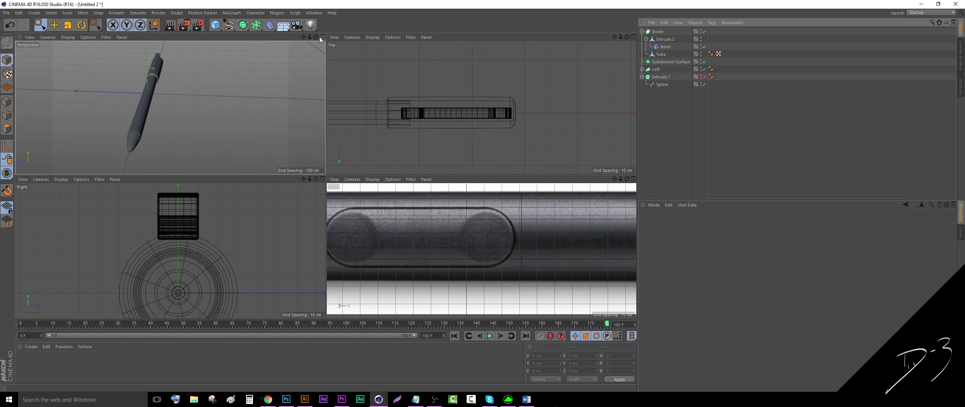
mouse_move(316, 37)
mouse_down()
mouse_move(335, 48)
mouse_move(317, 39)
mouse_up()
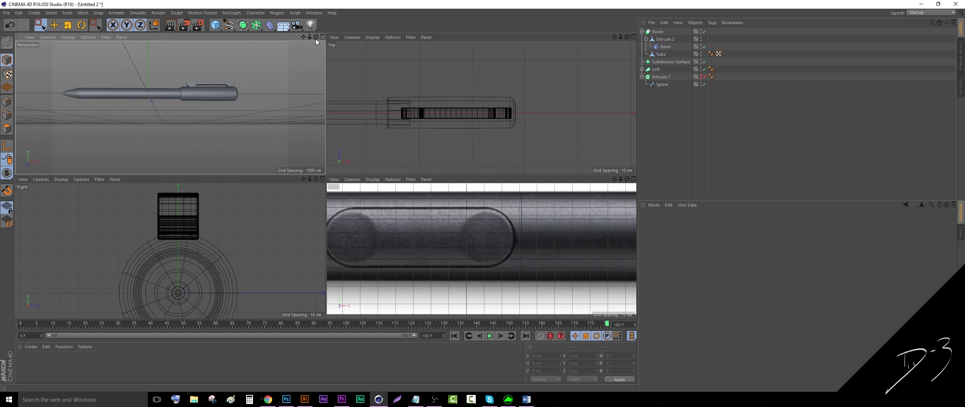
drag(660, 53, 661, 85)
click(665, 112)
drag(665, 47, 664, 43)
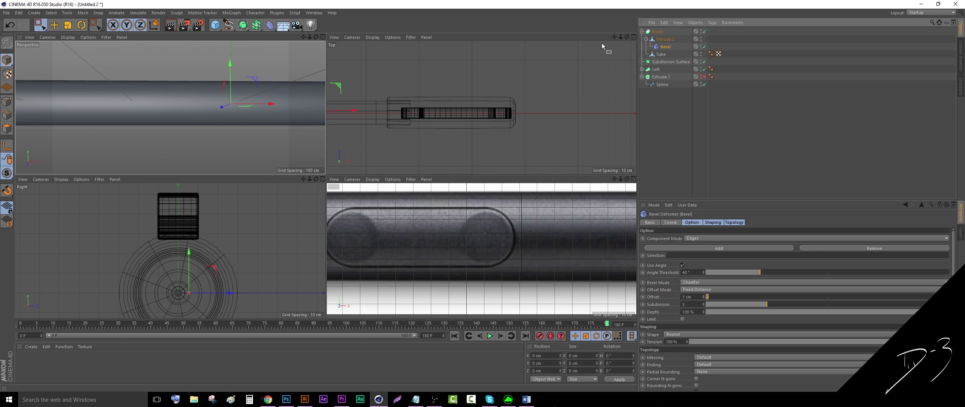
Move the slot tube along Z to about -60.6 cm, so that it reaches further into the pen body.
click(660, 55)
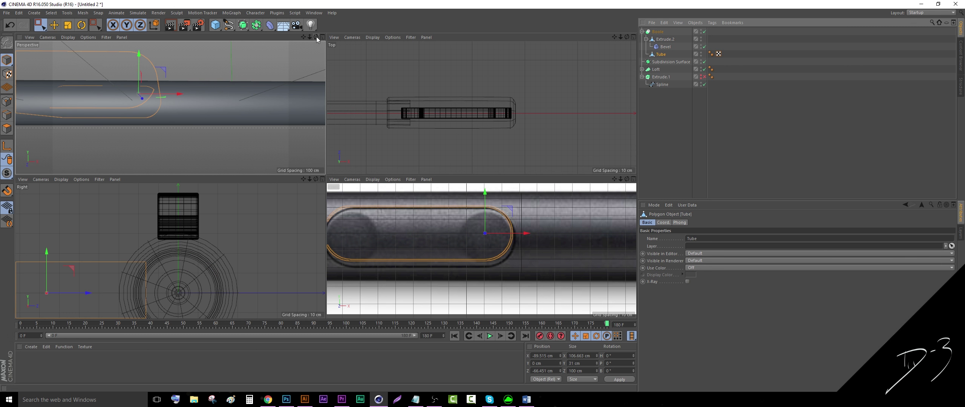
drag(317, 36, 90, 86)
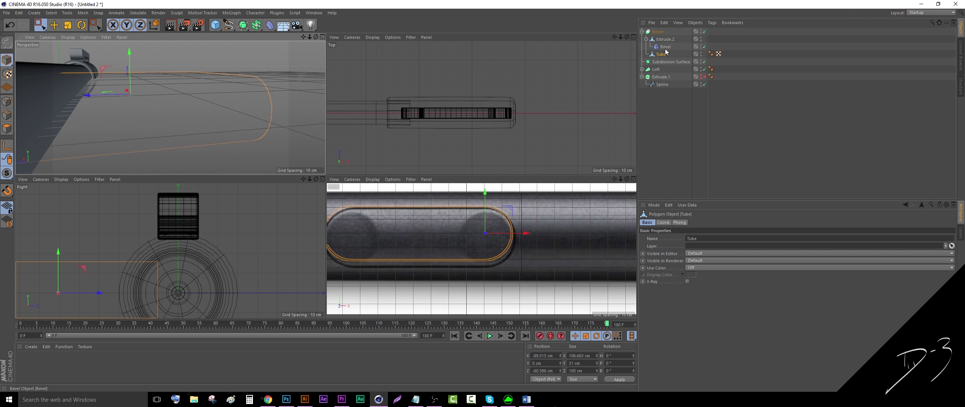
Replace Extrude.2 in the Boole with the Loft body, placed above the tube so the tube is subtracted from it.
click(656, 70)
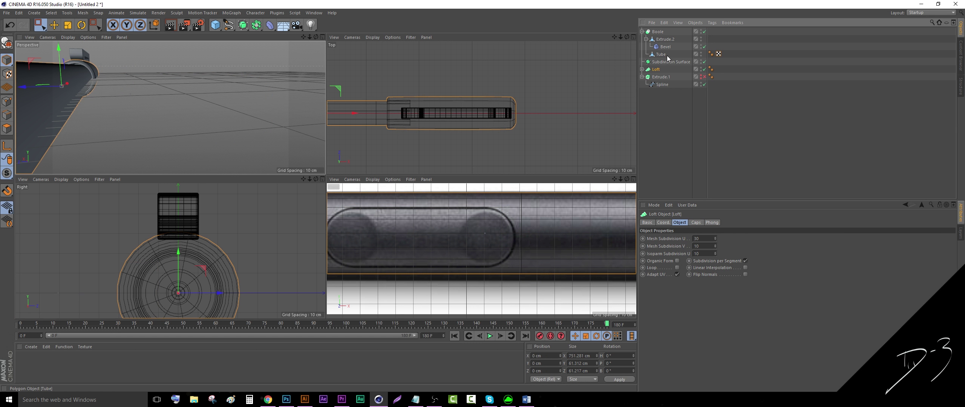
drag(659, 41, 670, 107)
drag(658, 39, 658, 37)
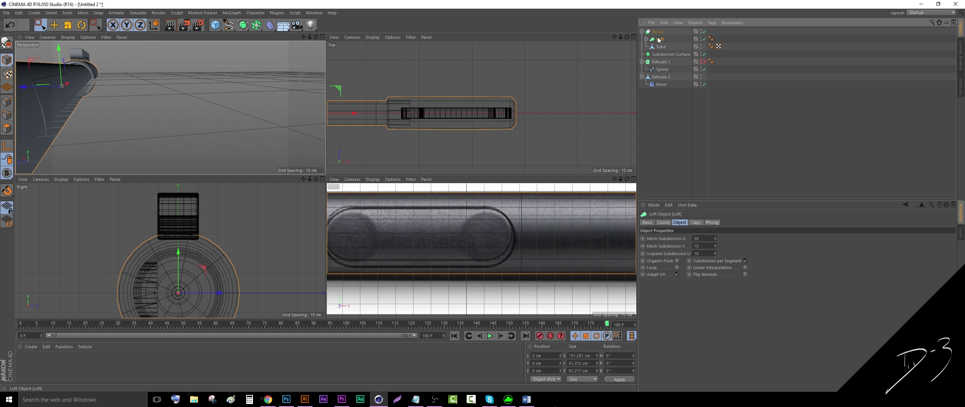
click(347, 77)
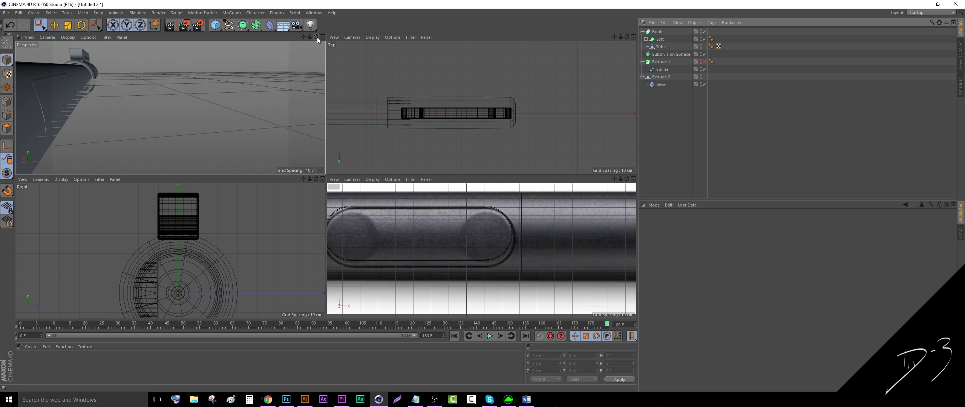
drag(316, 36, 458, 47)
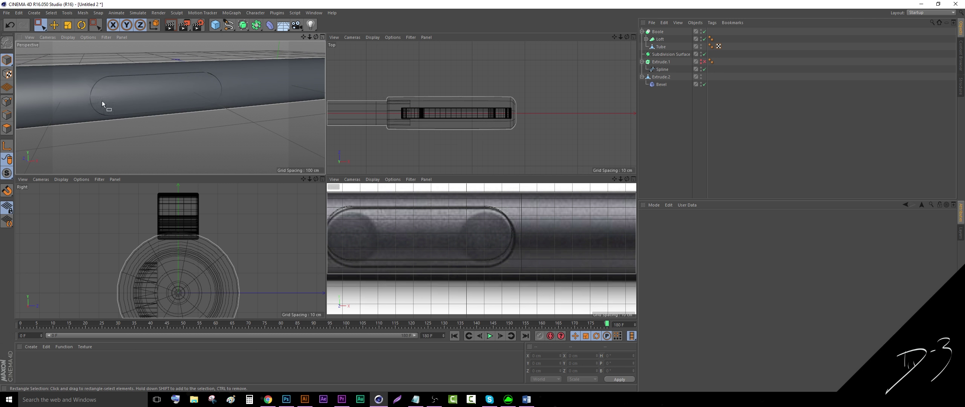
Show the Loft's Phong tag settings and render the perspective view to inspect the slot outline.
click(660, 40)
click(711, 39)
scroll(99, 83, up, 6)
scroll(127, 101, down, 3)
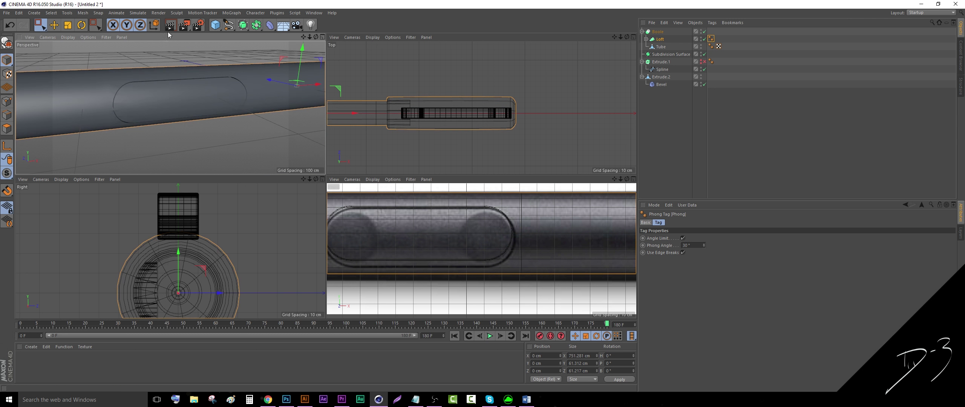
click(175, 27)
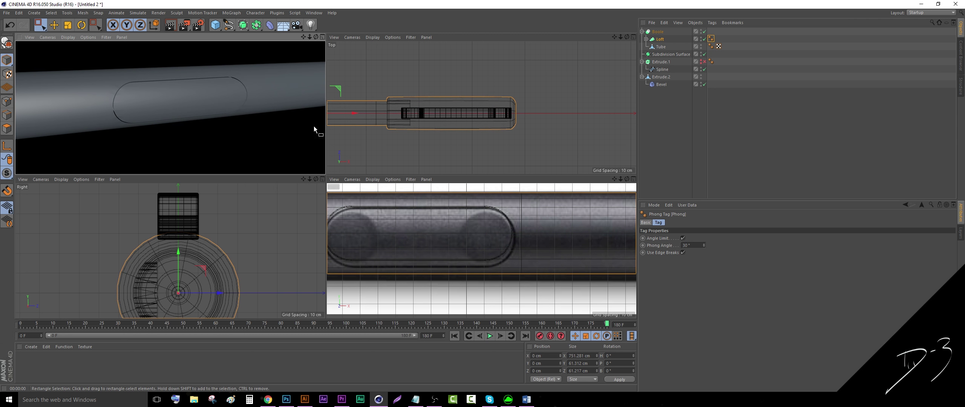
click(657, 130)
Change the Phong Angle in the slot tube's Phong tag, keeping Angle Limit enabled.
click(659, 47)
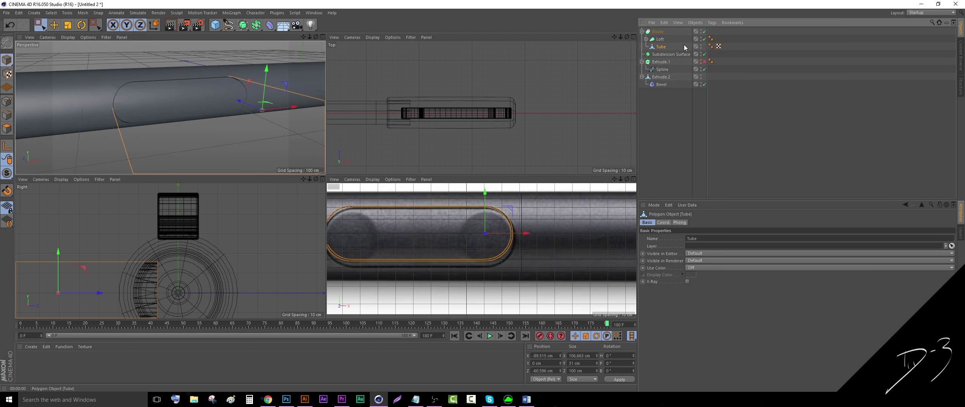
click(711, 46)
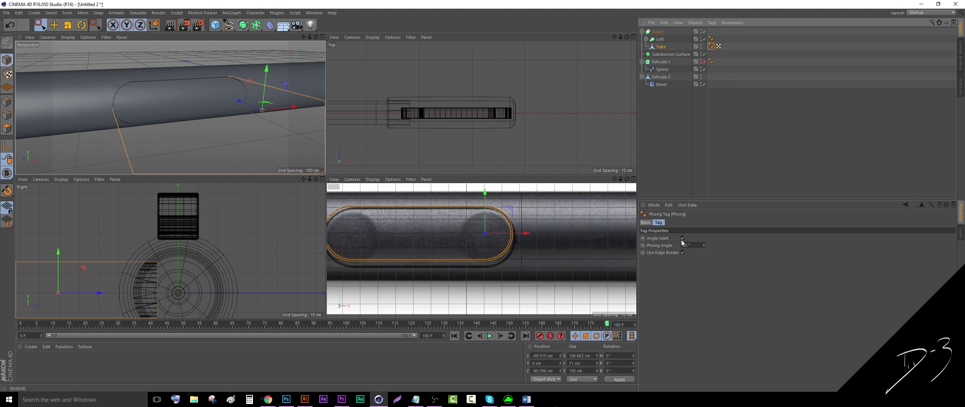
click(683, 238)
click(683, 238)
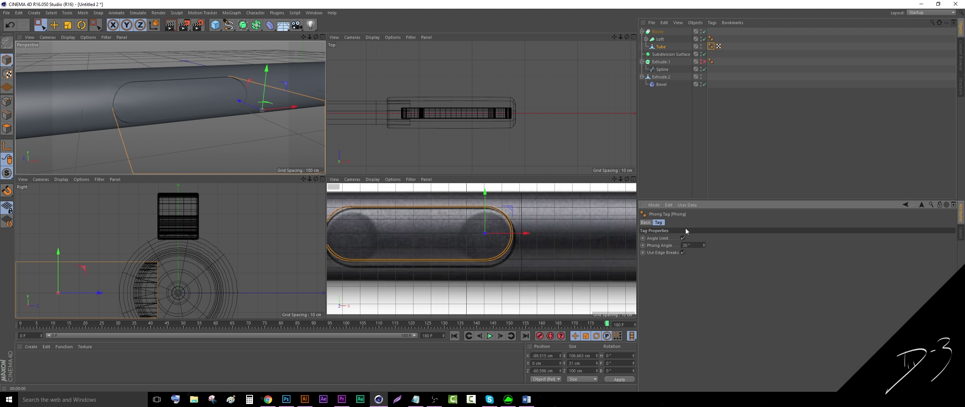
key(Return)
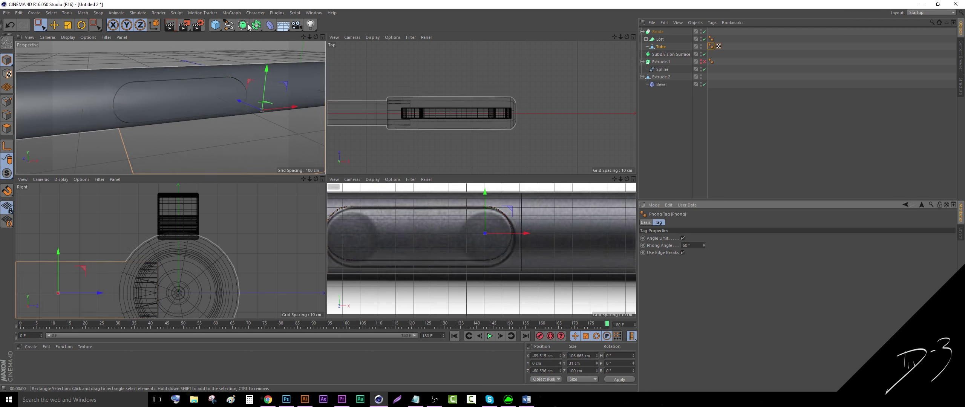
Add a Subdivision Surface over the Loft and place it inside the Boole above the tube.
click(248, 27)
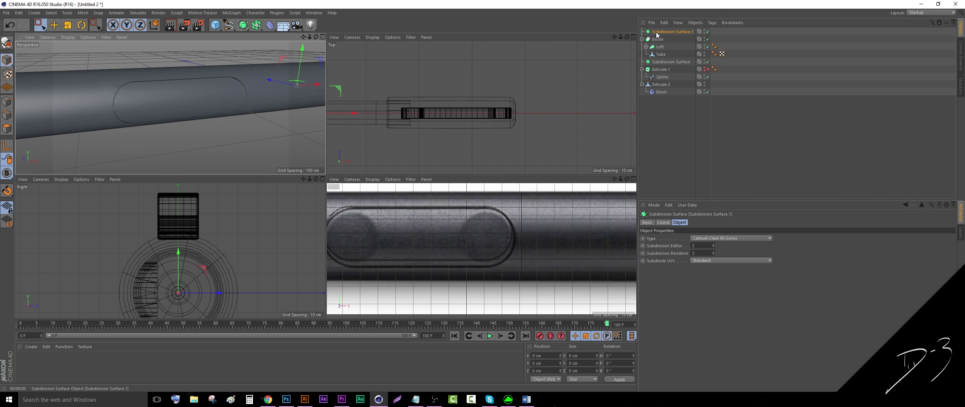
click(661, 47)
drag(664, 32, 660, 50)
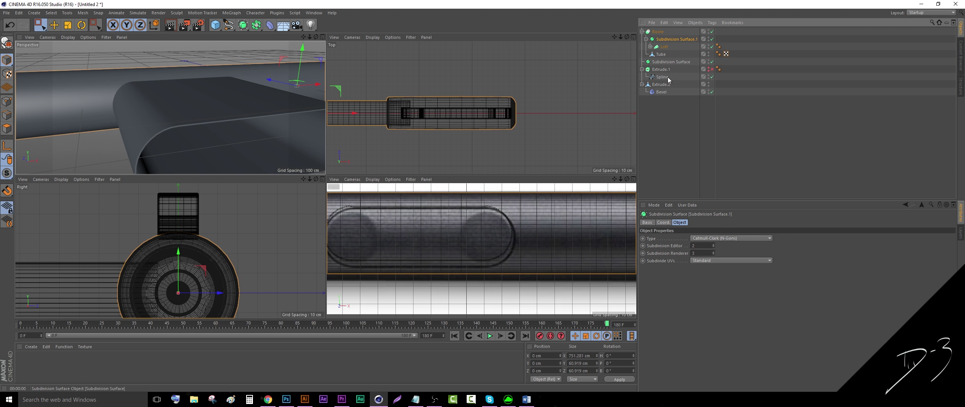
click(675, 141)
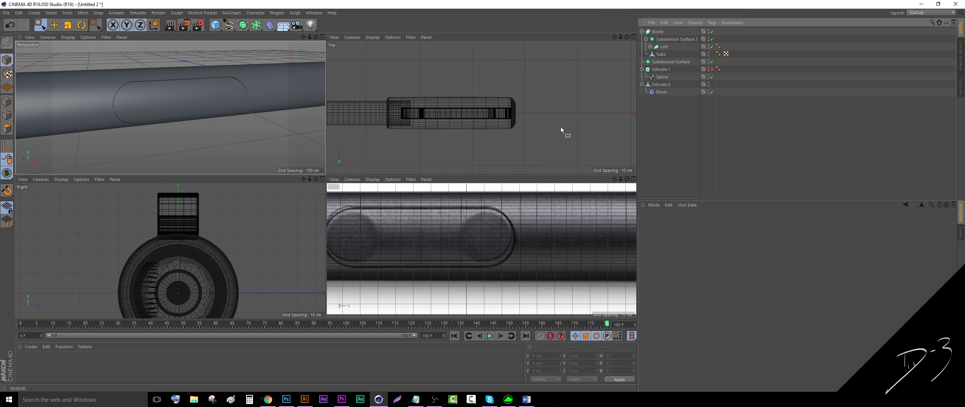
Render the perspective view of the slot and of the pen from further away to examine the cut and smoothing.
click(170, 25)
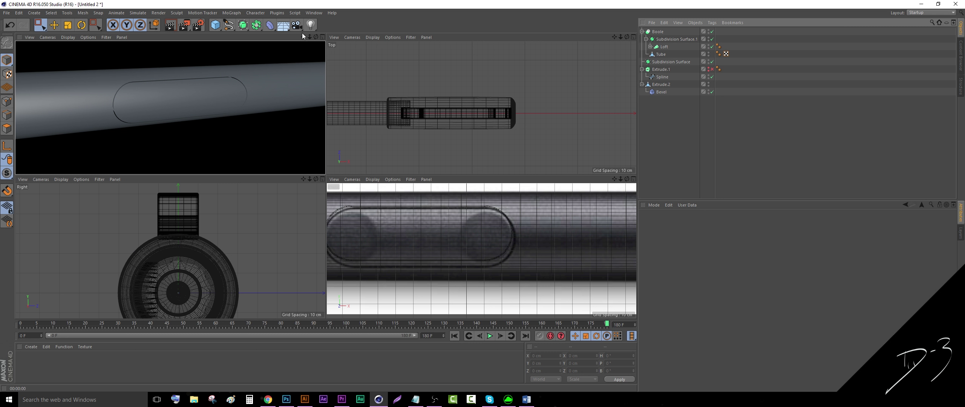
drag(310, 37, 128, 59)
click(169, 26)
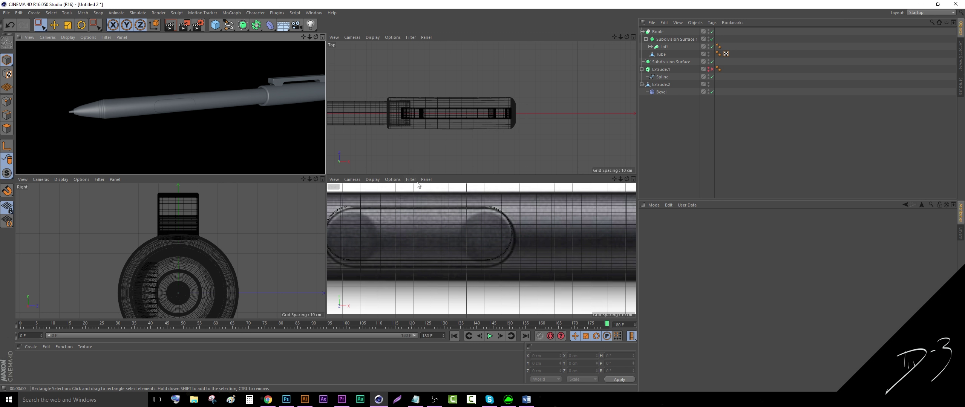
alt+right_drag(145, 114, 203, 106)
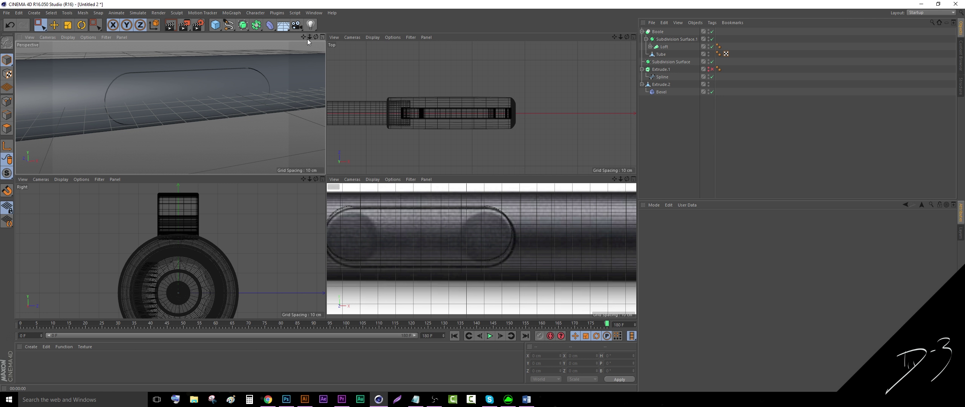
drag(309, 37, 226, 37)
drag(316, 36, 289, 65)
Create a new material and load a Noise shader as the texture of its Color channel.
double_click(98, 374)
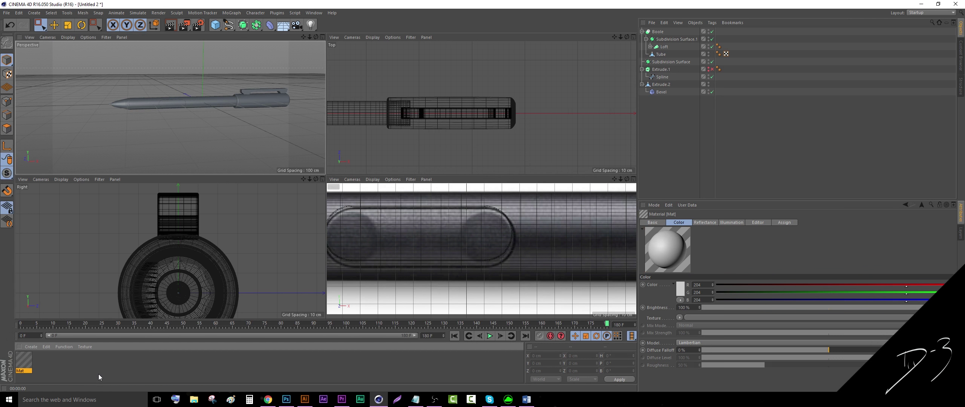
double_click(24, 360)
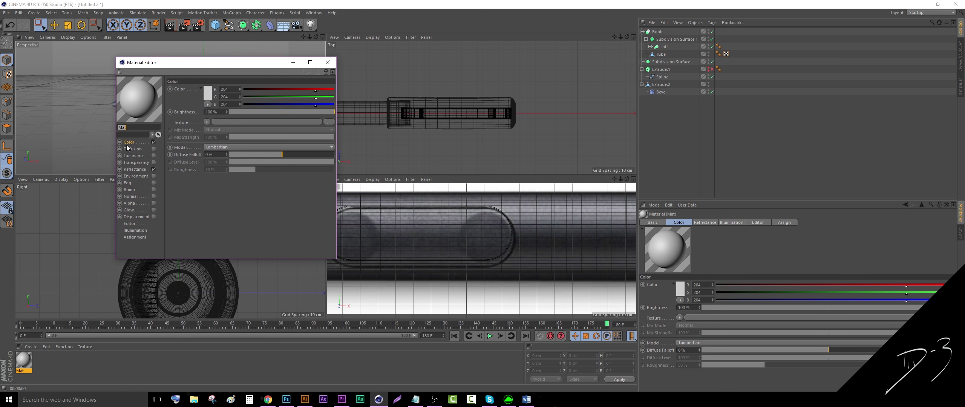
click(207, 122)
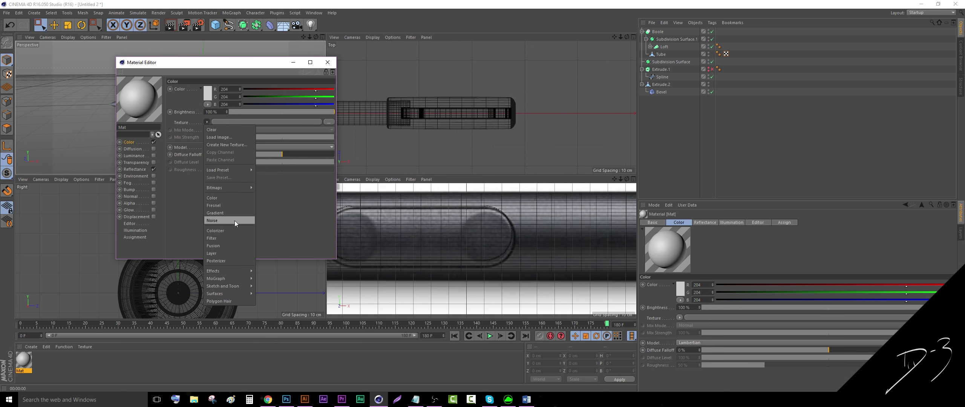
click(234, 221)
click(212, 140)
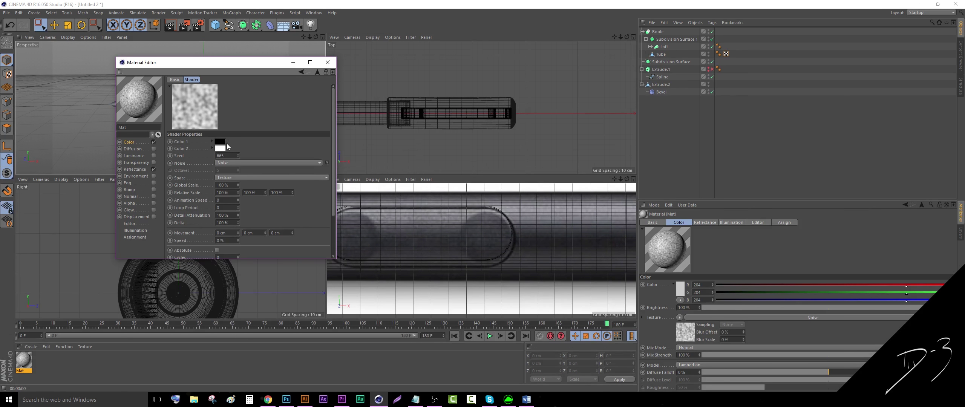
Set the Noise shader's Color 1 to dark gray RGB 41, 41, 41 and Color 2 to about RGB 57, 57, 57.
click(222, 142)
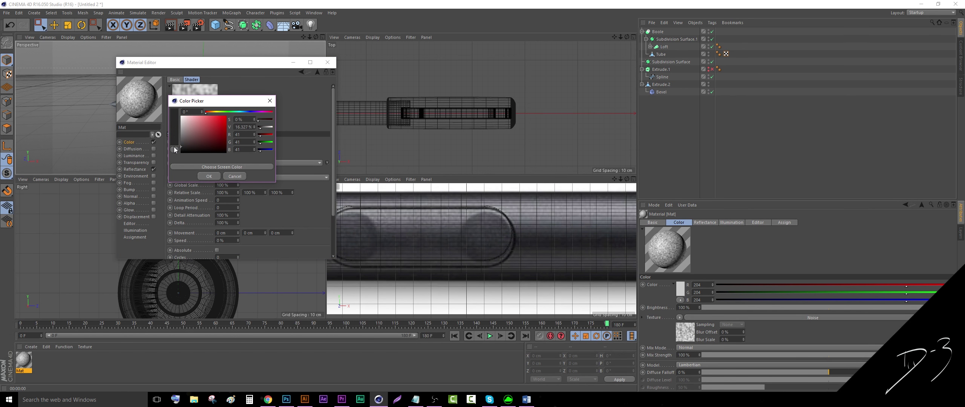
click(213, 177)
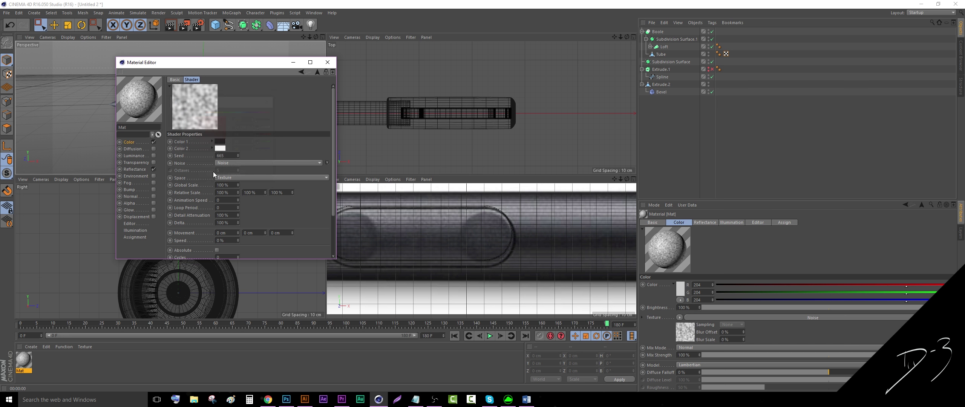
click(216, 148)
drag(184, 153, 177, 153)
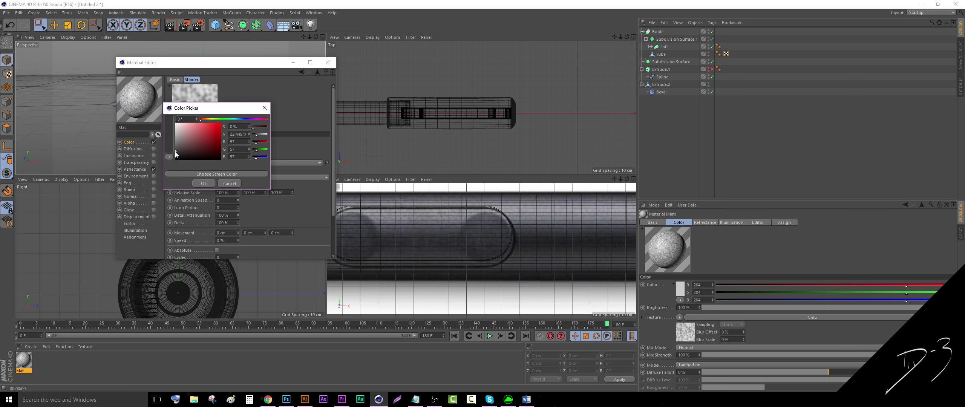
click(204, 183)
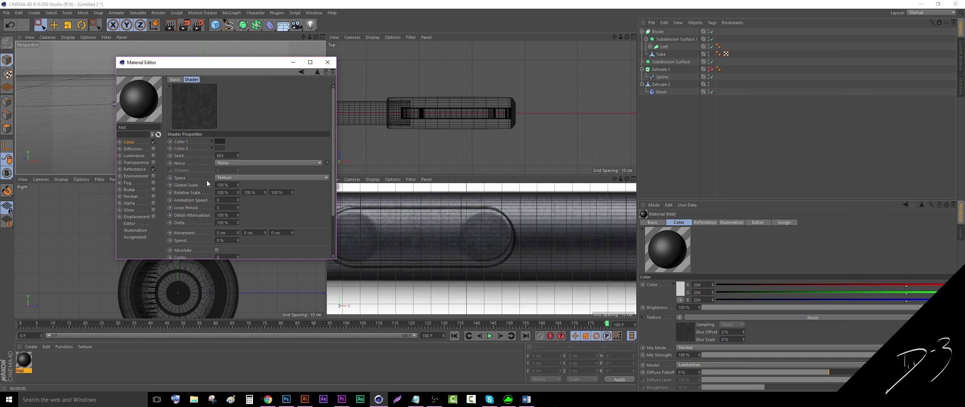
Darken the Noise shader's Color 2 to RGB 39, 37, 37.
click(222, 150)
click(183, 160)
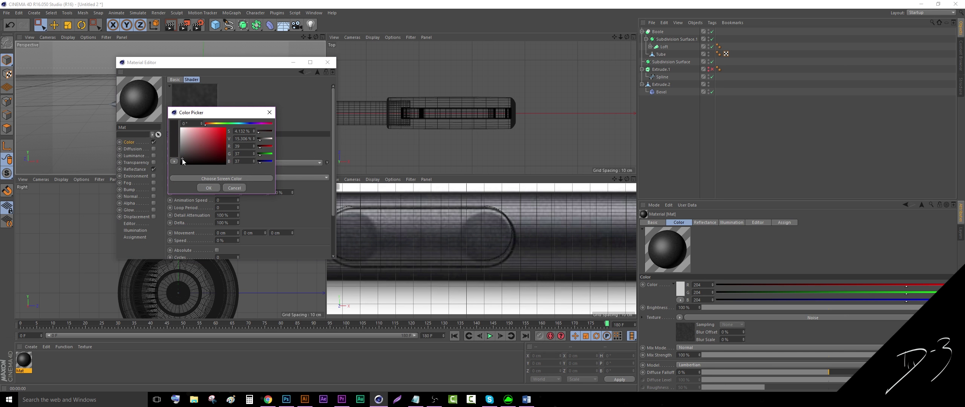
click(207, 188)
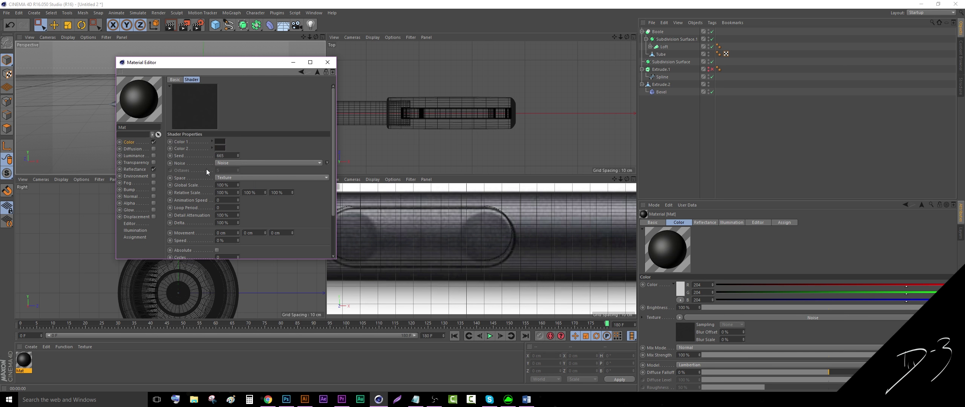
click(327, 62)
Set the Default Specular layer strength in the dark material's Reflectance channel to about 35%.
mouse_move(26, 362)
mouse_down()
mouse_move(129, 288)
mouse_move(258, 258)
mouse_move(30, 365)
mouse_up()
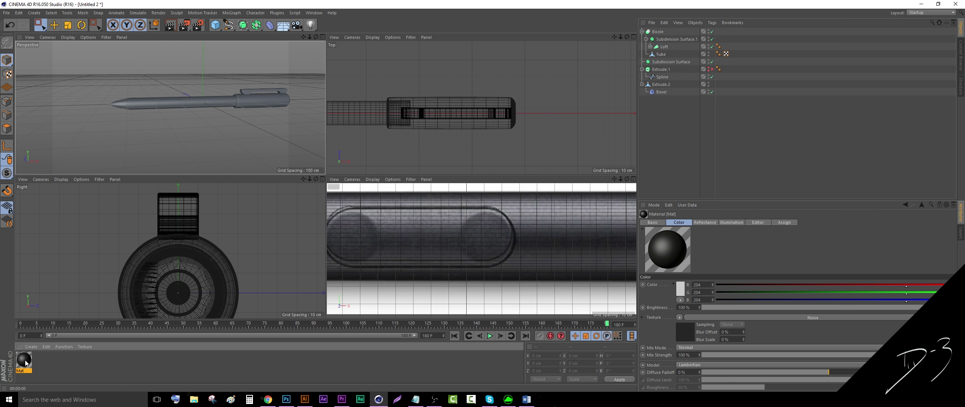
double_click(24, 361)
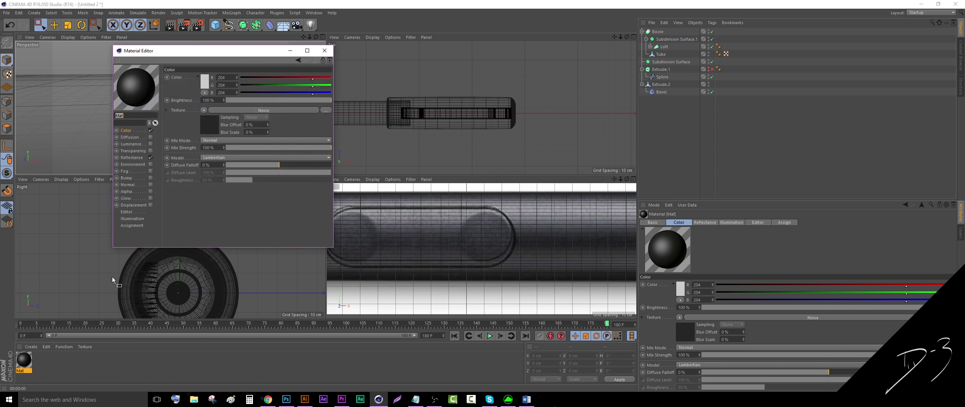
click(132, 157)
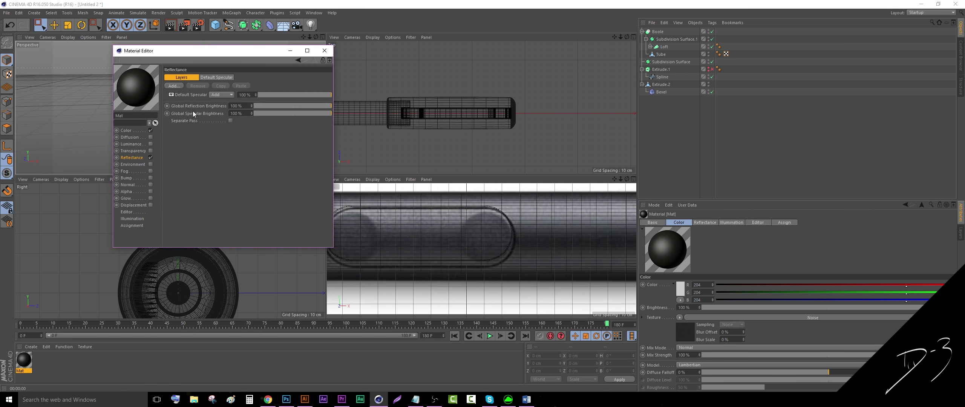
drag(281, 95, 208, 99)
click(284, 95)
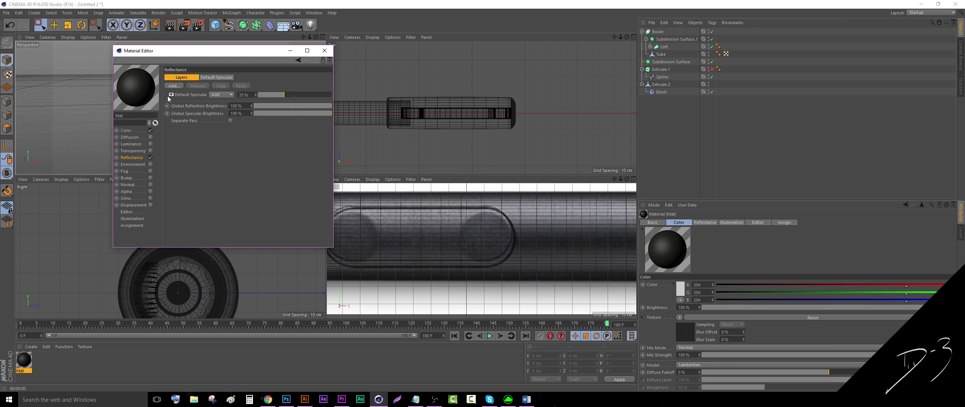
Add a Beckmann reflectance layer with 71% roughness and reduce its layer strength to about 8%.
click(174, 86)
click(204, 88)
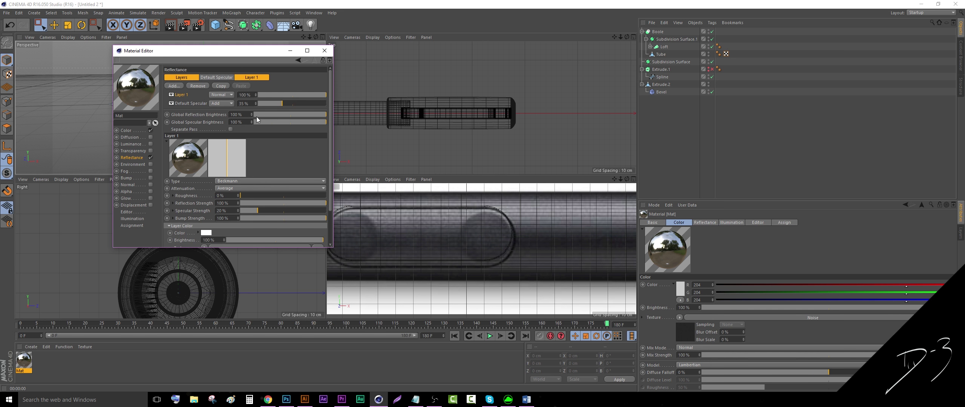
drag(267, 194, 327, 204)
click(302, 203)
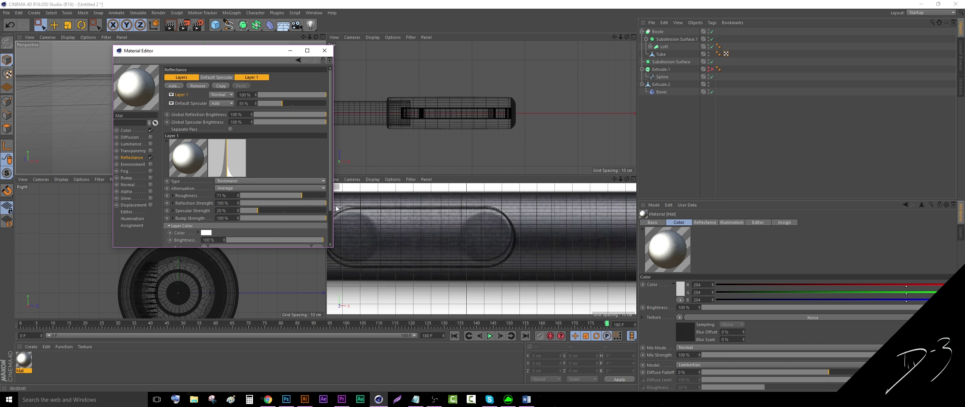
drag(277, 97, 264, 95)
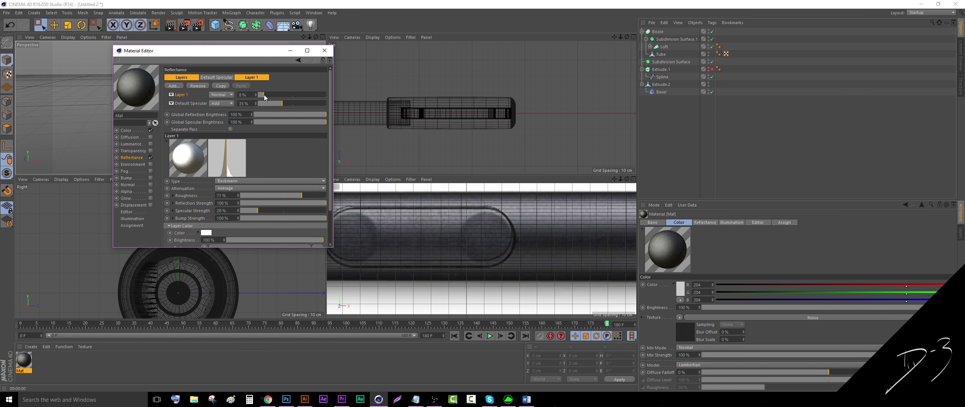
click(324, 50)
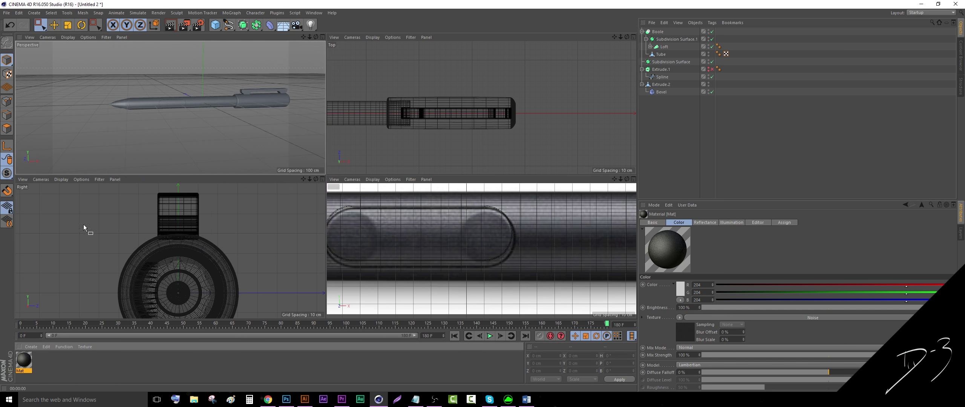
Apply the dark material to the Boole, test-render the perspective view, and copy the texture tag onto Extrude.2.
drag(46, 327, 660, 34)
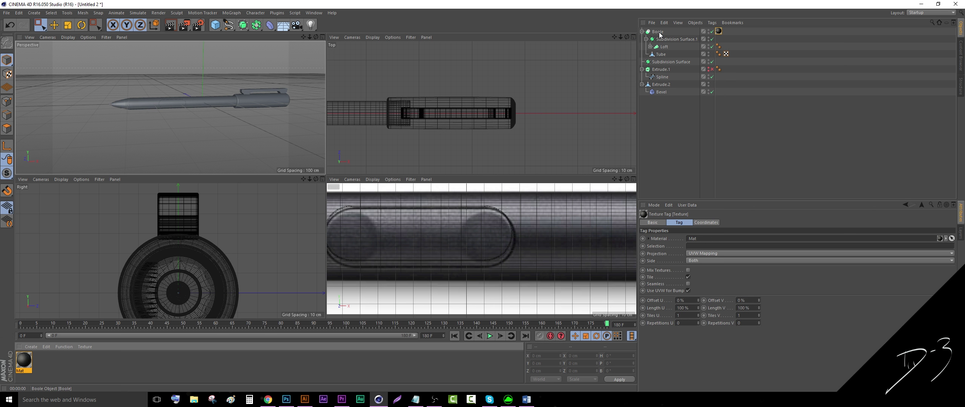
click(694, 130)
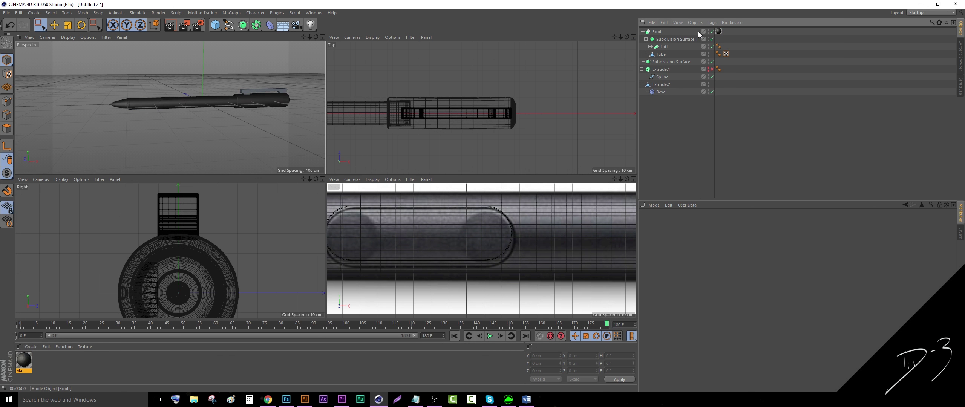
click(174, 27)
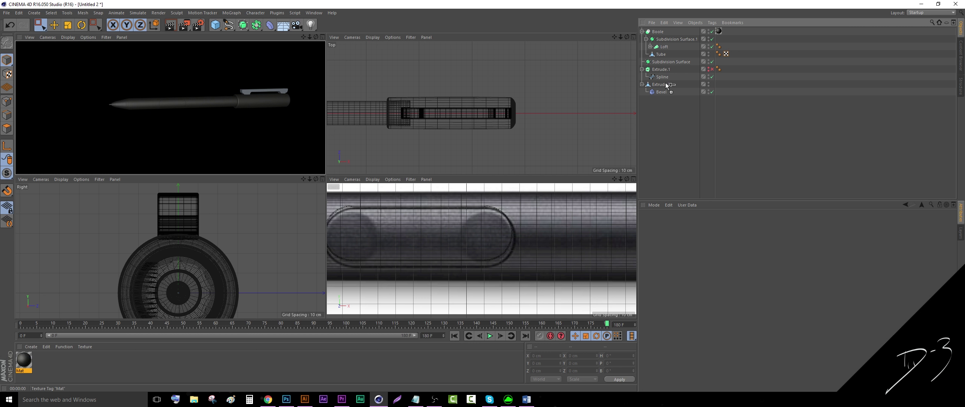
ctrl+drag(678, 85, 682, 84)
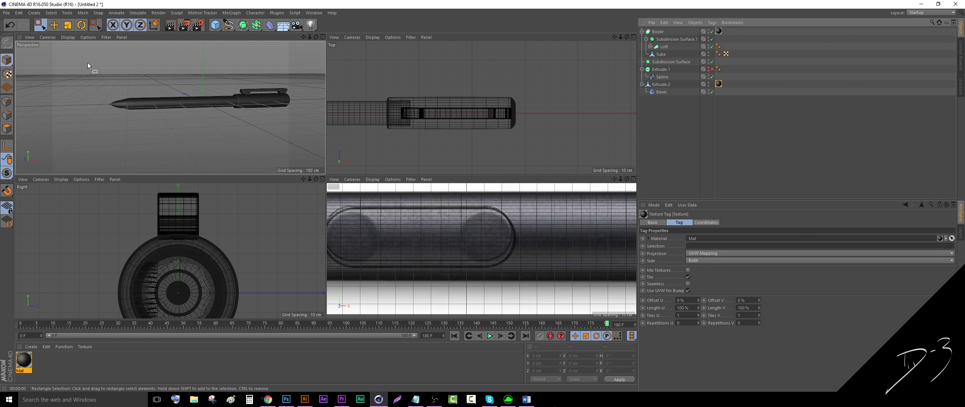
Try to select polygons at the ring grooves near the pen tip on the Loft with Live Selection in Polygon mode.
scroll(174, 109, up, 5)
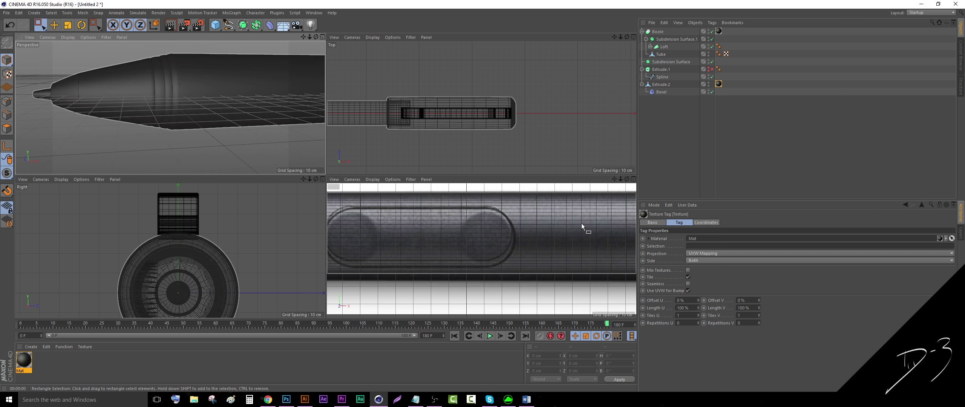
drag(614, 179, 945, 204)
scroll(452, 228, up, 4)
click(461, 232)
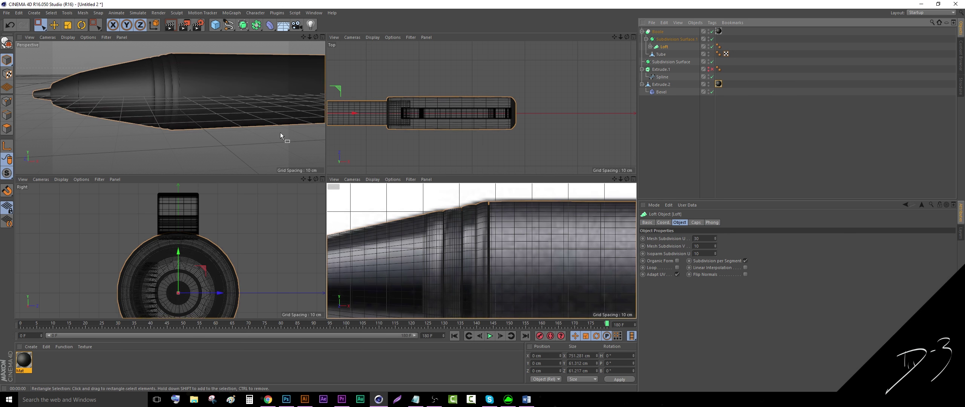
click(7, 130)
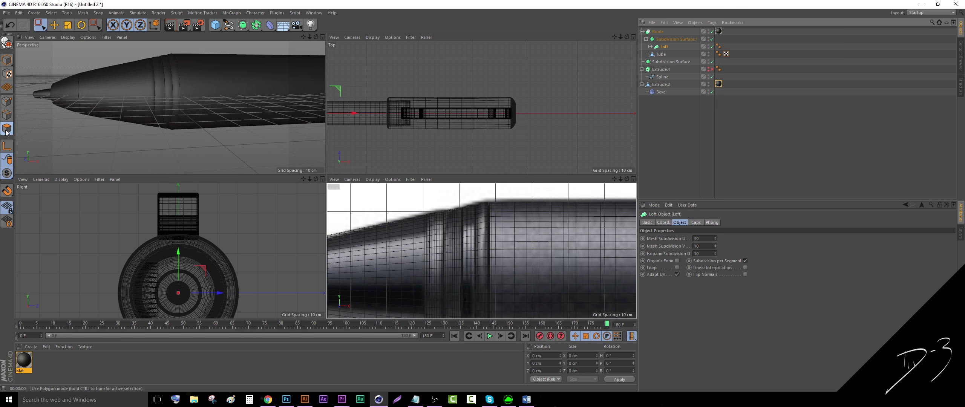
click(661, 39)
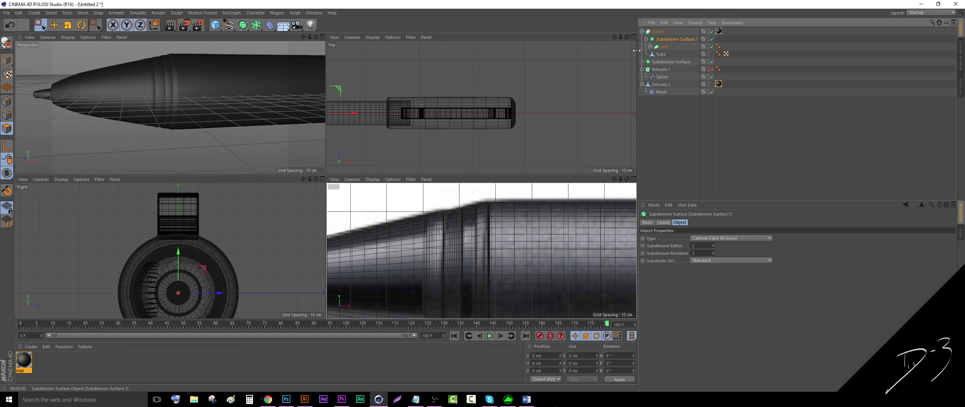
drag(40, 24, 53, 39)
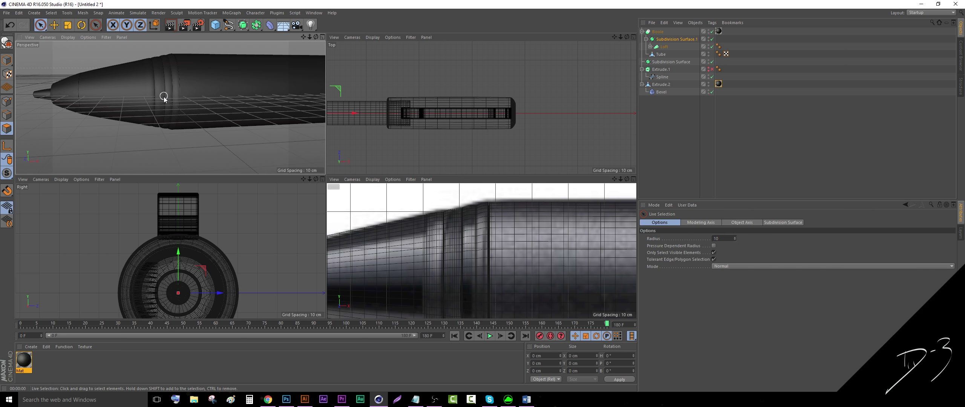
click(664, 46)
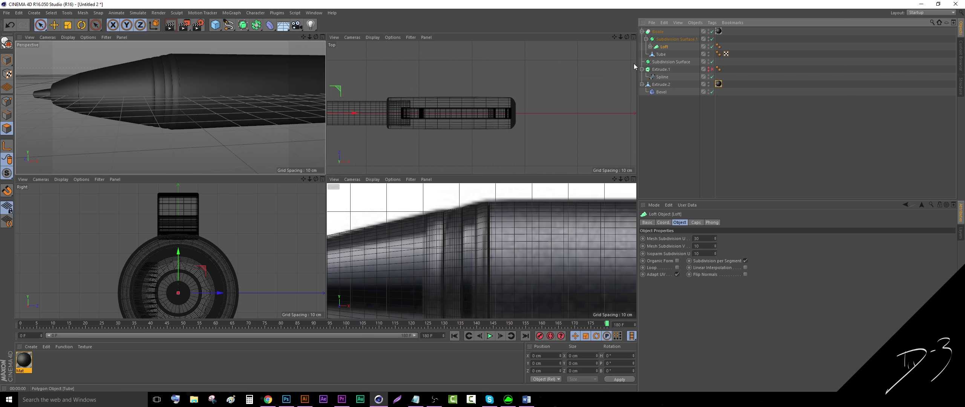
Move Subdivision Surface.1 with its Loft out of the Boole and make it editable.
click(651, 47)
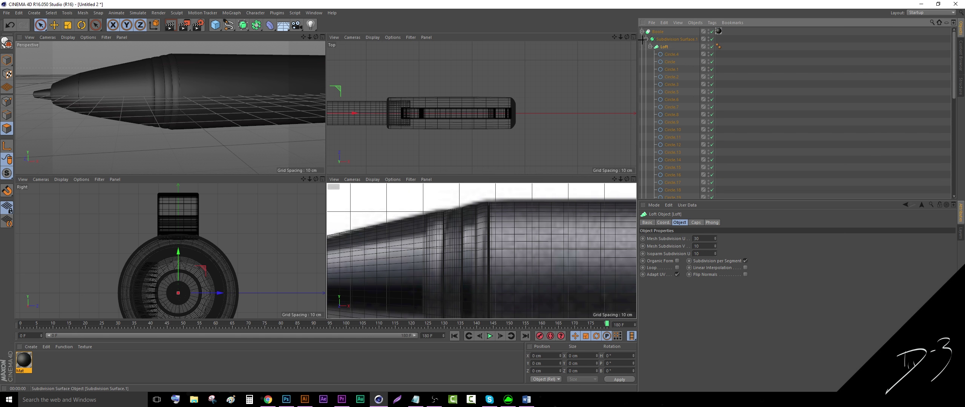
click(646, 39)
click(659, 40)
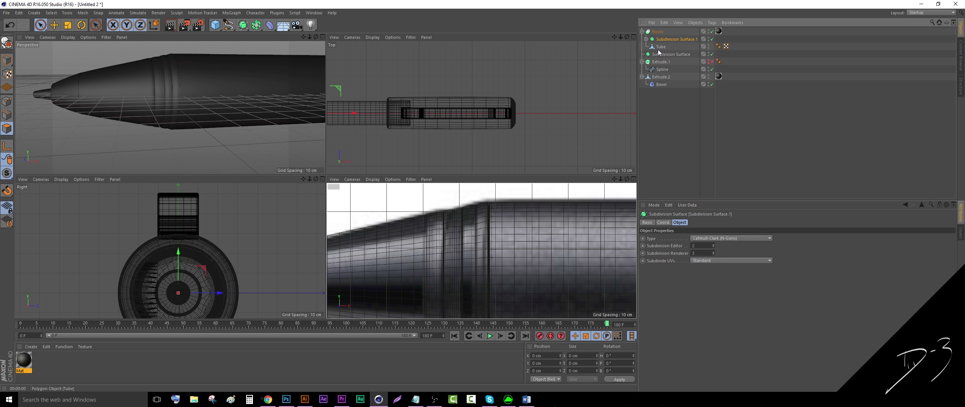
drag(668, 38, 669, 123)
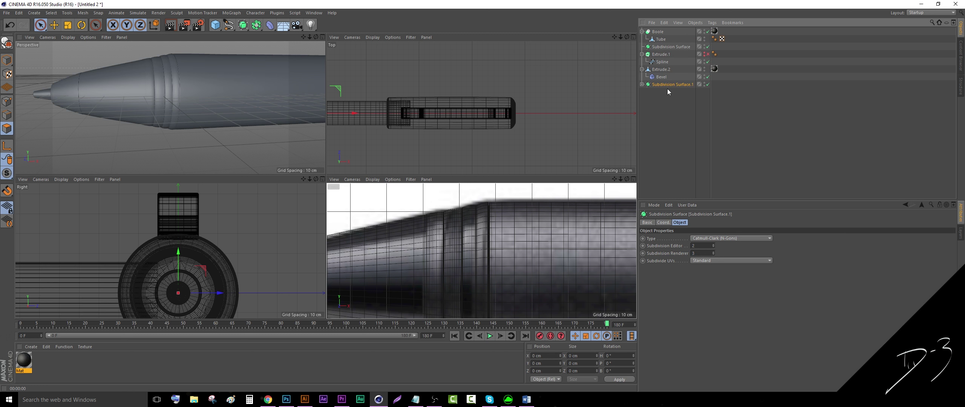
key(c)
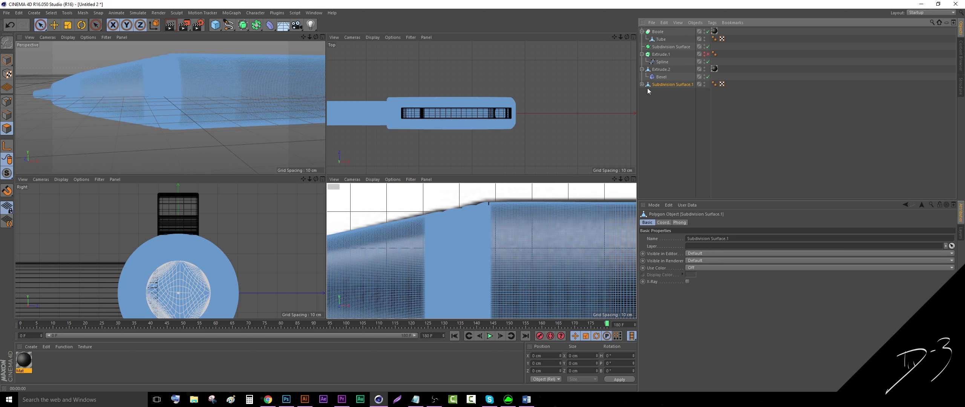
Merge the converted pen body and its two caps with Connect Objects + Delete and place the result inside the Boole above the Tube.
click(642, 84)
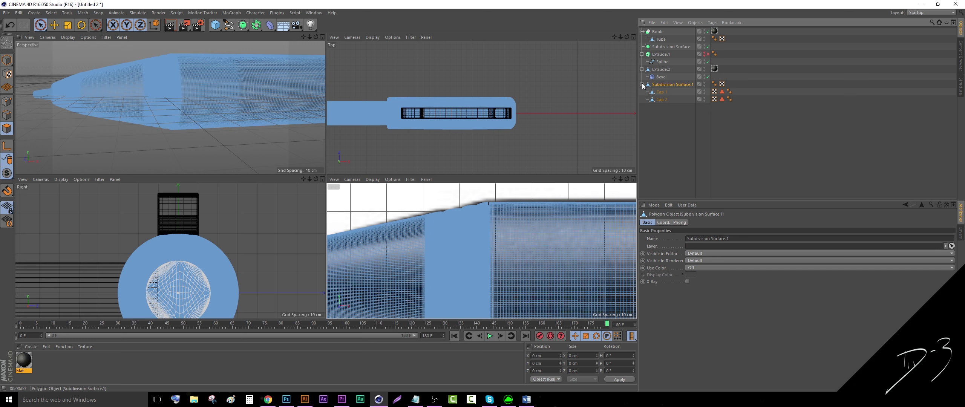
drag(664, 118, 657, 86)
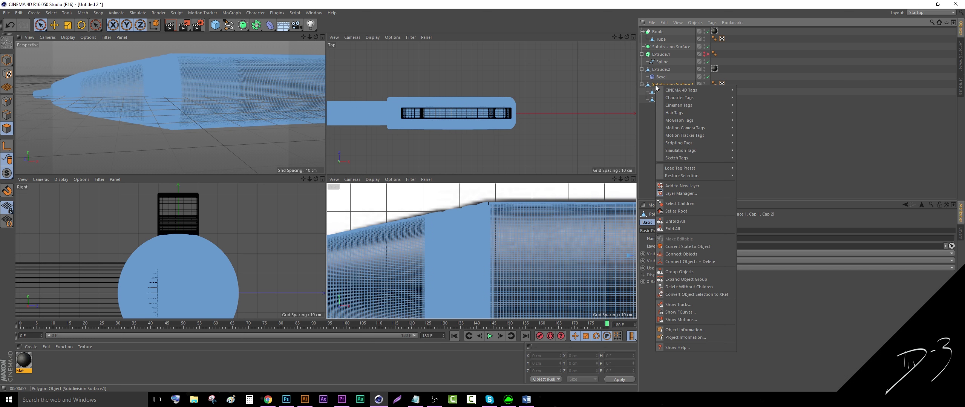
right_click(656, 86)
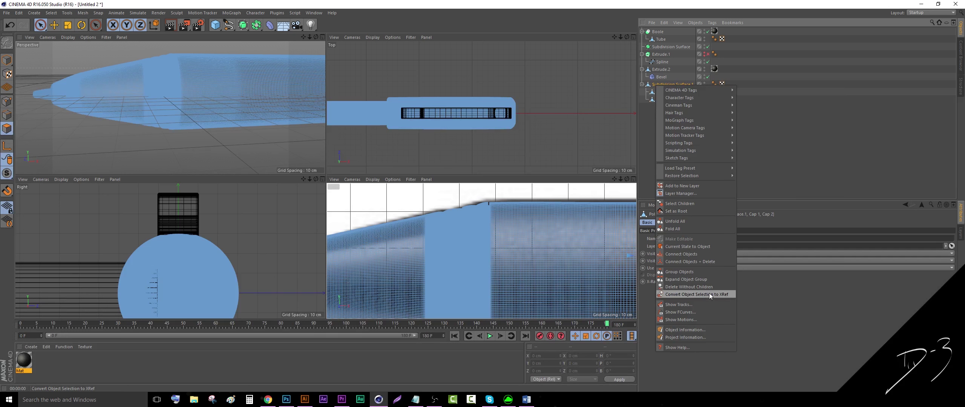
click(694, 262)
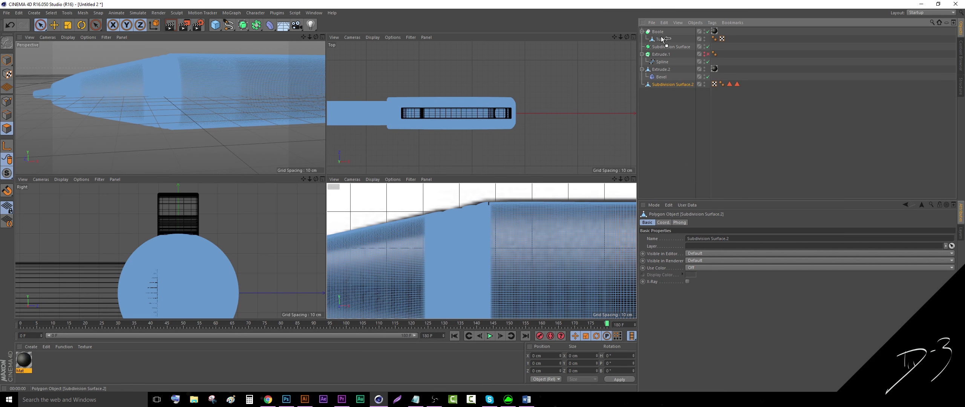
drag(661, 37, 662, 37)
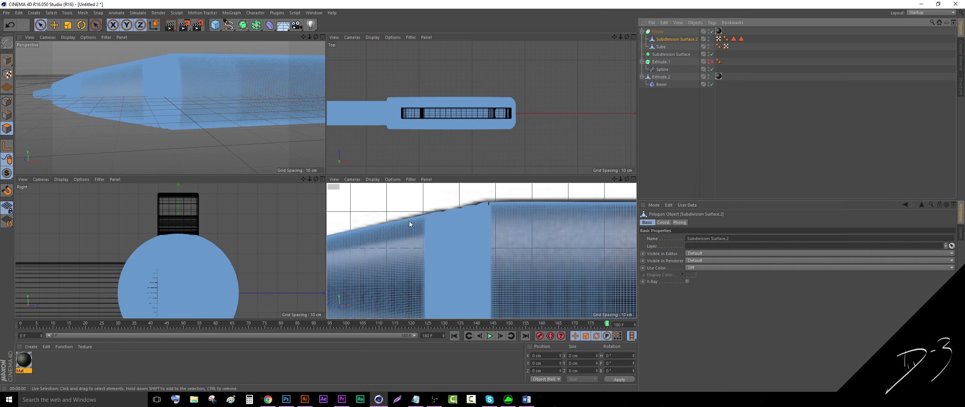
click(670, 110)
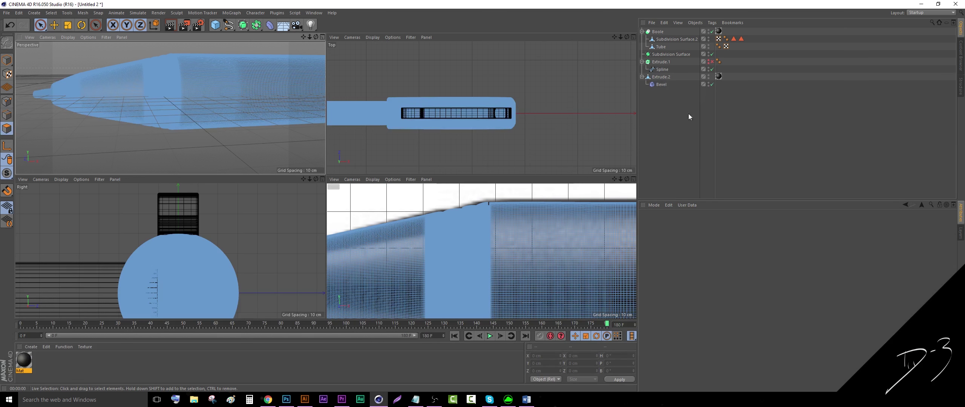
key(ctrl+shift+z)
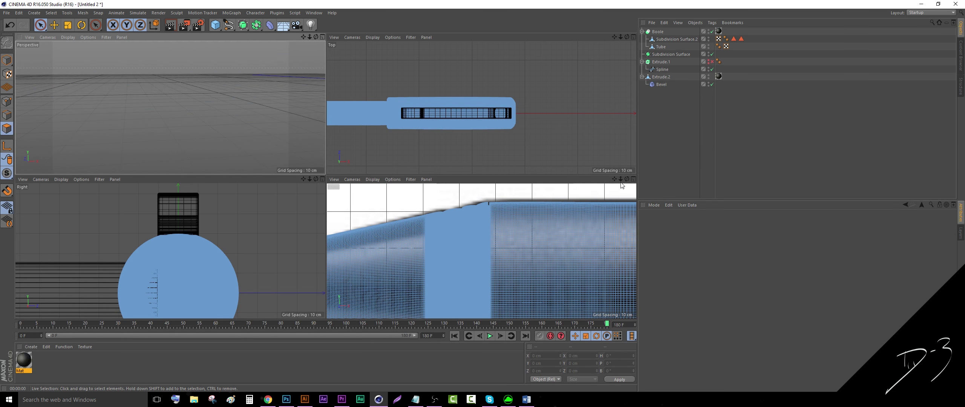
scroll(255, 99, up, 10)
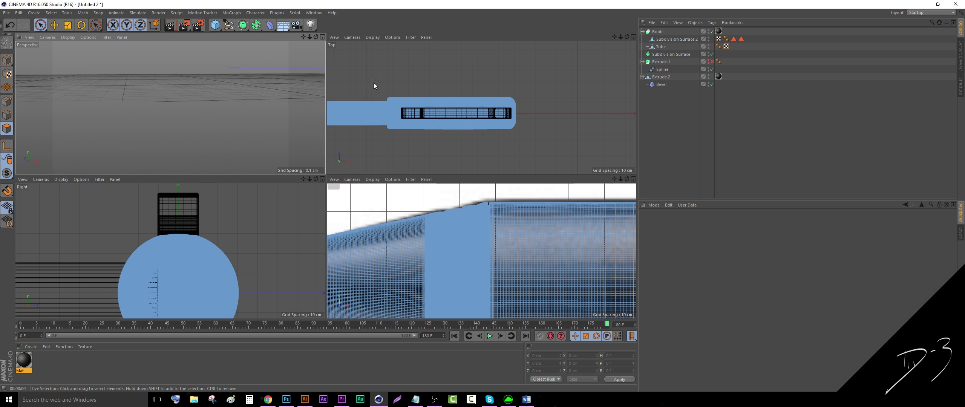
click(658, 40)
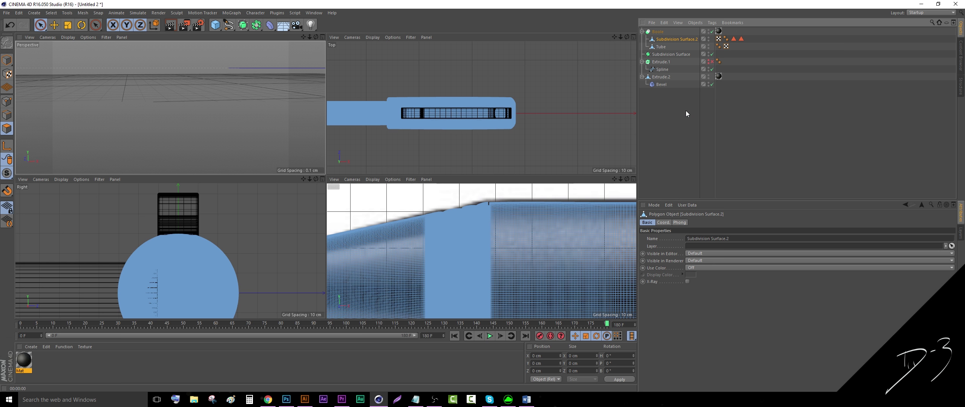
key(ctrl+z)
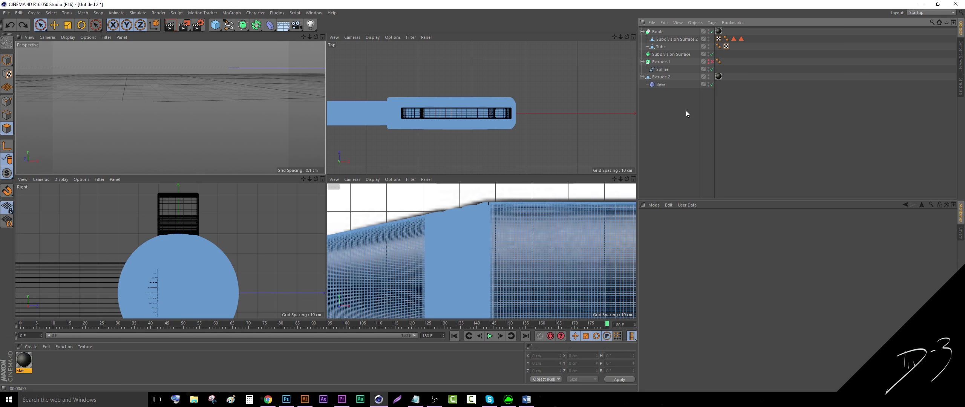
key(ctrl+y)
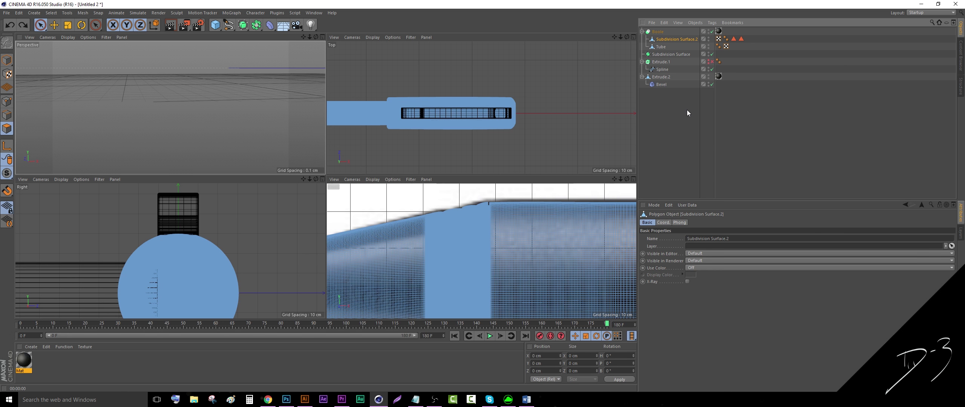
Undo the merge and conversion of the pen body to restore Subdivision Surface.1 with its Loft.
key(ctrl+y)
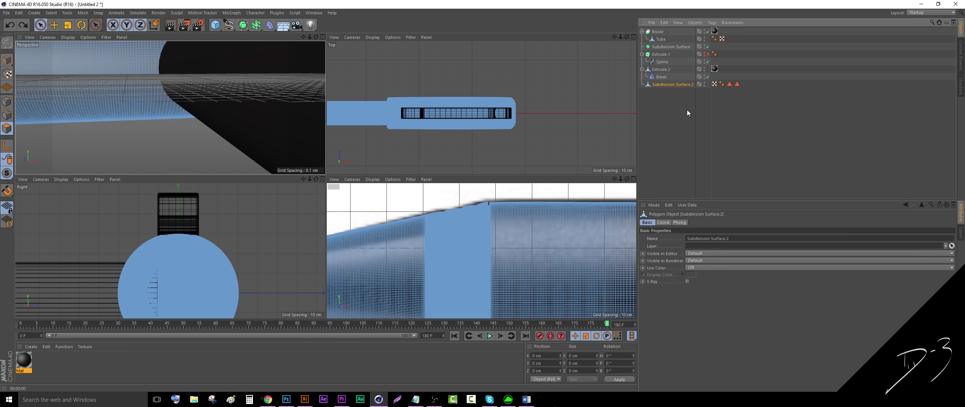
key(ctrl+y)
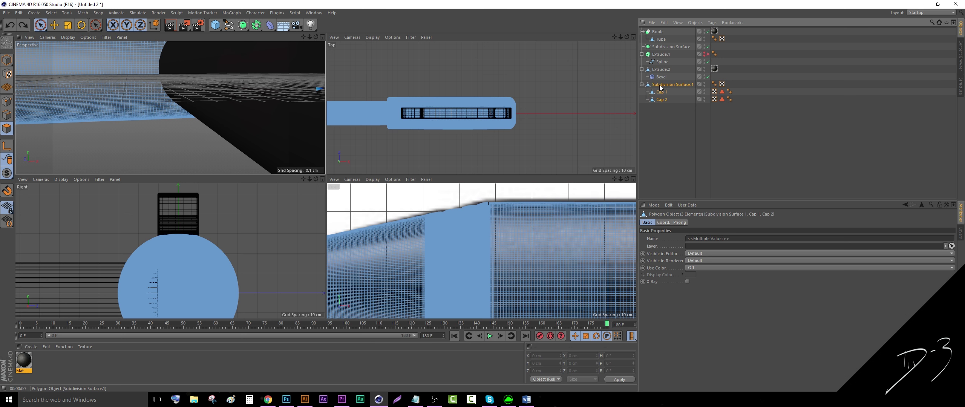
key(ctrl+z)
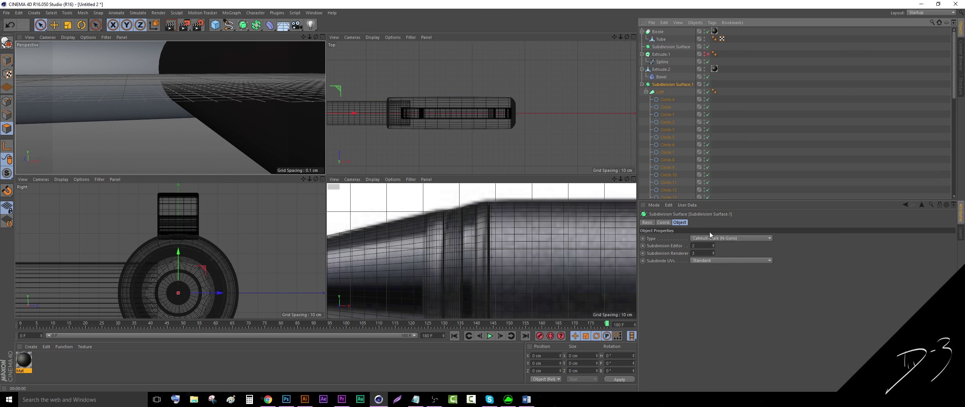
Set both the editor and renderer subdivision of Subdivision Surface.1 to 1.
click(714, 255)
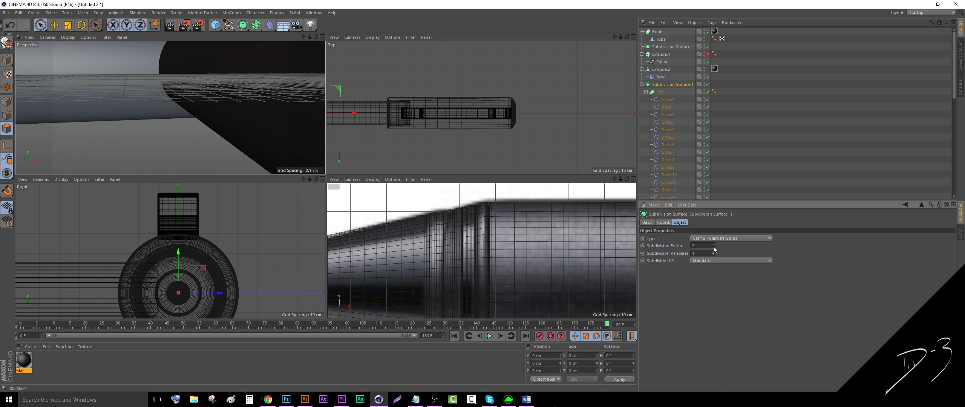
click(713, 247)
click(713, 246)
Move the Loft out of Subdivision Surface.1 and make it editable.
click(646, 92)
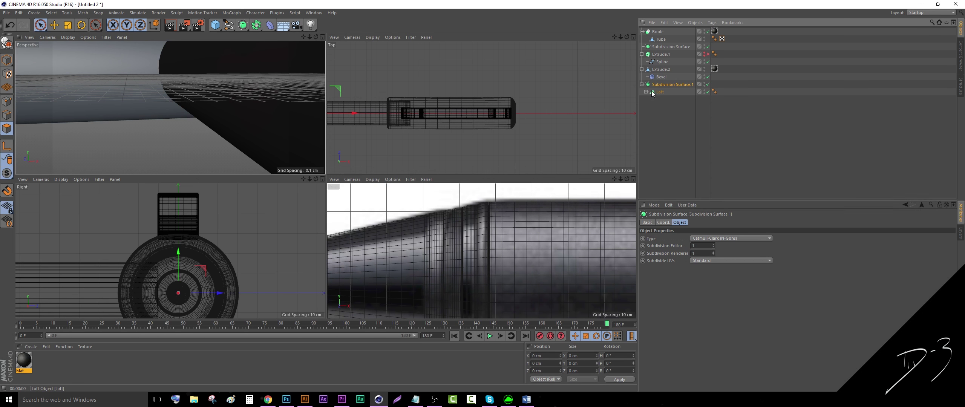
drag(653, 93, 667, 123)
key(c)
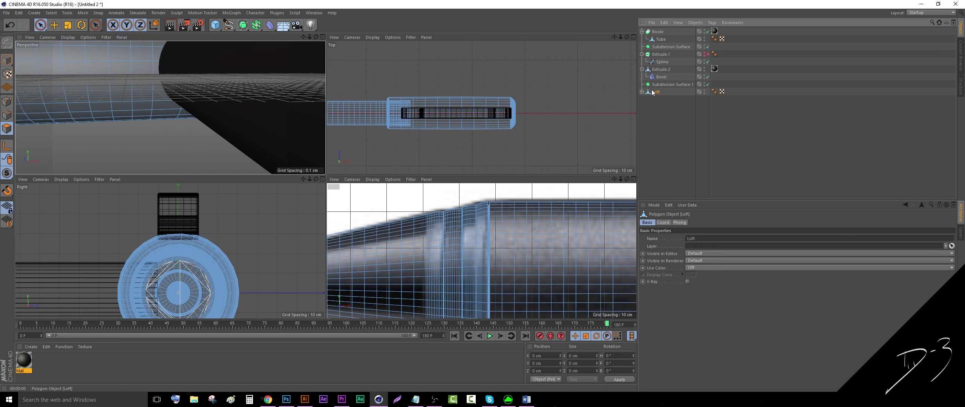
Merge the editable Loft and its two caps with Connect Objects + Delete and place the result inside the Boole above the Tube.
click(641, 92)
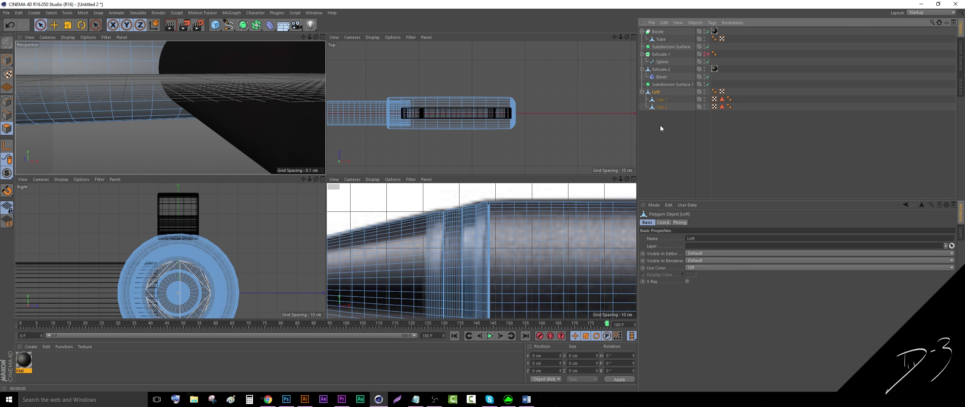
right_click(654, 97)
click(704, 271)
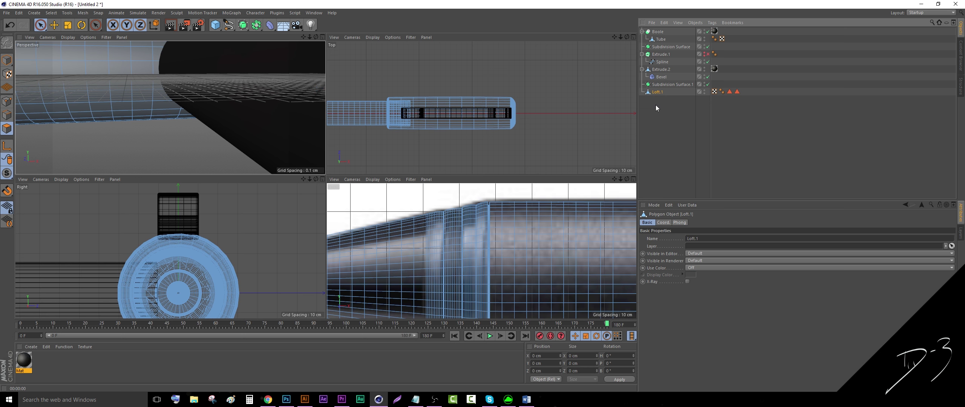
drag(658, 92, 658, 32)
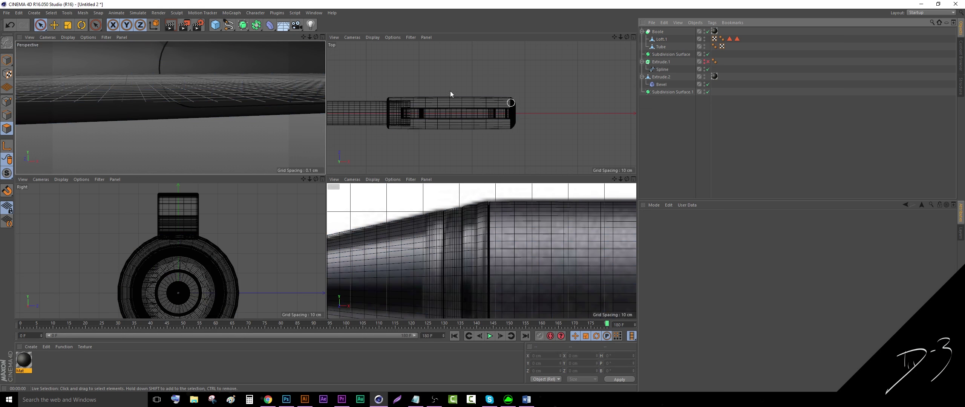
Select Loft.1 and examine its polygon mesh around the ring grooves near the pen tip in the perspective view.
drag(304, 37, 171, 108)
drag(321, 49, 323, 50)
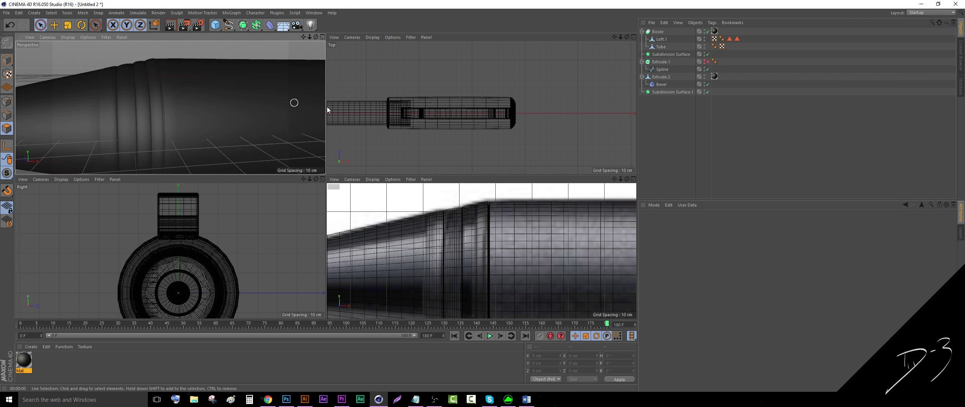
click(657, 32)
click(656, 39)
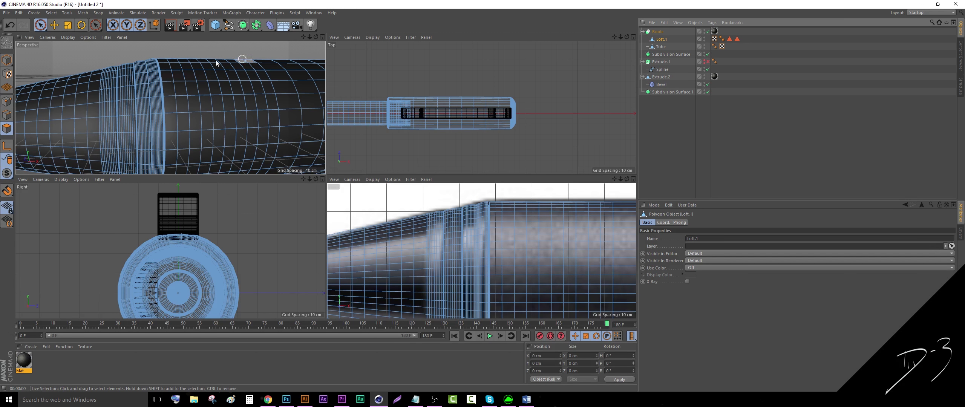
scroll(95, 134, up, 5)
scroll(97, 135, down, 5)
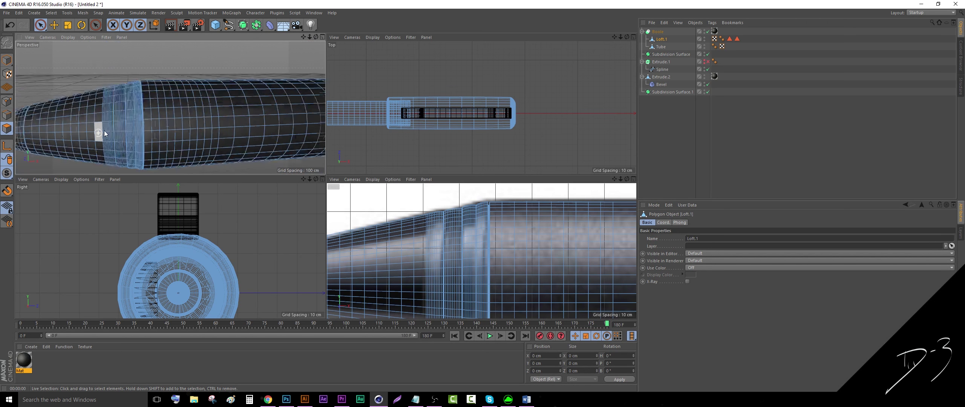
scroll(207, 135, up, 5)
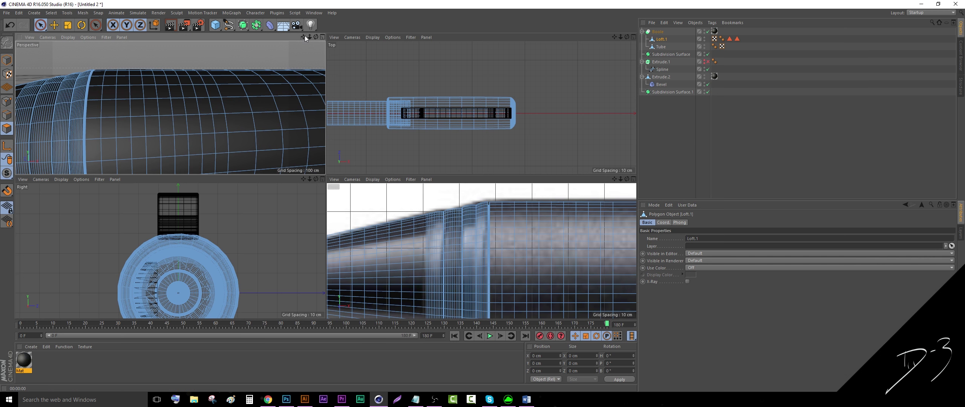
Place Loft.1 under Subdivision Surface.1 and test-render the perspective view.
drag(659, 40, 666, 91)
click(170, 25)
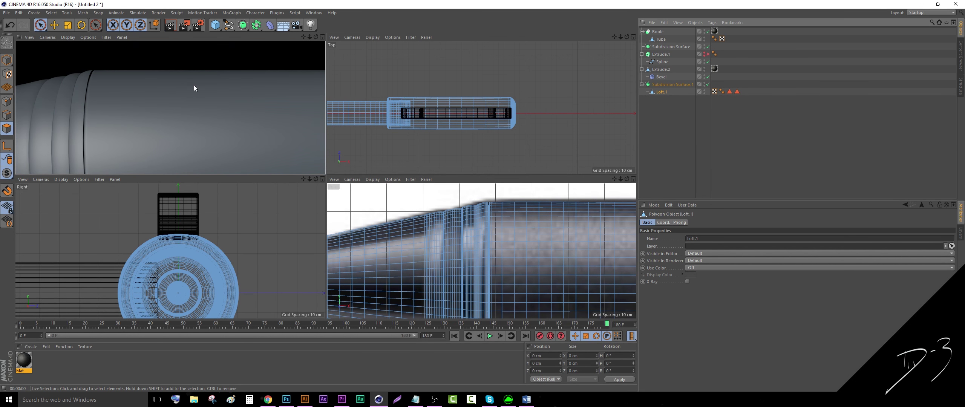
click(193, 84)
Move Subdivision Surface.1 with Loft.1 into the Boole and test-render the perspective view.
drag(667, 84, 659, 34)
click(170, 26)
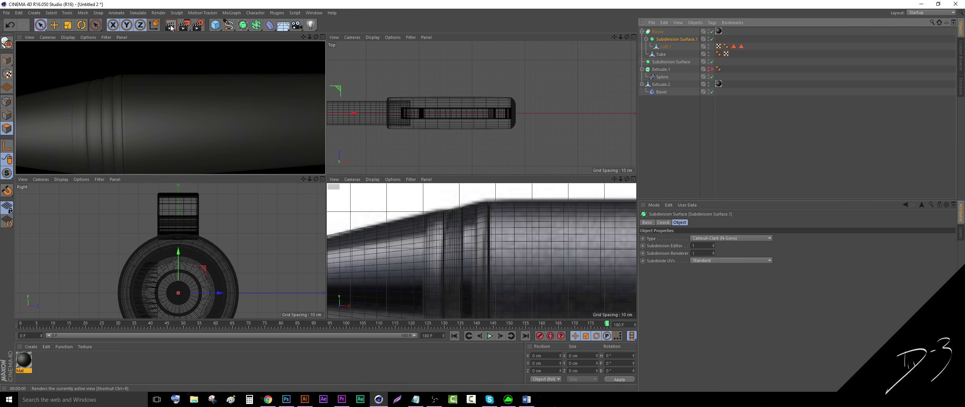
drag(312, 37, 286, 38)
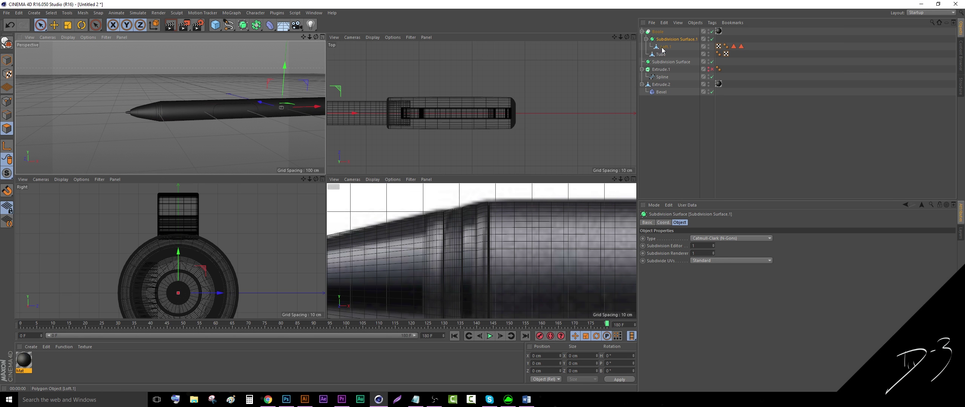
Disable Subdivision Surface.1 and select Loft.1 for editing at the ring grooves.
click(712, 39)
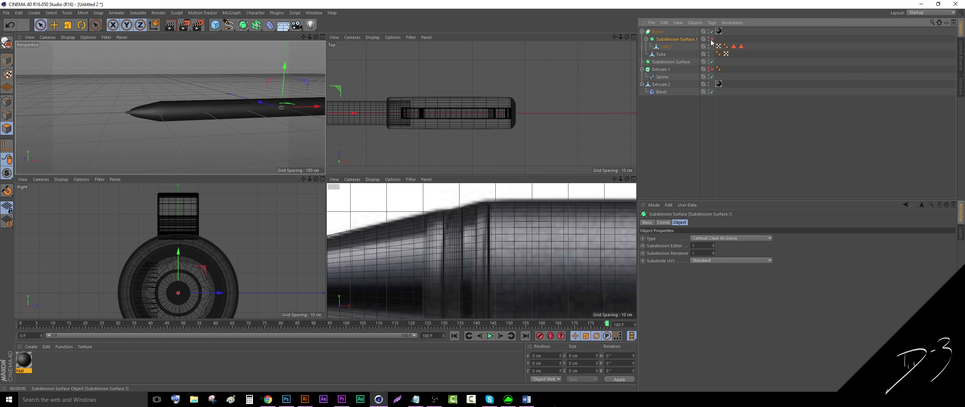
scroll(269, 107, up, 5)
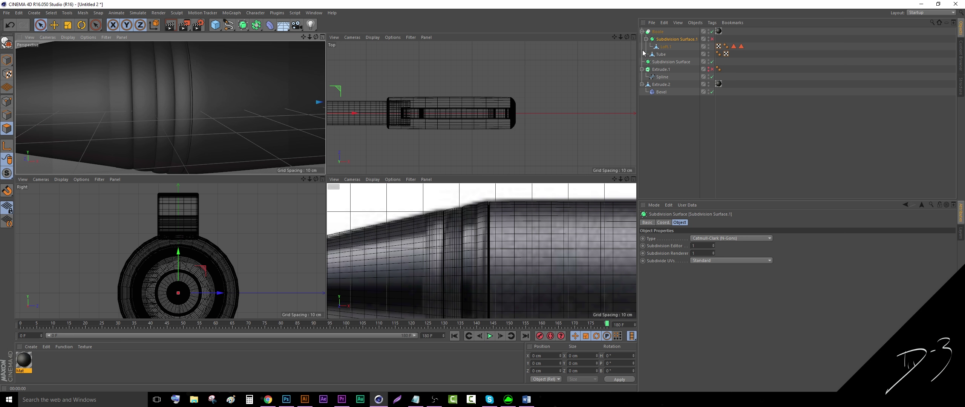
click(665, 46)
drag(303, 36, 171, 108)
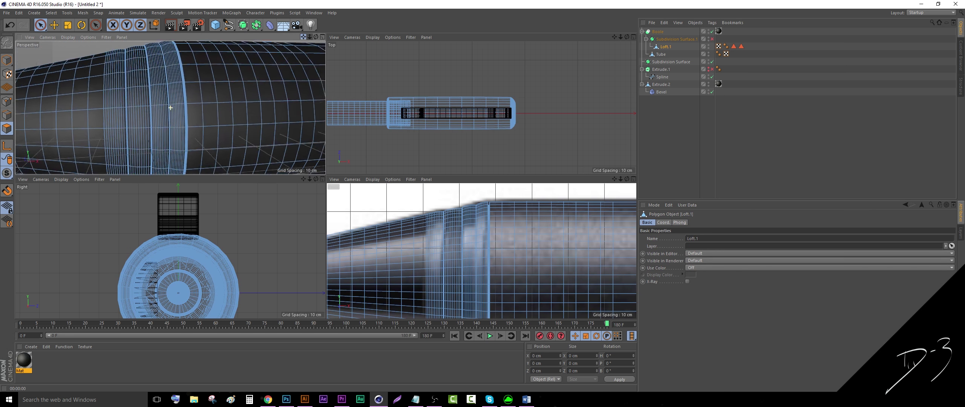
Activate the Loop Selection tool for the polygon rings of Loft.1.
click(66, 14)
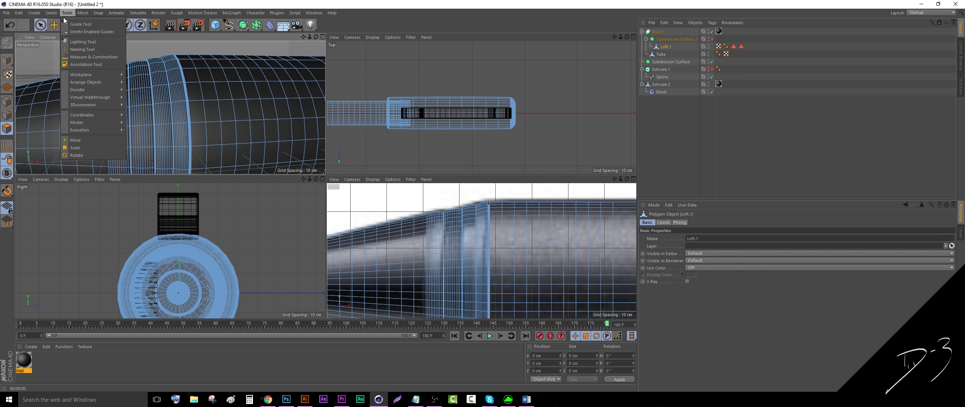
mouse_move(51, 13)
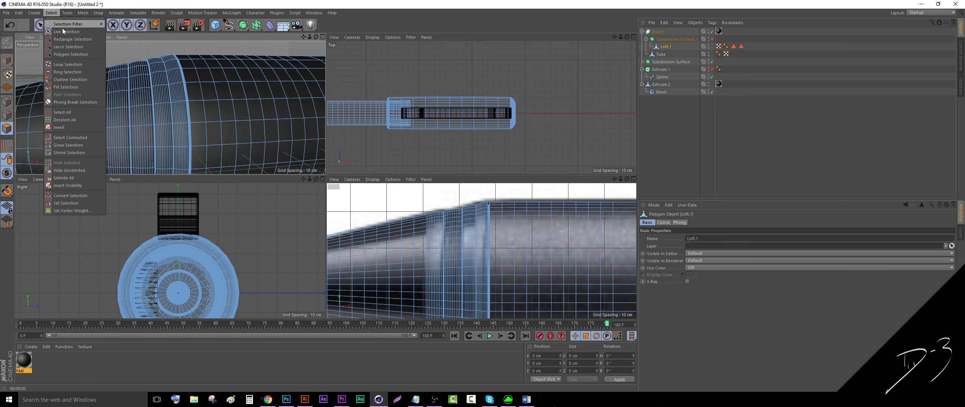
click(73, 65)
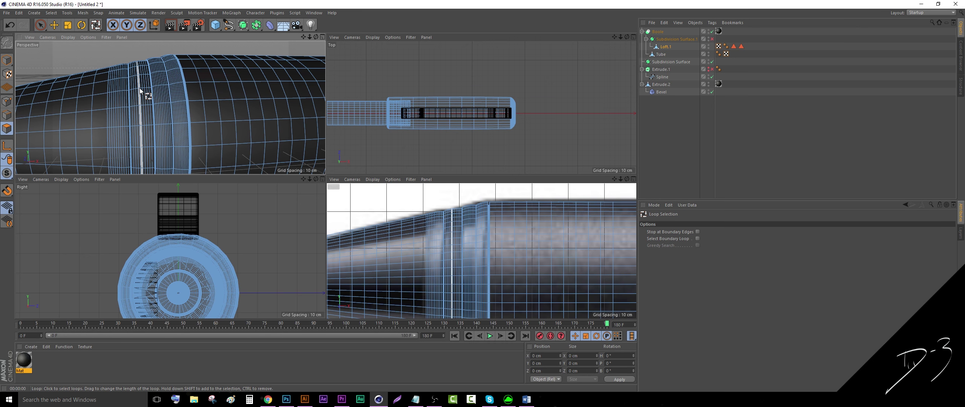
scroll(131, 92, up, 4)
scroll(134, 88, down, 5)
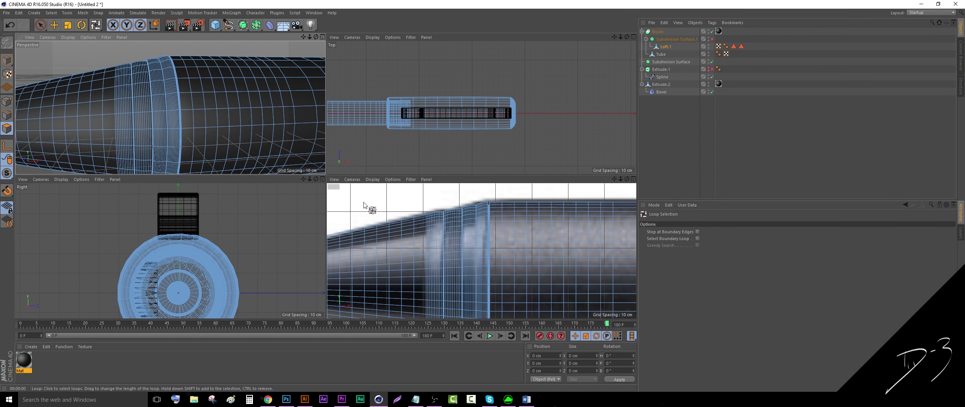
Switch the Front view's display to Box and frame the pen tip of the reference image.
click(372, 180)
click(390, 267)
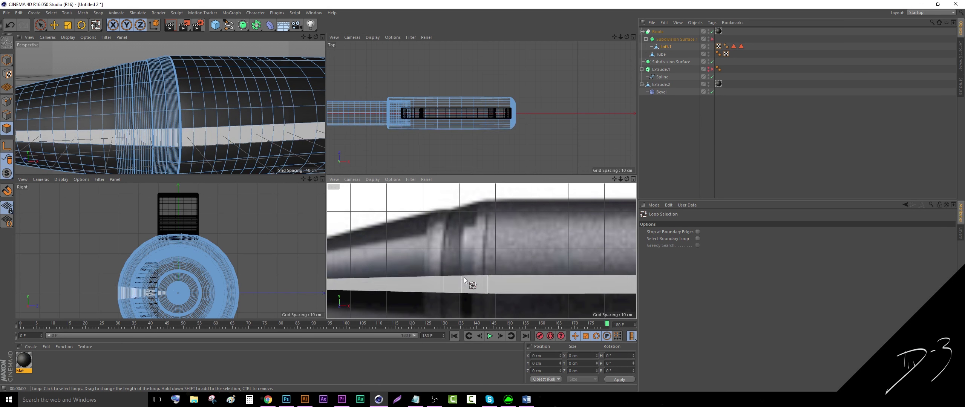
drag(621, 180, 543, 179)
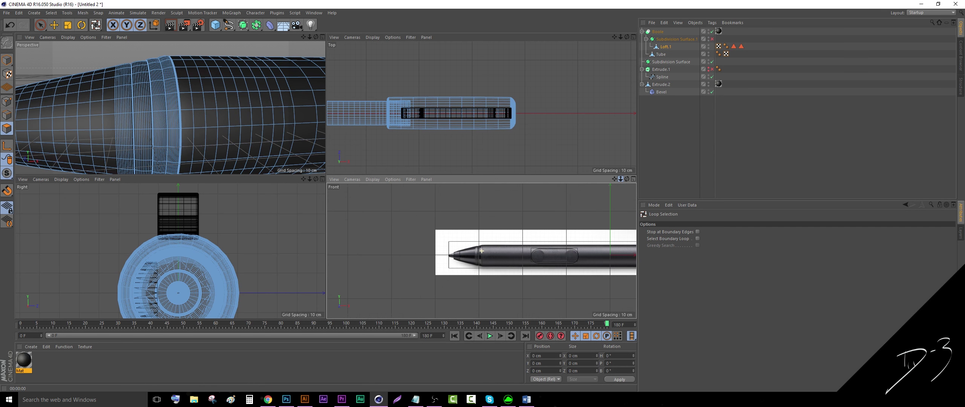
scroll(481, 251, up, 5)
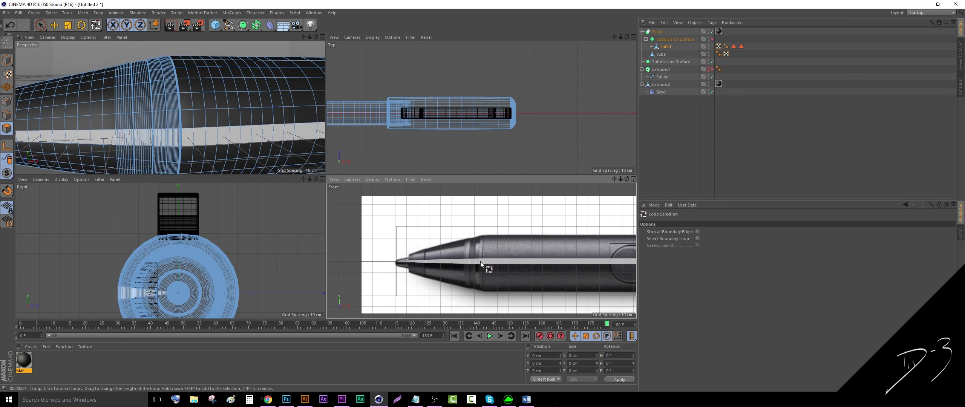
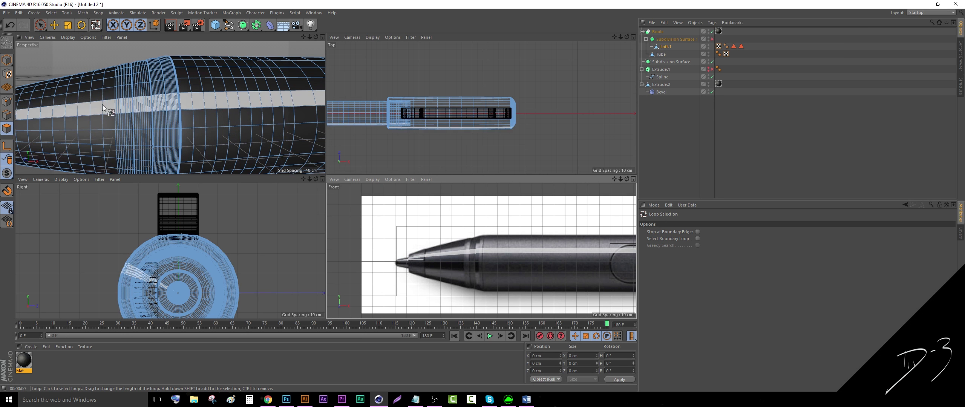
Loop-select all polygon rings of the wide band between the two grooves near the pen tip on Loft.1.
scroll(130, 106, up, 3)
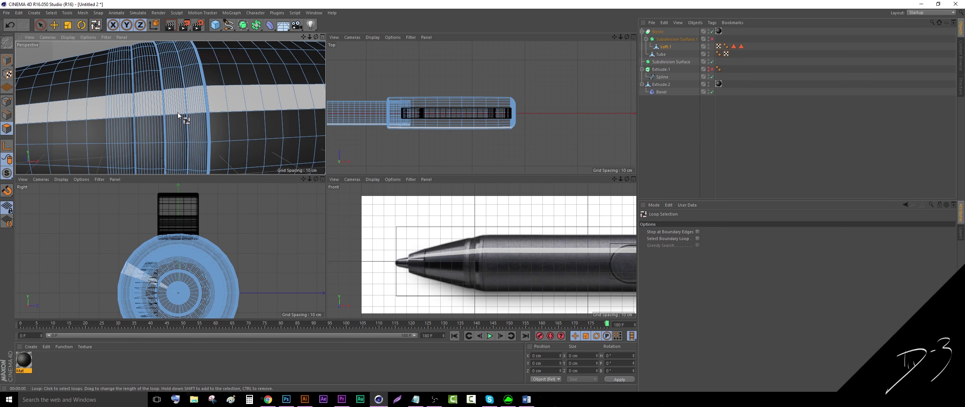
scroll(178, 114, up, 3)
scroll(182, 111, down, 3)
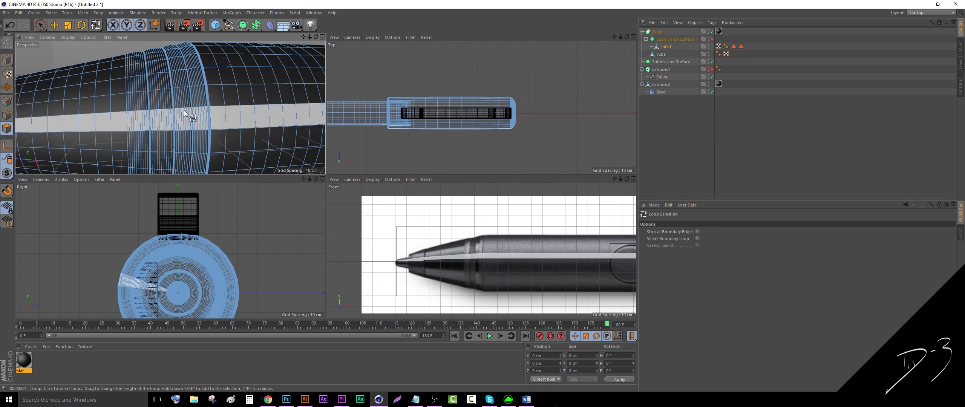
scroll(186, 109, up, 3)
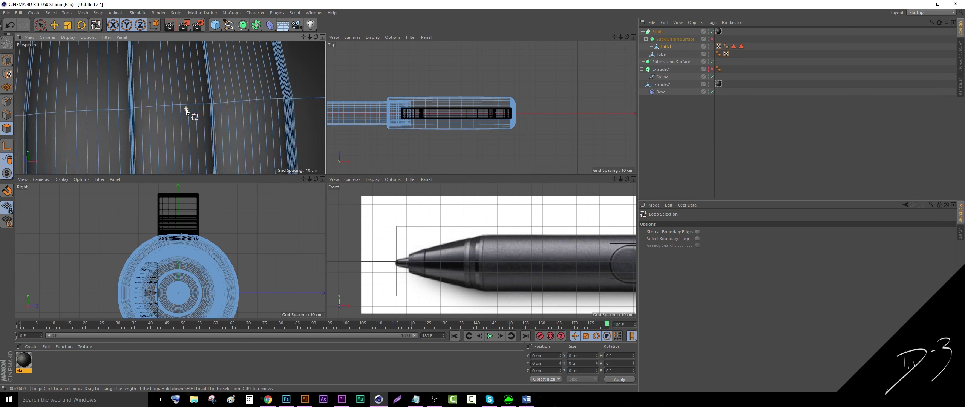
click(140, 108)
shift+click(145, 107)
shift+click(150, 108)
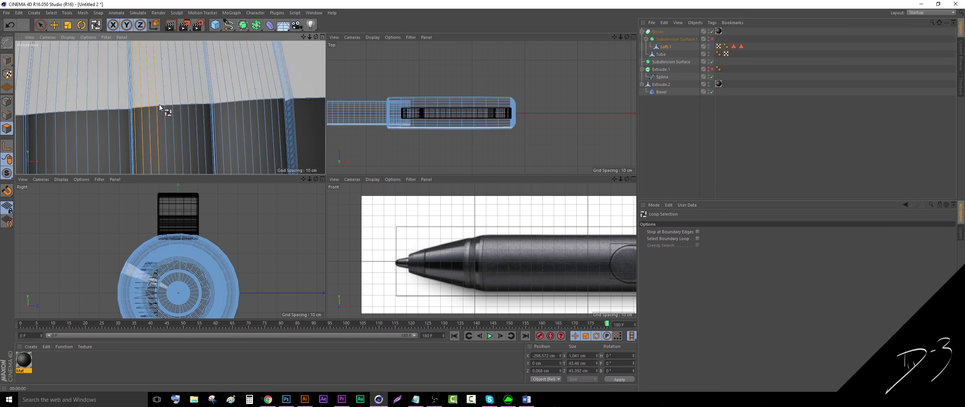
drag(159, 104, 208, 104)
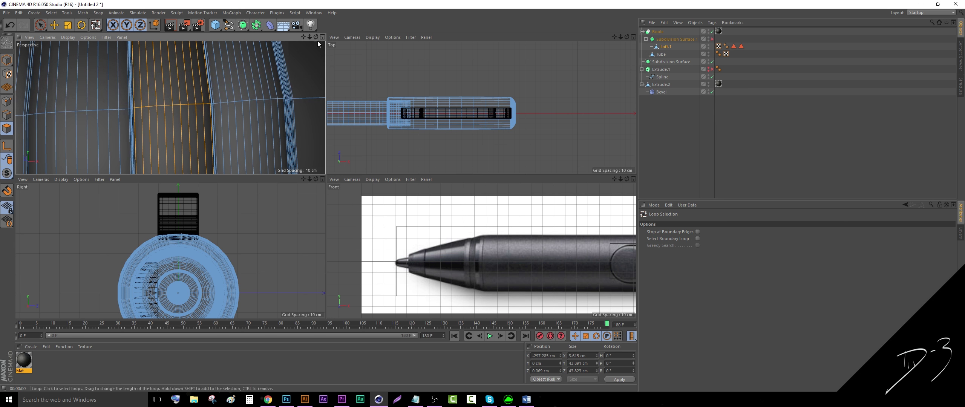
Add the narrow edge loops bordering the wide ring band to the polygon selection on Loft.1.
drag(316, 38, 377, 41)
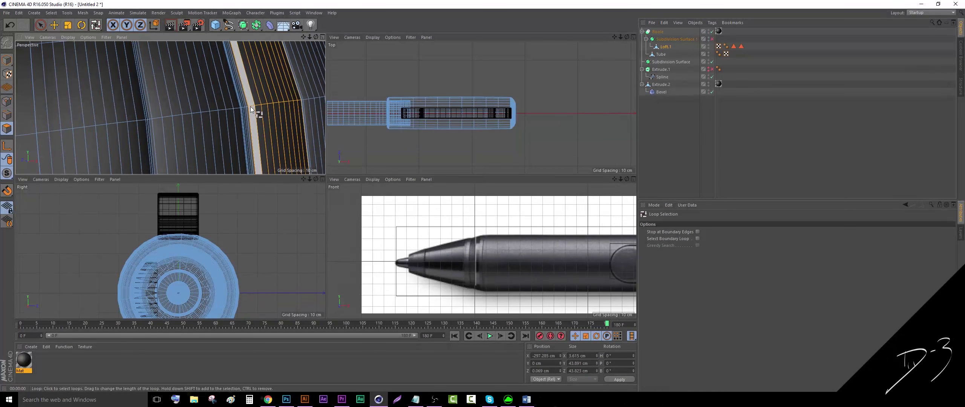
drag(250, 106, 249, 107)
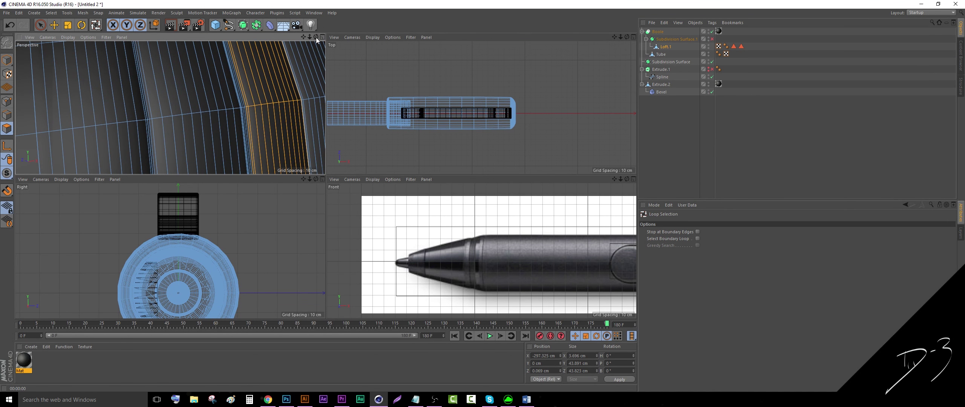
drag(316, 37, 248, 63)
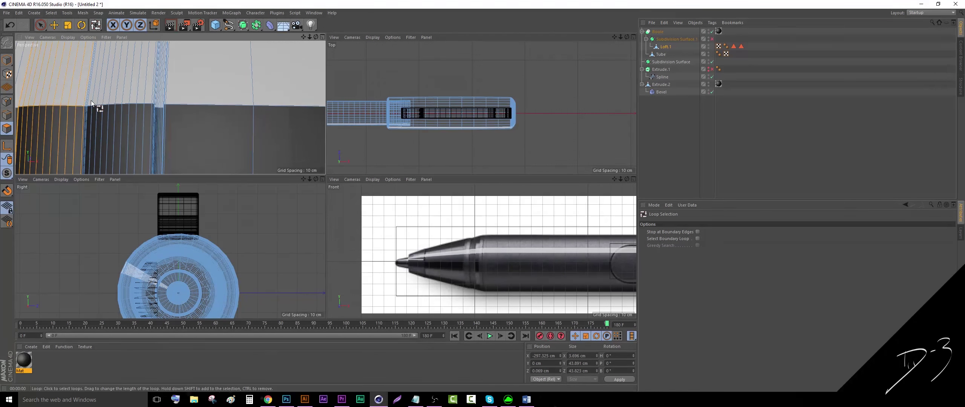
mouse_move(92, 106)
alt+mouse_down()
mouse_move(97, 118)
mouse_move(112, 95)
mouse_move(151, 79)
alt+mouse_up()
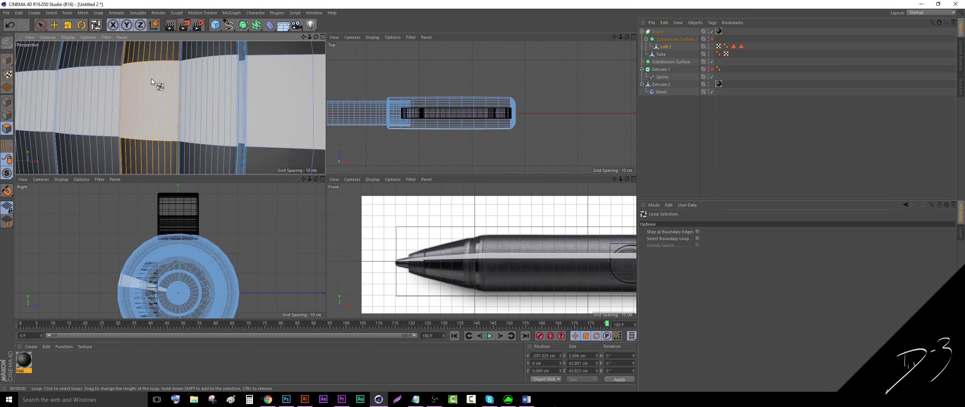
drag(310, 37, 248, 88)
drag(305, 36, 221, 72)
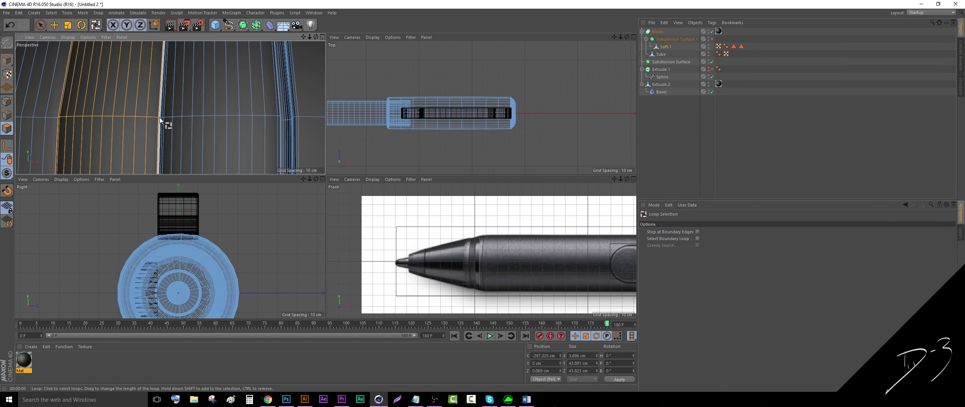
shift+click(160, 120)
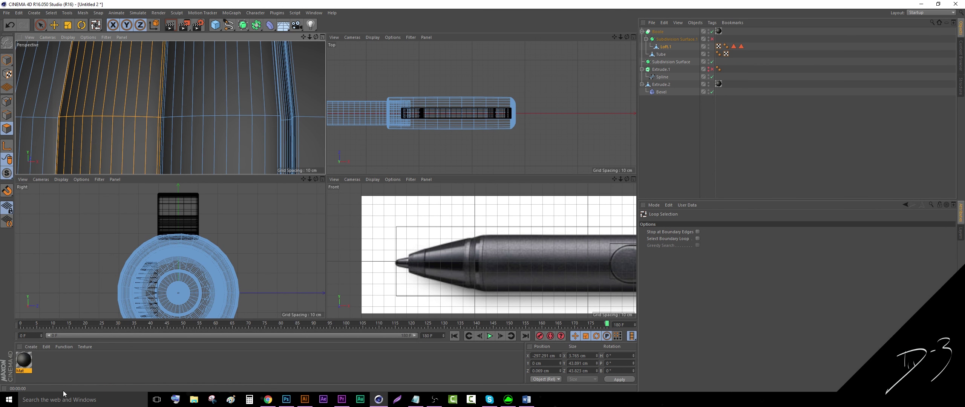
Duplicate the dark material with a Layer 1 reflectance roughness of 17% and apply it to the selected ring band.
click(22, 362)
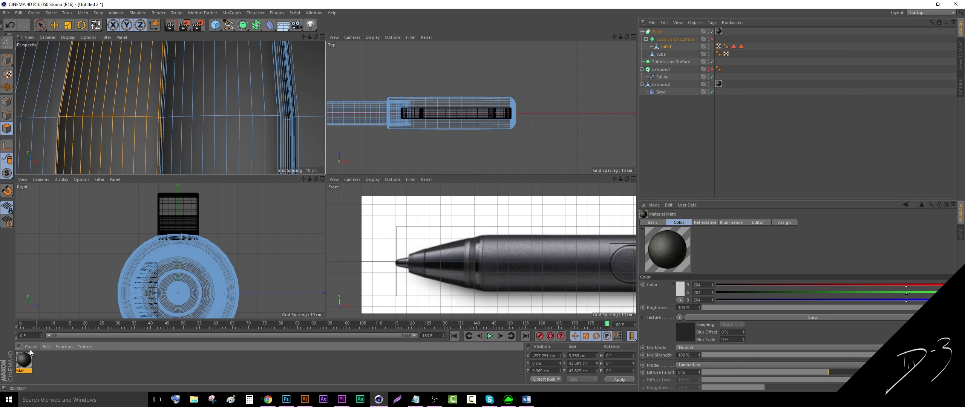
key(ctrl+c)
key(ctrl+v)
double_click(27, 361)
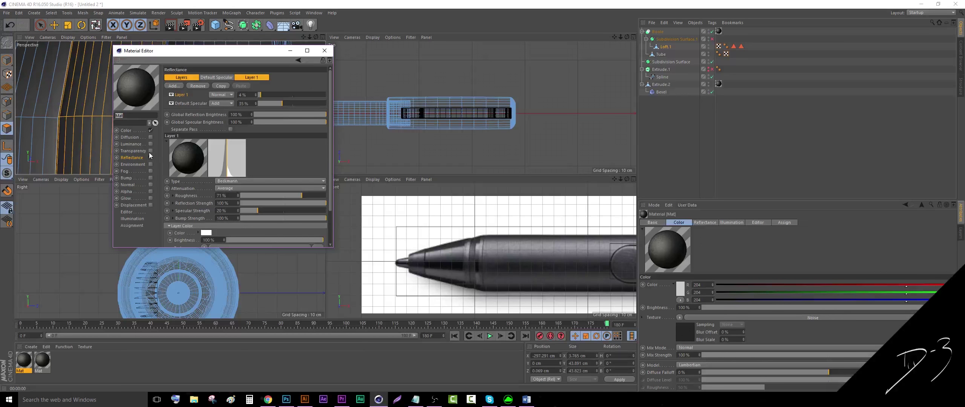
drag(272, 196, 254, 194)
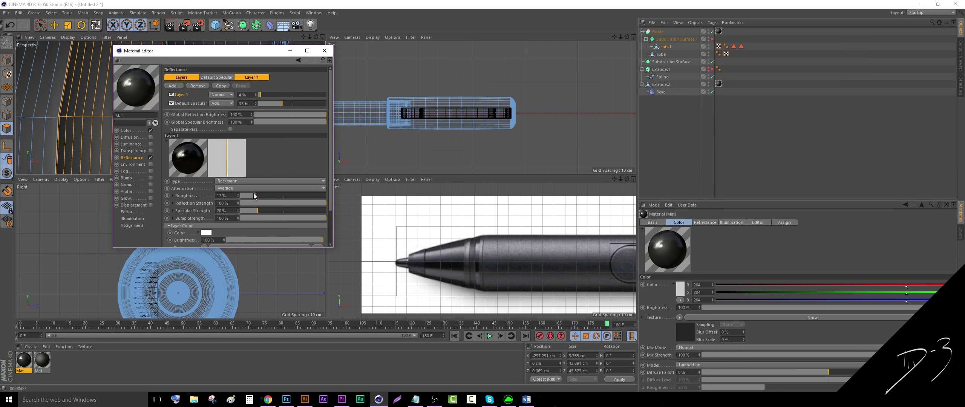
click(325, 50)
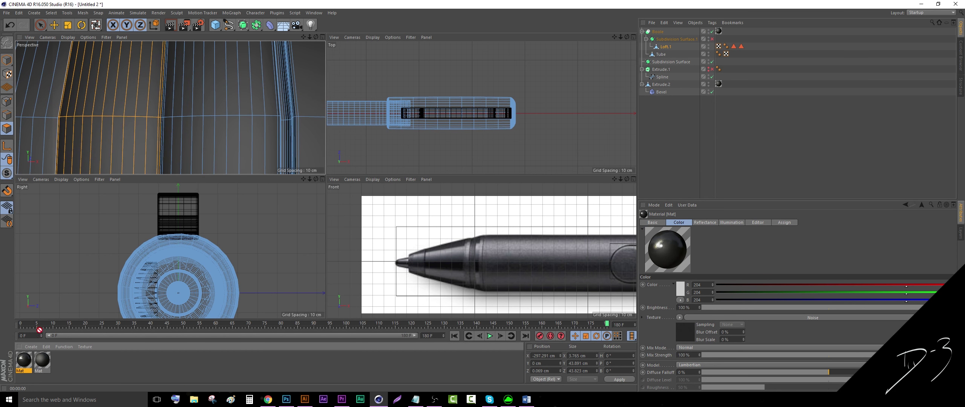
drag(142, 131, 143, 131)
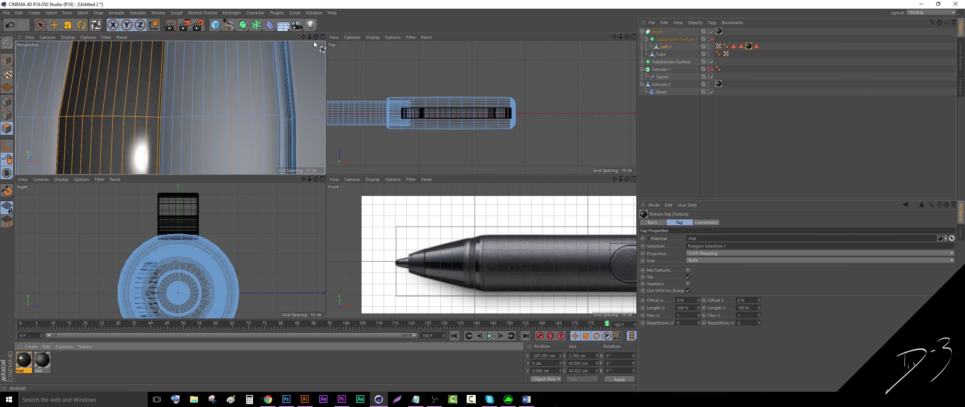
Loop-select the polygon rings of the tapered section between nib and grooves, and apply the glossy material to them.
drag(303, 37, 426, 21)
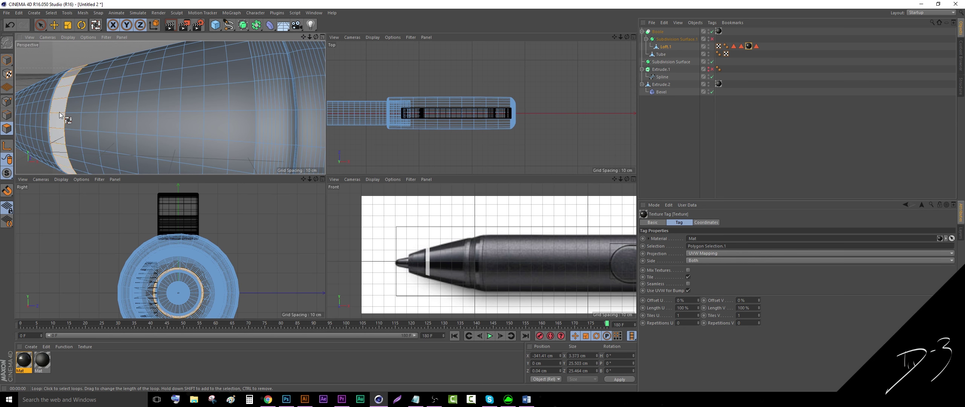
drag(59, 113, 243, 109)
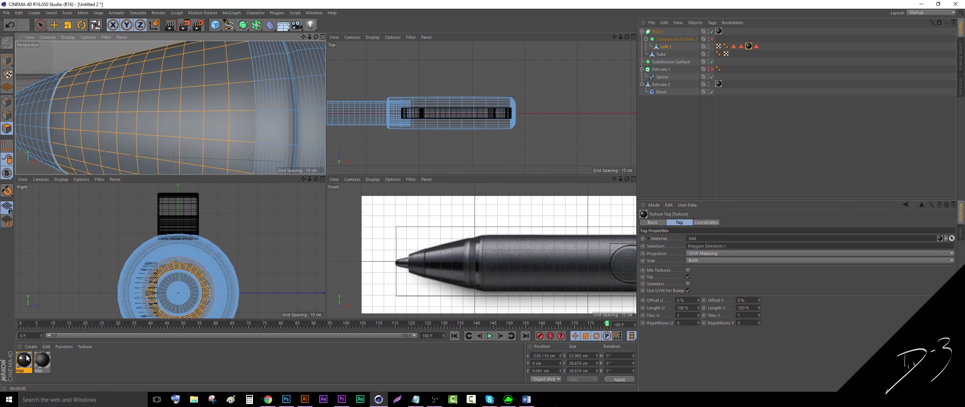
drag(27, 358, 146, 139)
drag(186, 110, 187, 109)
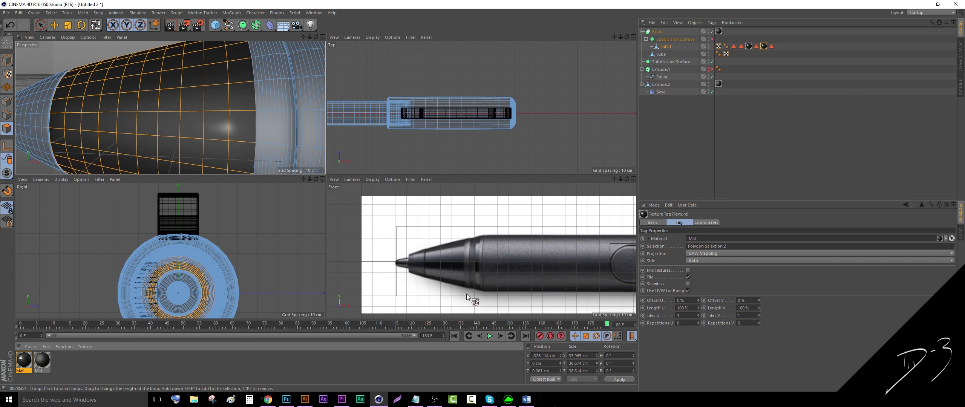
Loop-select all polygon rings of the pen nib and apply the glossy material to them.
drag(313, 36, 305, 37)
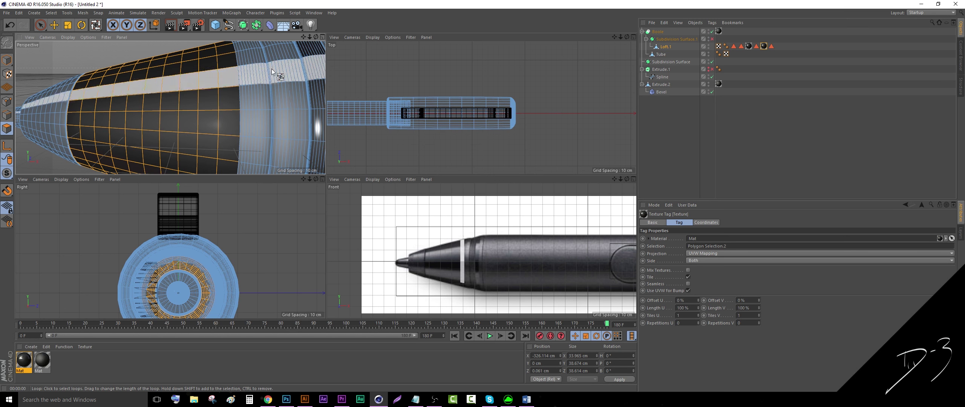
drag(304, 36, 469, 43)
scroll(184, 122, up, 5)
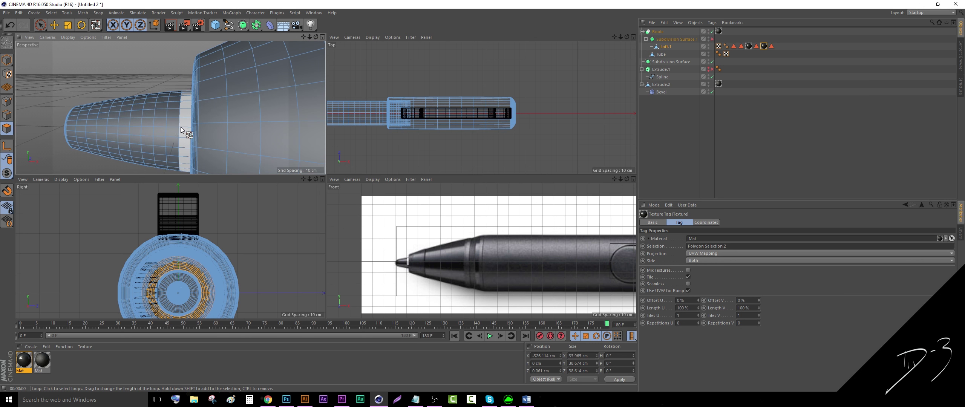
click(181, 127)
shift+click(173, 127)
shift+click(160, 127)
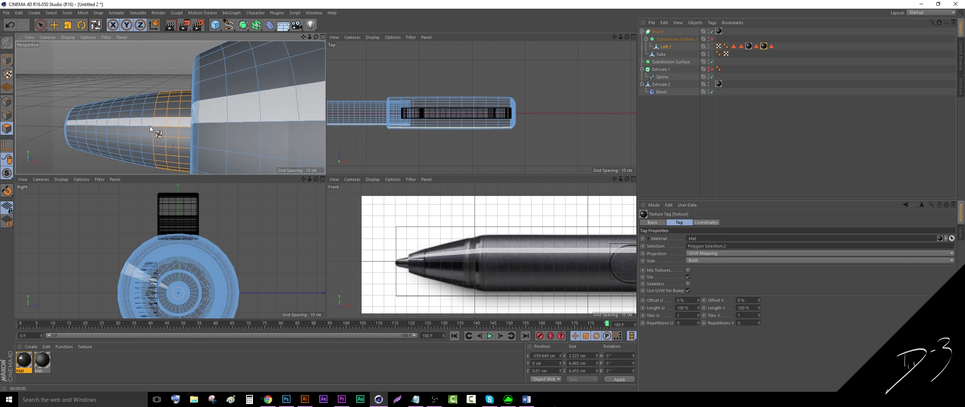
shift+click(147, 127)
drag(134, 129, 69, 126)
drag(315, 37, 132, 126)
drag(41, 26, 82, 50)
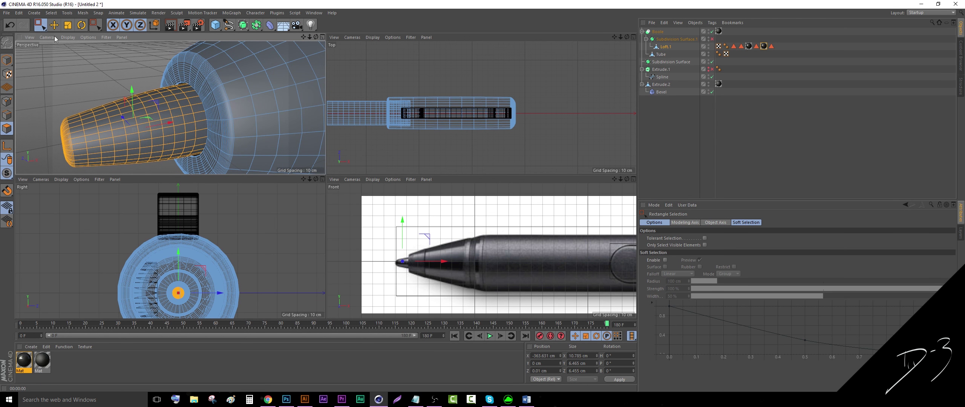
drag(142, 140, 142, 140)
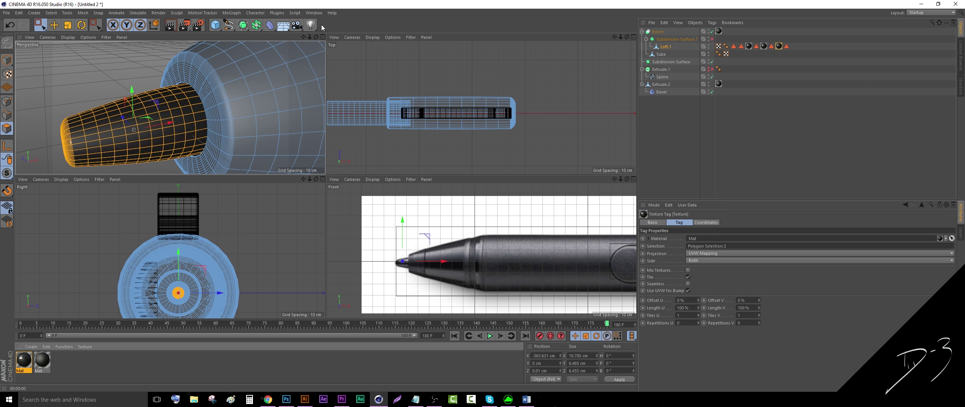
Deselect the nib polygons and render the whole pen in the perspective view.
mouse_move(318, 36)
mouse_down()
mouse_move(357, 27)
mouse_move(324, 28)
mouse_up()
click(109, 47)
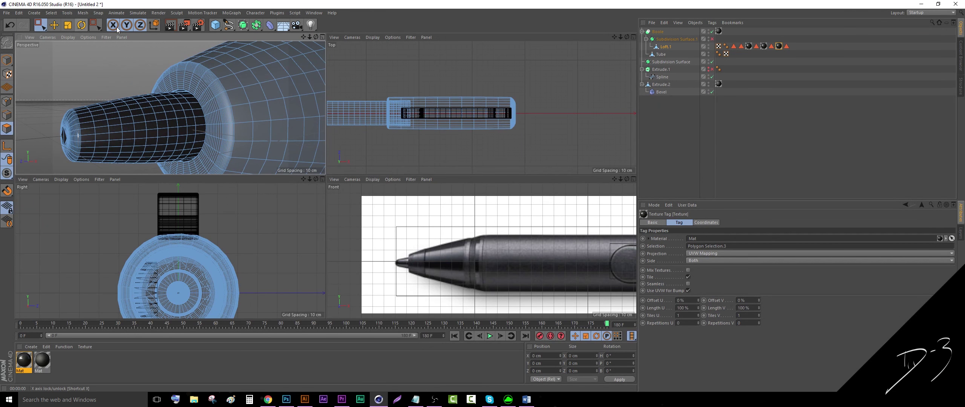
drag(310, 37, 173, 39)
click(171, 25)
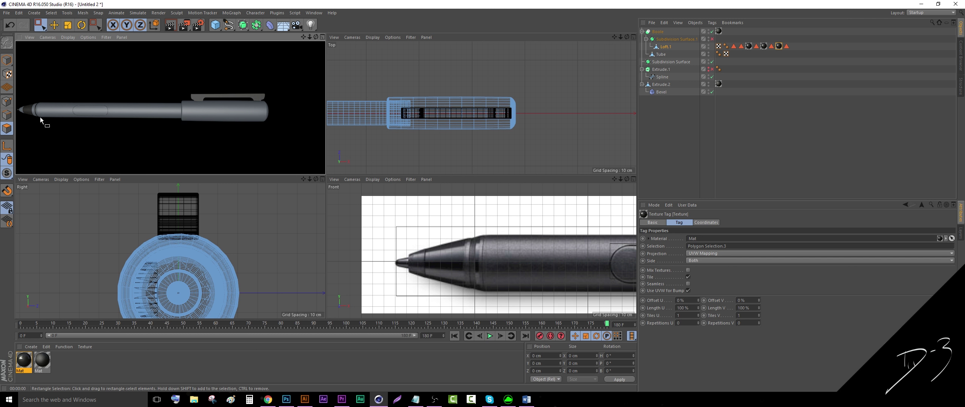
scroll(37, 115, up, 4)
scroll(42, 114, down, 1)
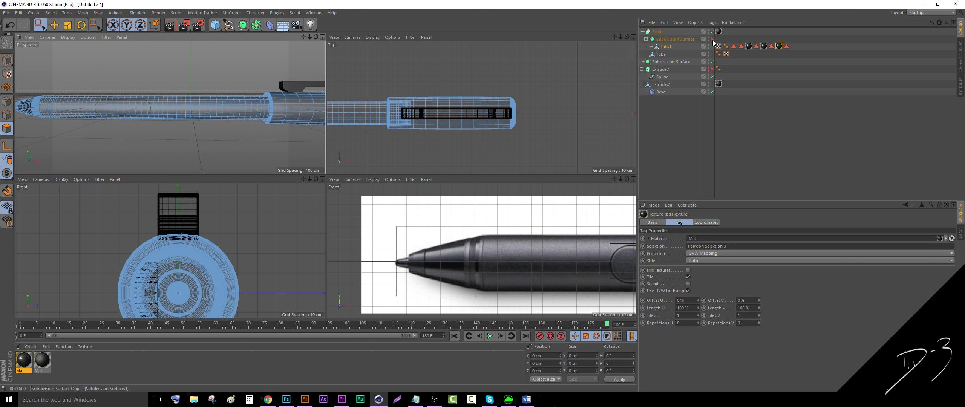
Move the original dark material's tag from the Boole to Loft.1 and render the pen body and tip.
drag(719, 30, 667, 47)
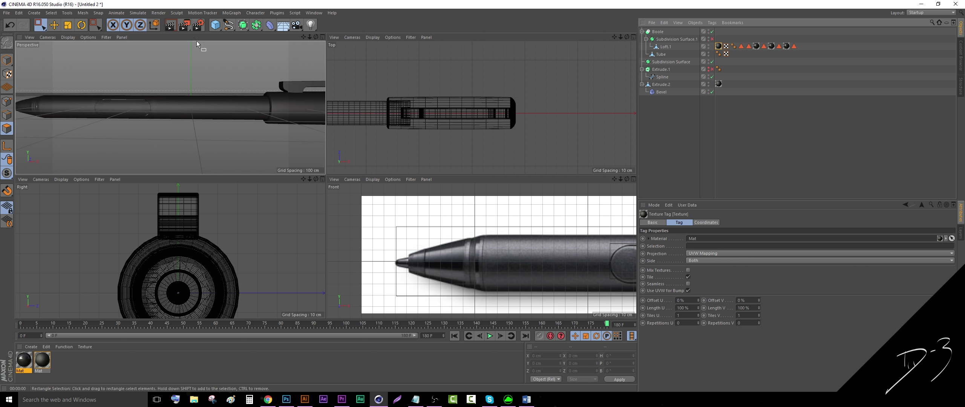
click(171, 27)
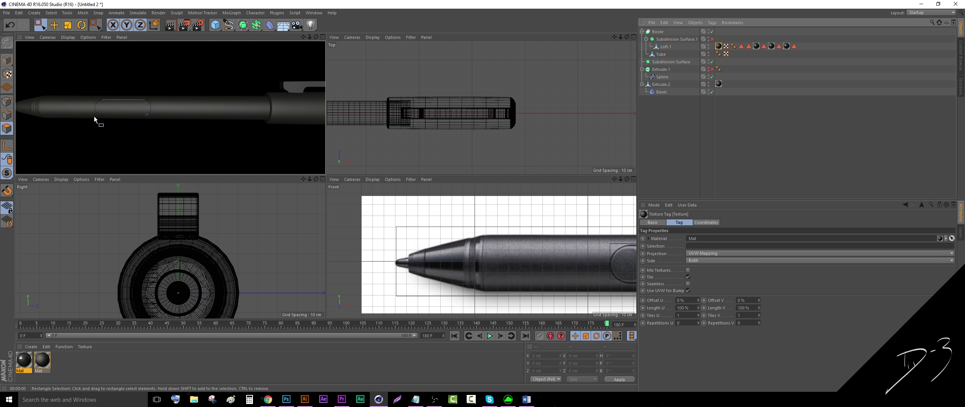
drag(303, 37, 436, 46)
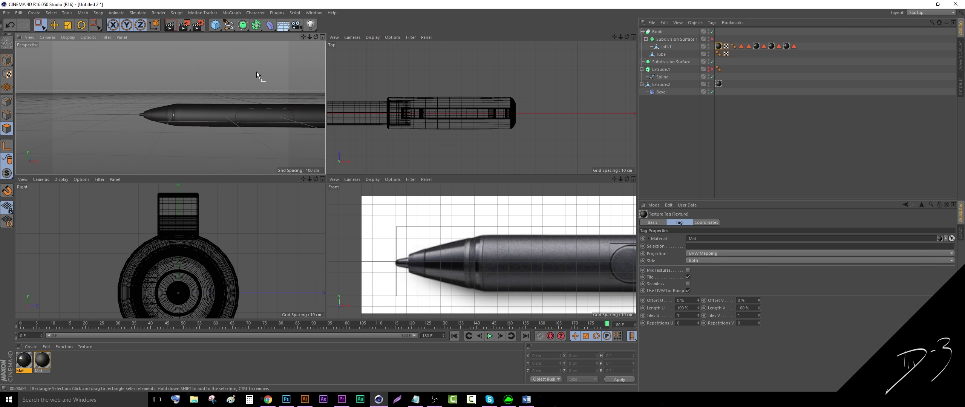
scroll(165, 117, up, 3)
scroll(171, 114, up, 6)
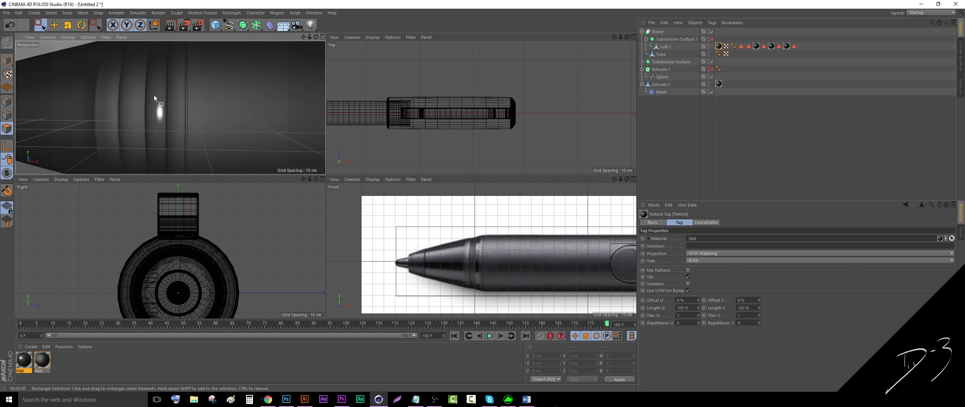
scroll(144, 104, down, 3)
click(171, 25)
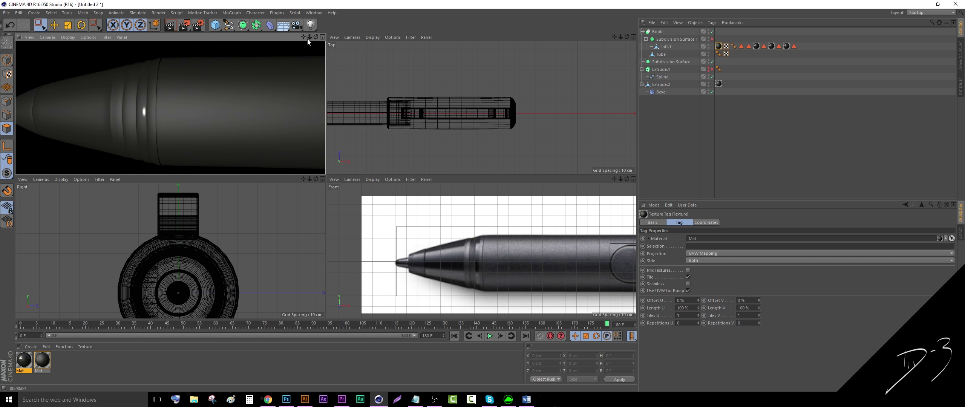
Add a Disc primitive and scale it up into a large floor around the pen.
drag(310, 37, 508, 253)
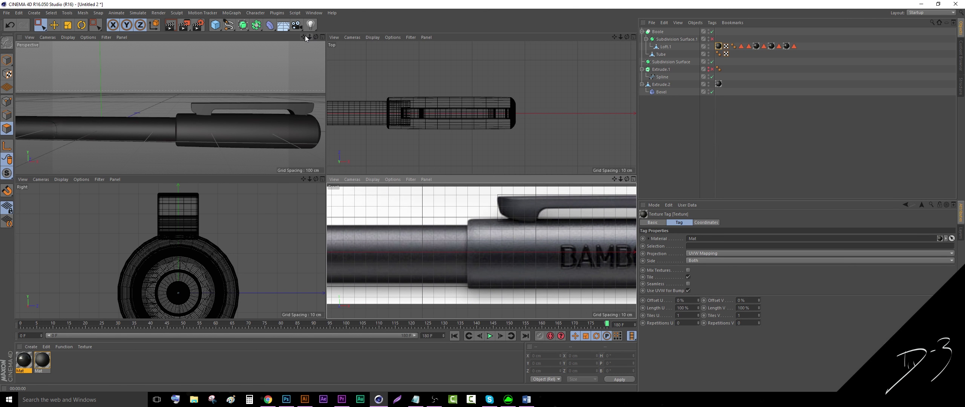
drag(309, 36, 297, 38)
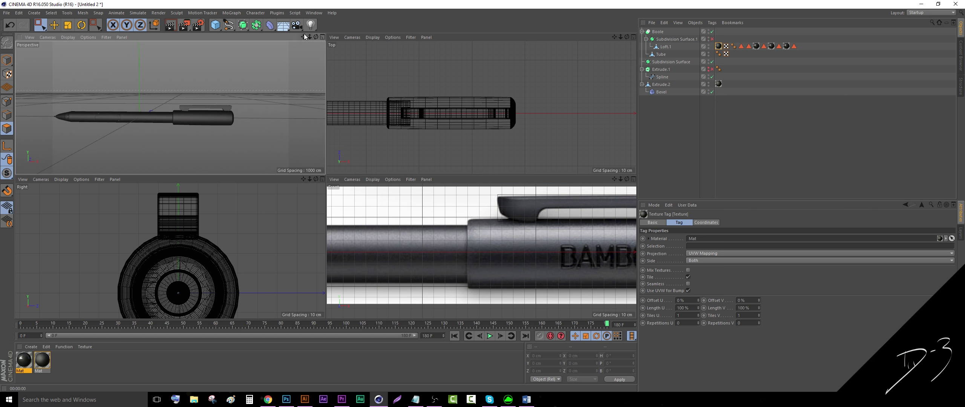
click(323, 37)
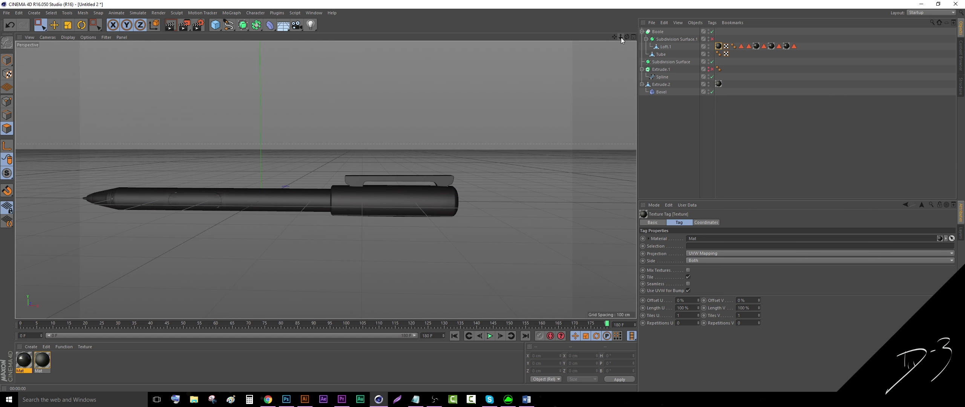
mouse_move(621, 38)
mouse_down()
mouse_move(609, 38)
mouse_move(678, 27)
mouse_move(628, 39)
mouse_up()
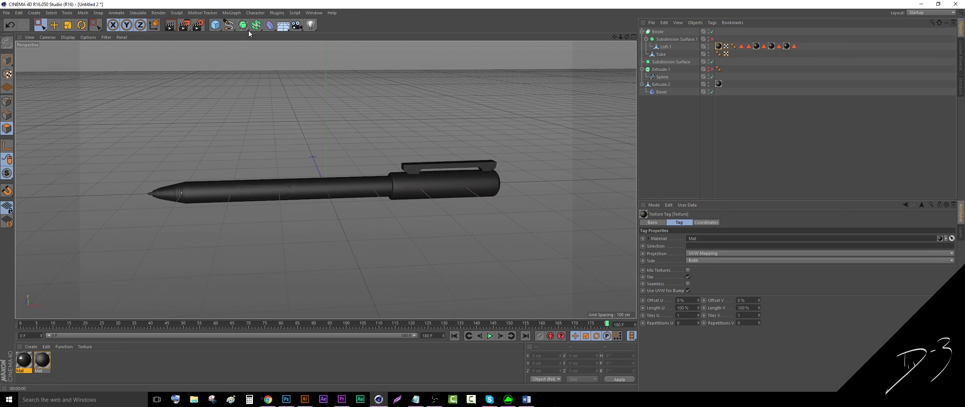
click(216, 25)
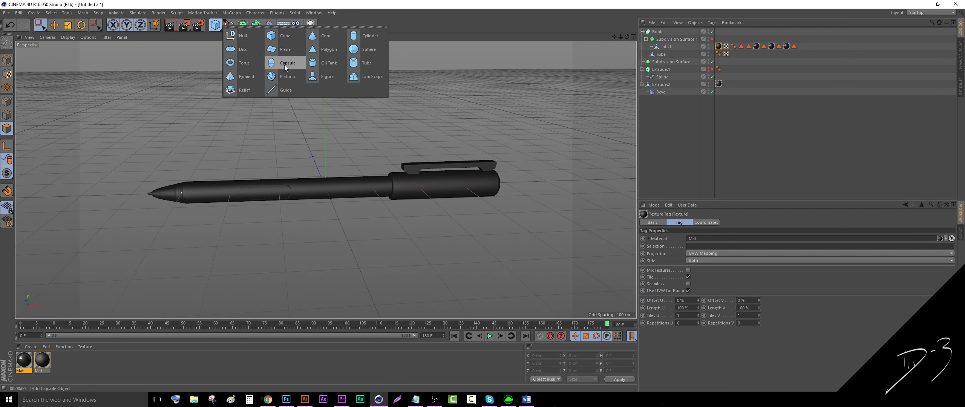
click(249, 50)
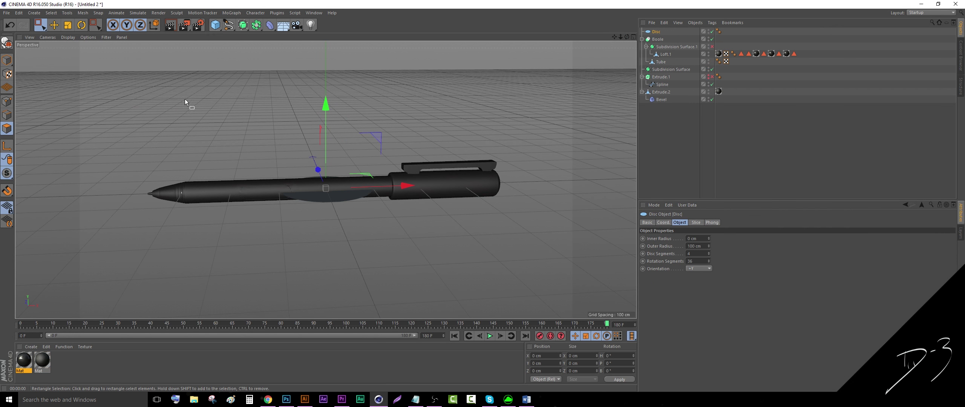
click(70, 27)
drag(557, 60, 865, 60)
Create a new material with the Color and Reflectance channels disabled and only Luminance enabled.
double_click(66, 364)
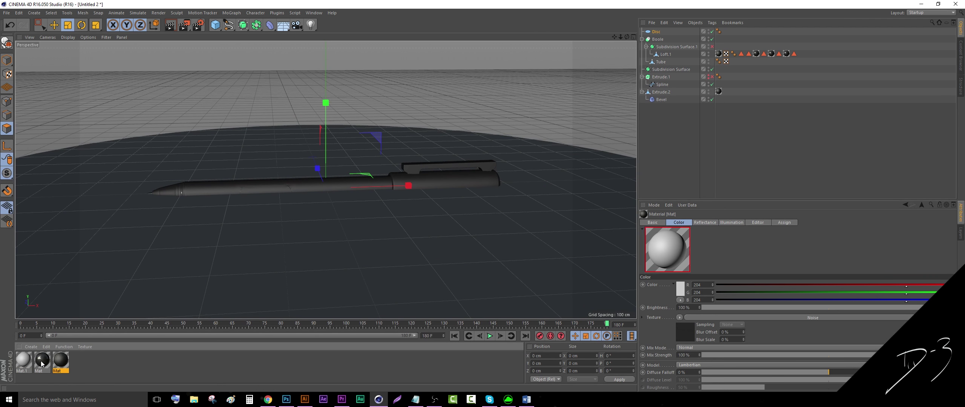
double_click(23, 360)
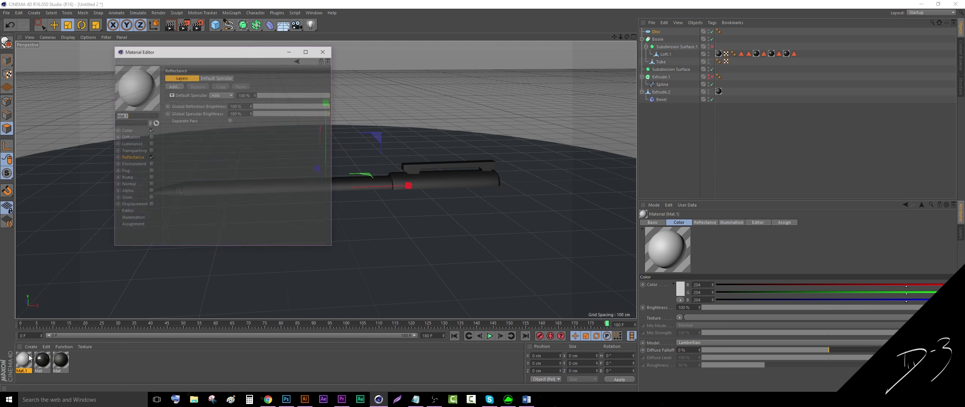
click(150, 131)
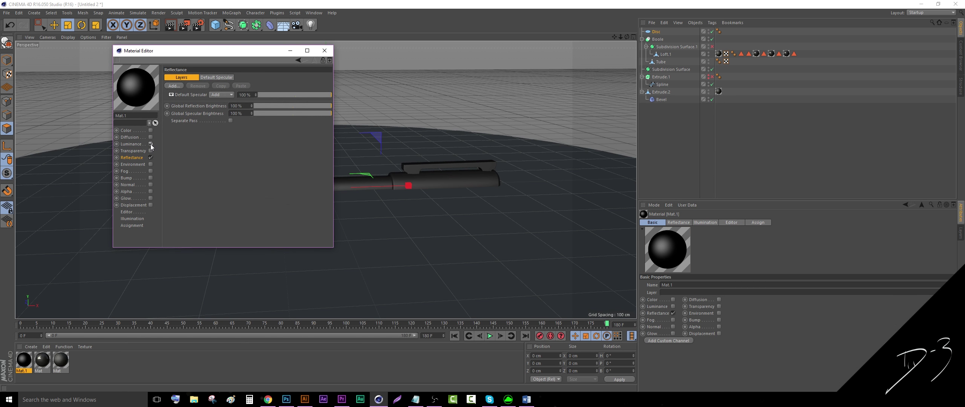
click(151, 144)
click(324, 50)
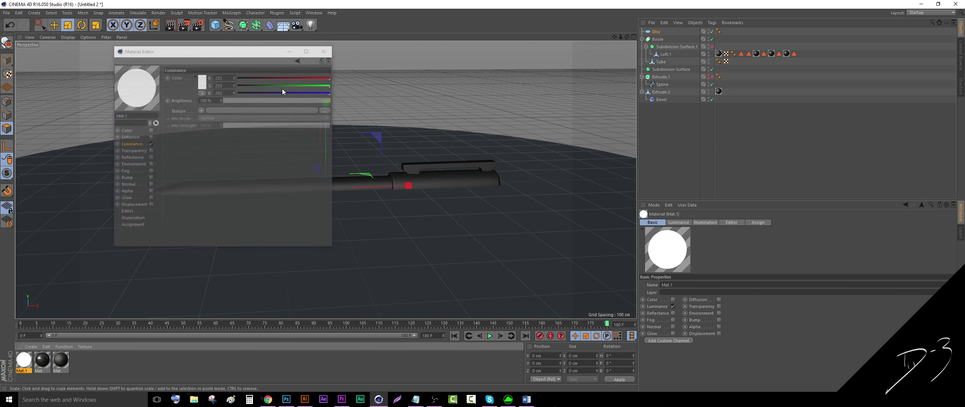
Apply the luminous material to the disc and raise the disc about 448 cm above the pen.
drag(23, 360, 203, 265)
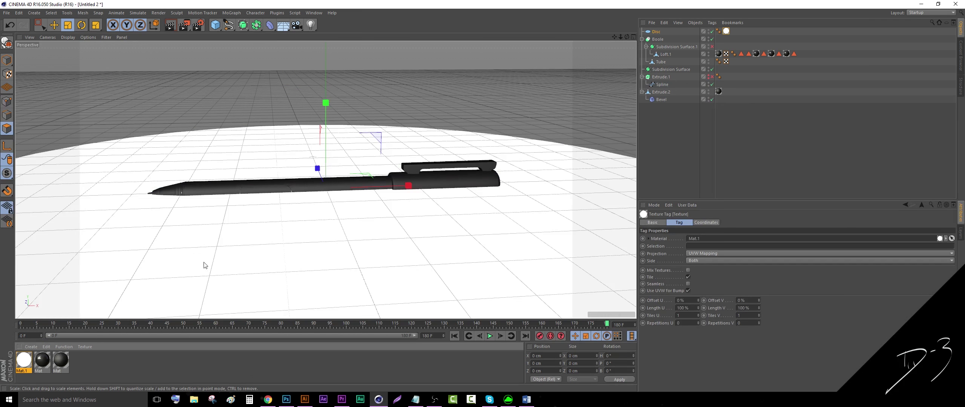
click(55, 26)
drag(326, 103, 326, 49)
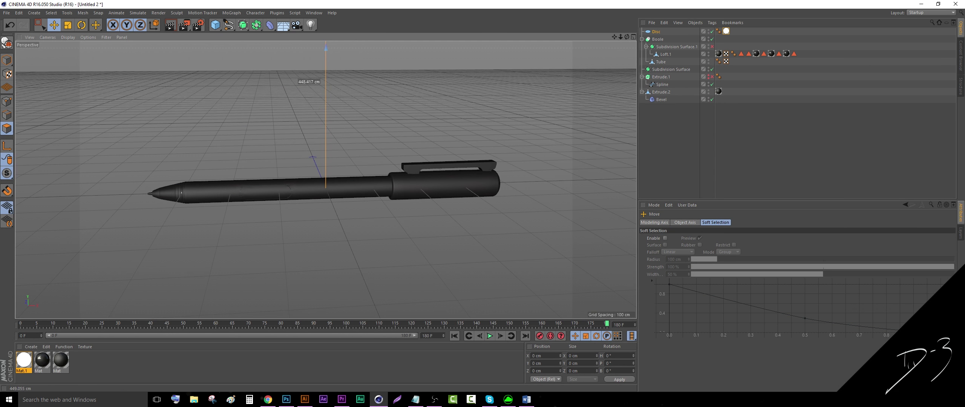
Switch to the browser, examine the Bamboo Smart pen reference on the Wacom home page, and return to Cinema 4D.
click(268, 400)
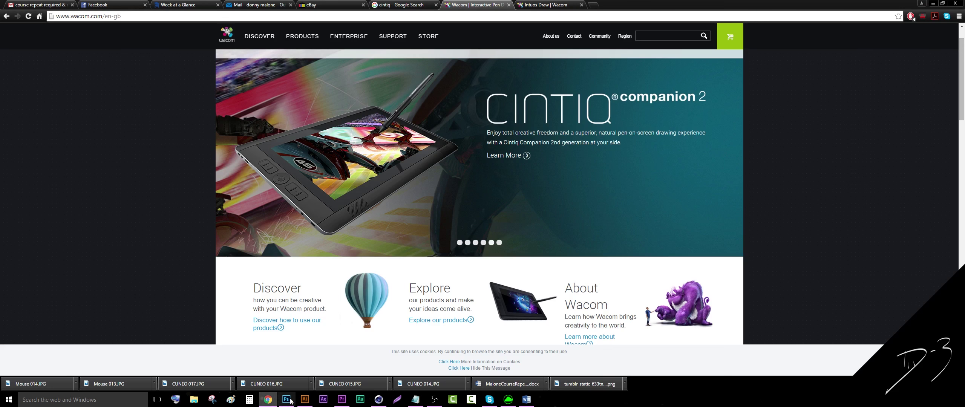
scroll(412, 250, up, 2)
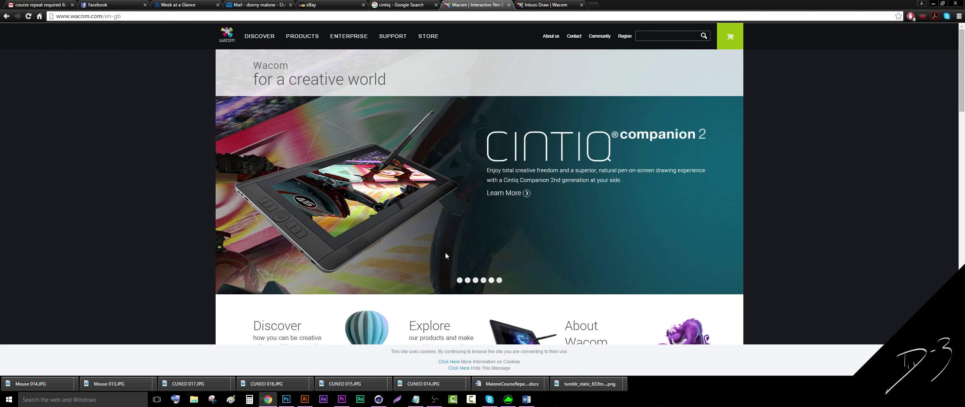
click(462, 280)
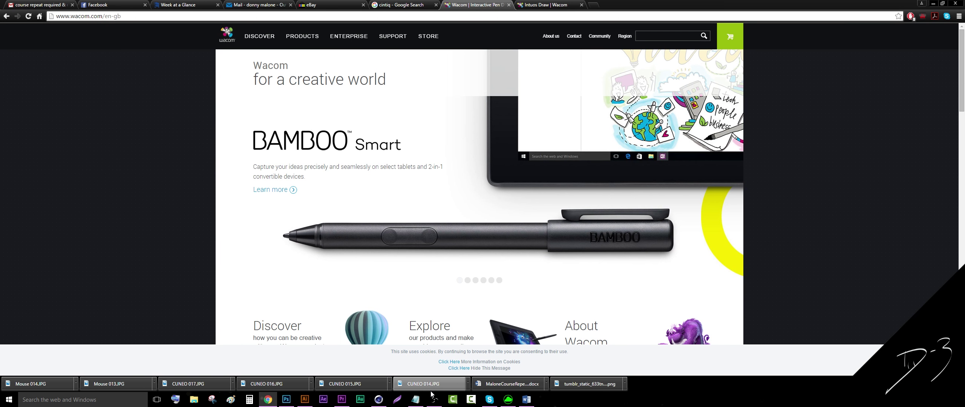
mouse_move(433, 396)
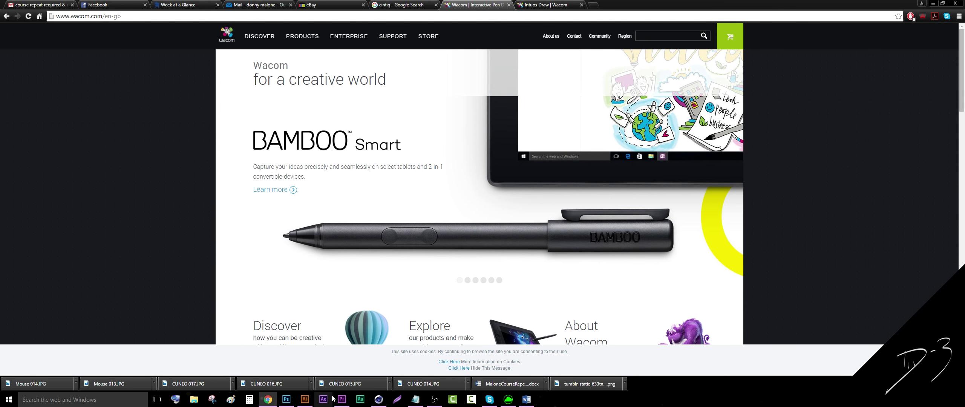
mouse_move(337, 397)
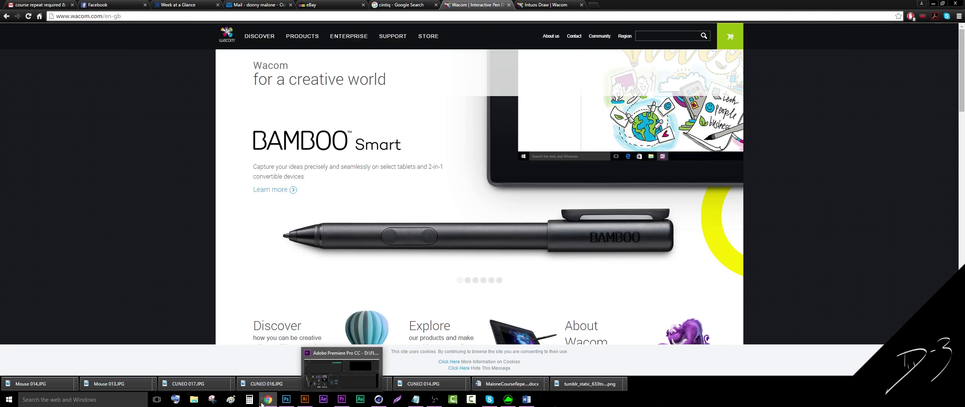
mouse_move(274, 404)
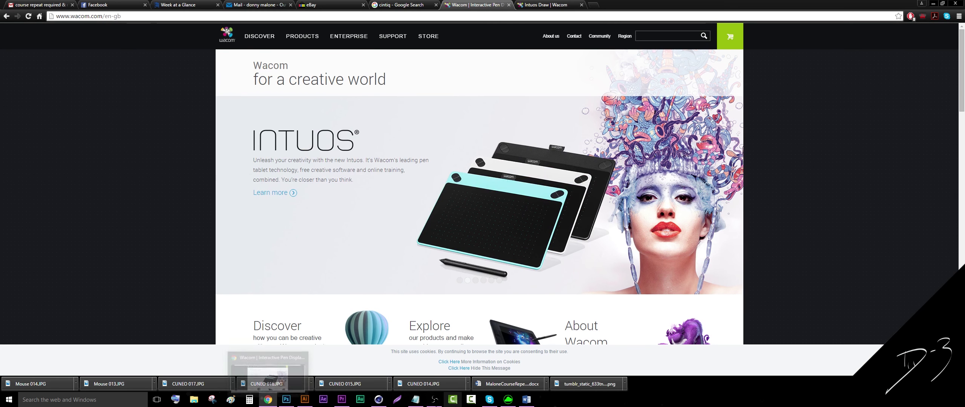
click(378, 400)
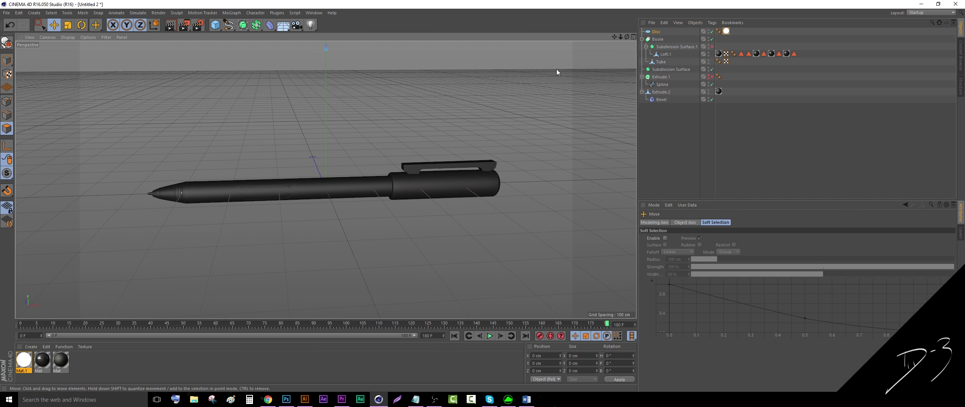
Duplicate the raised disc and place the copy just below the pen as a floor.
drag(620, 37, 602, 47)
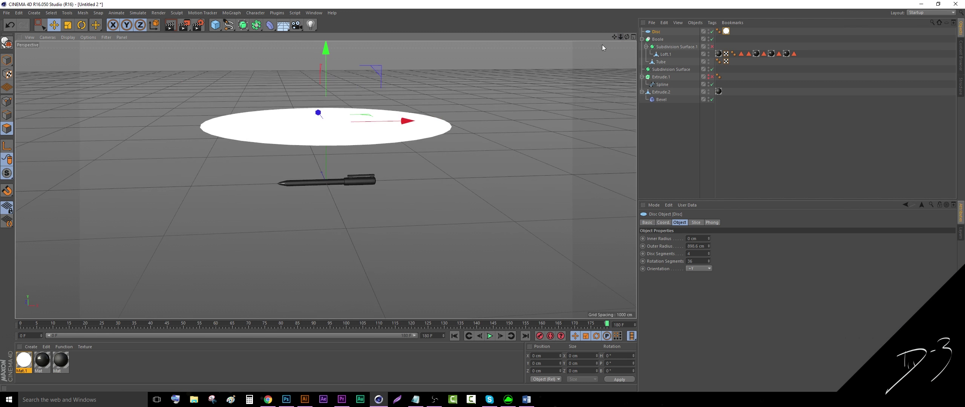
ctrl+drag(326, 59, 337, 149)
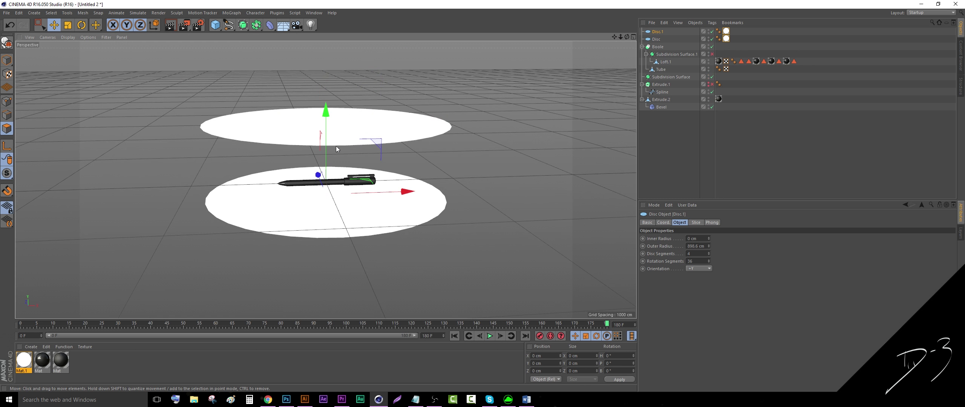
scroll(346, 169, up, 2)
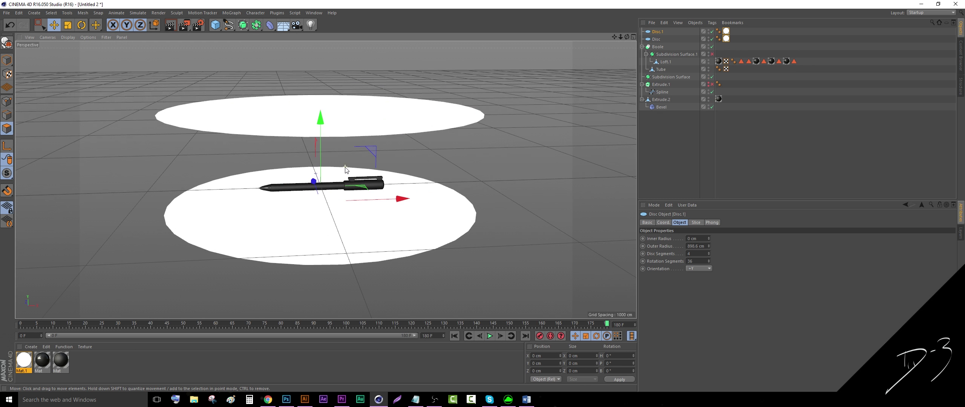
Add Compositing tags to both discs and disable Seen by Camera on them.
ctrl+click(667, 39)
right_click(666, 39)
mouse_move(694, 38)
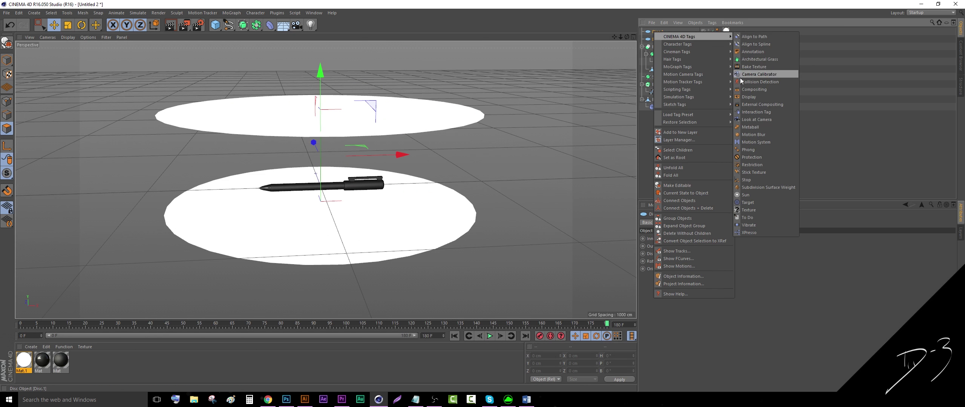
click(752, 89)
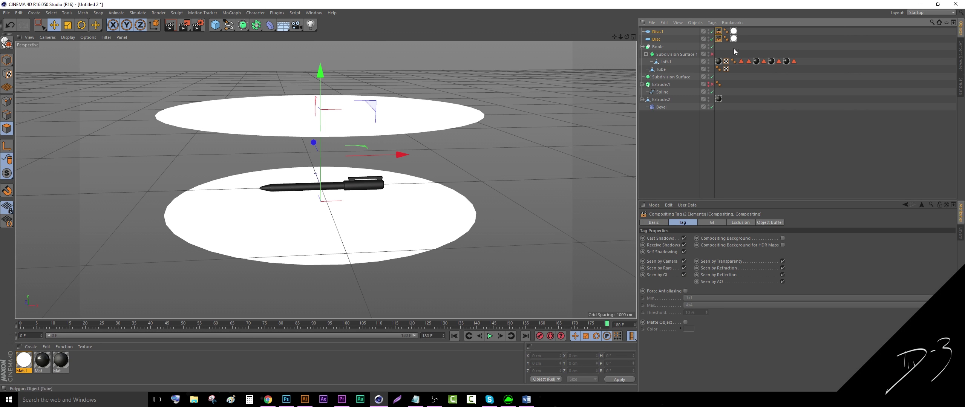
click(684, 261)
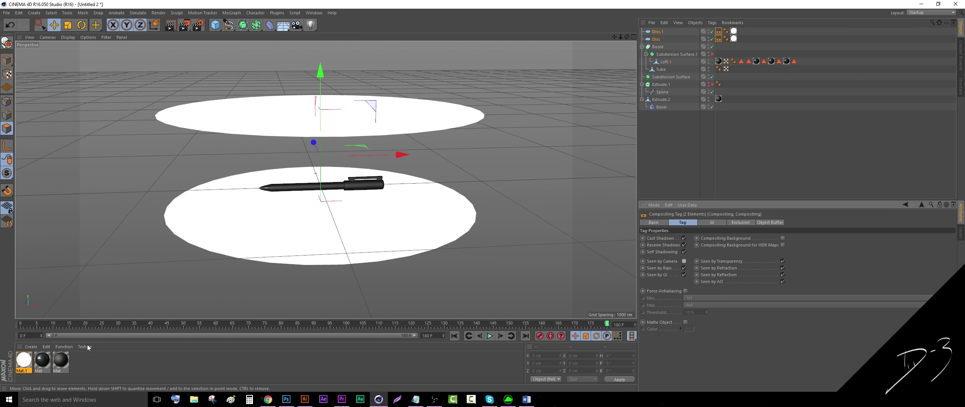
Duplicate the luminous material and switch the copy from the Luminance channel to the Color channel.
click(21, 364)
key(ctrl+c)
key(ctrl+v)
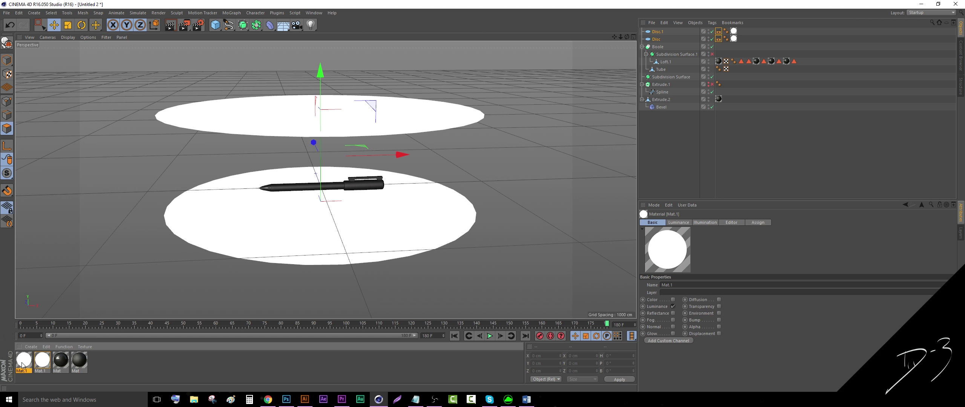
double_click(23, 364)
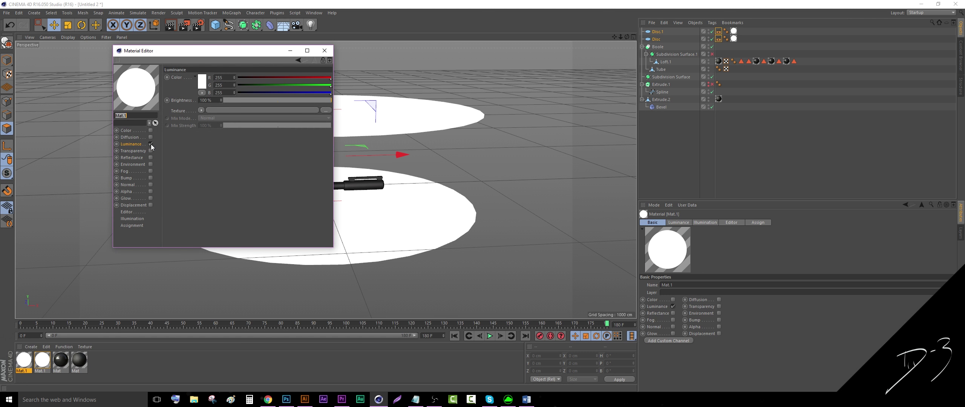
click(151, 144)
click(130, 130)
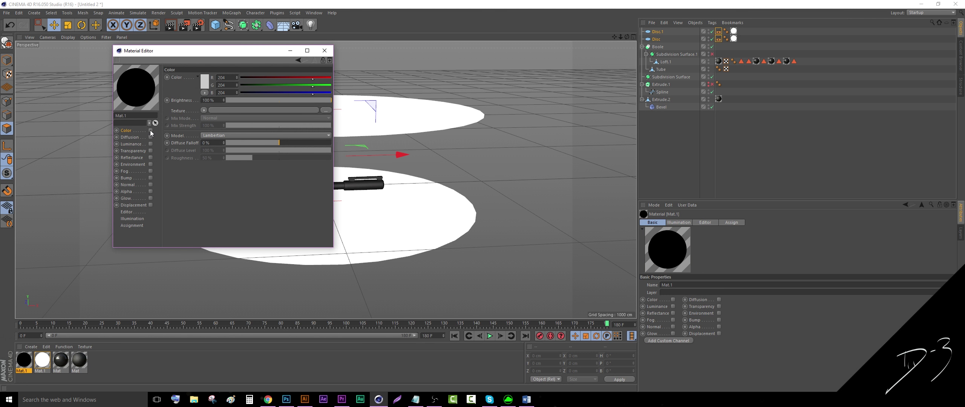
click(150, 131)
Set the duplicated material's colour to pure white (RGB 255, 255, 255).
click(201, 83)
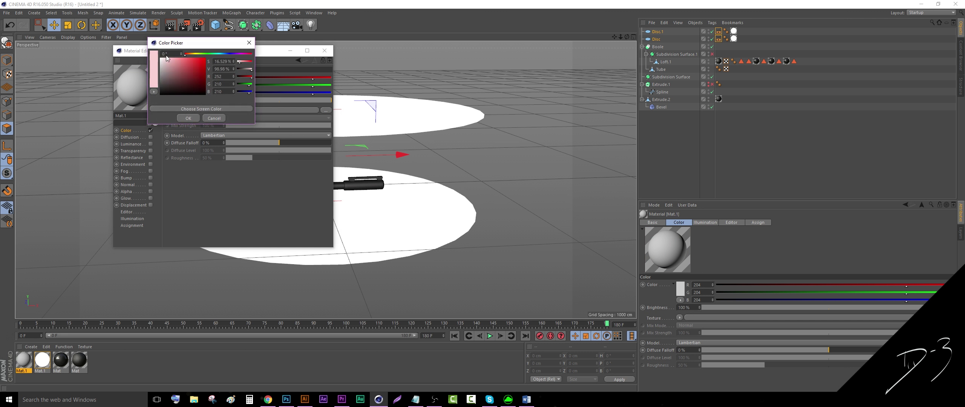
click(159, 57)
click(187, 118)
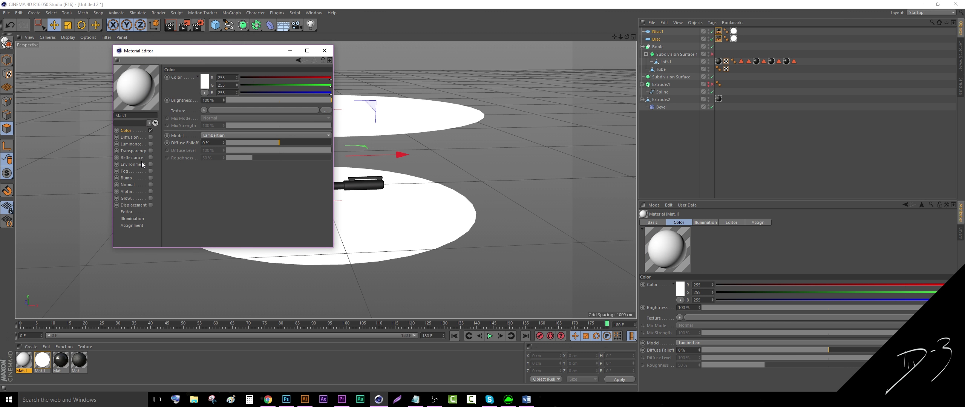
Enable Reflectance on the white material, add a Beckmann layer at about 29%, and render the view.
click(150, 158)
click(181, 86)
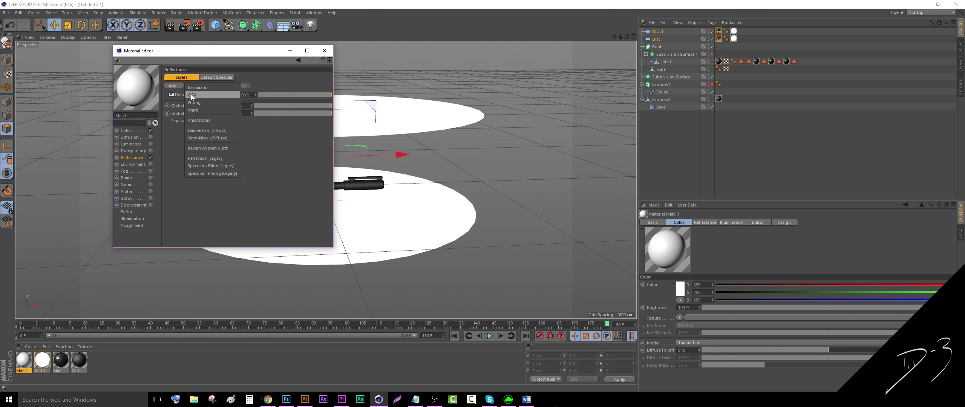
click(201, 92)
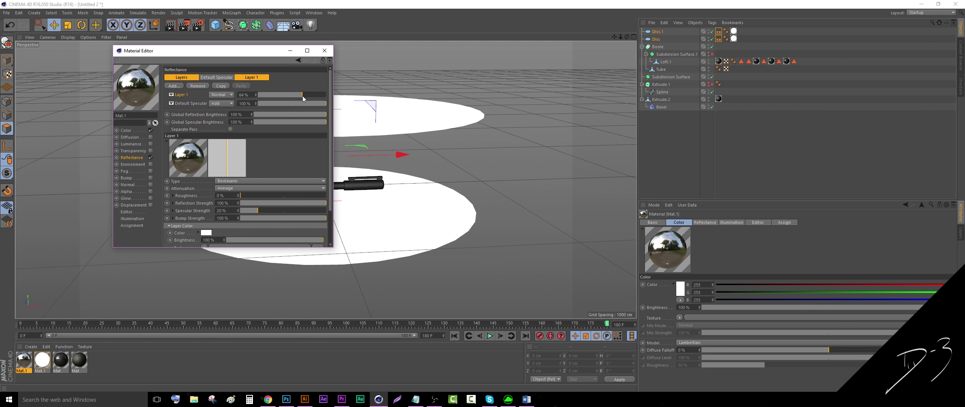
drag(302, 96, 302, 95)
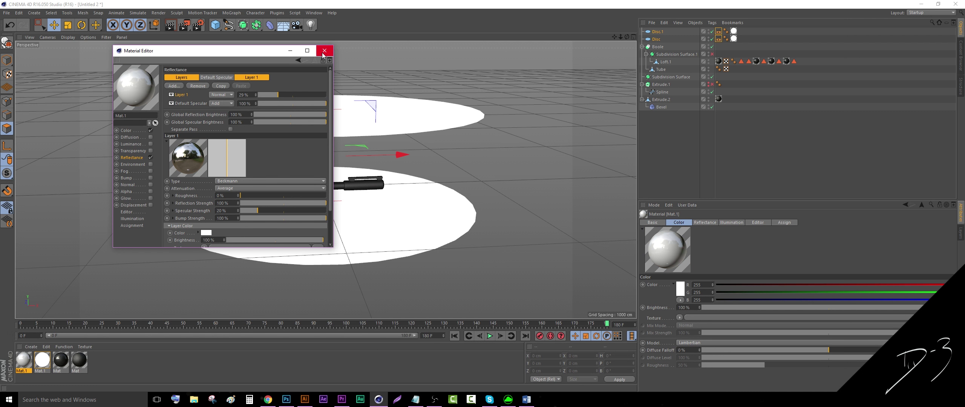
click(325, 51)
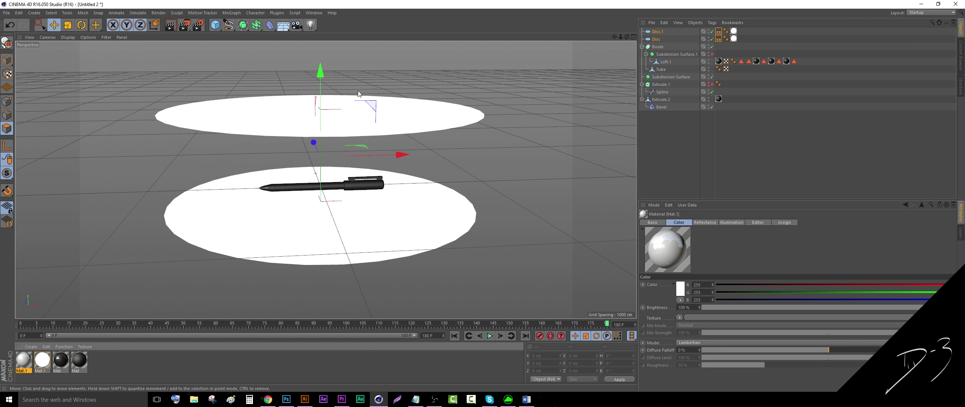
click(171, 26)
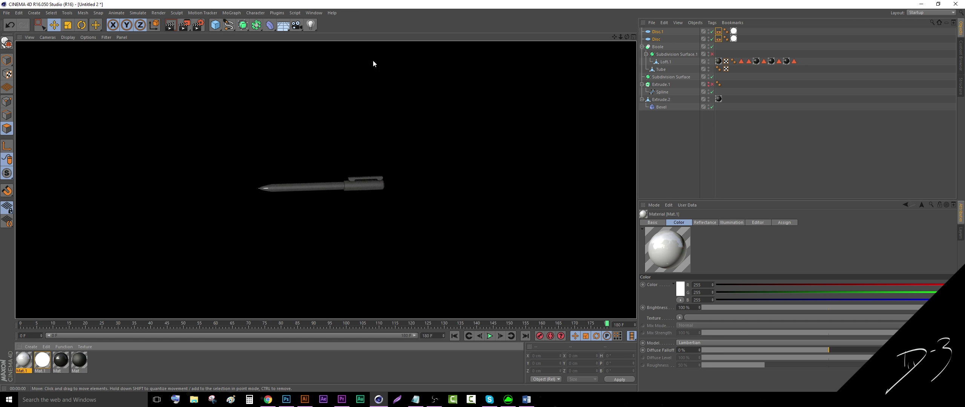
Add the Ambient Occlusion and Global Illumination effects to the render settings.
click(158, 12)
click(193, 102)
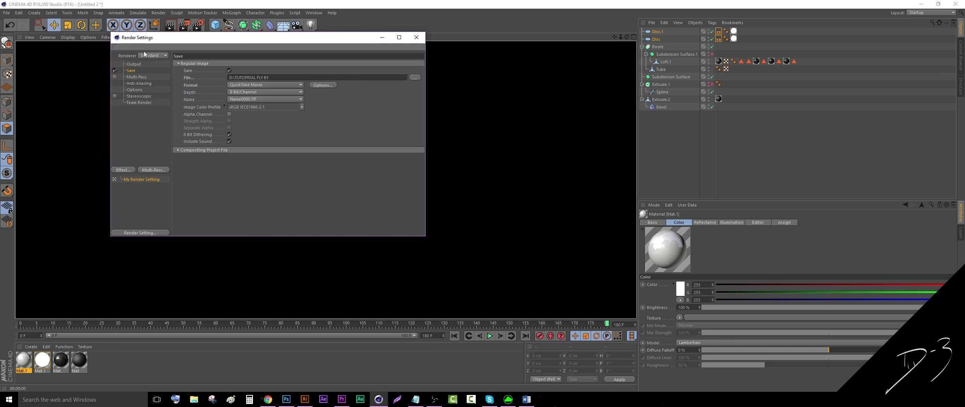
click(128, 170)
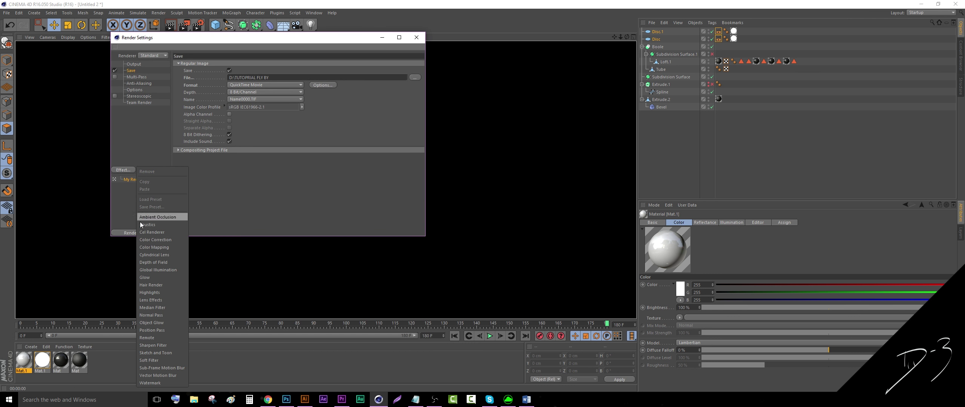
click(170, 217)
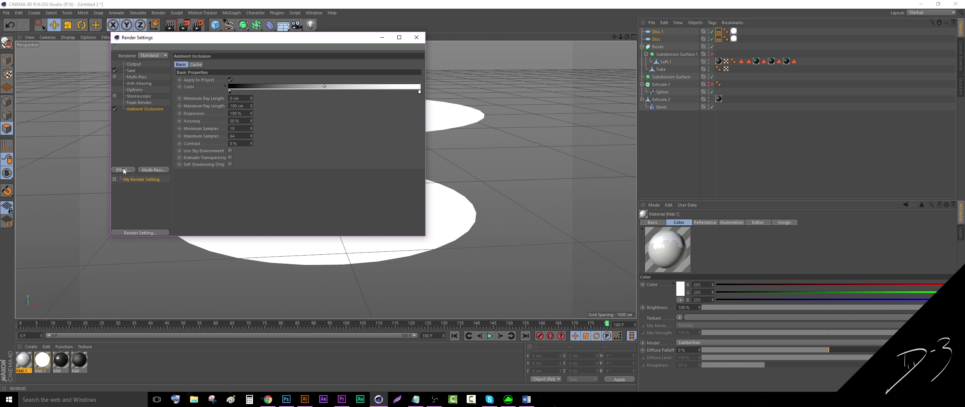
click(156, 263)
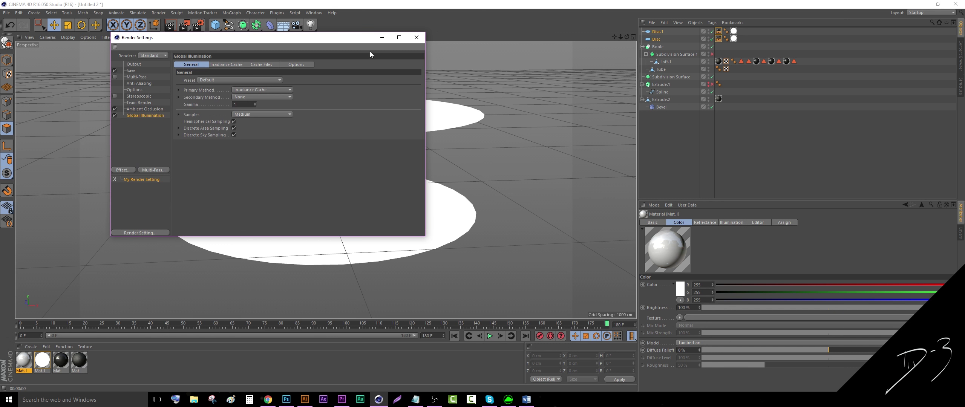
Set the renderer to Physical and close the render settings.
click(146, 57)
click(151, 70)
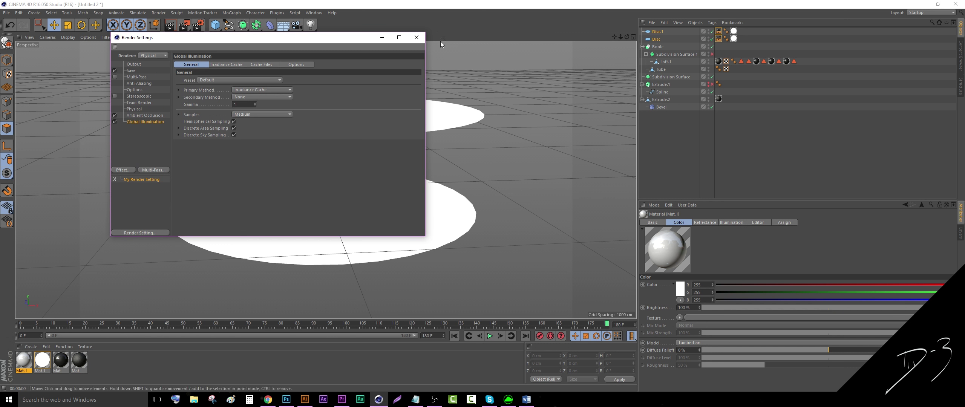
click(414, 42)
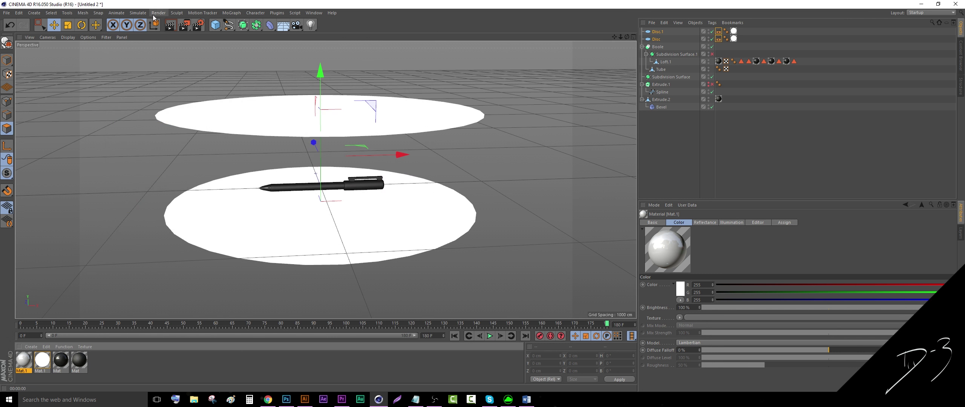
Render the view to check the lighting, then frame the pen close up from a lower side angle.
click(172, 26)
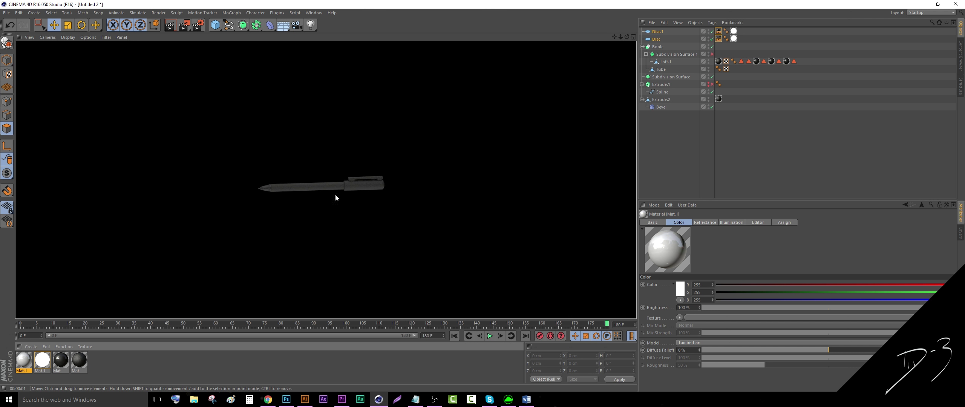
click(416, 255)
drag(627, 37, 627, 25)
alt+drag(416, 243, 415, 236)
drag(621, 39, 651, 39)
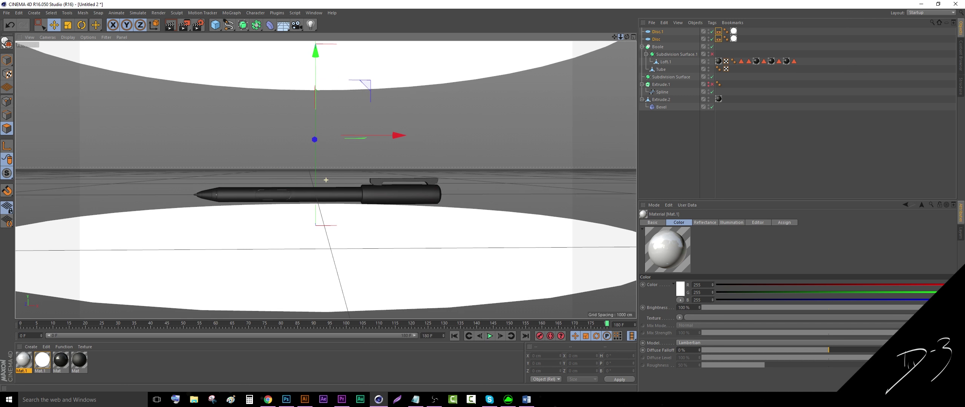
alt+right_drag(327, 180, 320, 180)
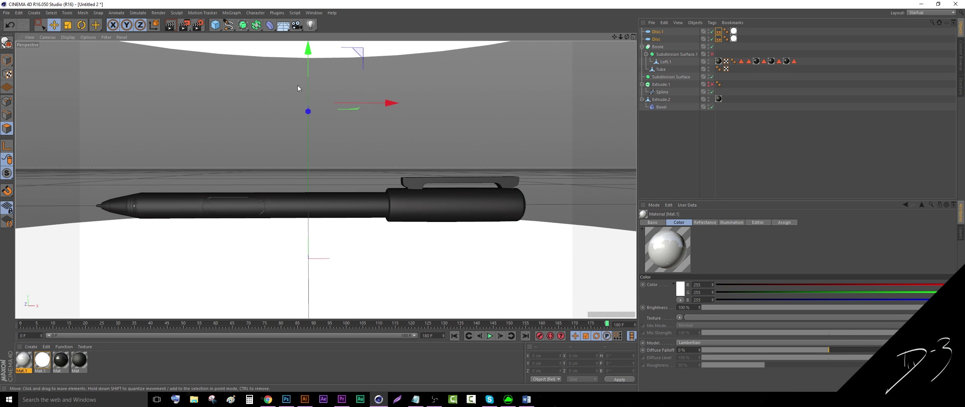
Add a Background object, assign the white reflective material to it, and render the view.
click(283, 25)
click(324, 89)
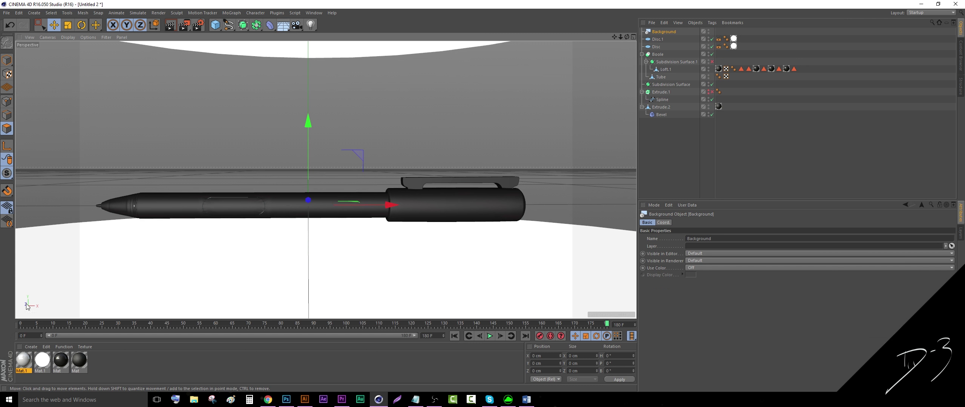
drag(671, 36, 671, 33)
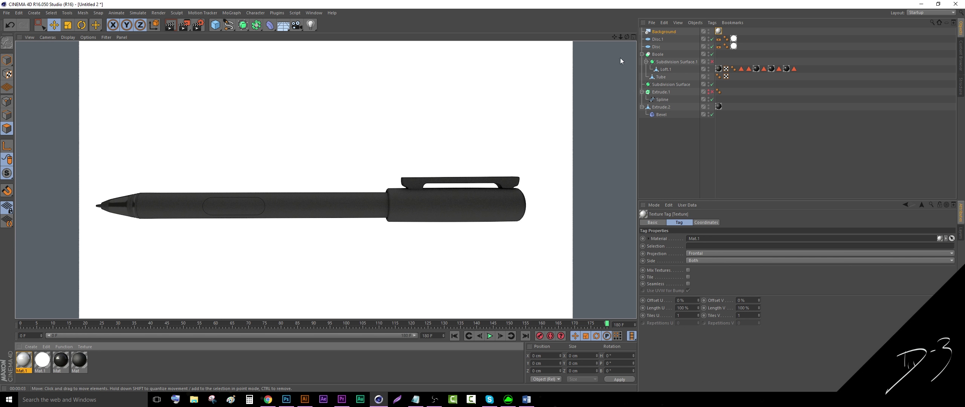
click(664, 32)
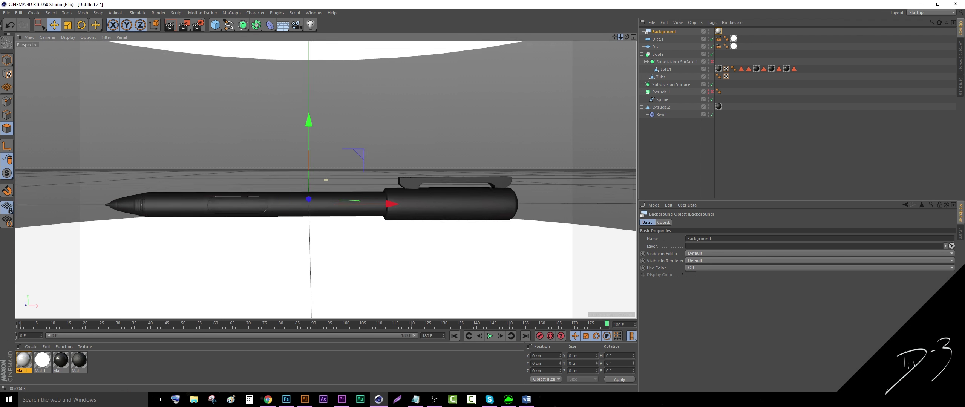
Review the Illumination settings of the luminous material used on the discs.
scroll(326, 180, down, 5)
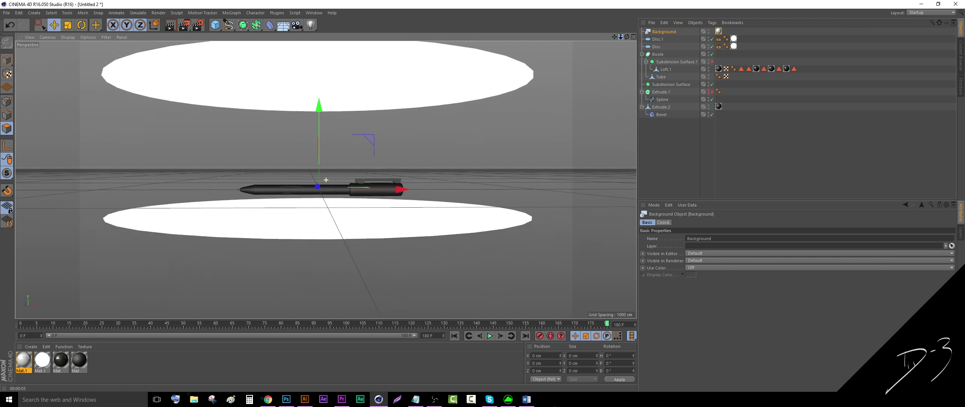
click(421, 89)
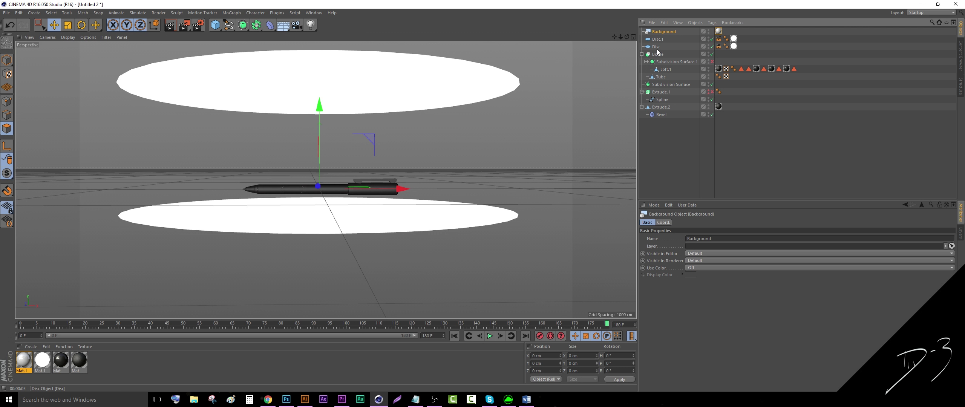
double_click(40, 362)
click(130, 219)
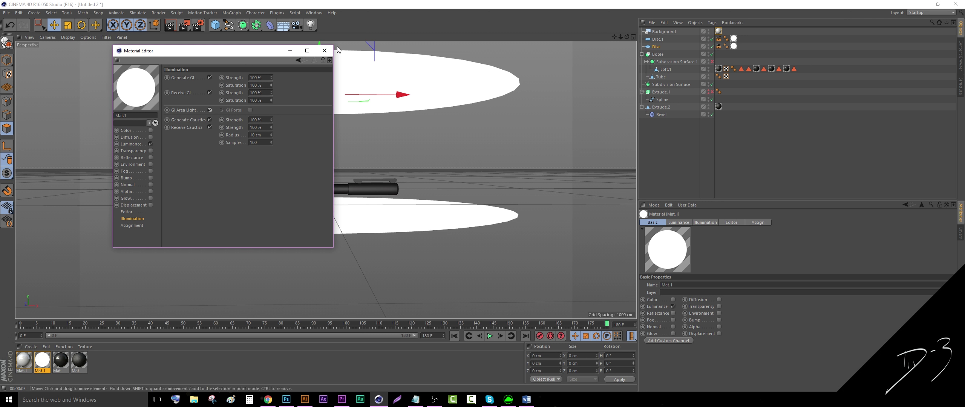
click(324, 51)
Lower the upper luminous disc towards the pen and render a close-up of the view.
drag(320, 56, 321, 113)
scroll(322, 188, up, 5)
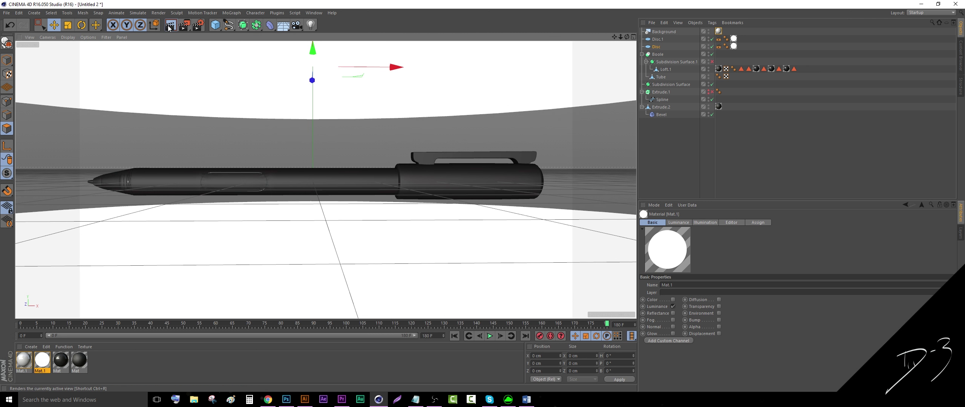
click(169, 27)
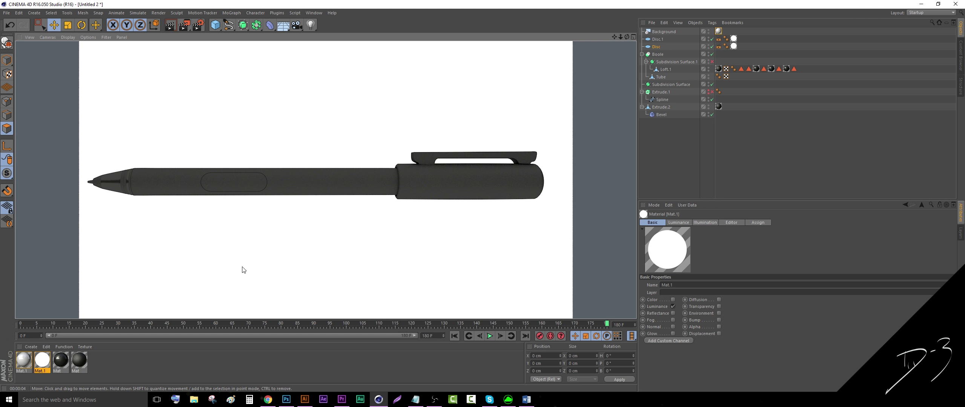
Switch to Chrome, study the Bamboo Smart pen image on the Wacom home page, and return to Cinema 4D.
click(268, 400)
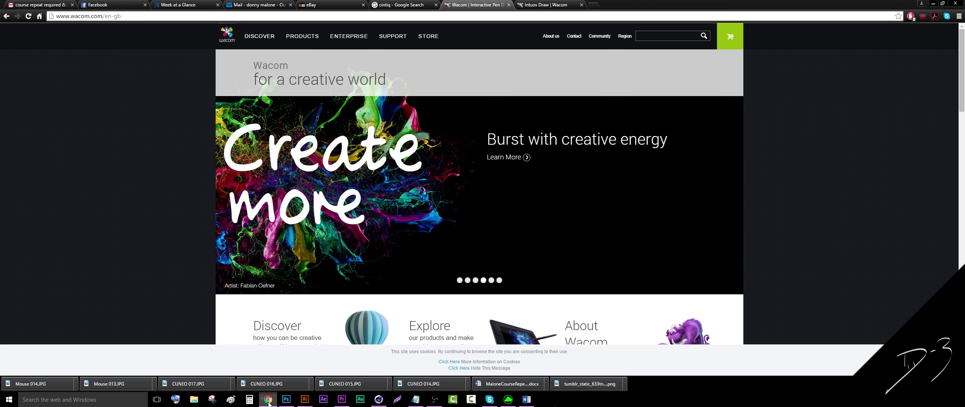
click(460, 281)
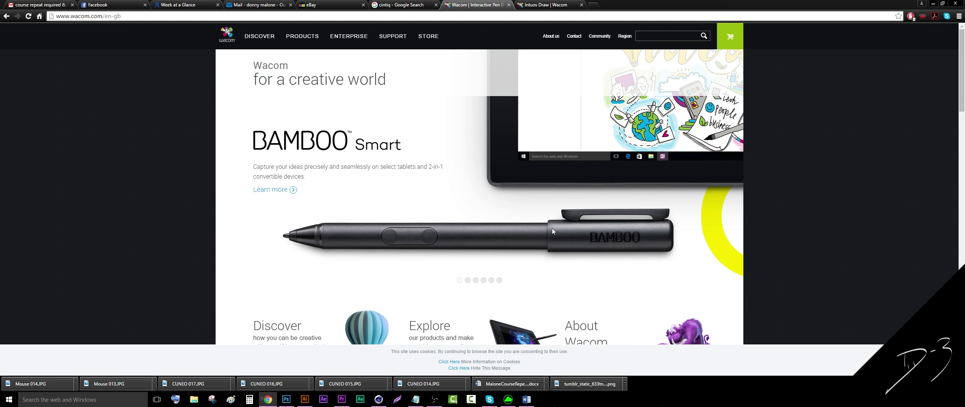
click(379, 400)
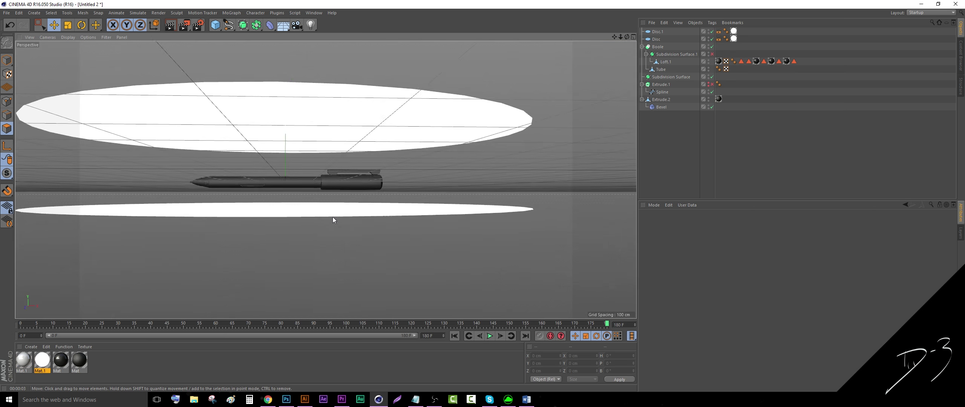
drag(333, 217, 285, 157)
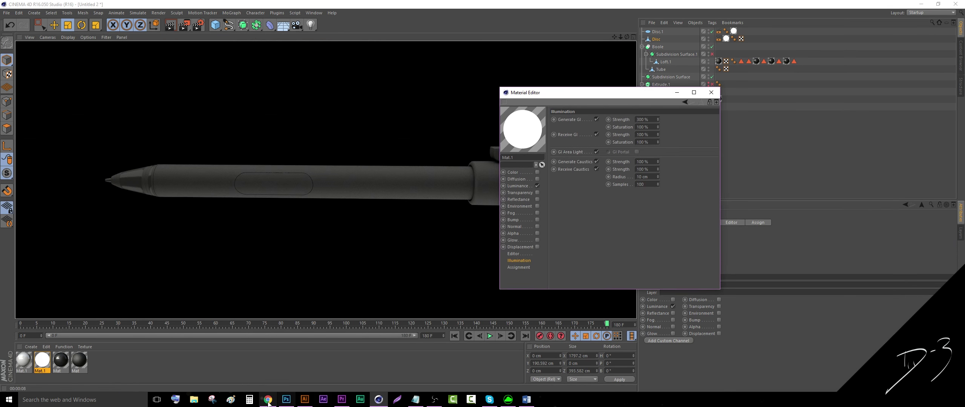
click(379, 400)
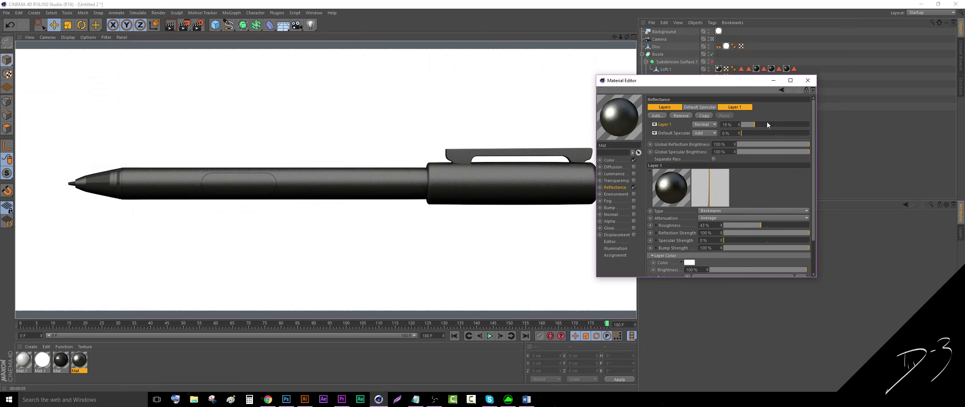
scroll(678, 167, down, 4)
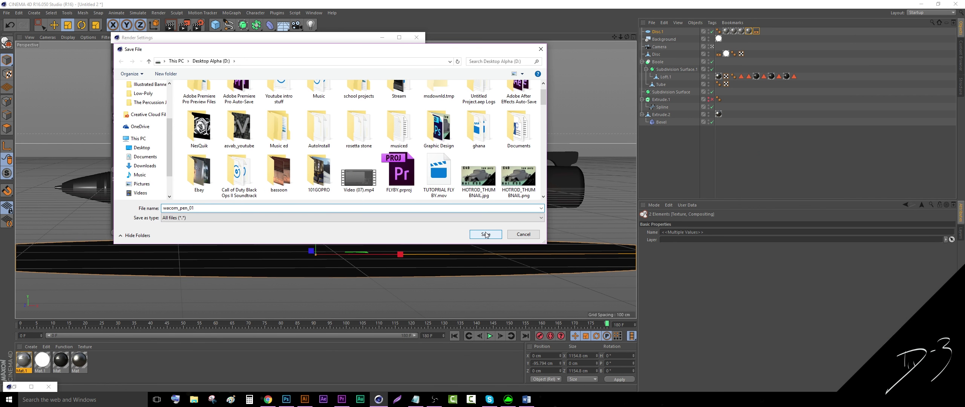
Save the render output path as wacom_pen_01 on the D: drive and set the format to PNG.
click(486, 235)
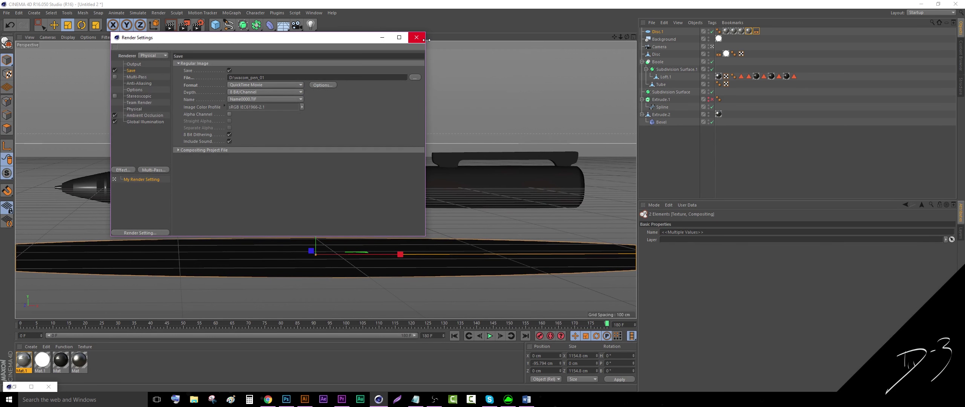
click(282, 85)
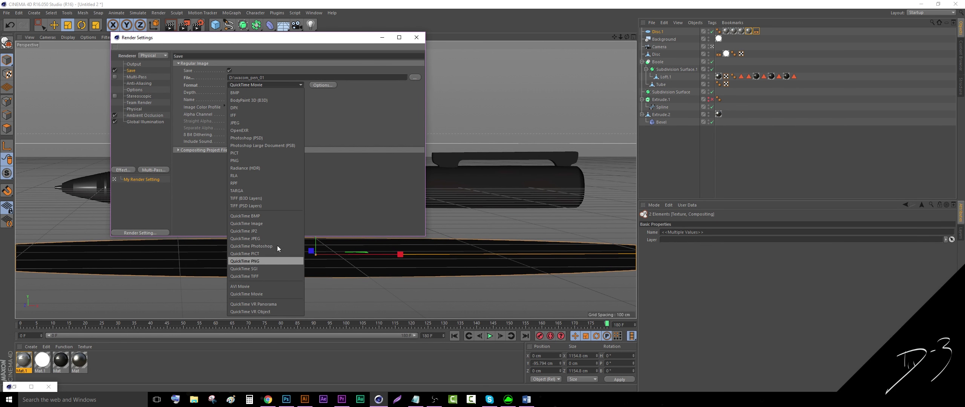
click(275, 161)
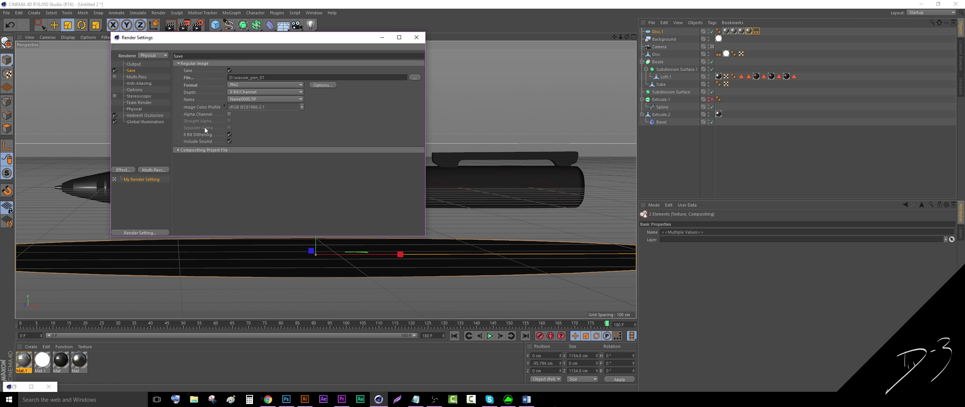
Set the output frame range to Current Frame and close the render settings.
click(133, 64)
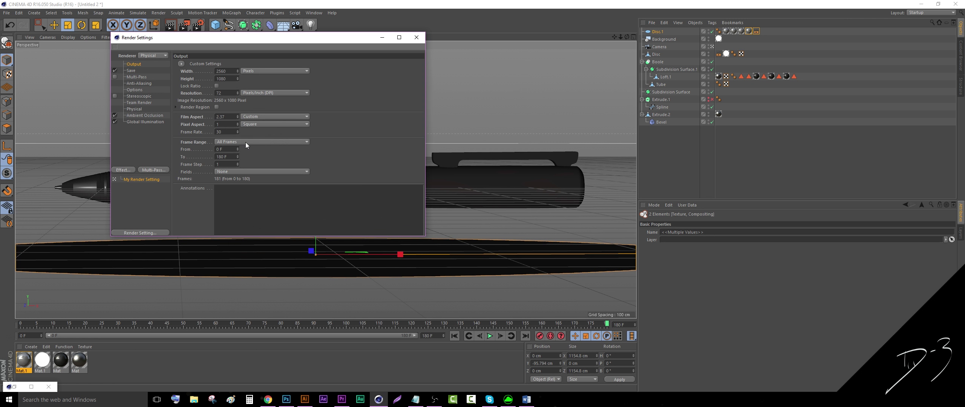
click(245, 142)
click(249, 149)
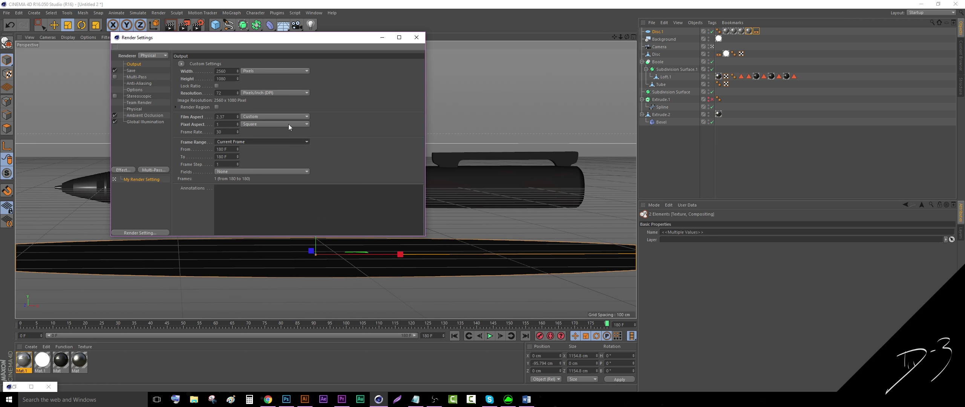
click(416, 38)
Render the pen to the Picture Viewer, maximize the viewer, and set its zoom to 75%.
click(184, 25)
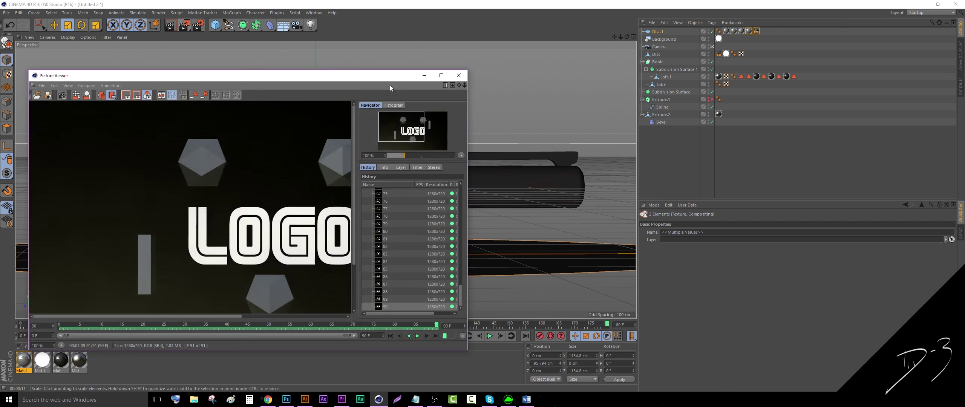
click(441, 75)
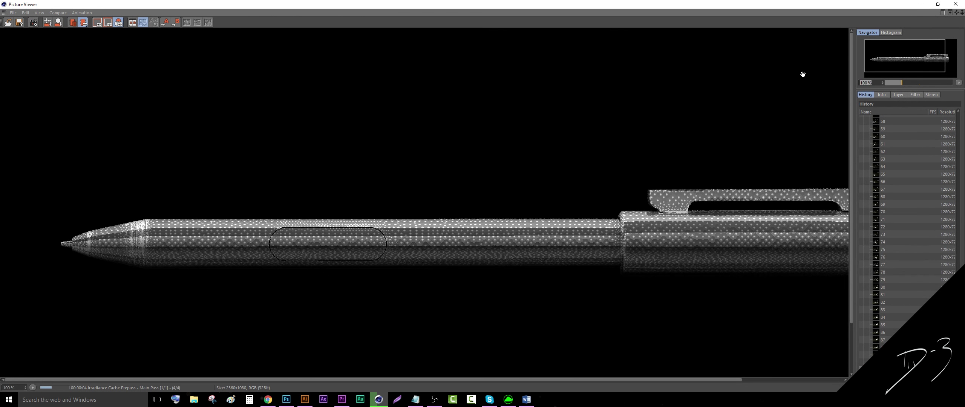
text(75)
key(Return)
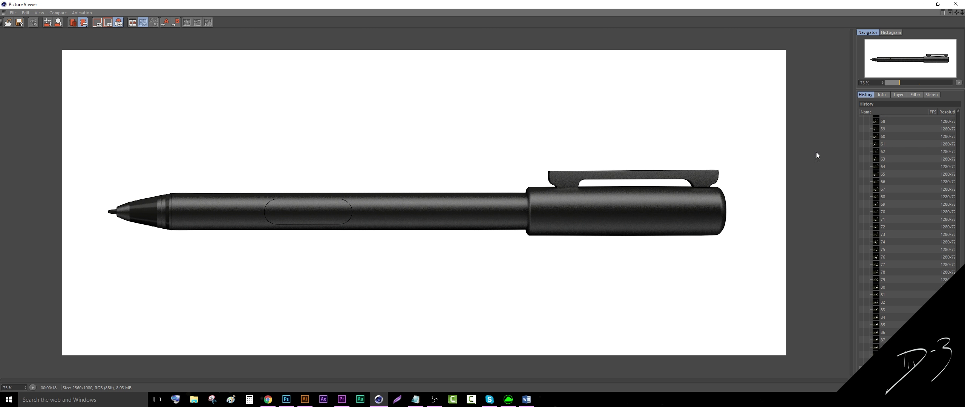
Inspect the finished pen render at 100% zoom in the Picture Viewer.
click(879, 81)
text(100)
key(Return)
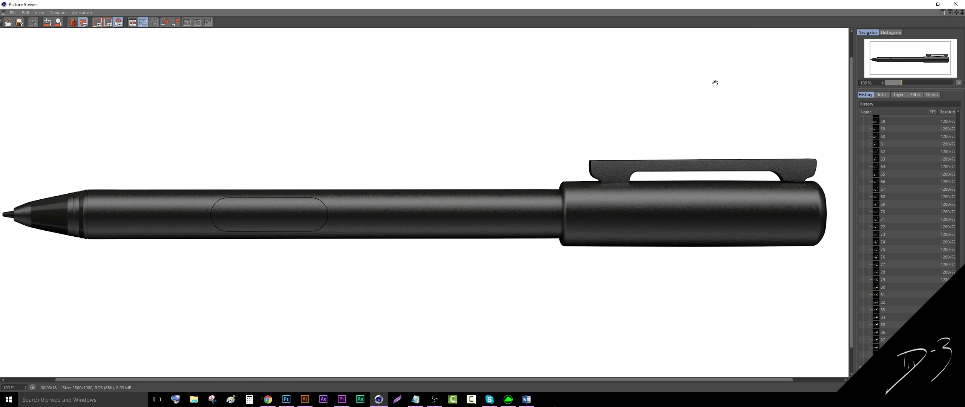
drag(715, 83, 721, 85)
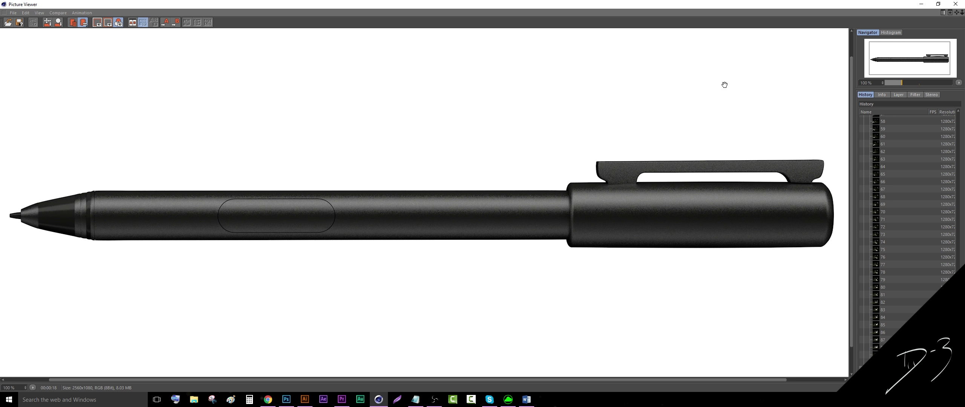